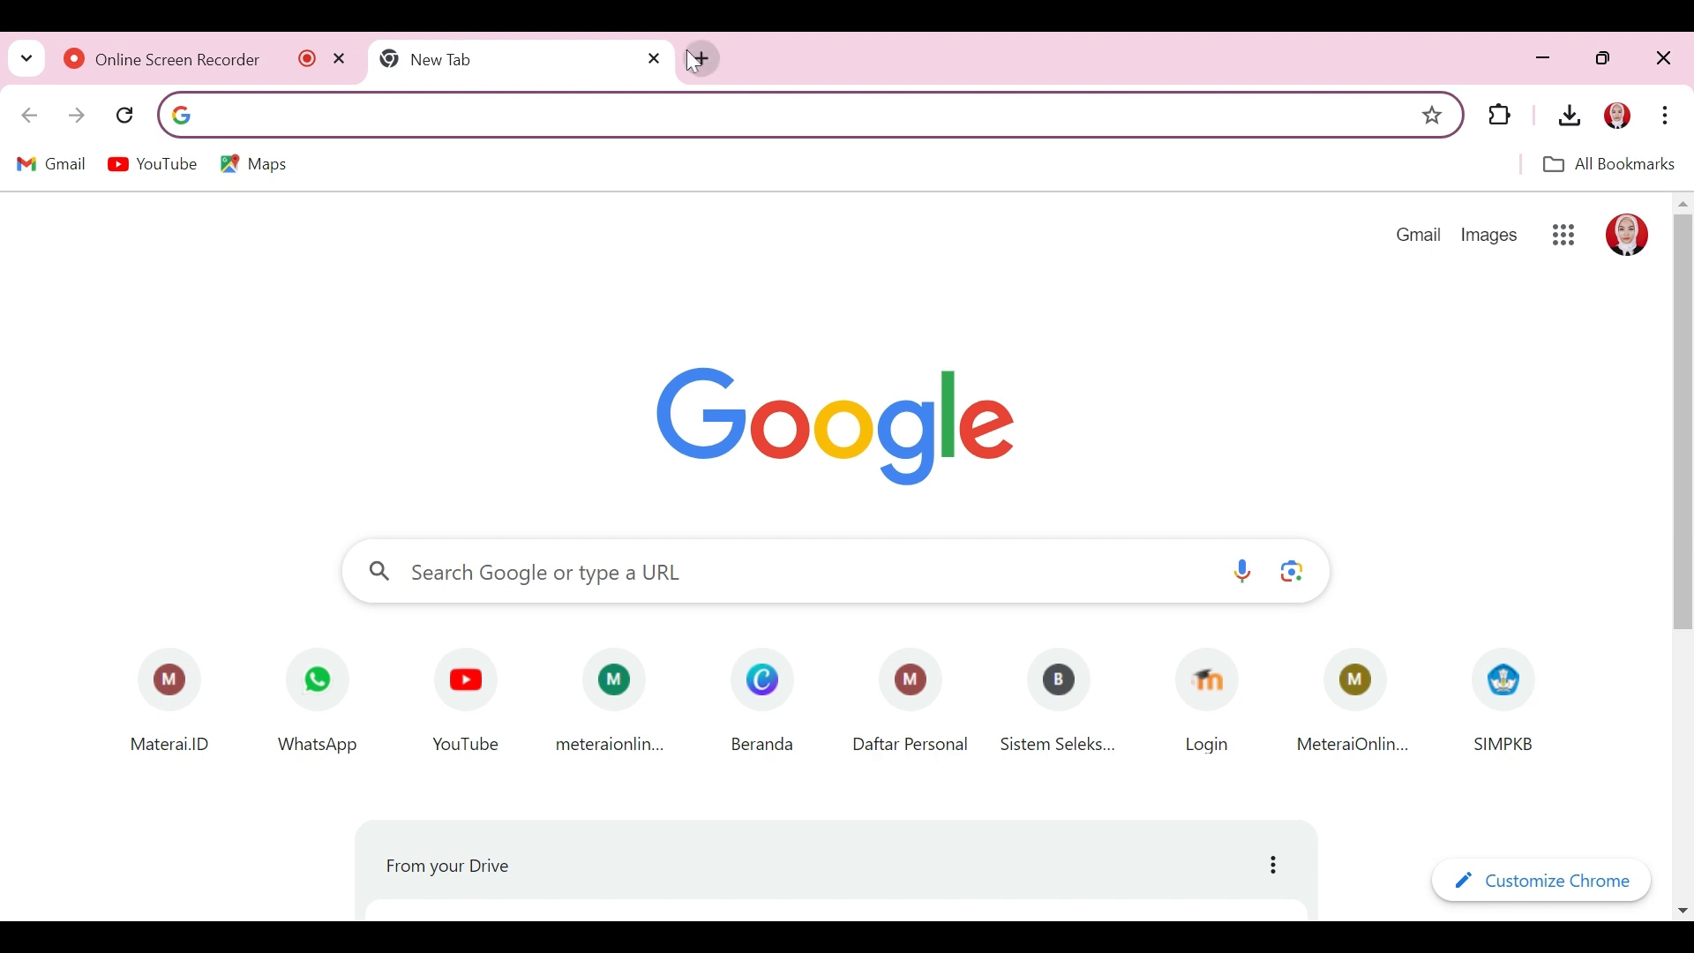
# Step: Open the Google apps grid from Chrome's New Tab page after closing a stray tab
pyautogui.click(704, 63)
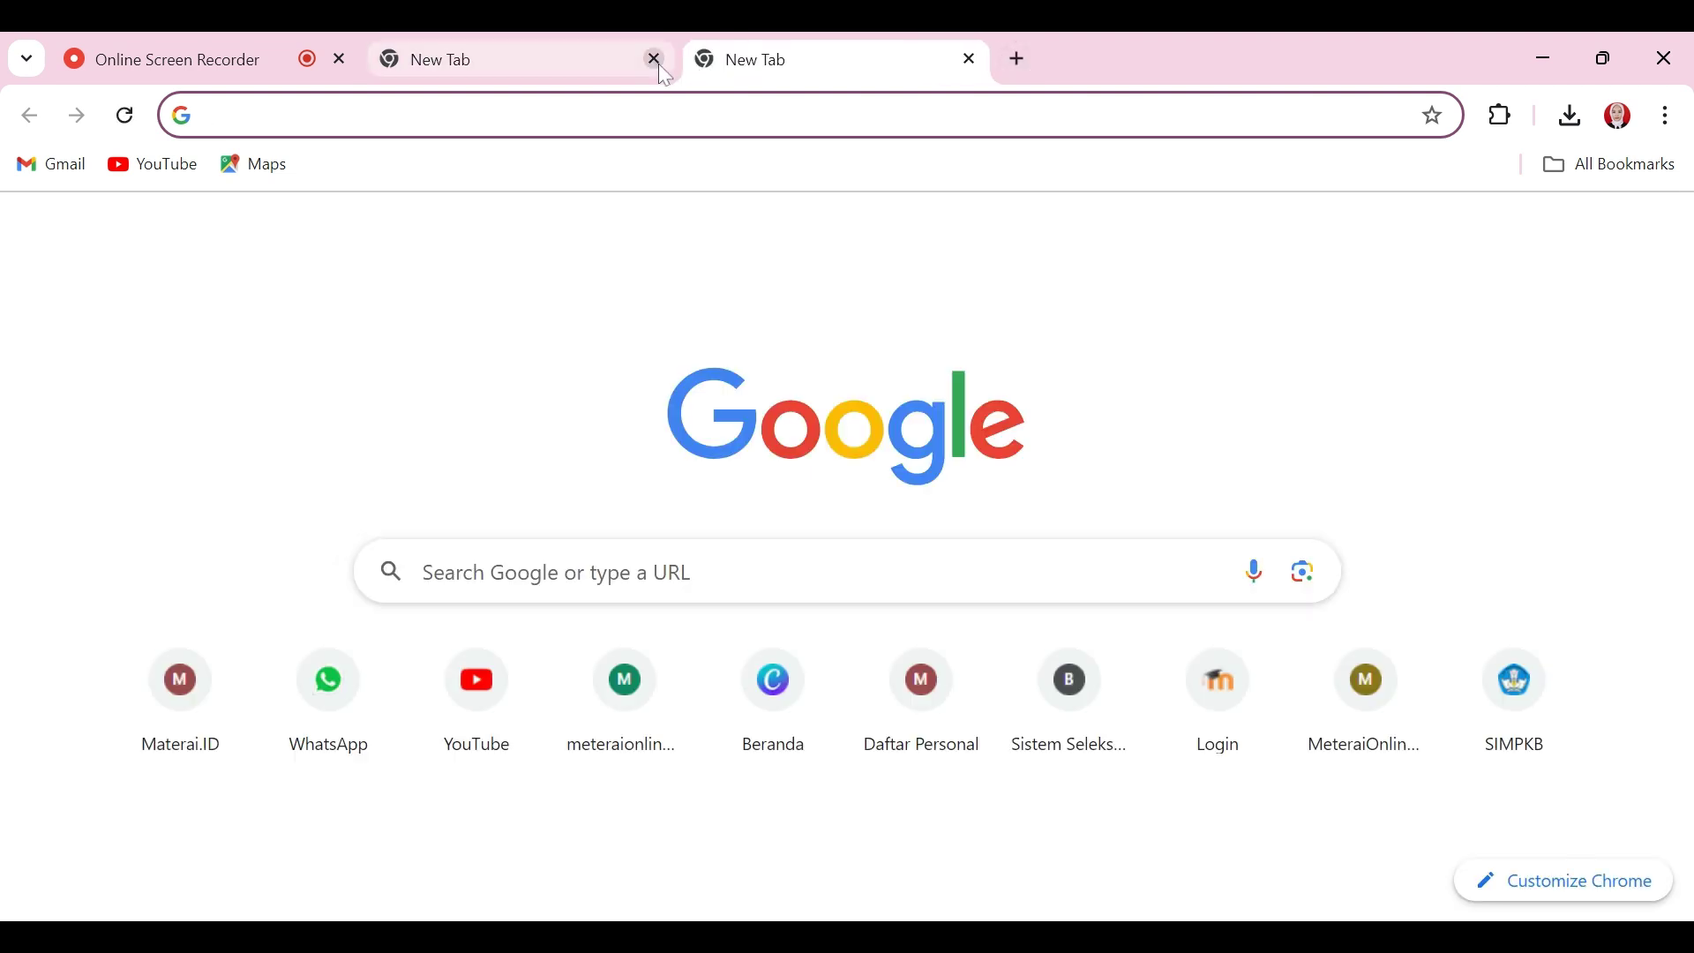
pyautogui.click(654, 60)
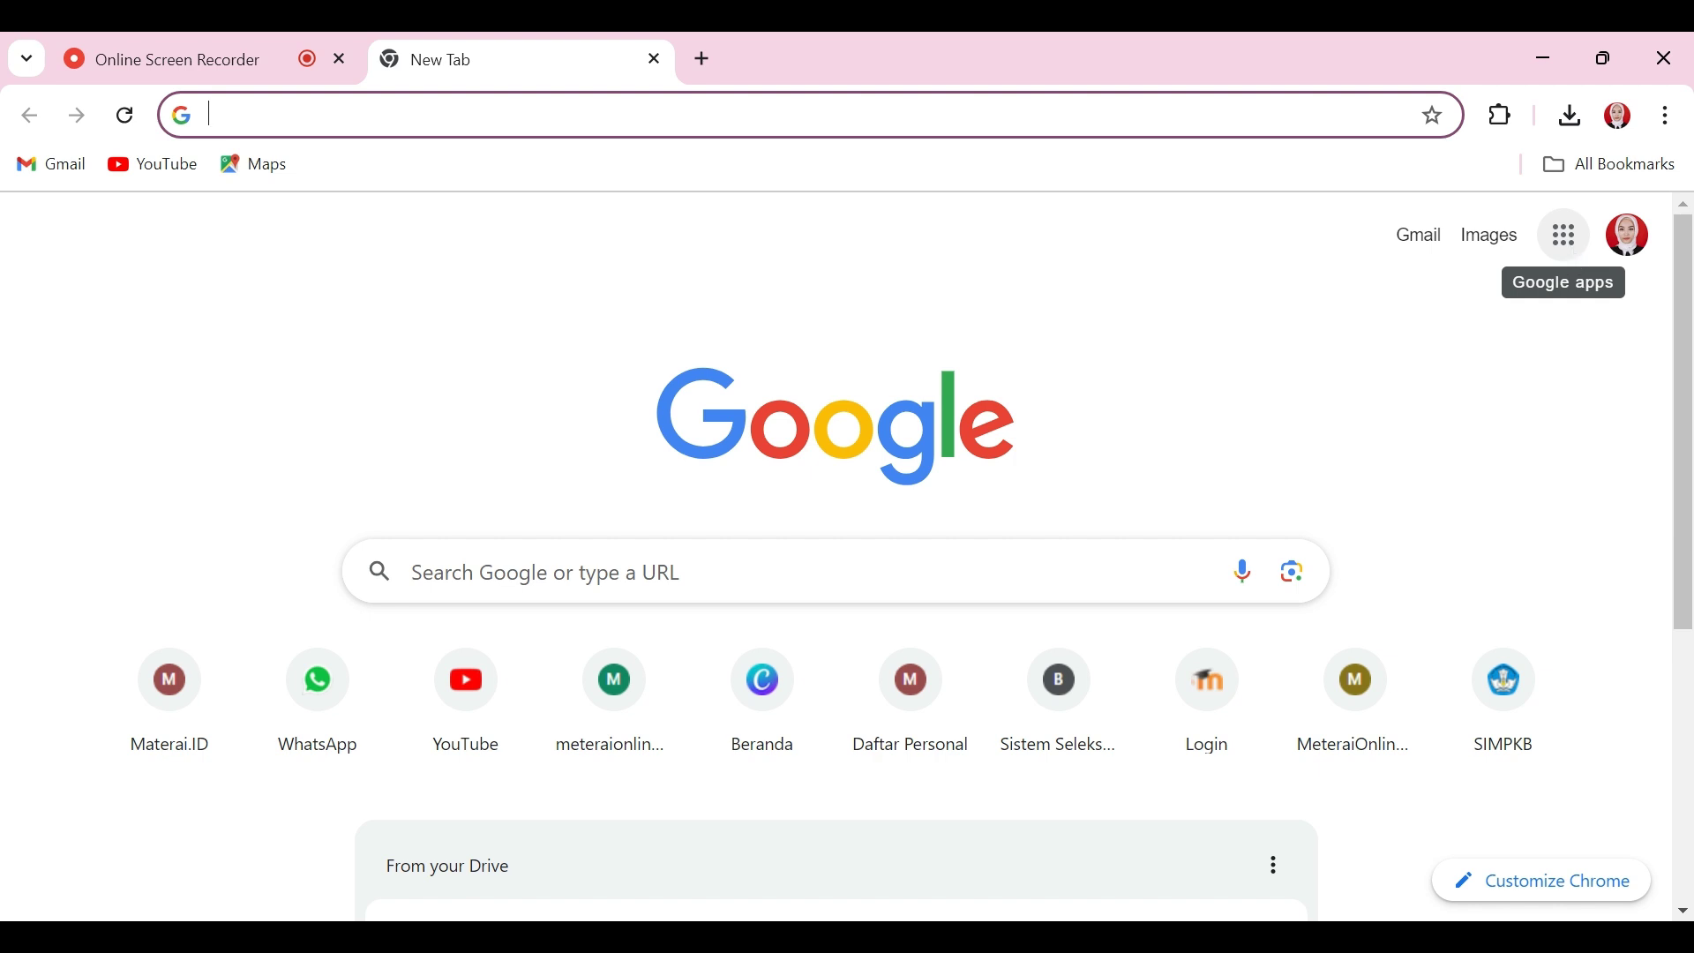
pyautogui.click(1565, 236)
# Step: Open Google Drive, make a new folder named 'sertifikat kombel ceria', and open it
pyautogui.click(1567, 371)
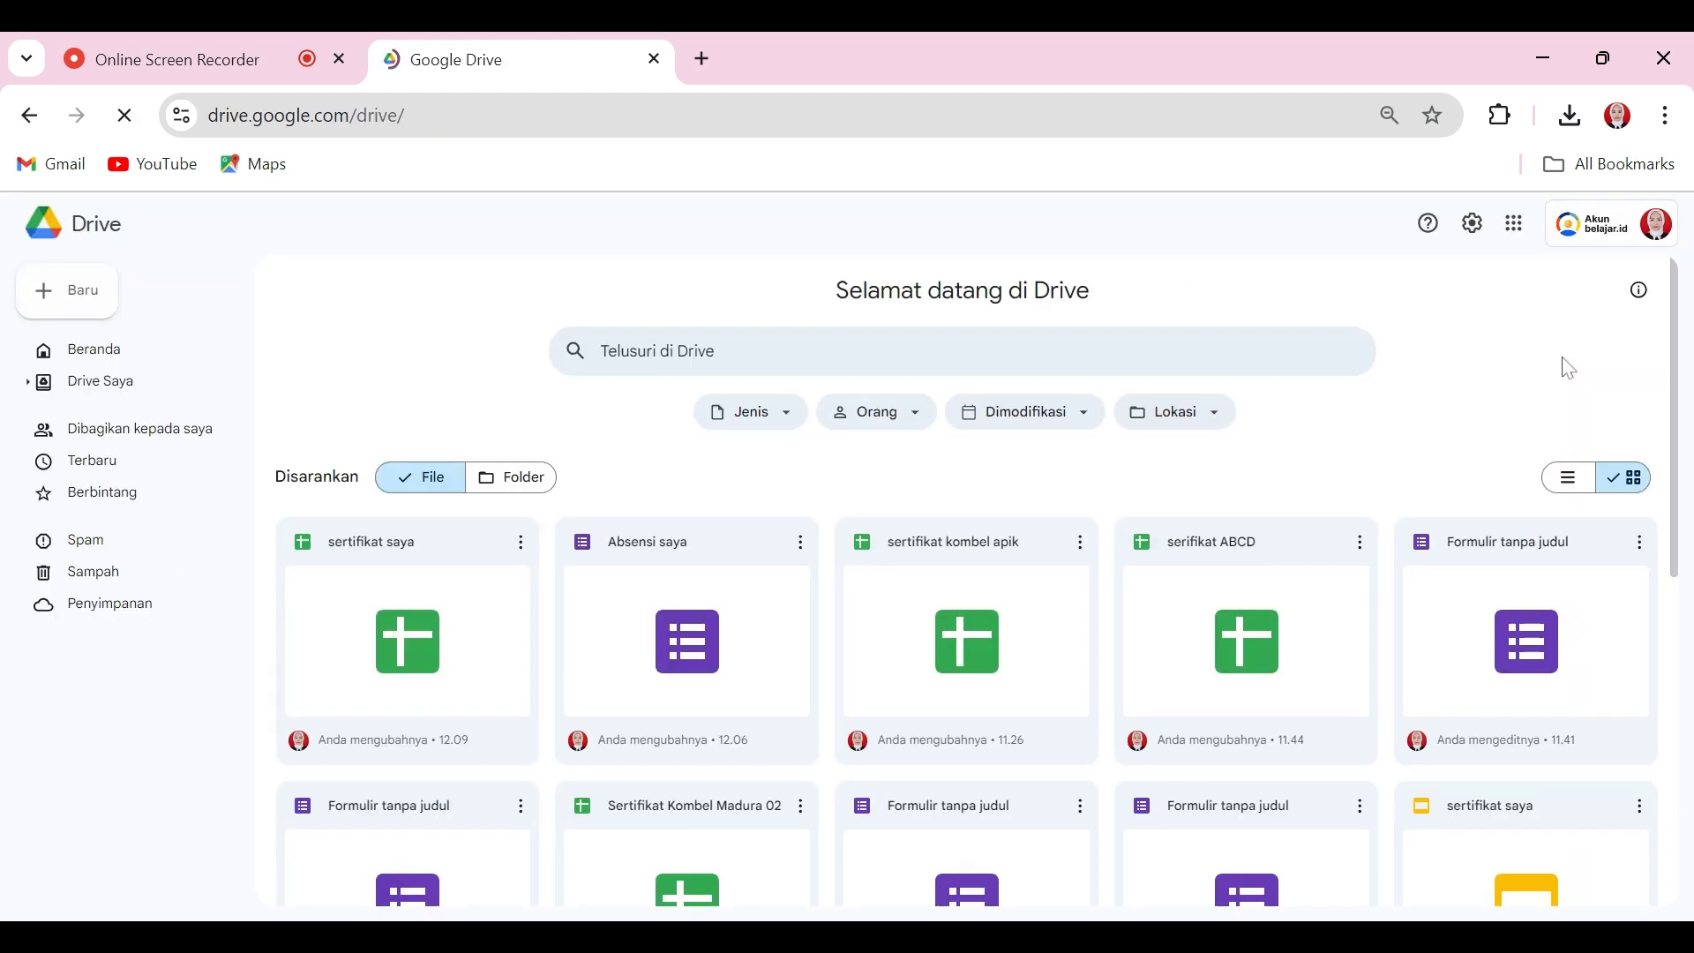
pyautogui.click(68, 294)
pyautogui.click(91, 298)
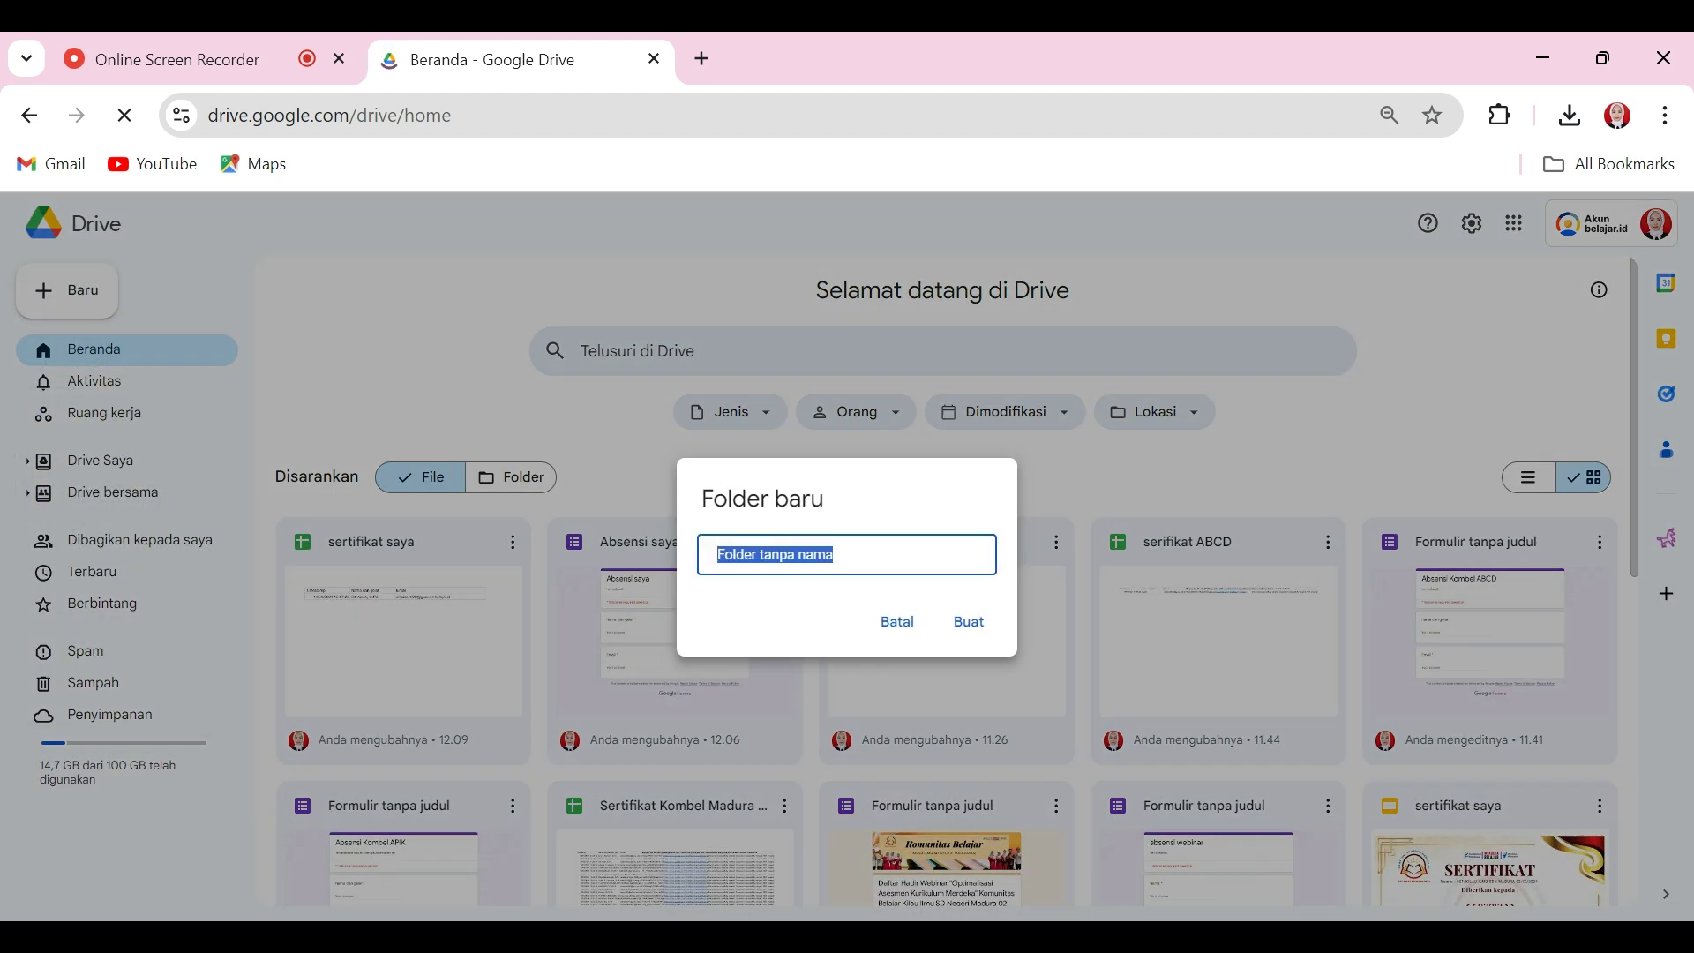
pyautogui.write('se')
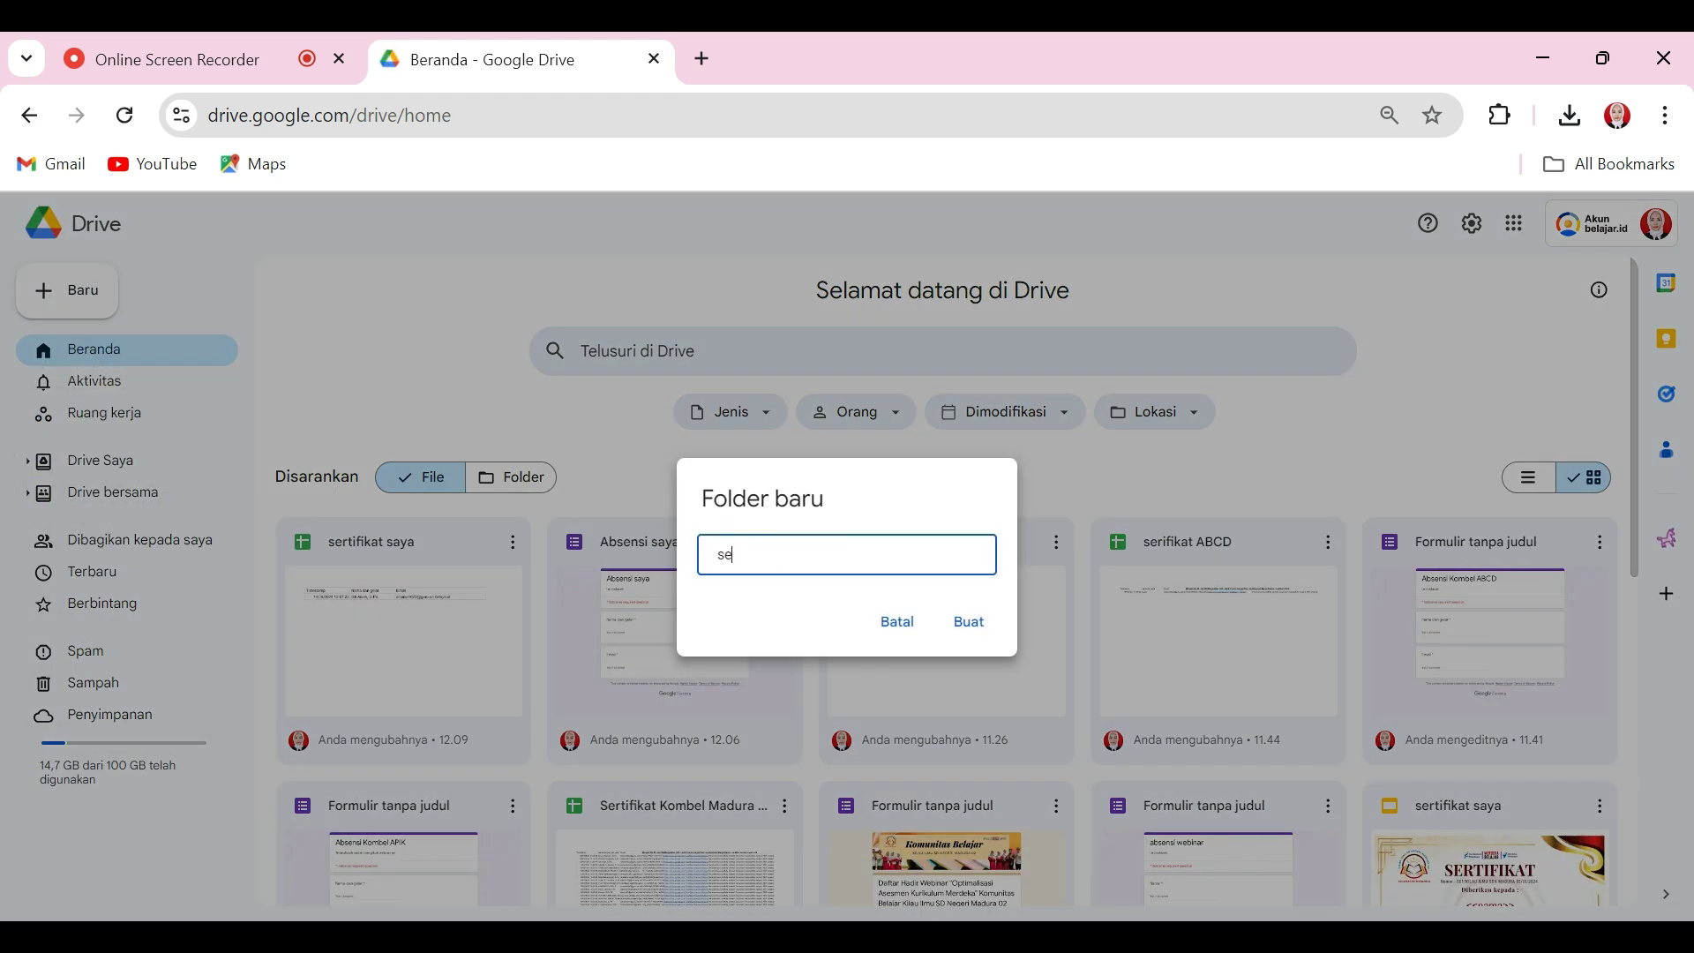
pyautogui.write('rtifikat kombel')
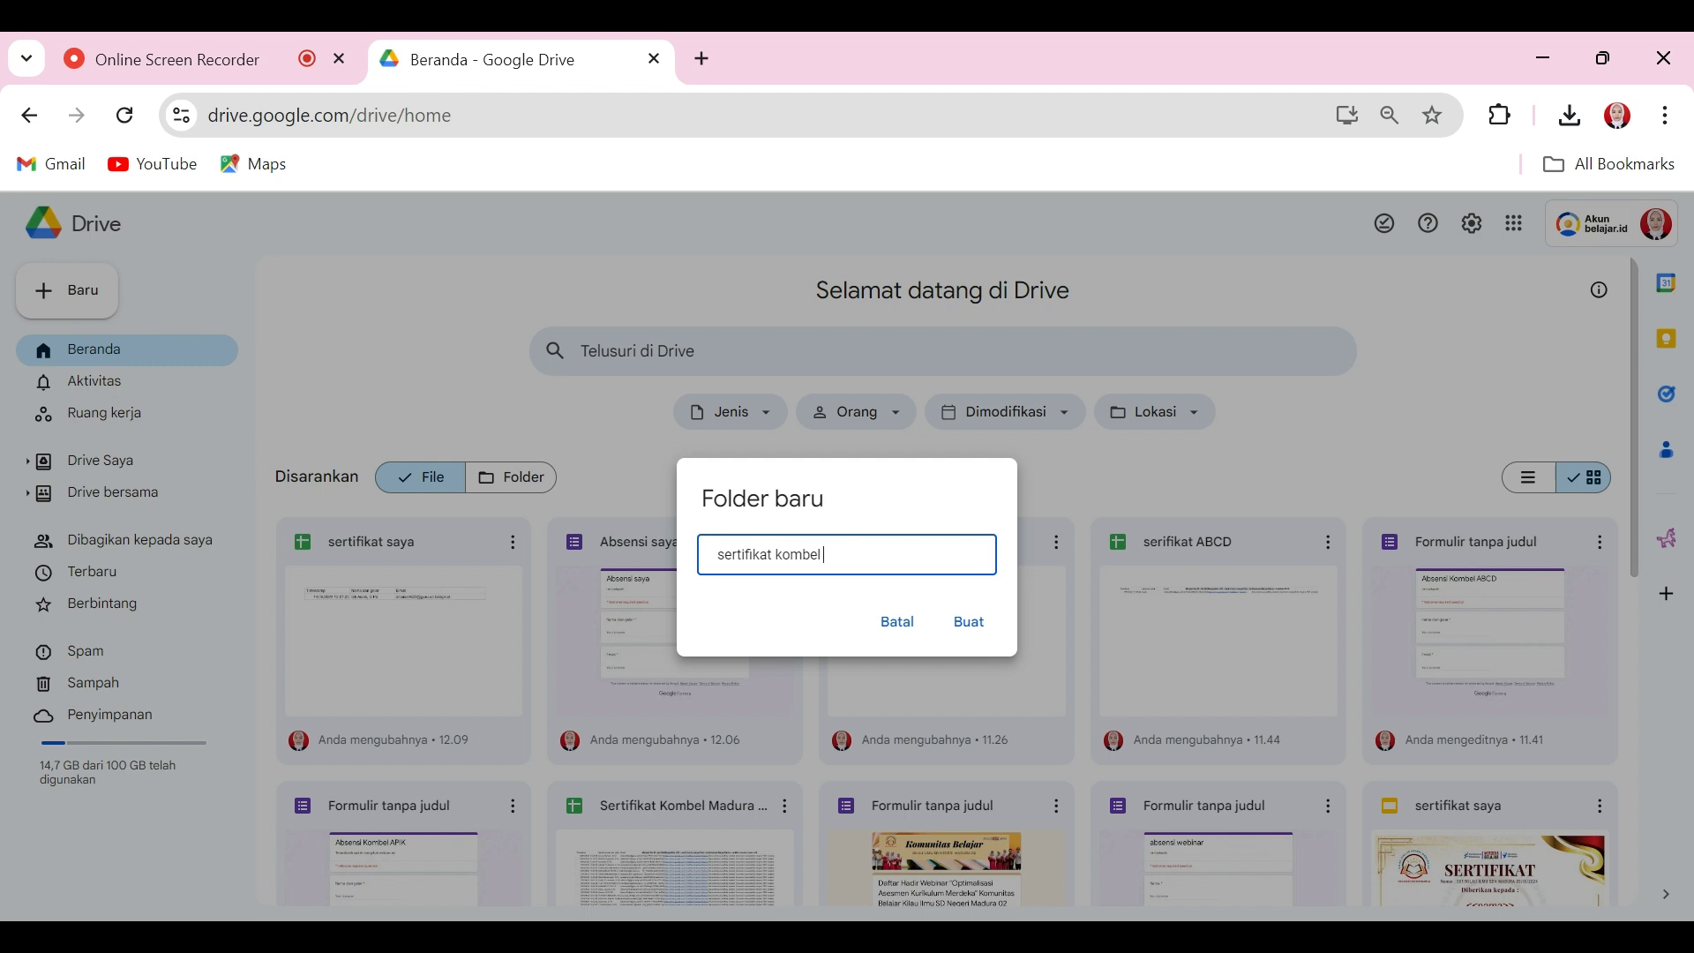
pyautogui.write(' ceria')
pyautogui.click(968, 622)
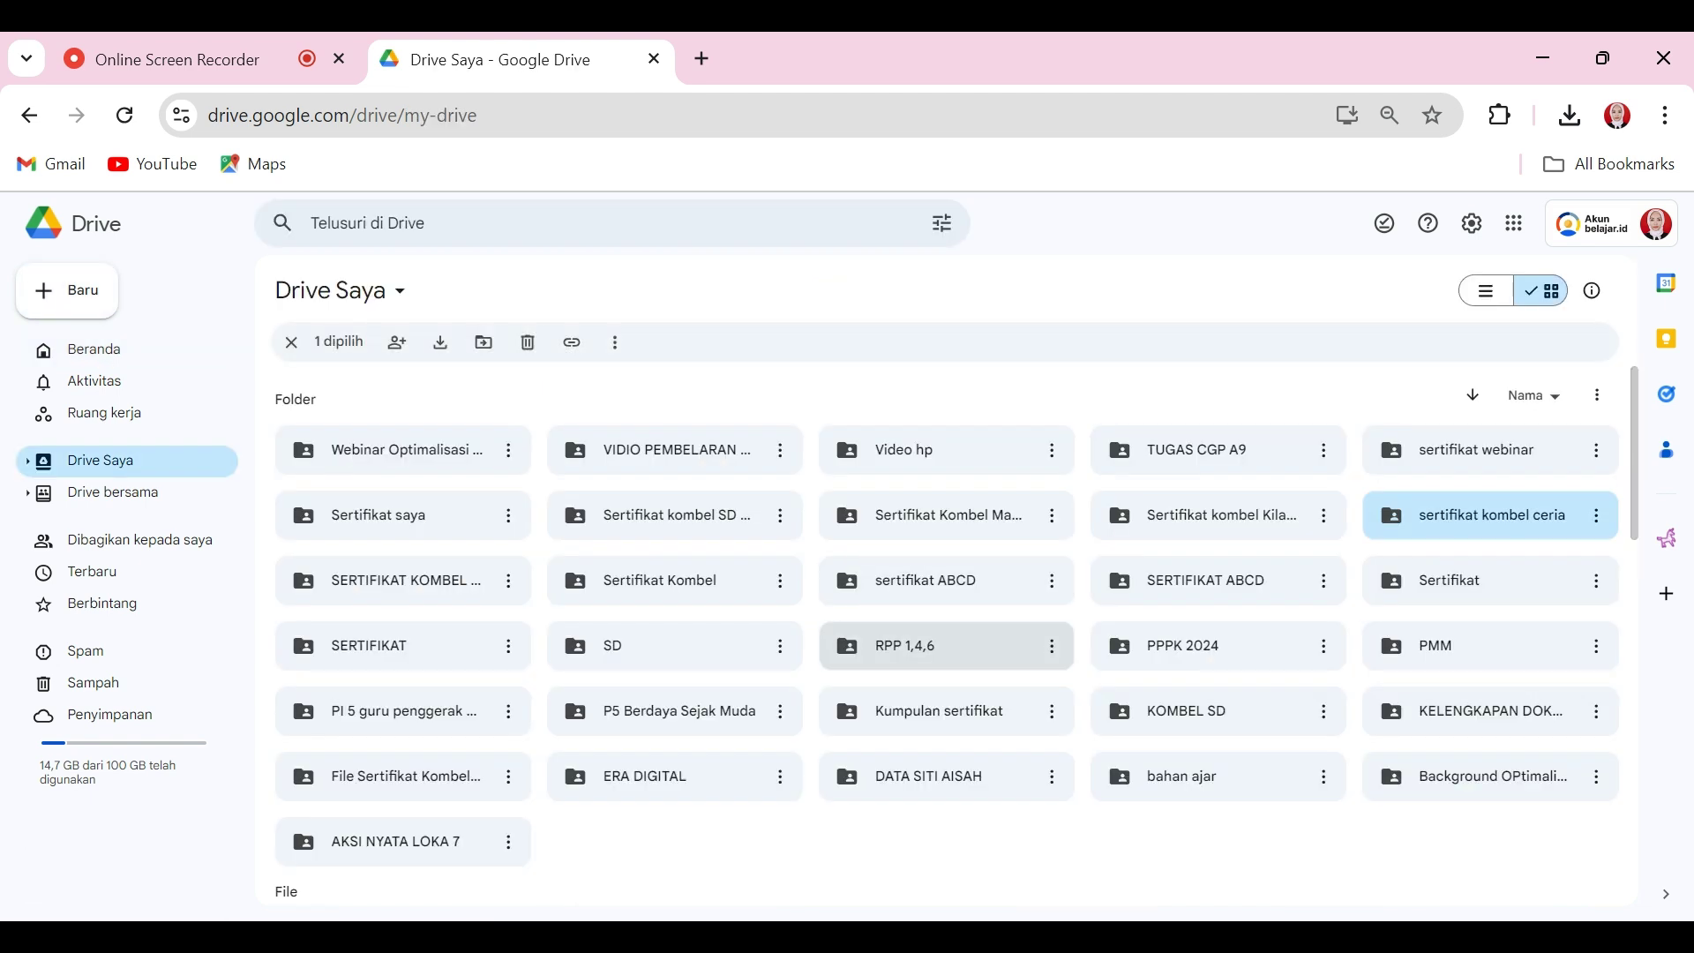
pyautogui.doubleClick(1469, 533)
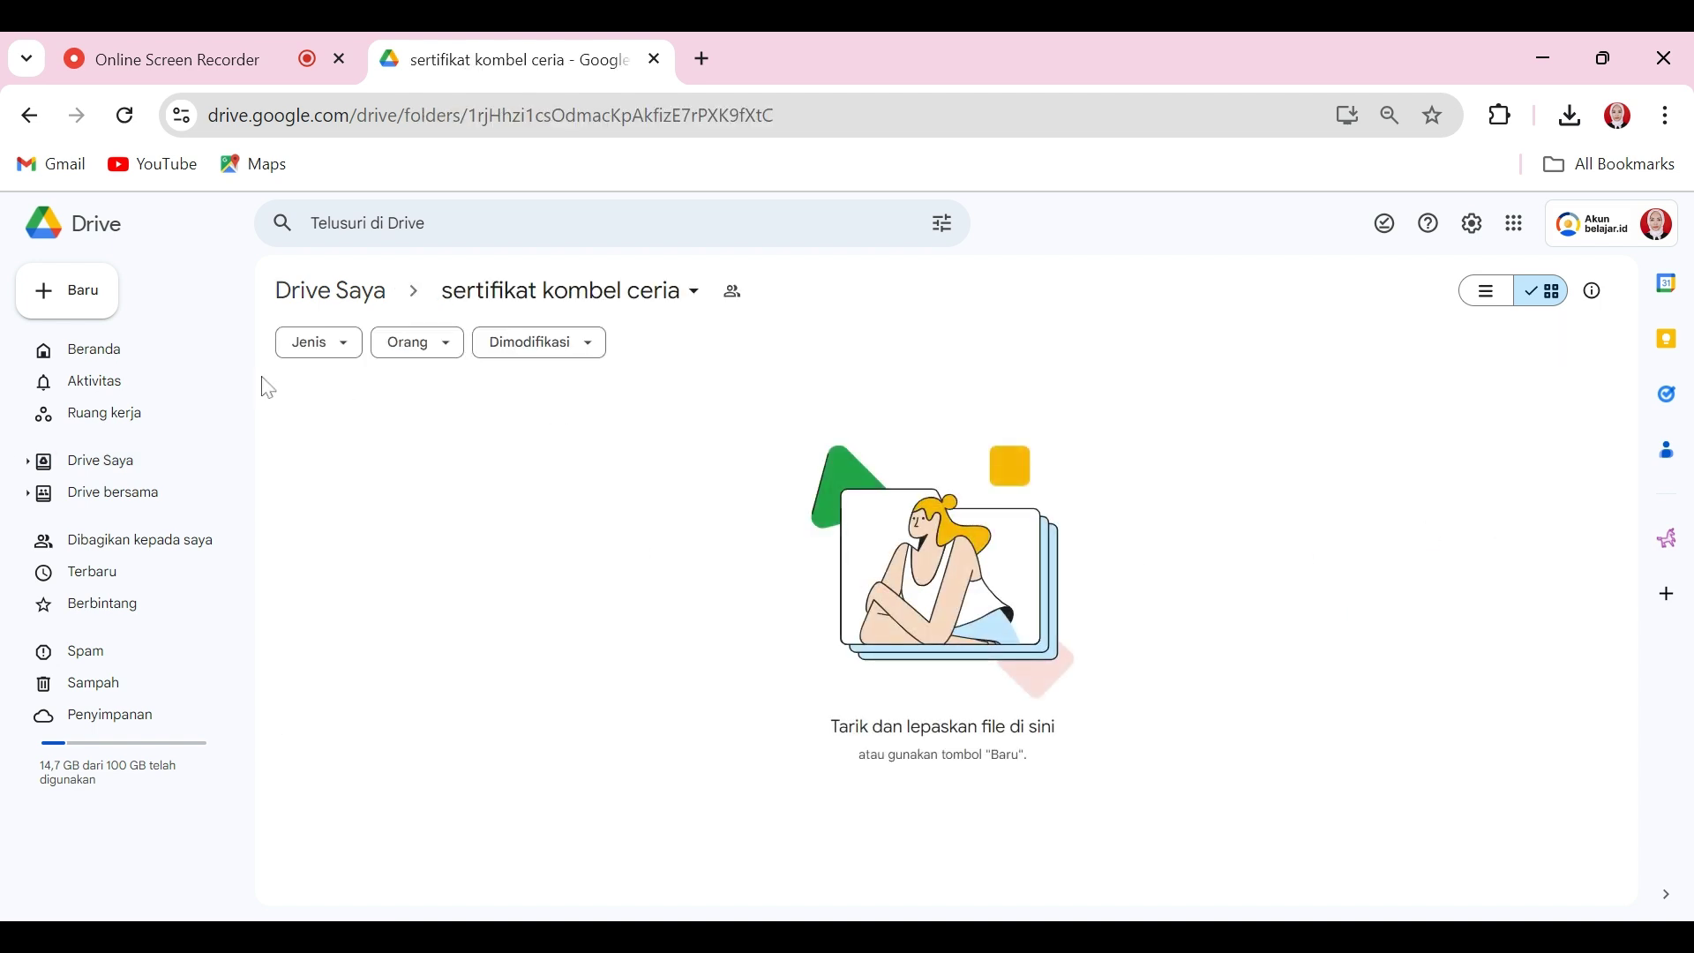
# Step: Add a blank Google Slides presentation to the shared folder from its right-click menu
pyautogui.rightClick(490, 427)
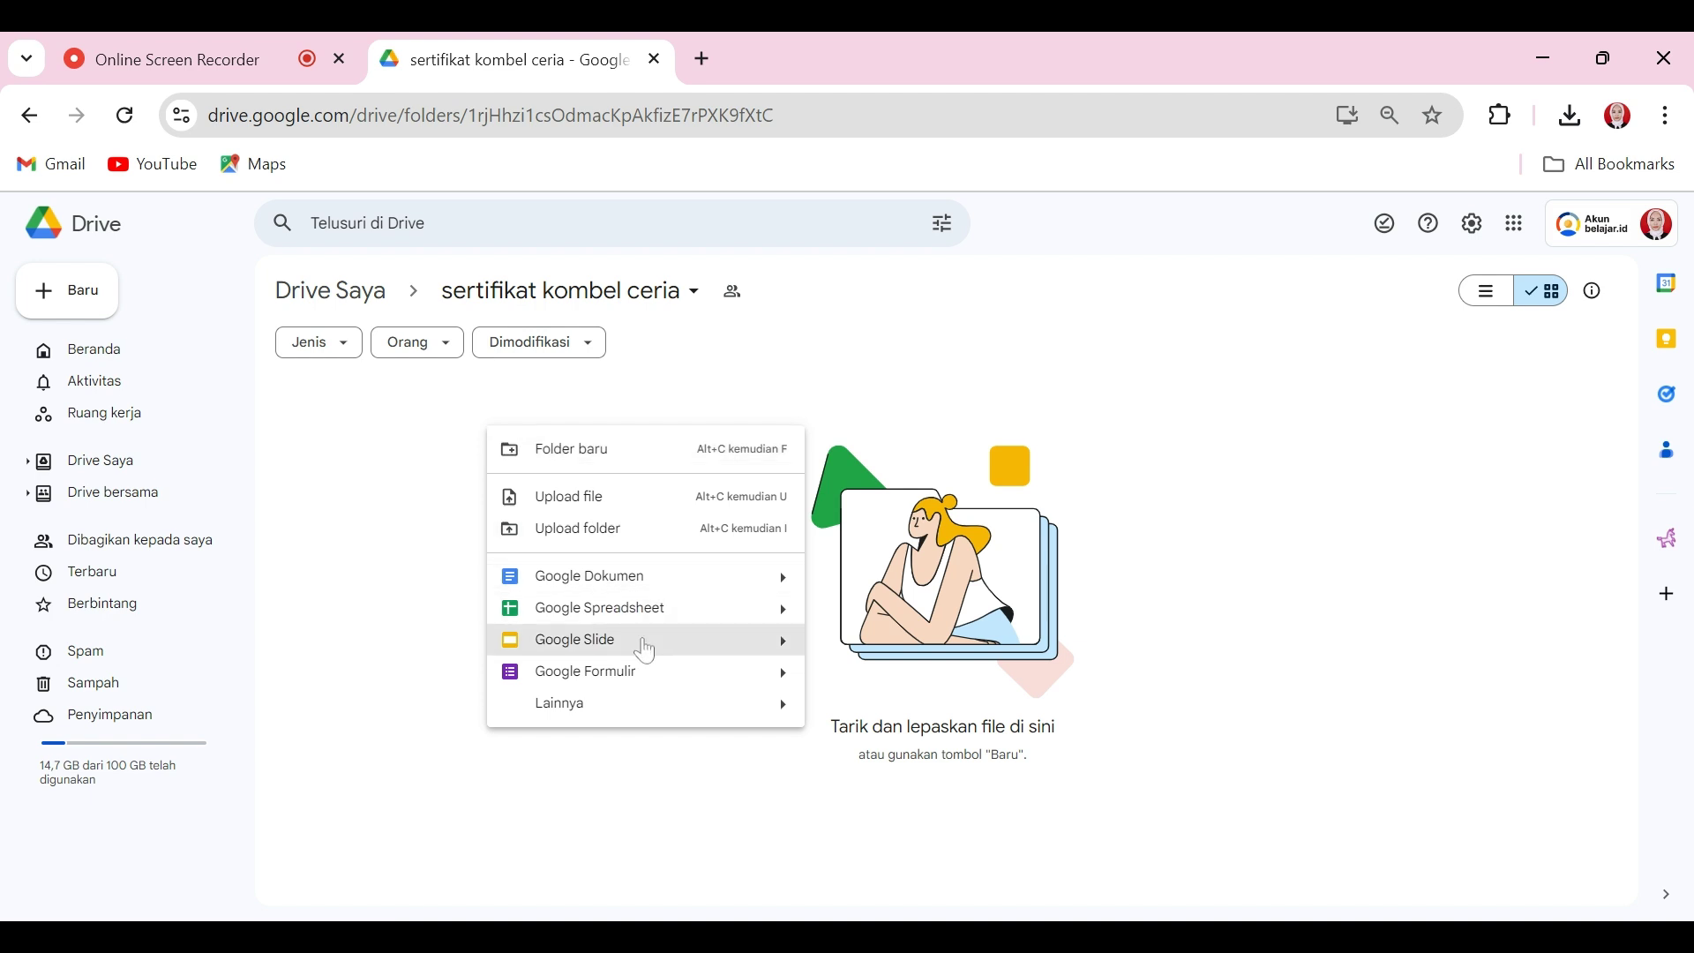
pyautogui.moveTo(782, 641)
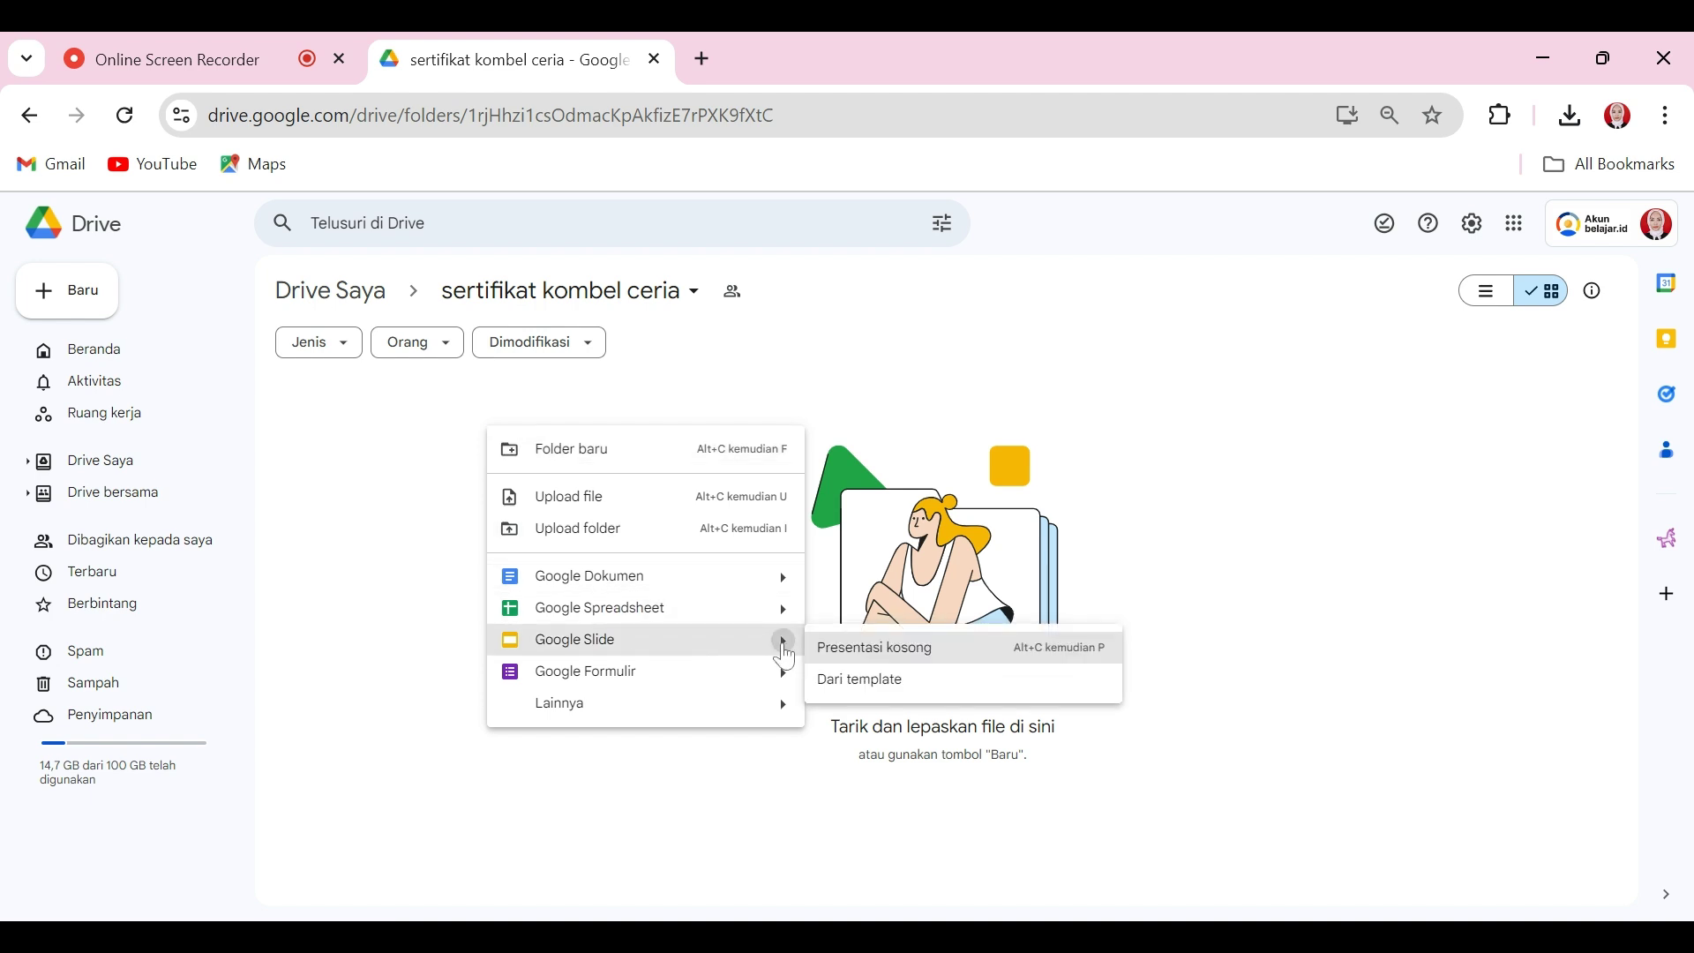
pyautogui.click(873, 654)
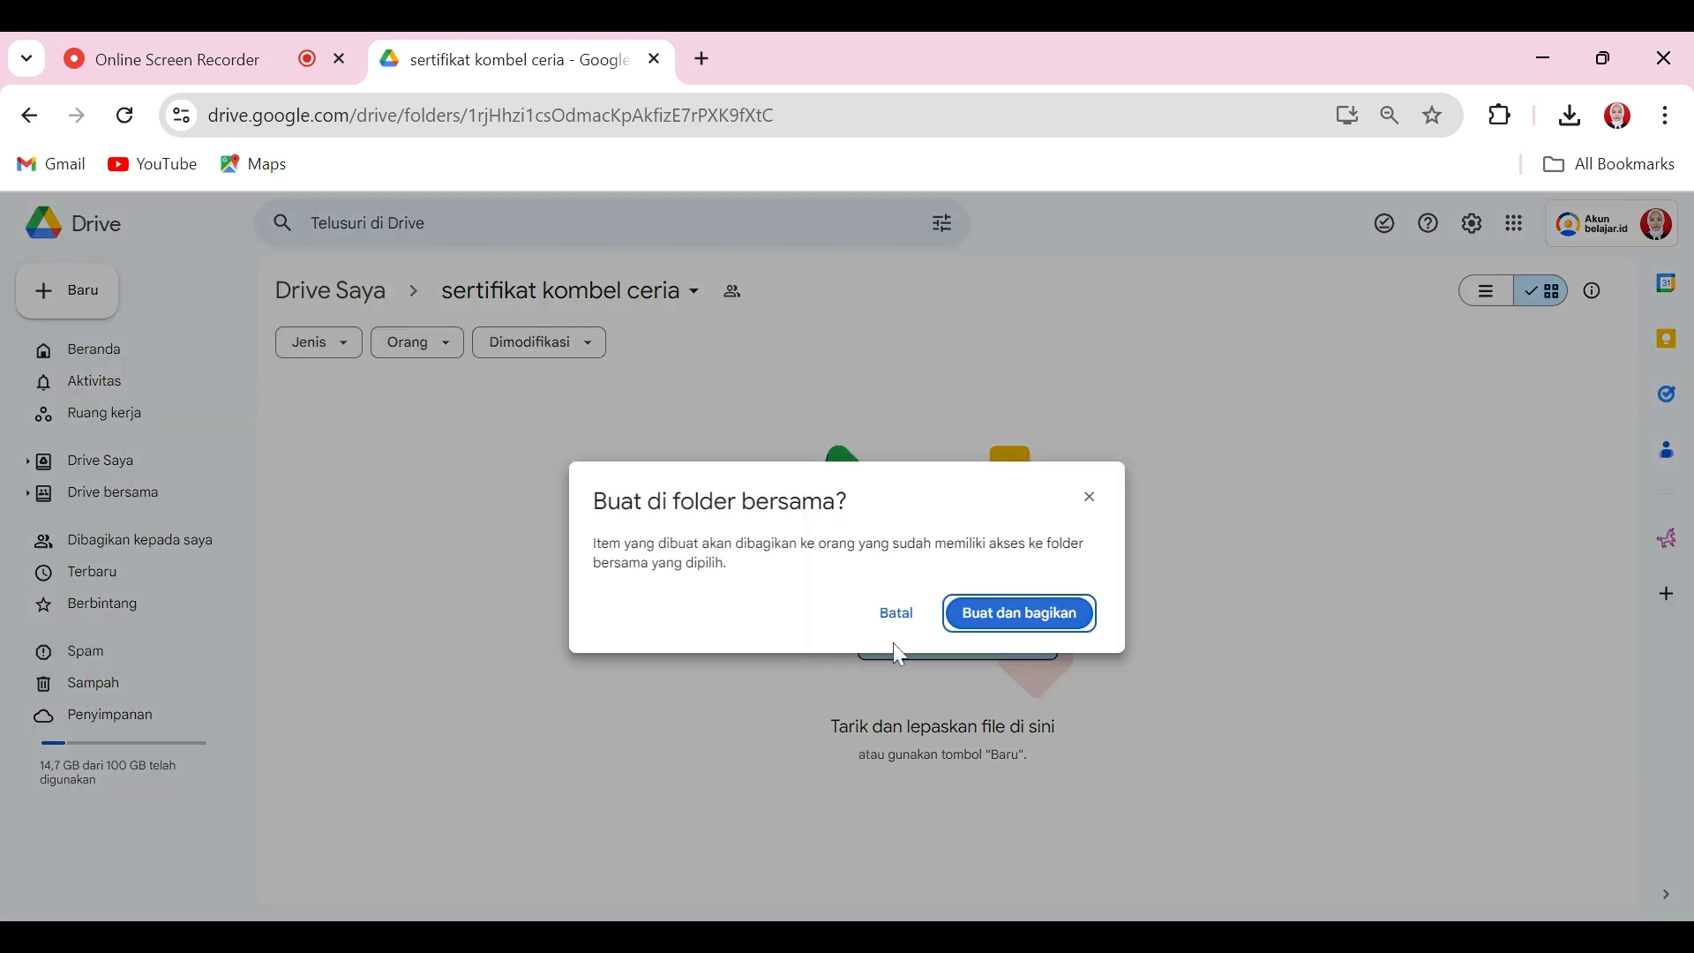
pyautogui.click(993, 615)
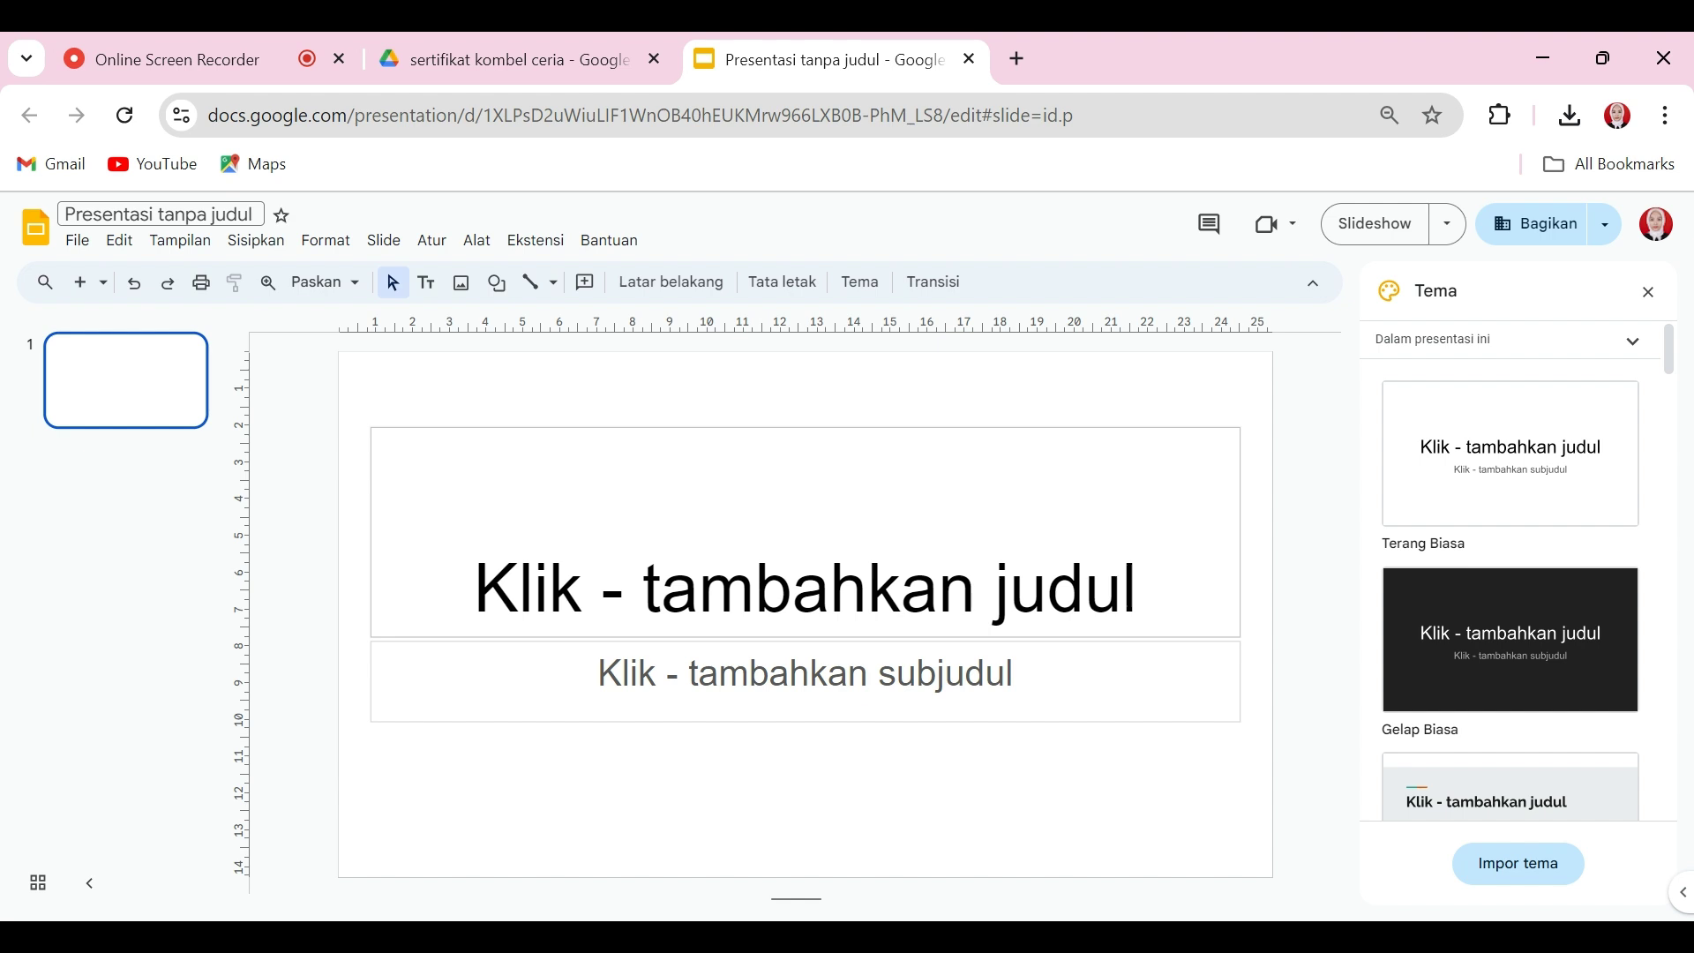
# Step: Rename 'Presentasi tanpa judul' to 'sertifikat kombel ceria'
pyautogui.click(160, 214)
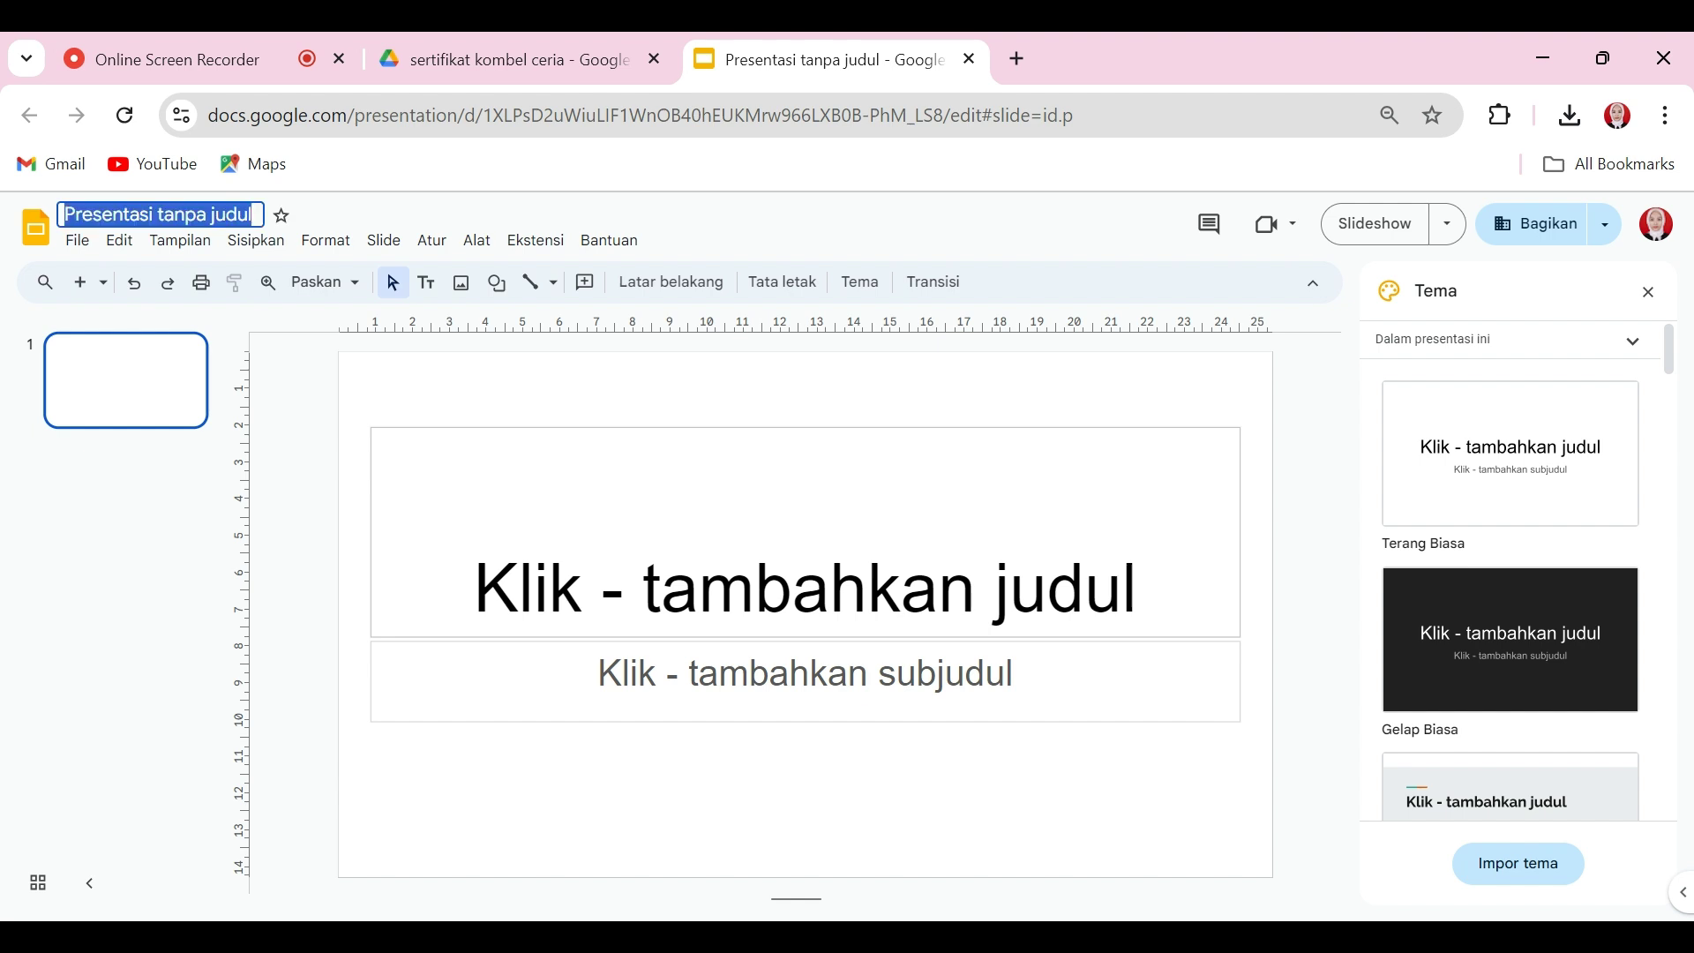
pyautogui.write('sert')
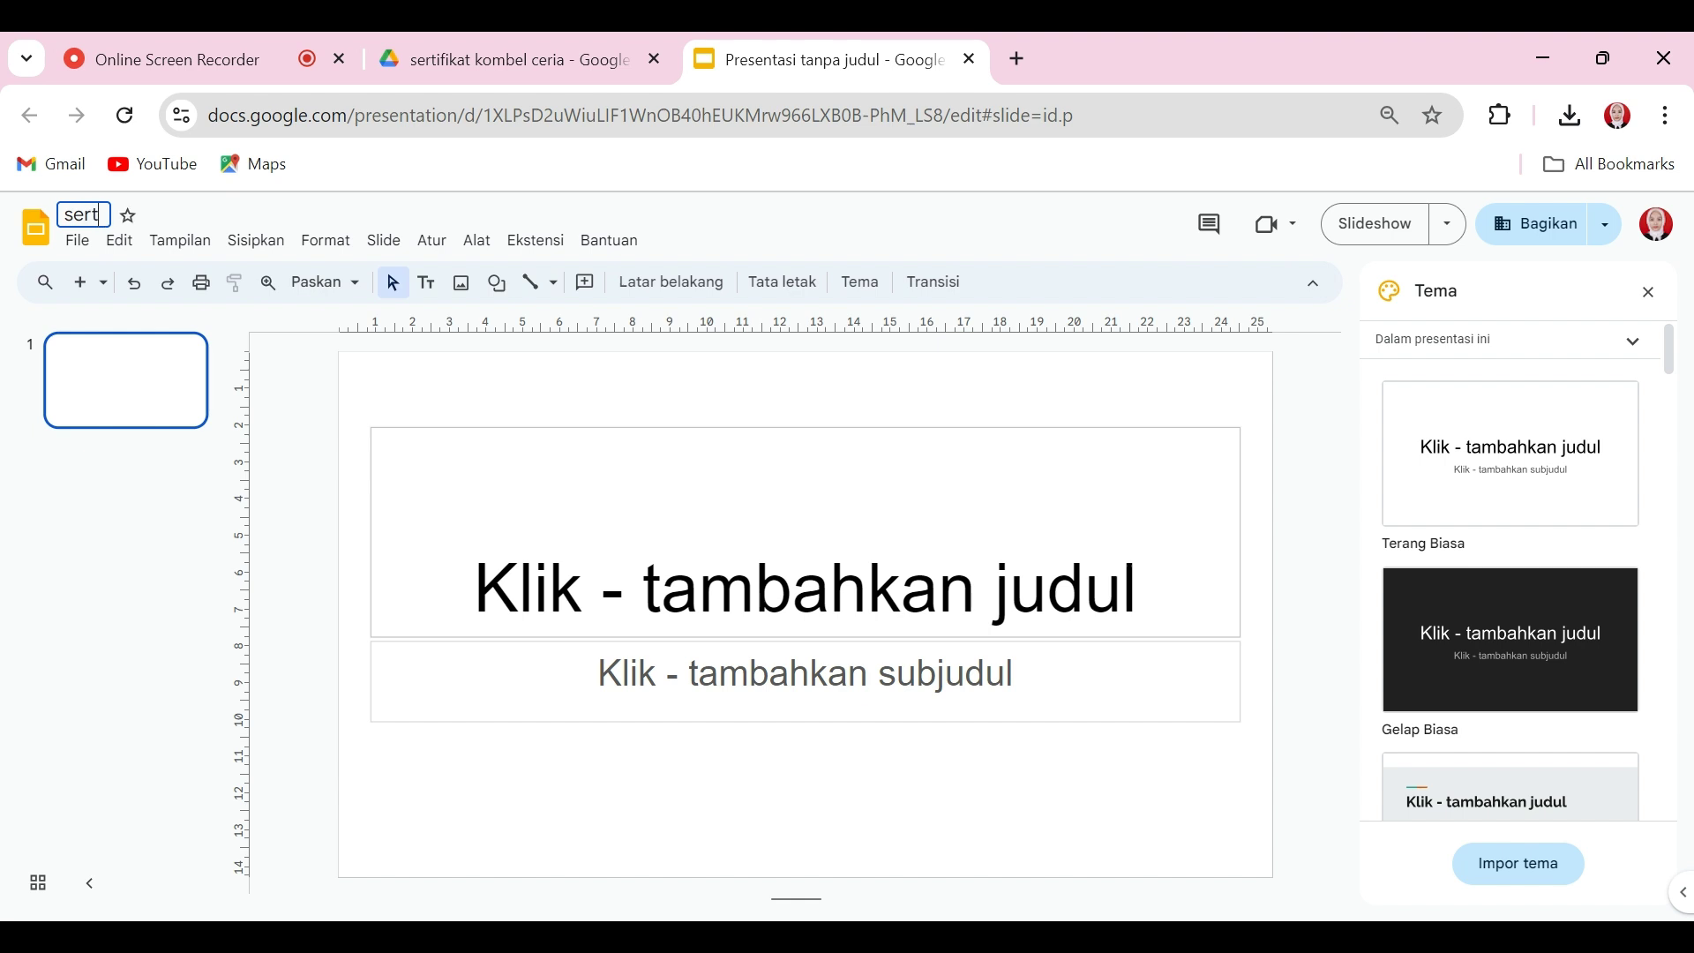
pyautogui.write('ifikat k')
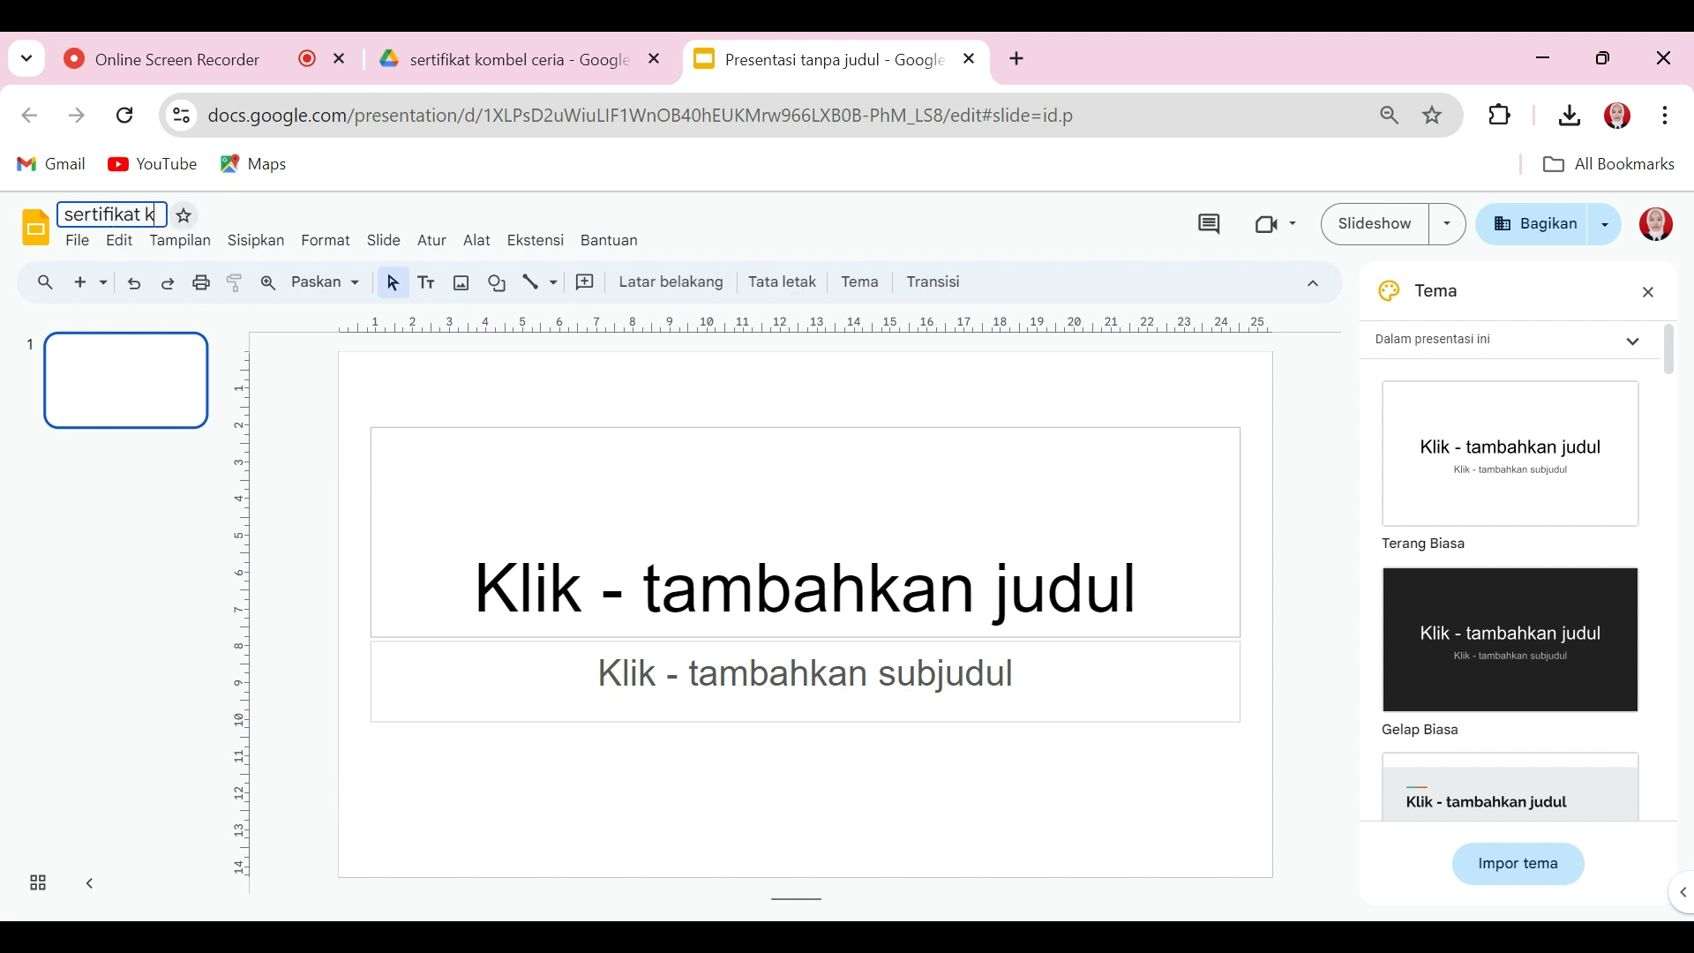
pyautogui.write('ombel ceria')
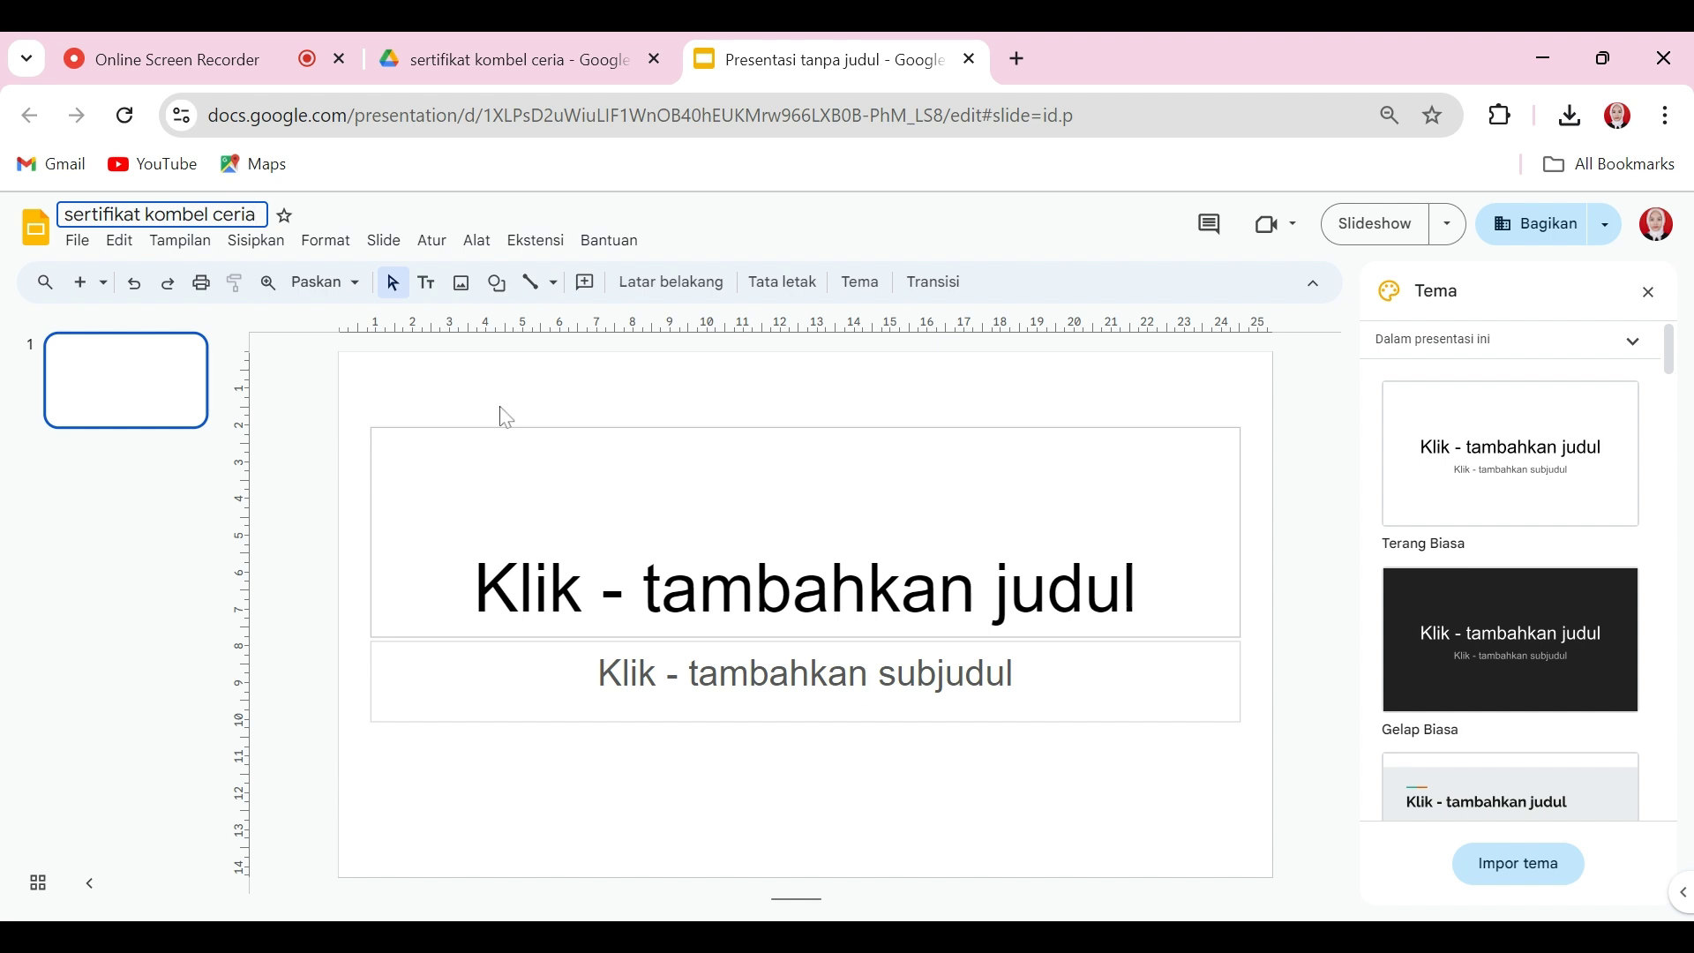
pyautogui.click(291, 397)
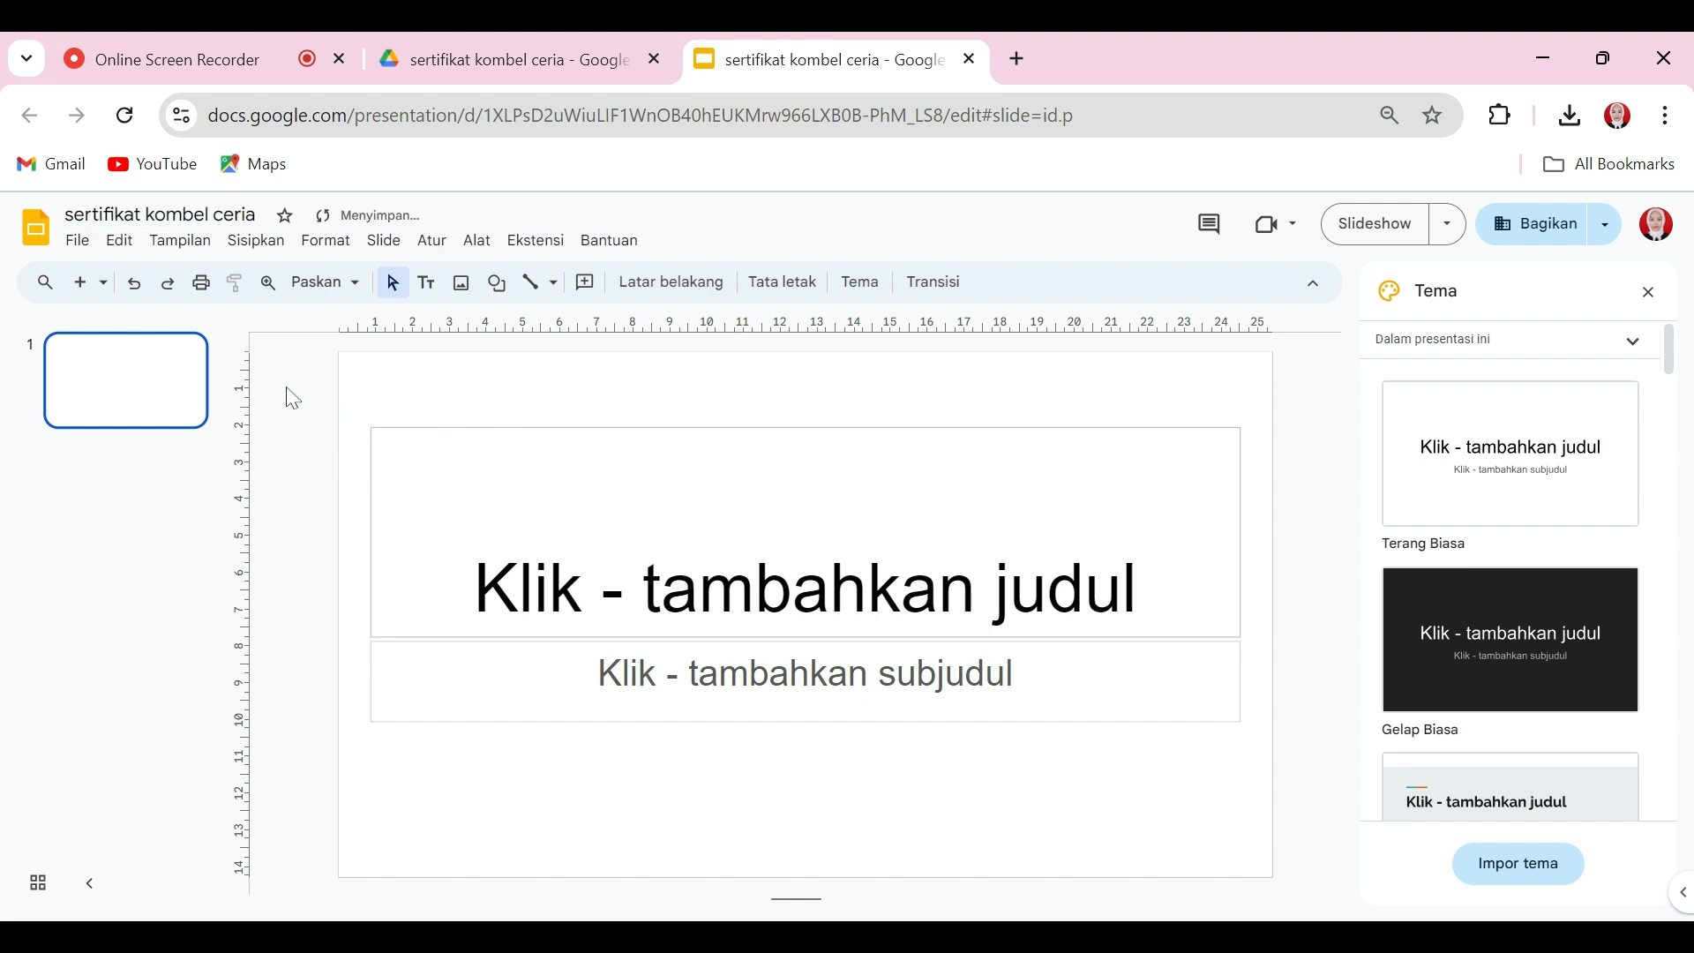
pyautogui.click(78, 241)
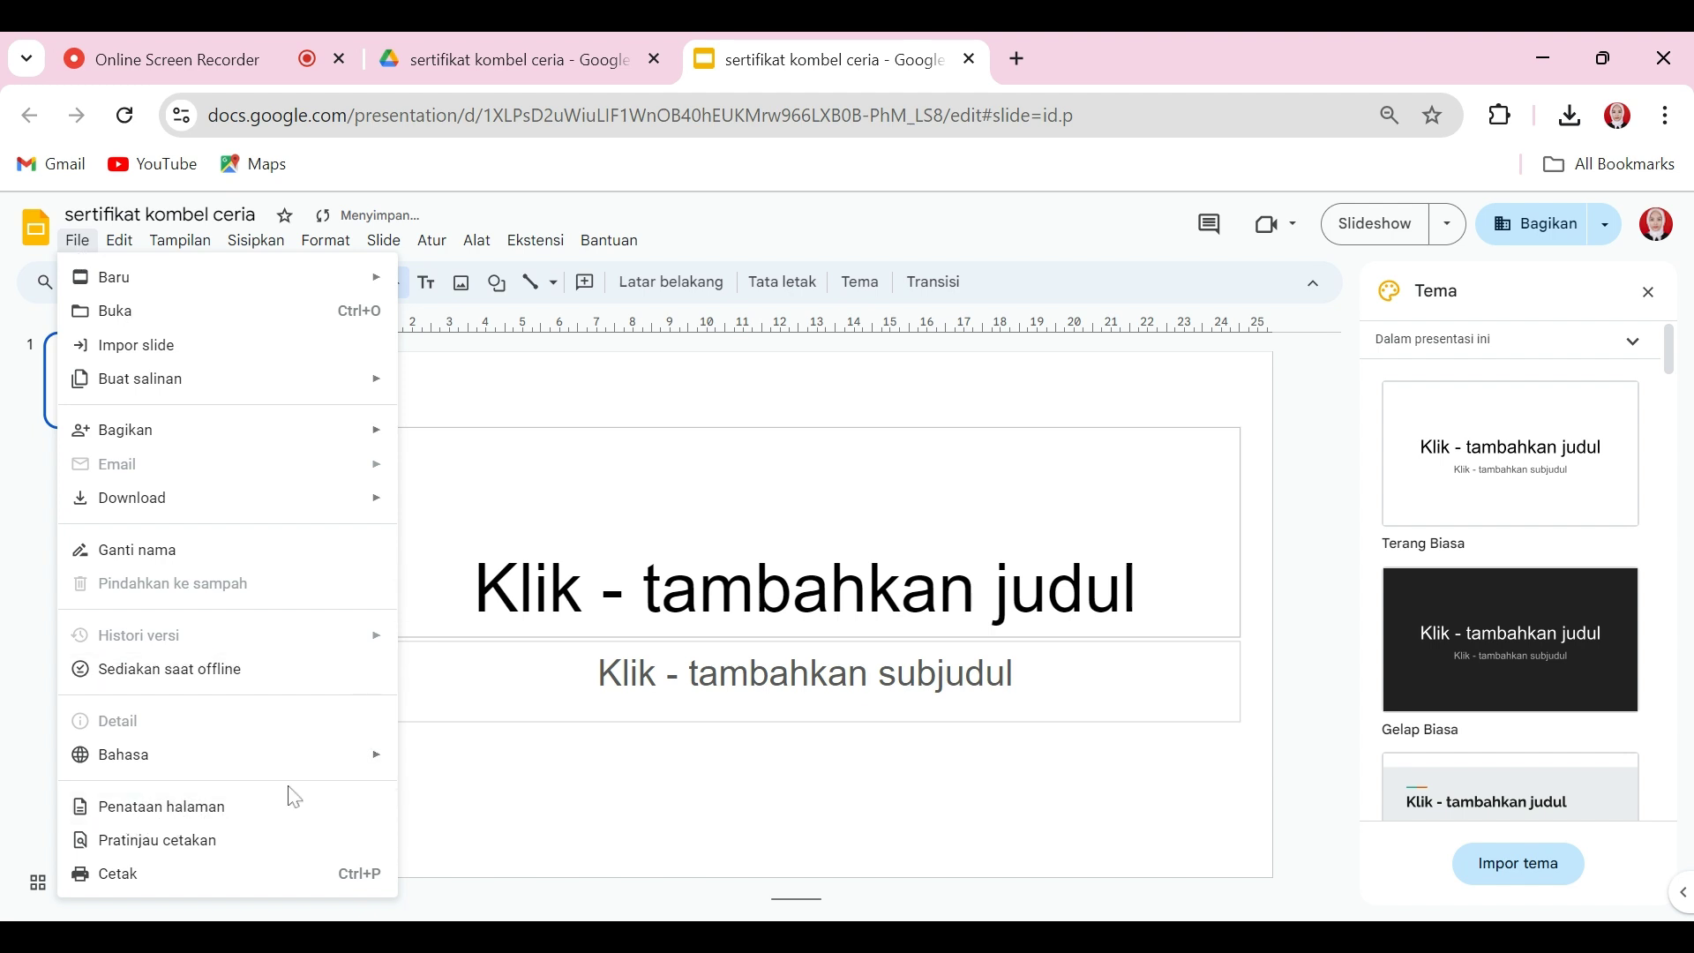
# Step: Change the page setup from Layar lebar 16:9 to Standar 4:3
pyautogui.click(201, 811)
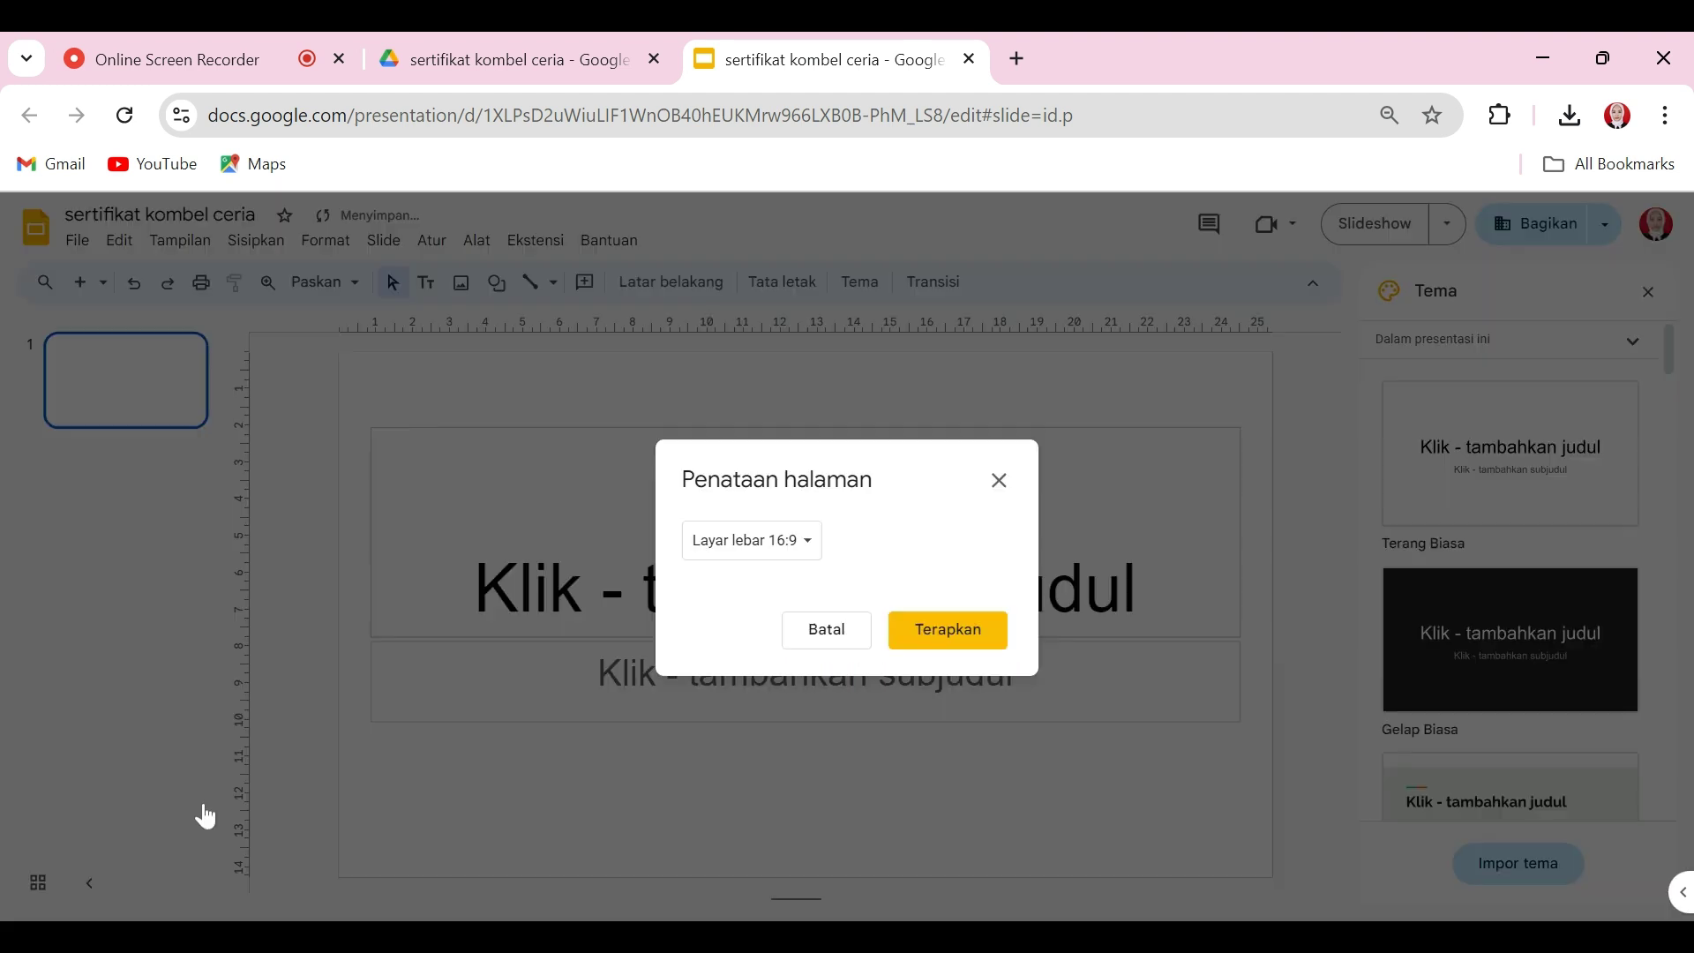
pyautogui.click(781, 540)
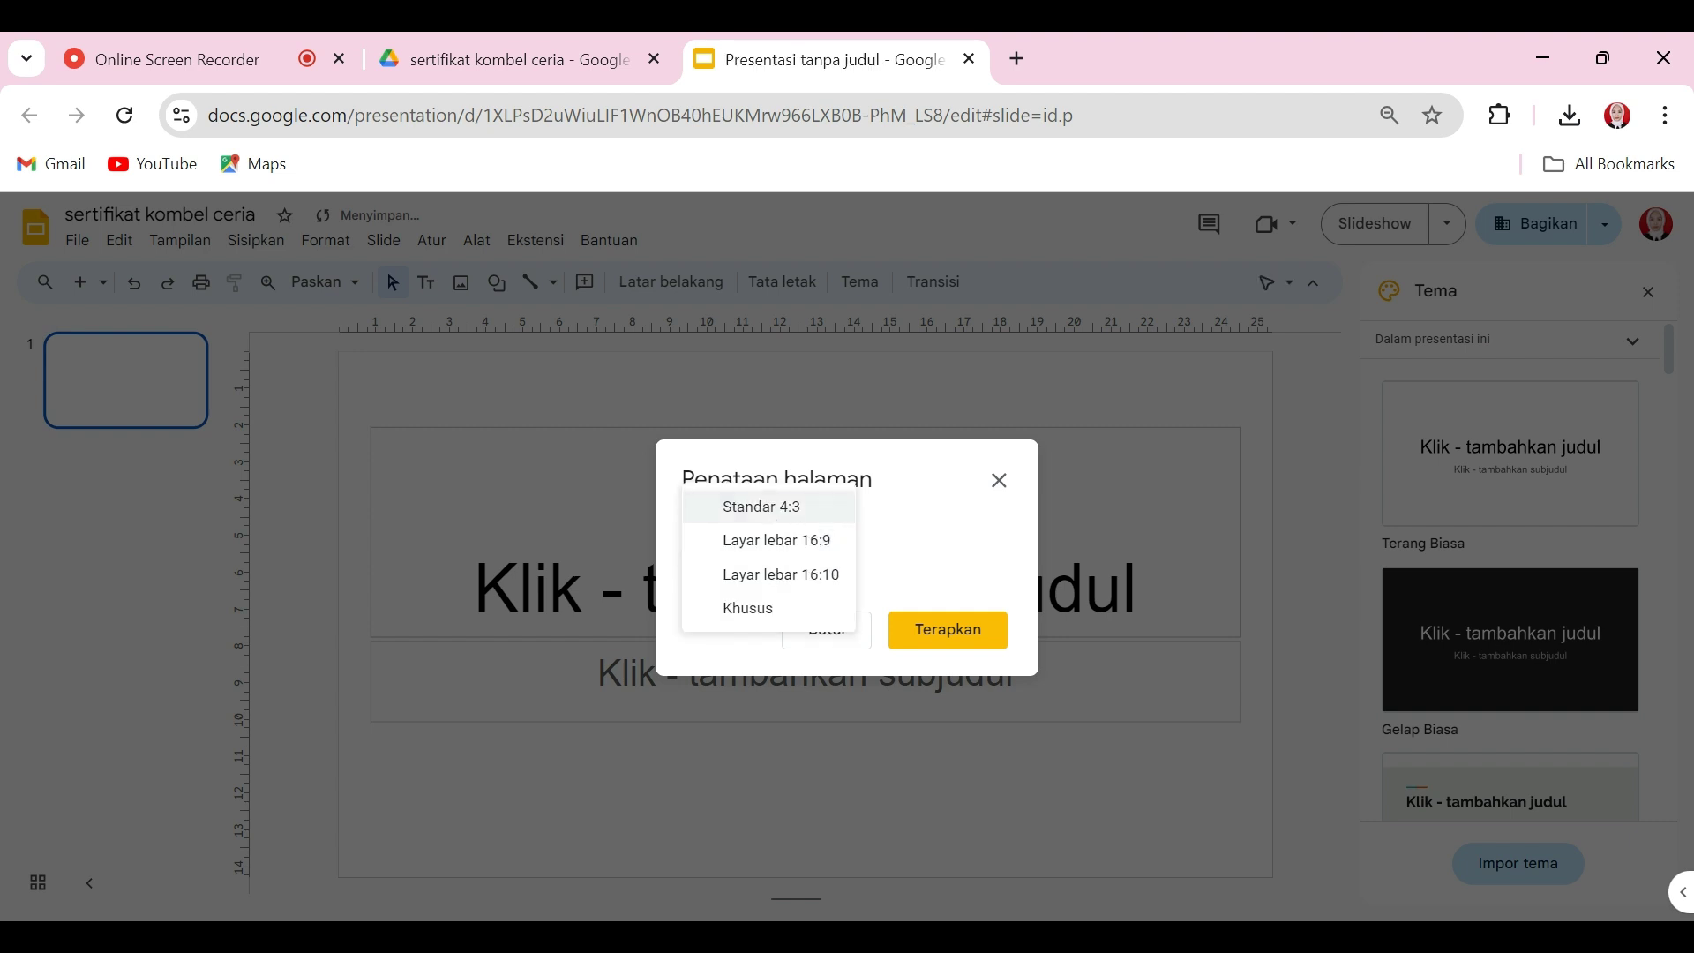
pyautogui.click(765, 508)
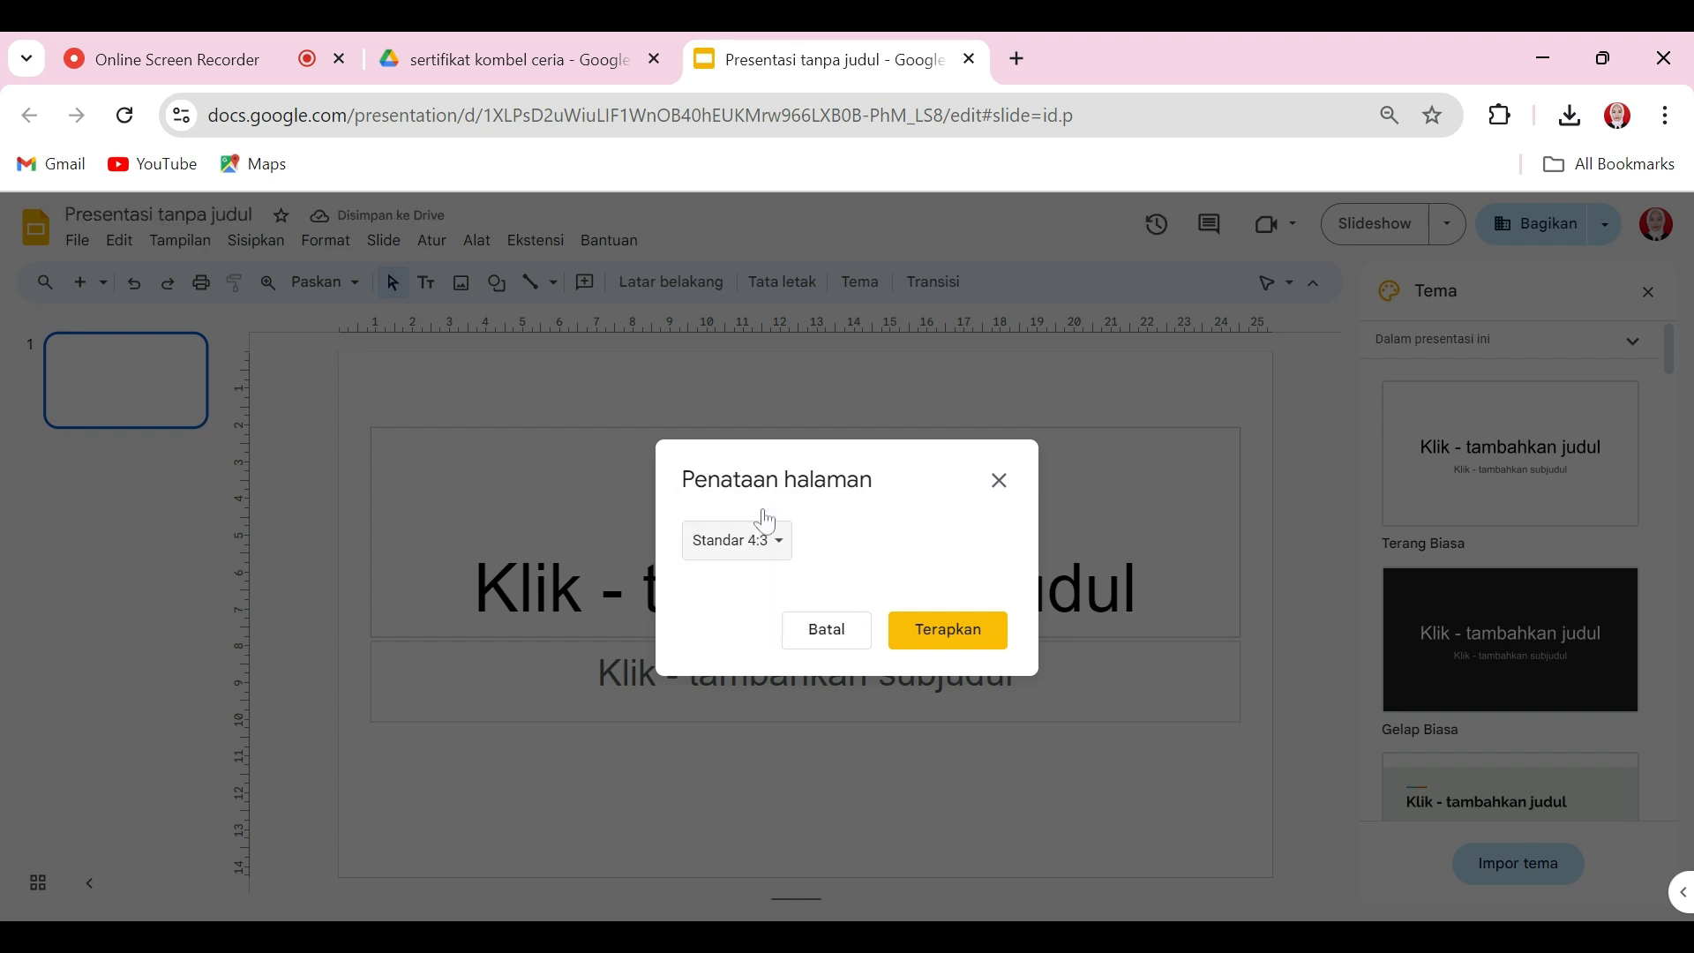
pyautogui.click(934, 647)
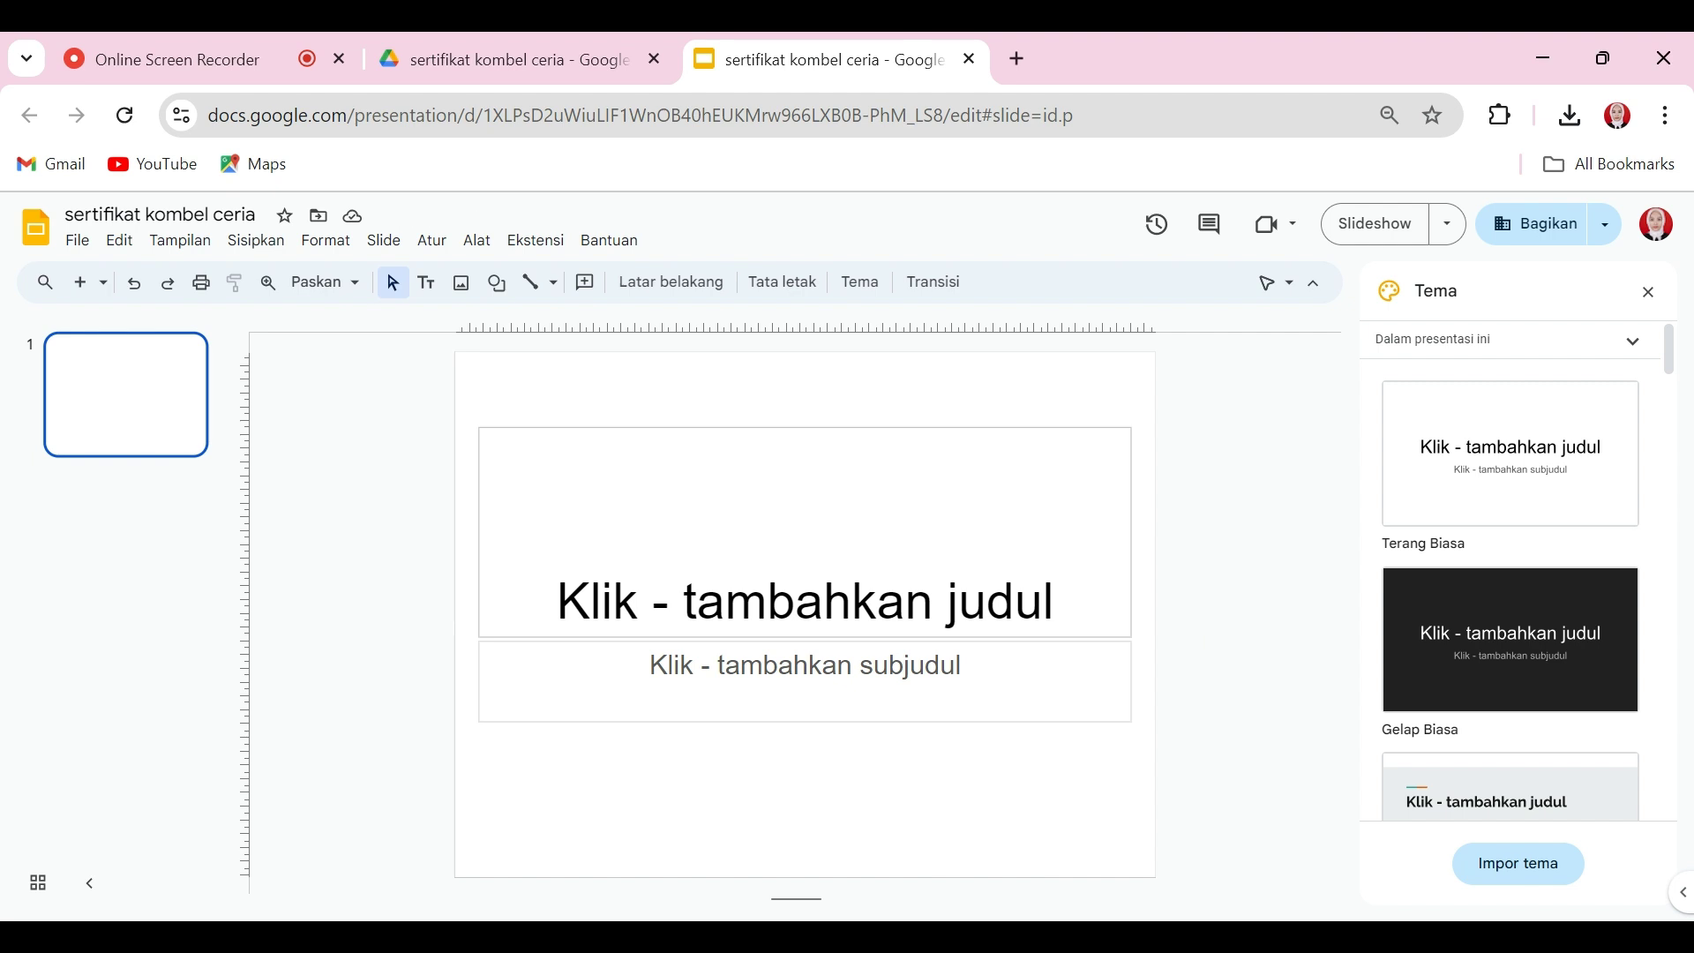
# Step: Upload the SERTIFIKAT certificate image and stretch it to cover the entire 4:3 slide
pyautogui.click(464, 295)
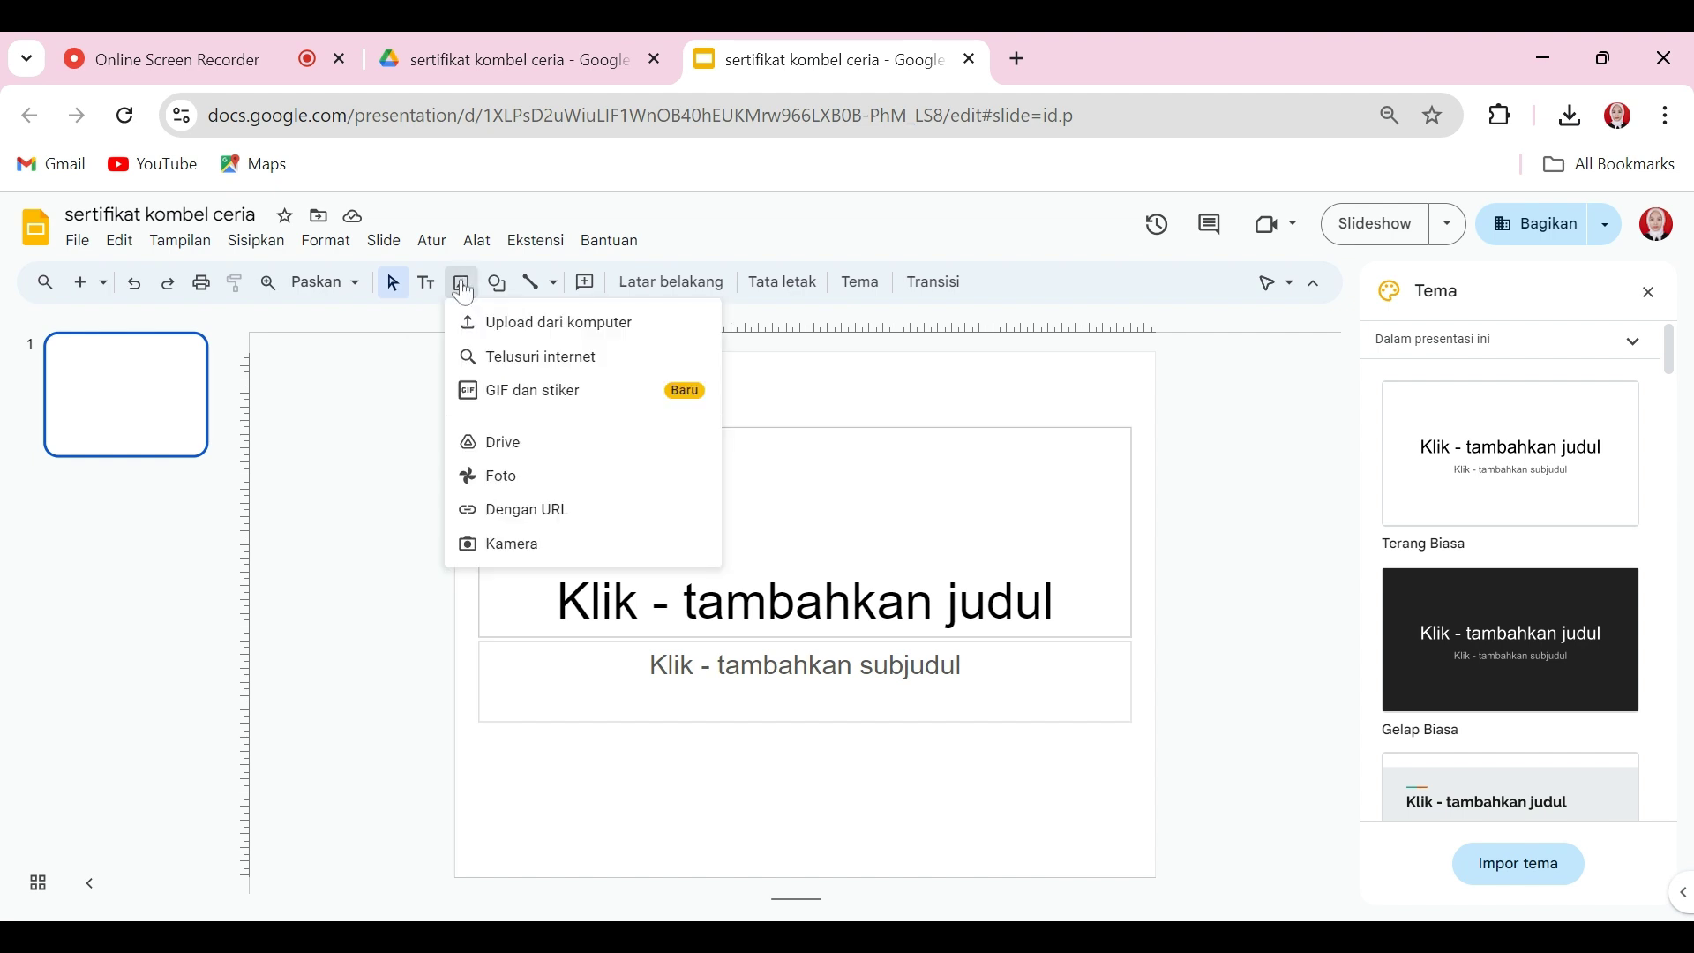
pyautogui.click(516, 326)
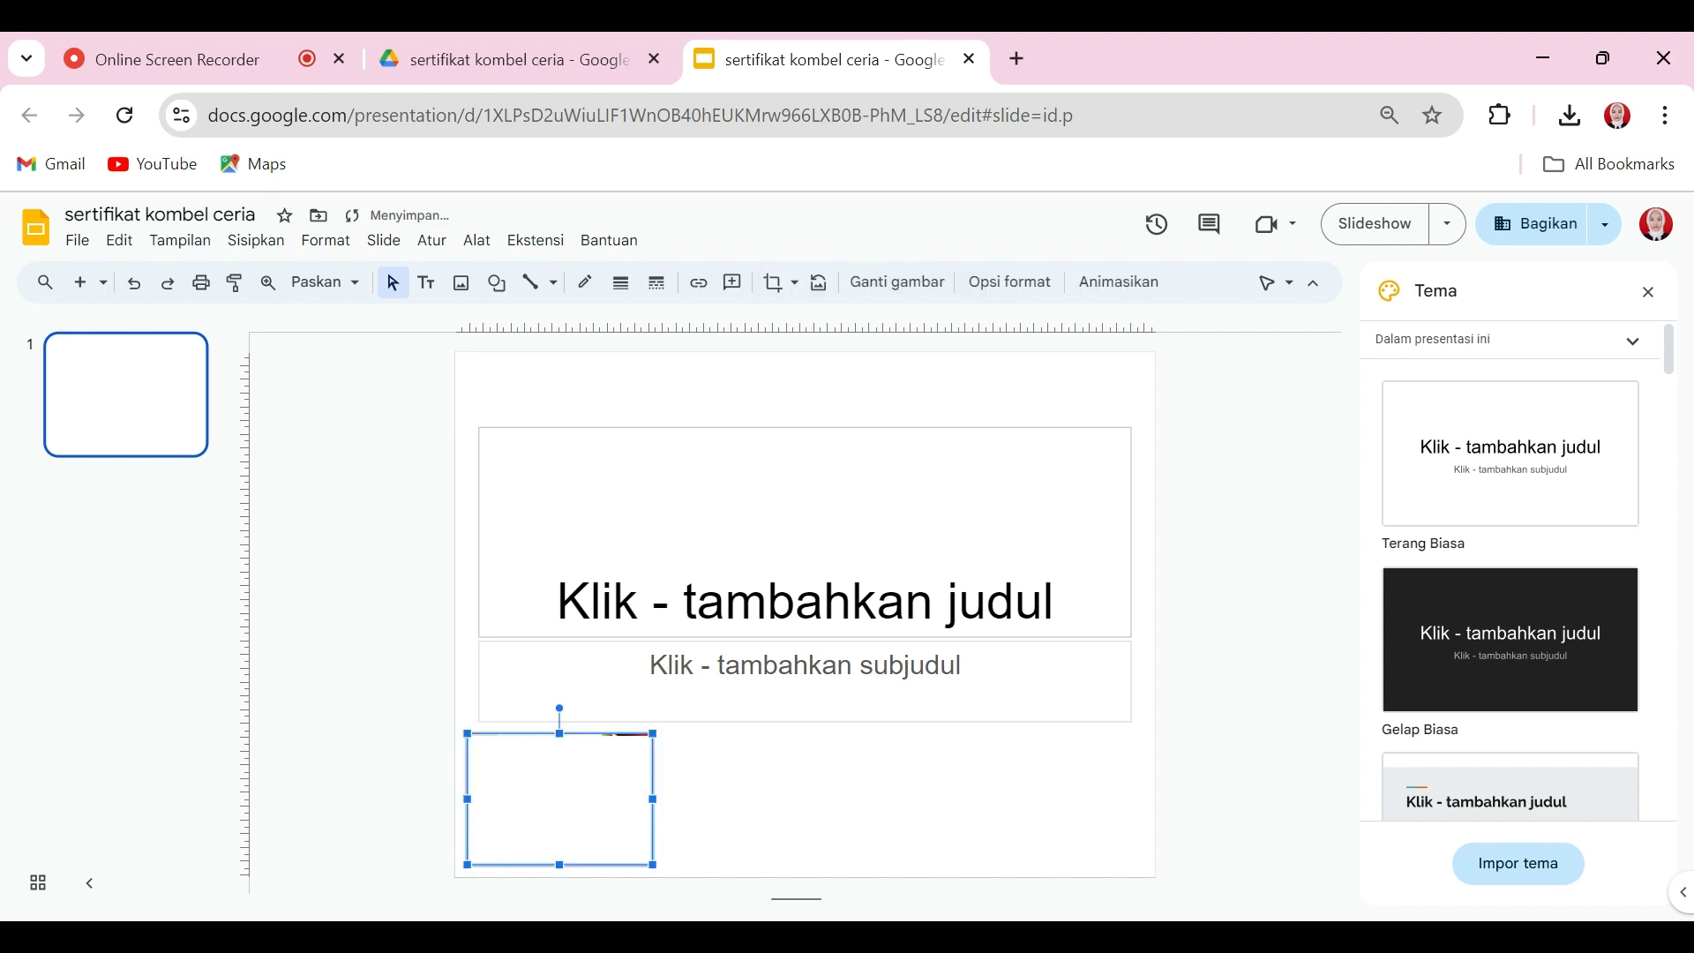
pyautogui.moveTo(655, 732); pyautogui.dragTo(1149, 383)
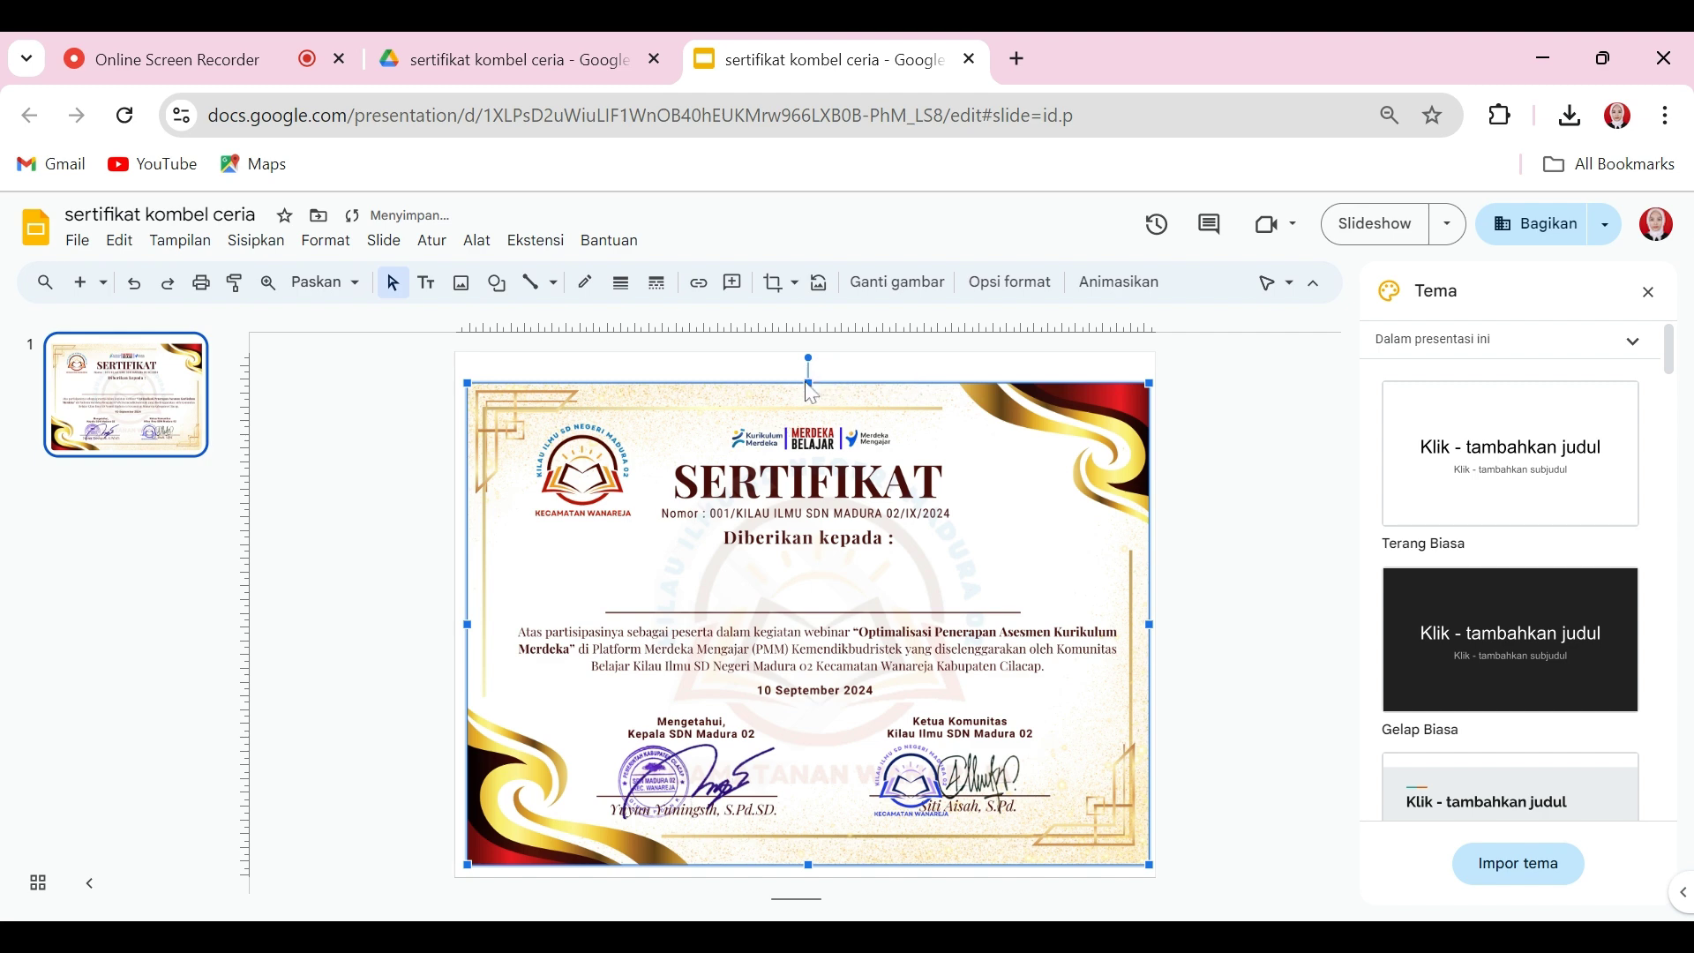
pyautogui.moveTo(806, 383); pyautogui.dragTo(807, 381)
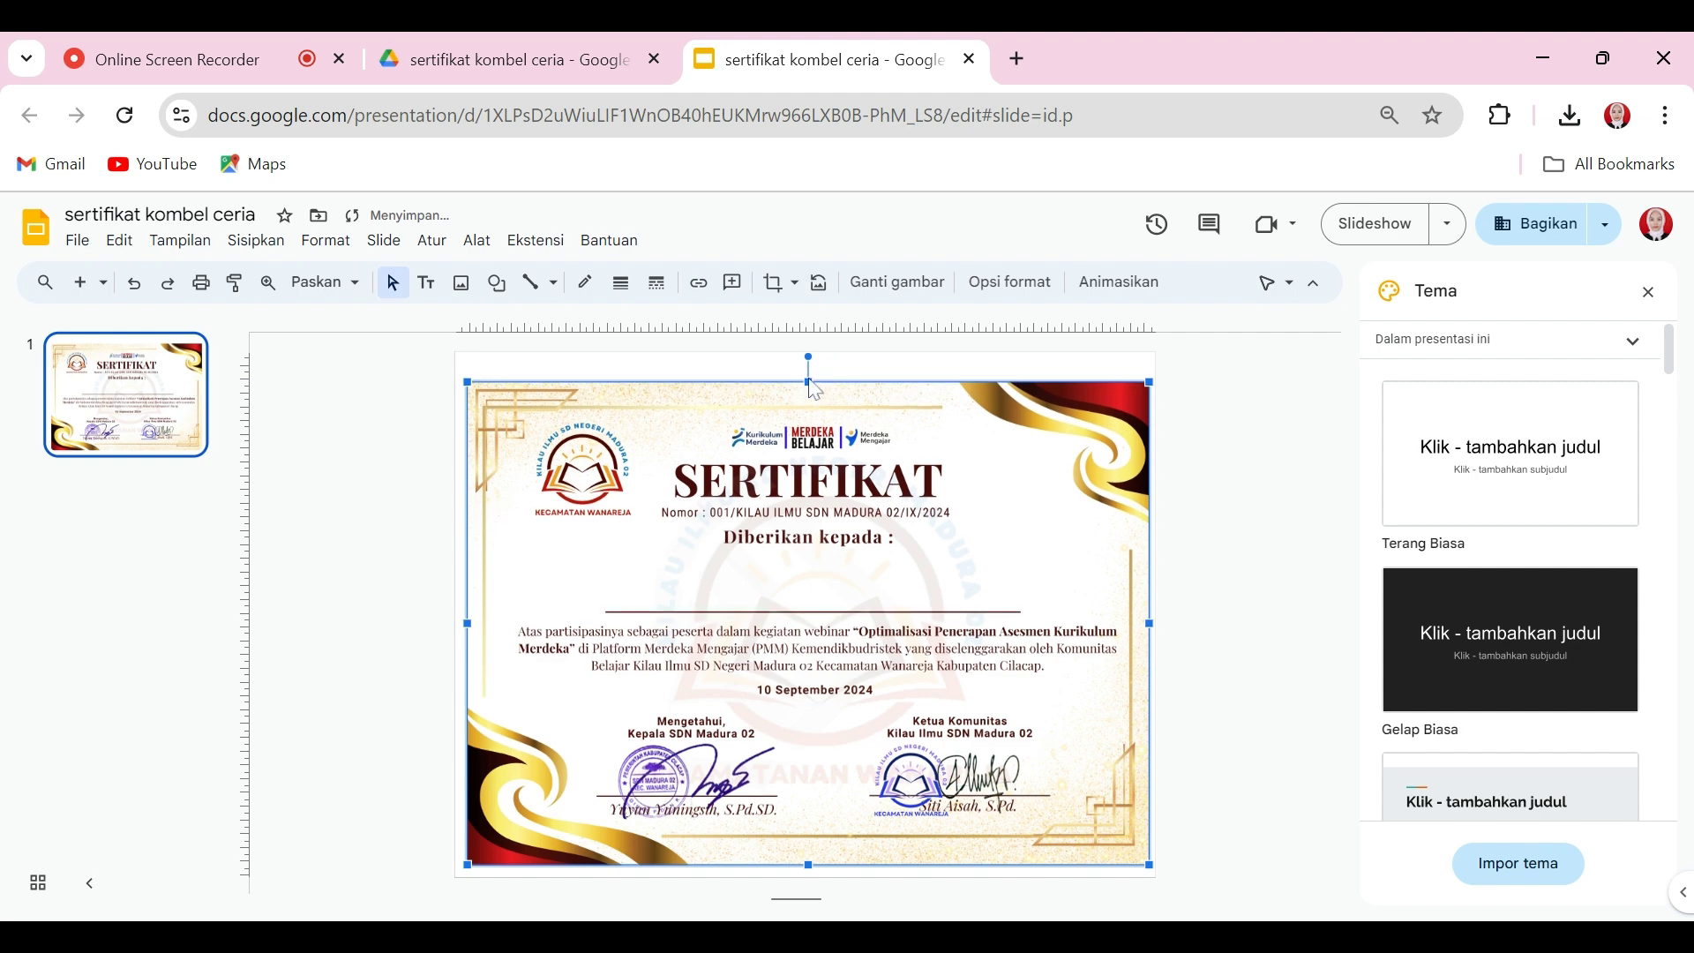
pyautogui.moveTo(808, 381); pyautogui.dragTo(808, 360)
pyautogui.click(1251, 659)
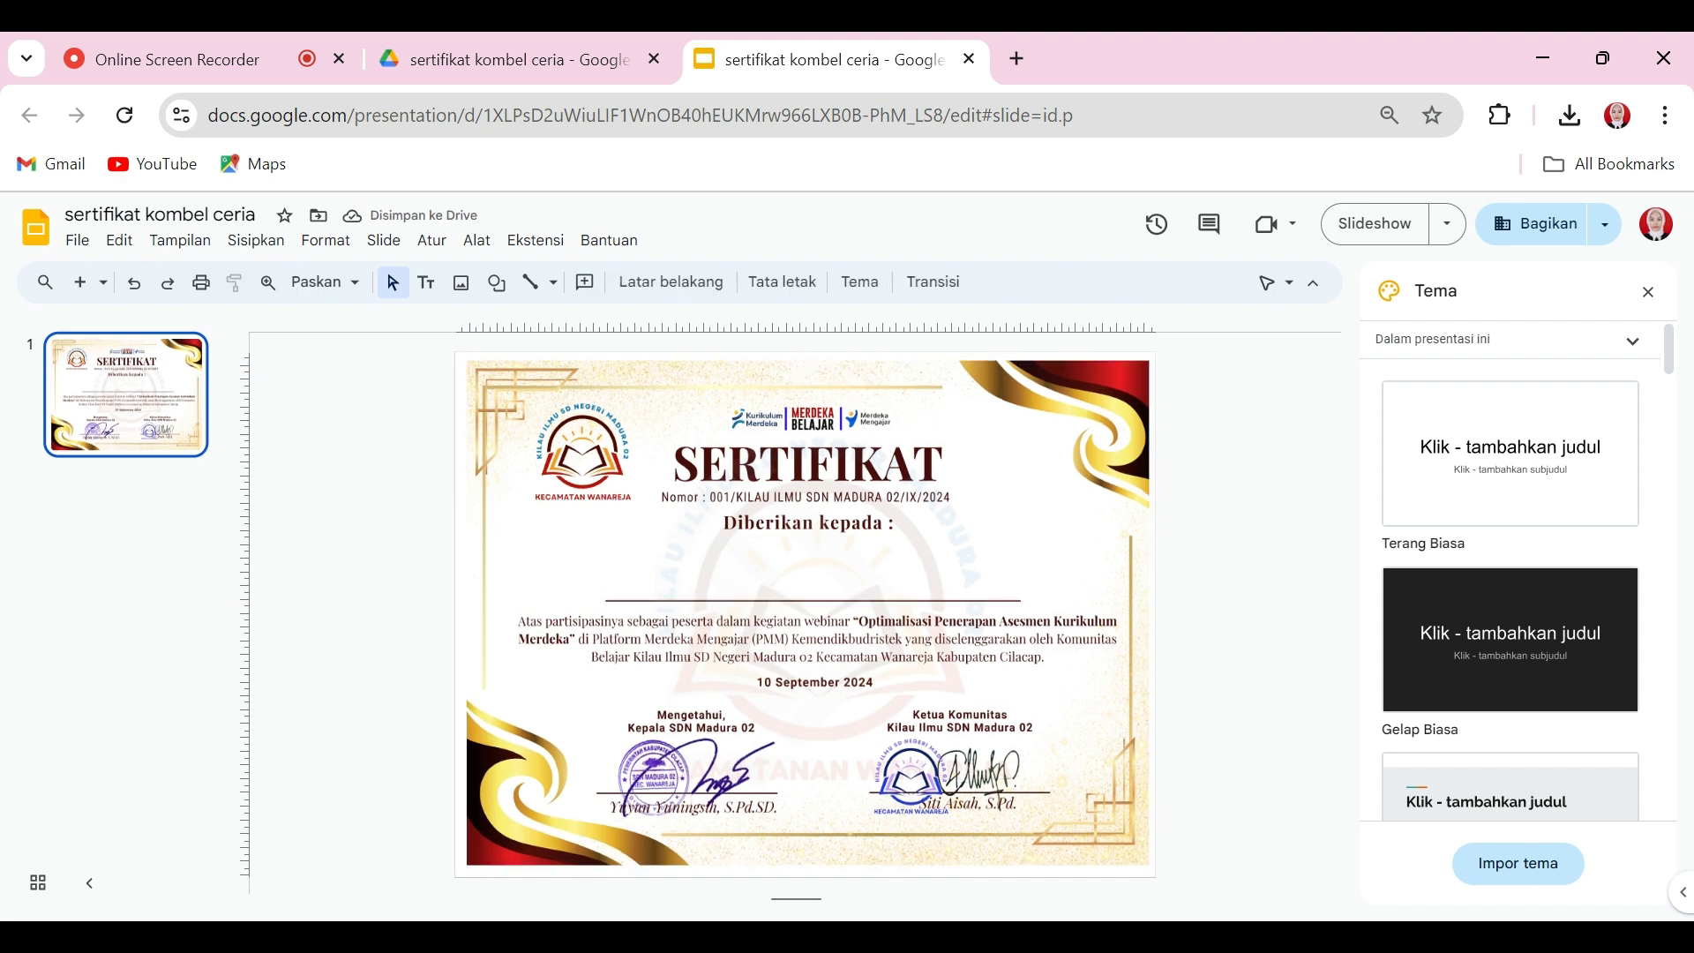
# Step: Draw a text box above the name line containing <<nama>> at font size 30
pyautogui.click(433, 298)
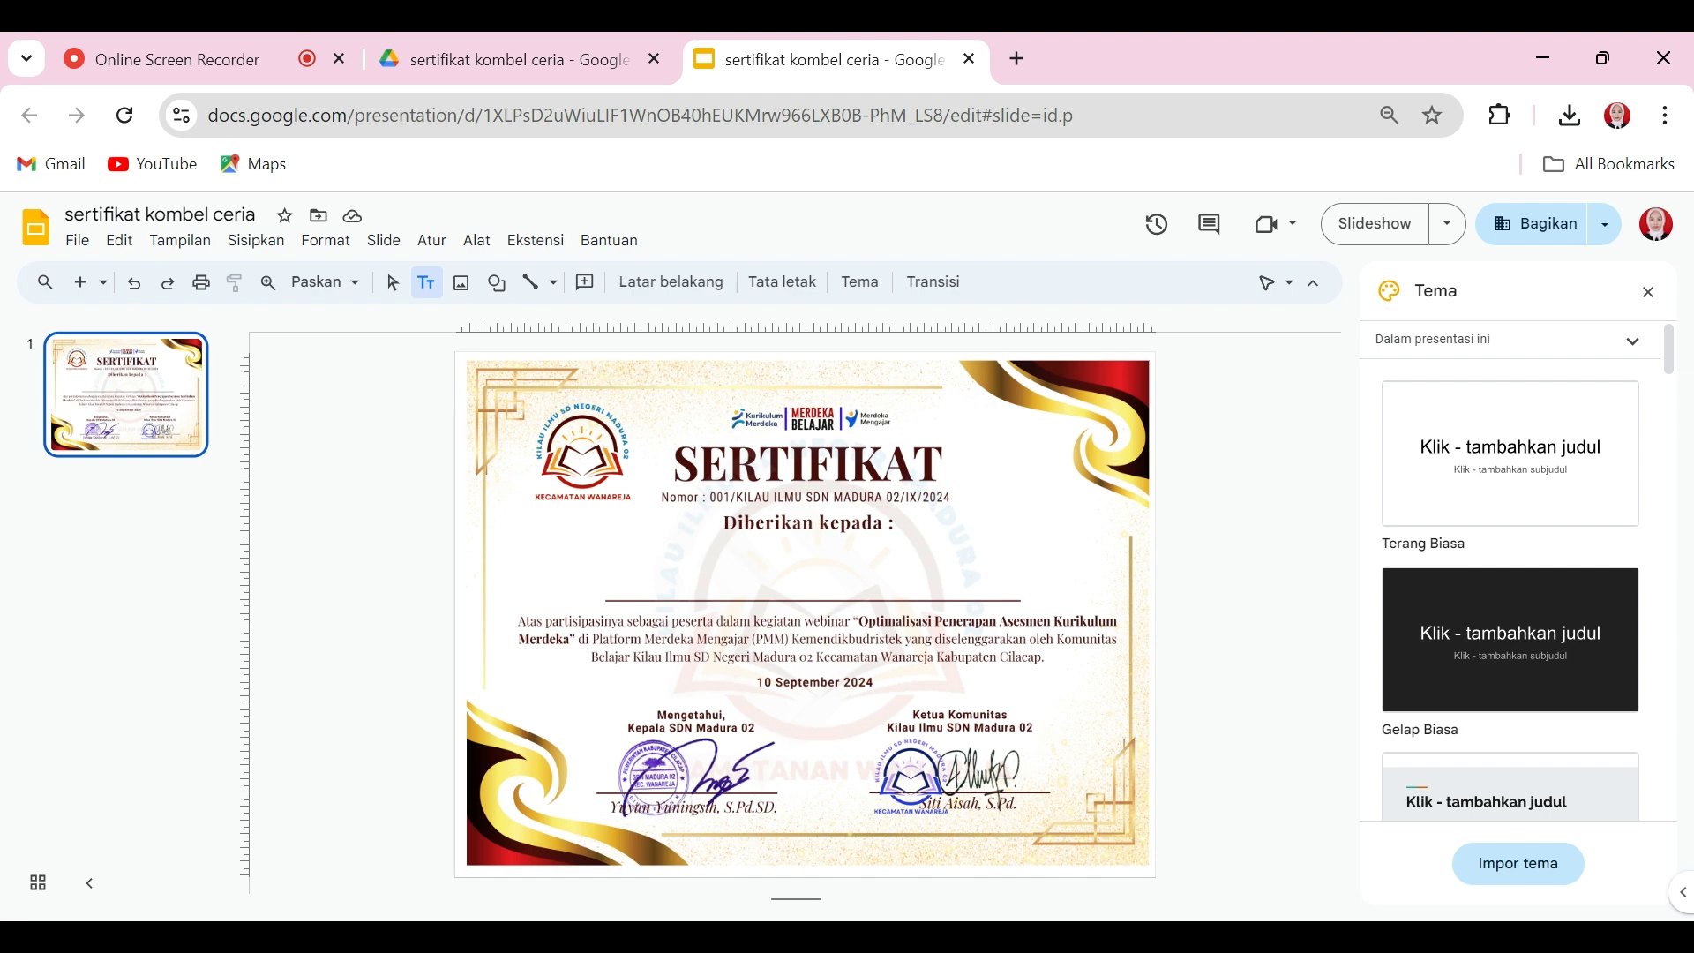
pyautogui.moveTo(642, 565); pyautogui.dragTo(1157, 601)
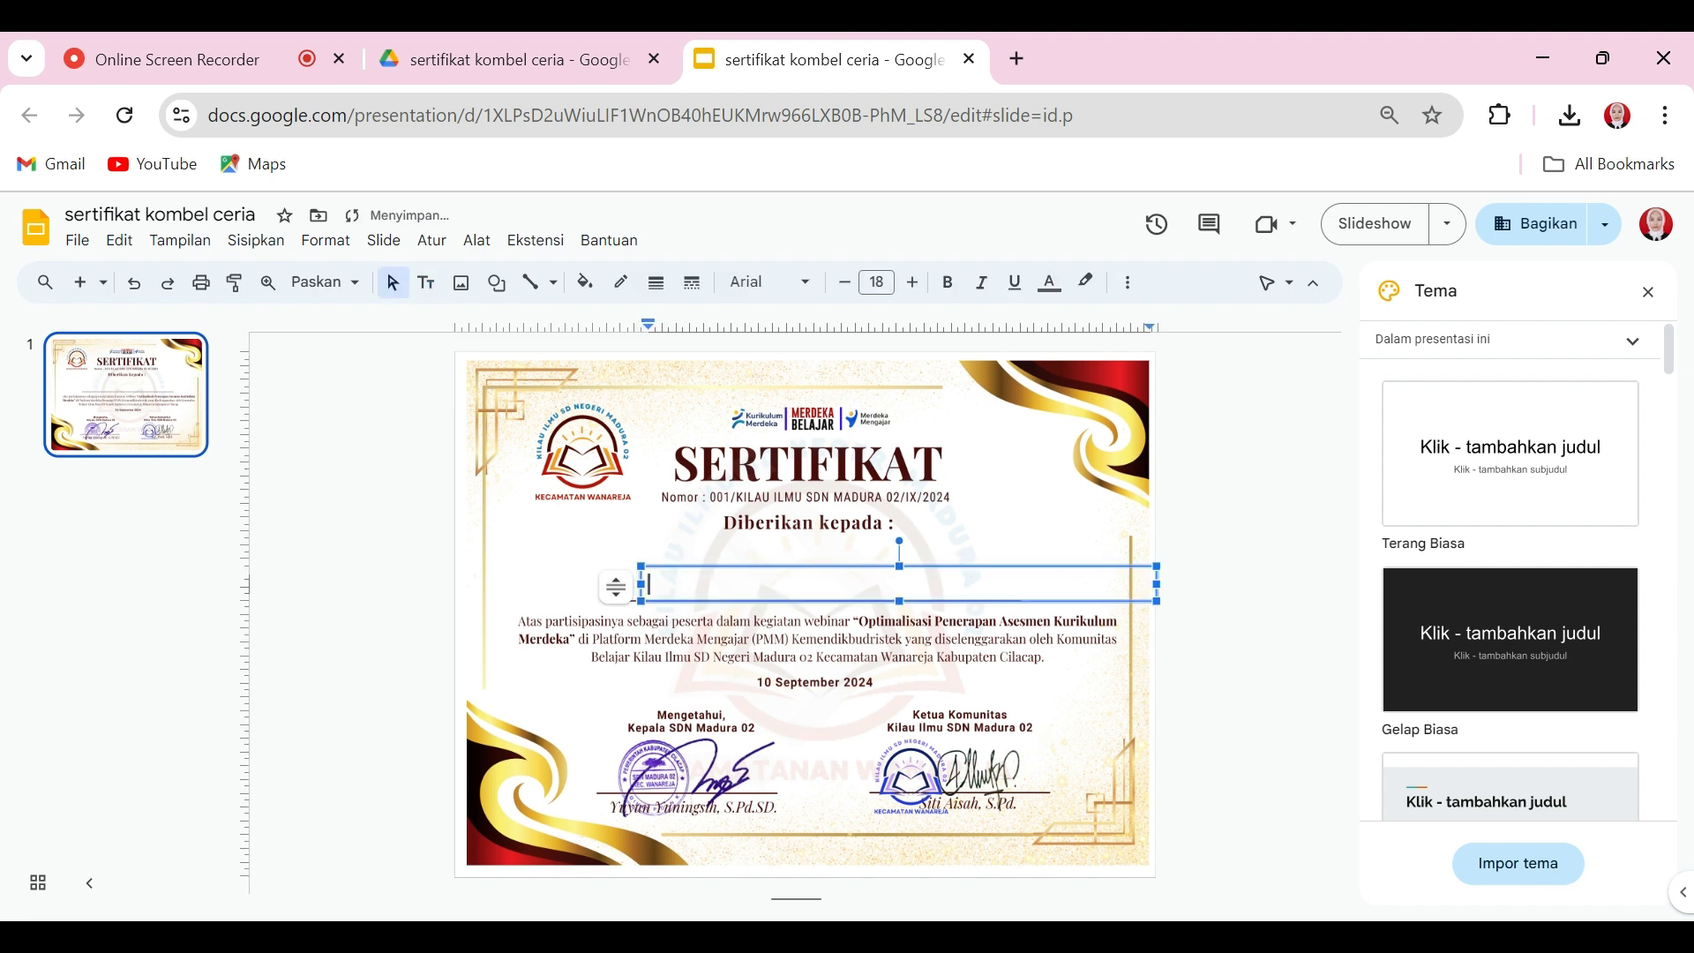
pyautogui.write('<<nama>>')
pyautogui.hotkey('ctrl', 'a')
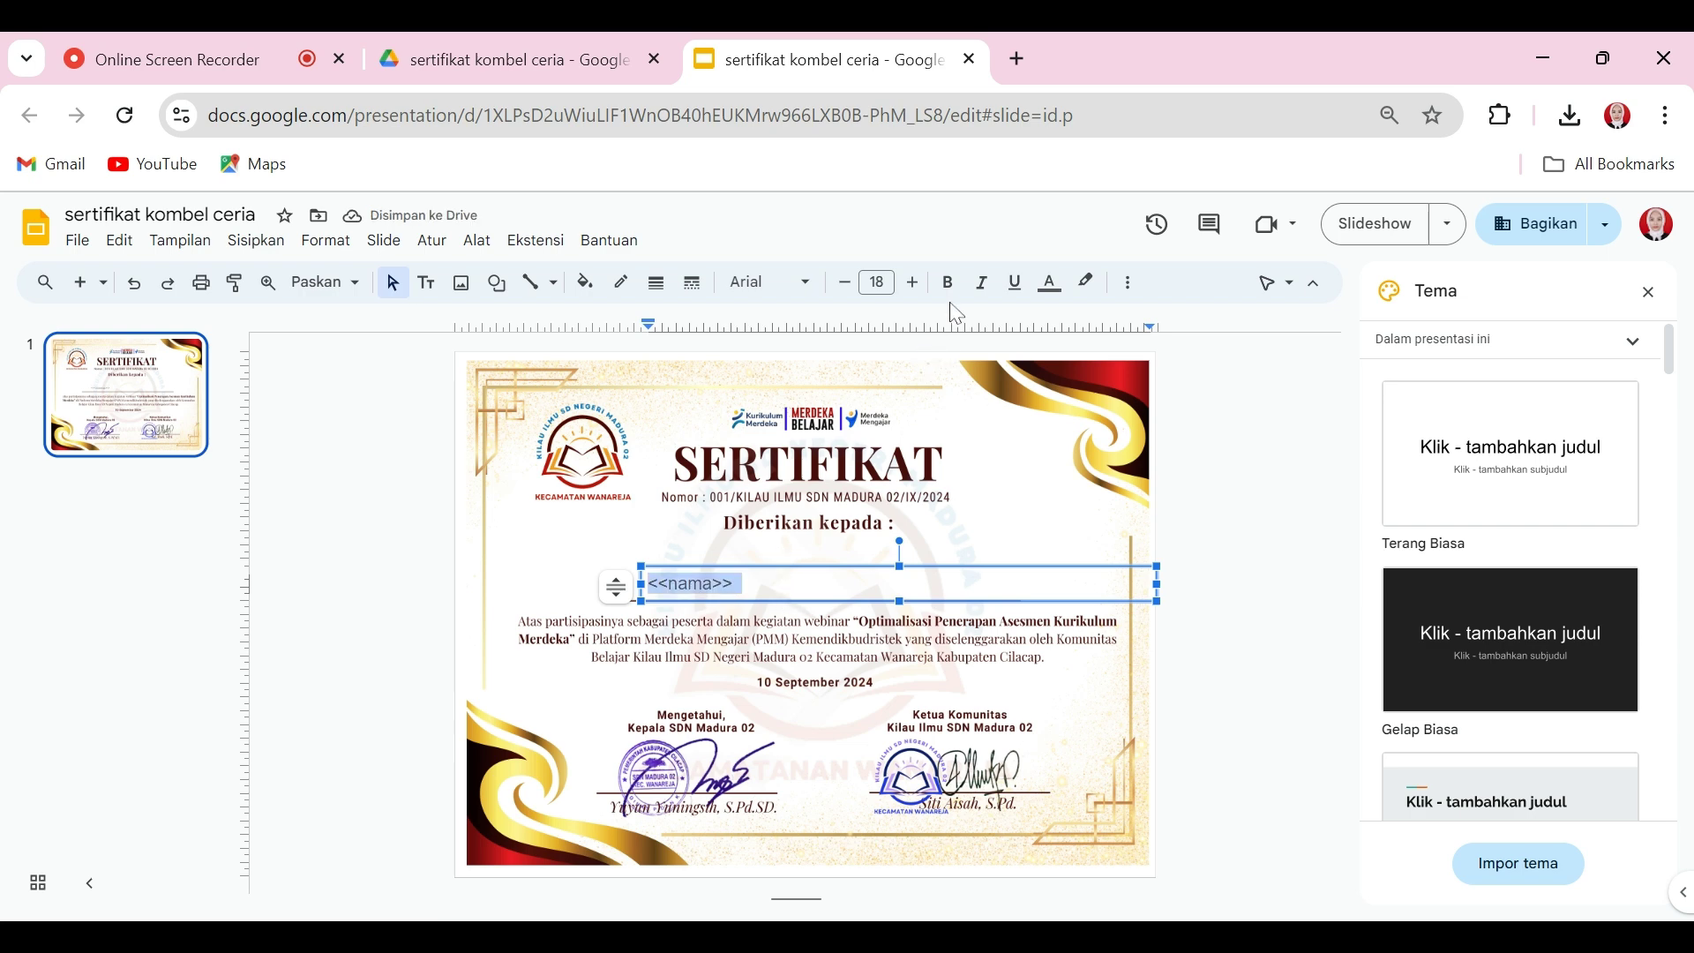
pyautogui.click(913, 282)
pyautogui.click(913, 282)
pyautogui.click(913, 282)
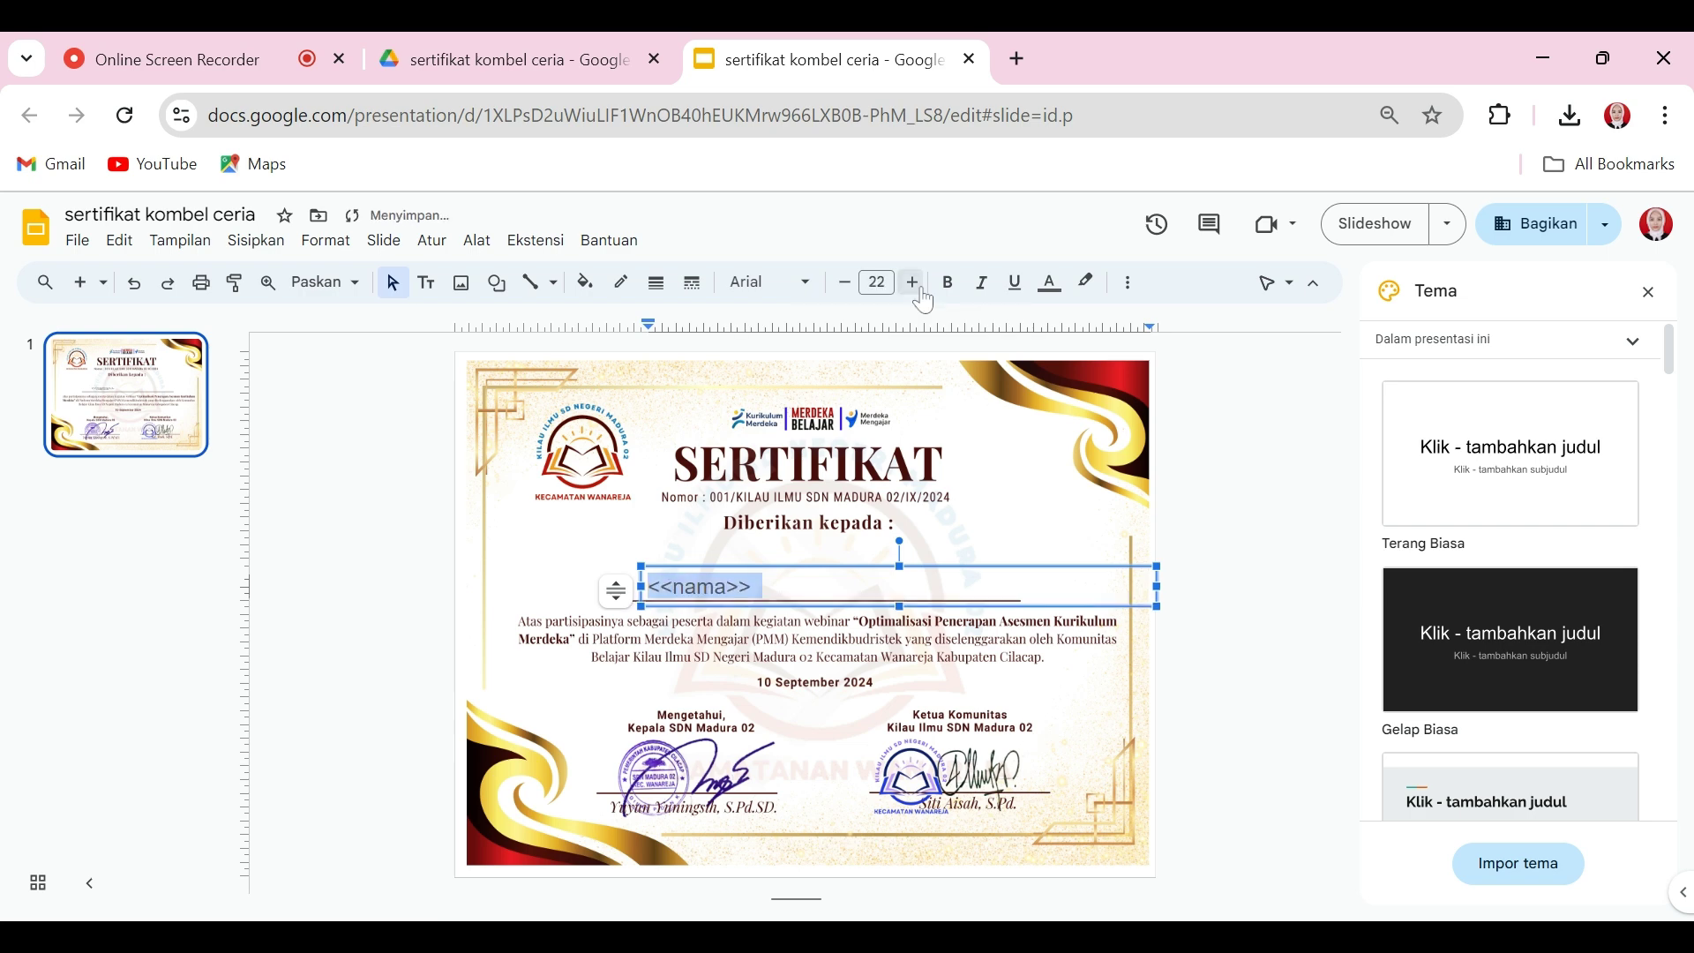
pyautogui.click(913, 283)
pyautogui.click(913, 283)
pyautogui.click(913, 282)
pyautogui.click(913, 283)
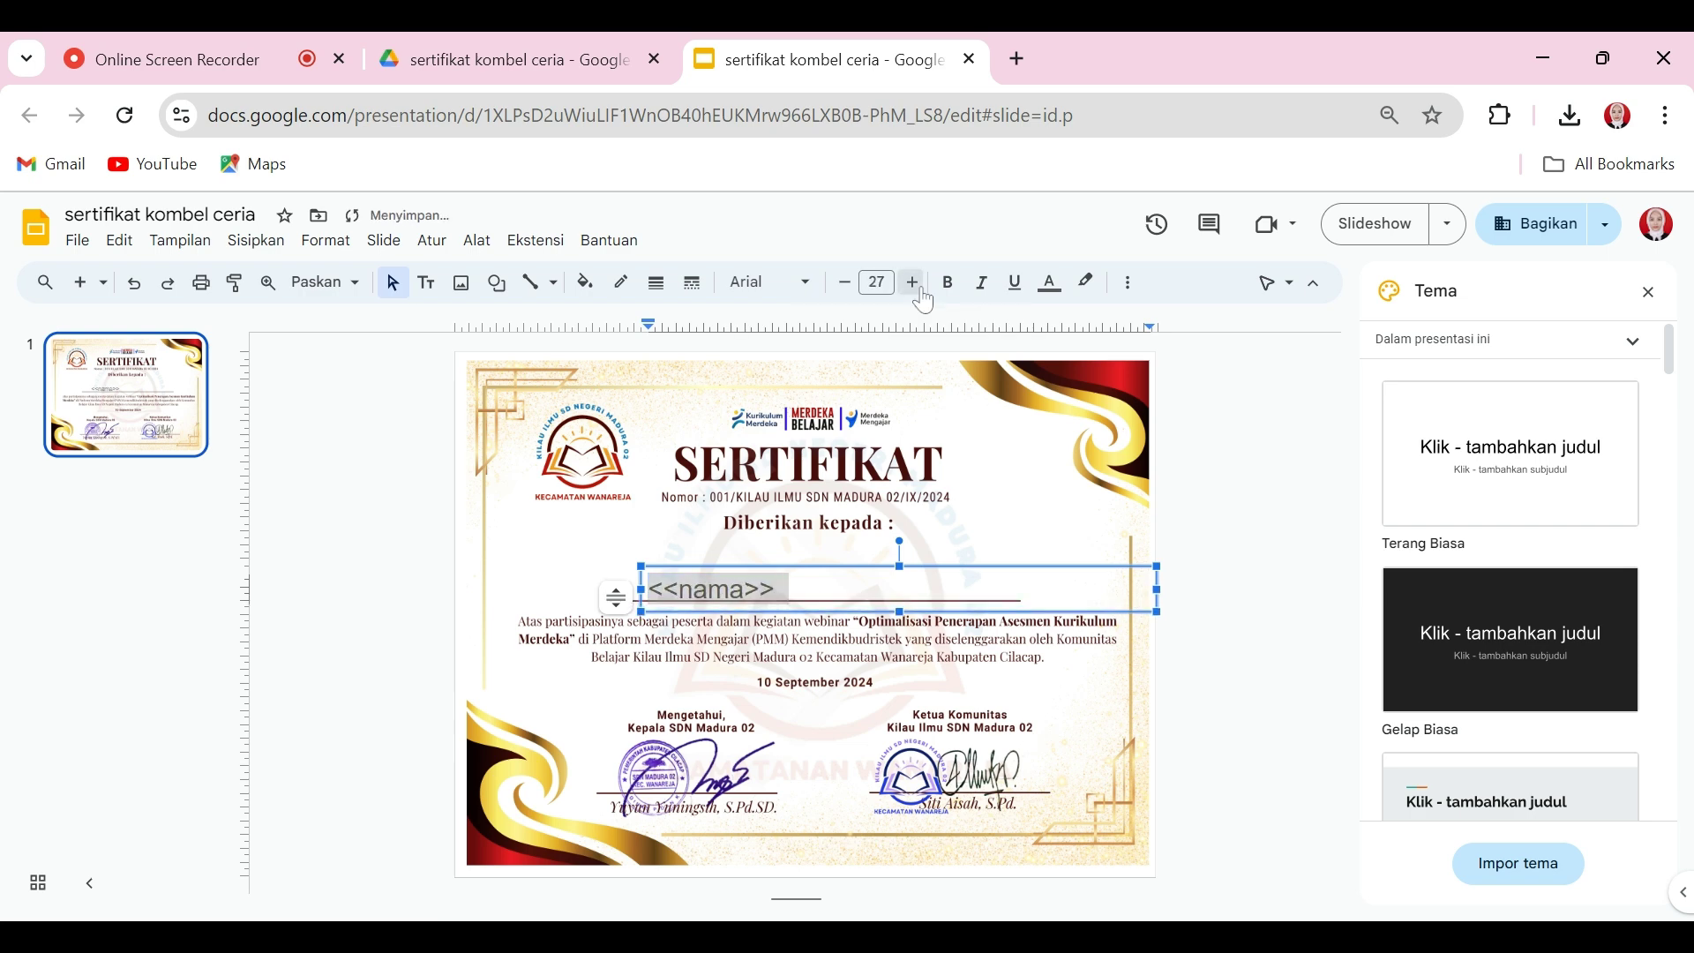
pyautogui.click(913, 283)
pyautogui.click(913, 282)
pyautogui.click(922, 294)
pyautogui.click(922, 294)
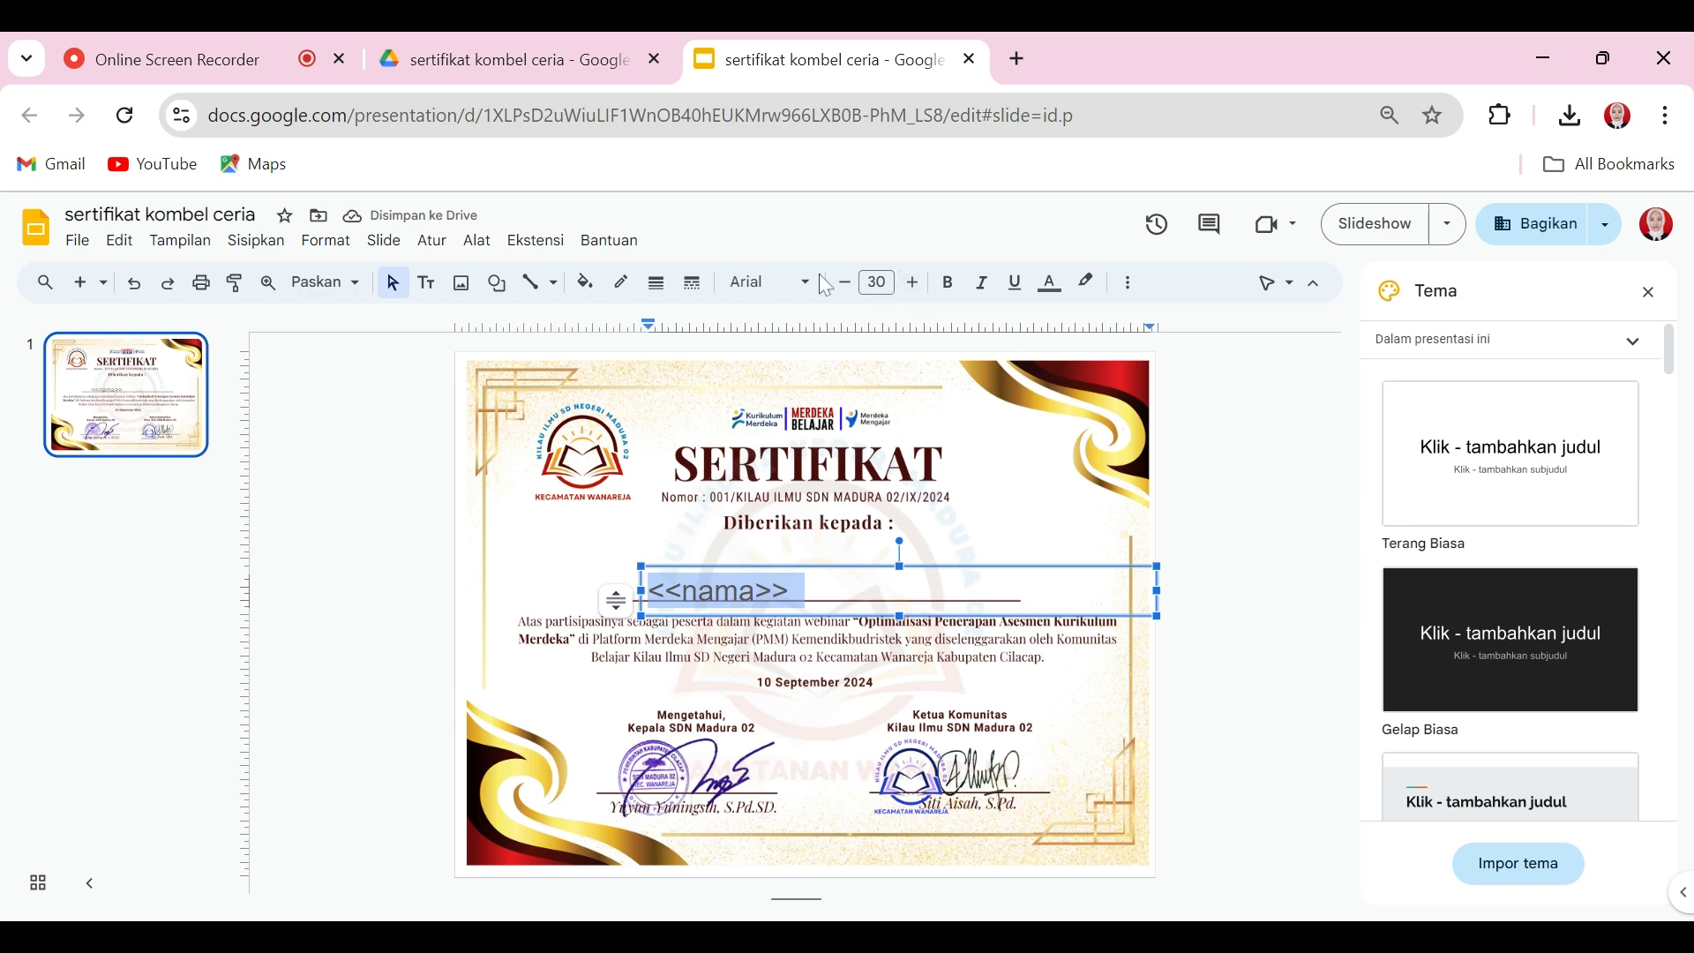
# Step: Format the <<nama>> text in Oswald, dark red, and centre-aligned
pyautogui.click(794, 284)
pyautogui.moveTo(806, 504)
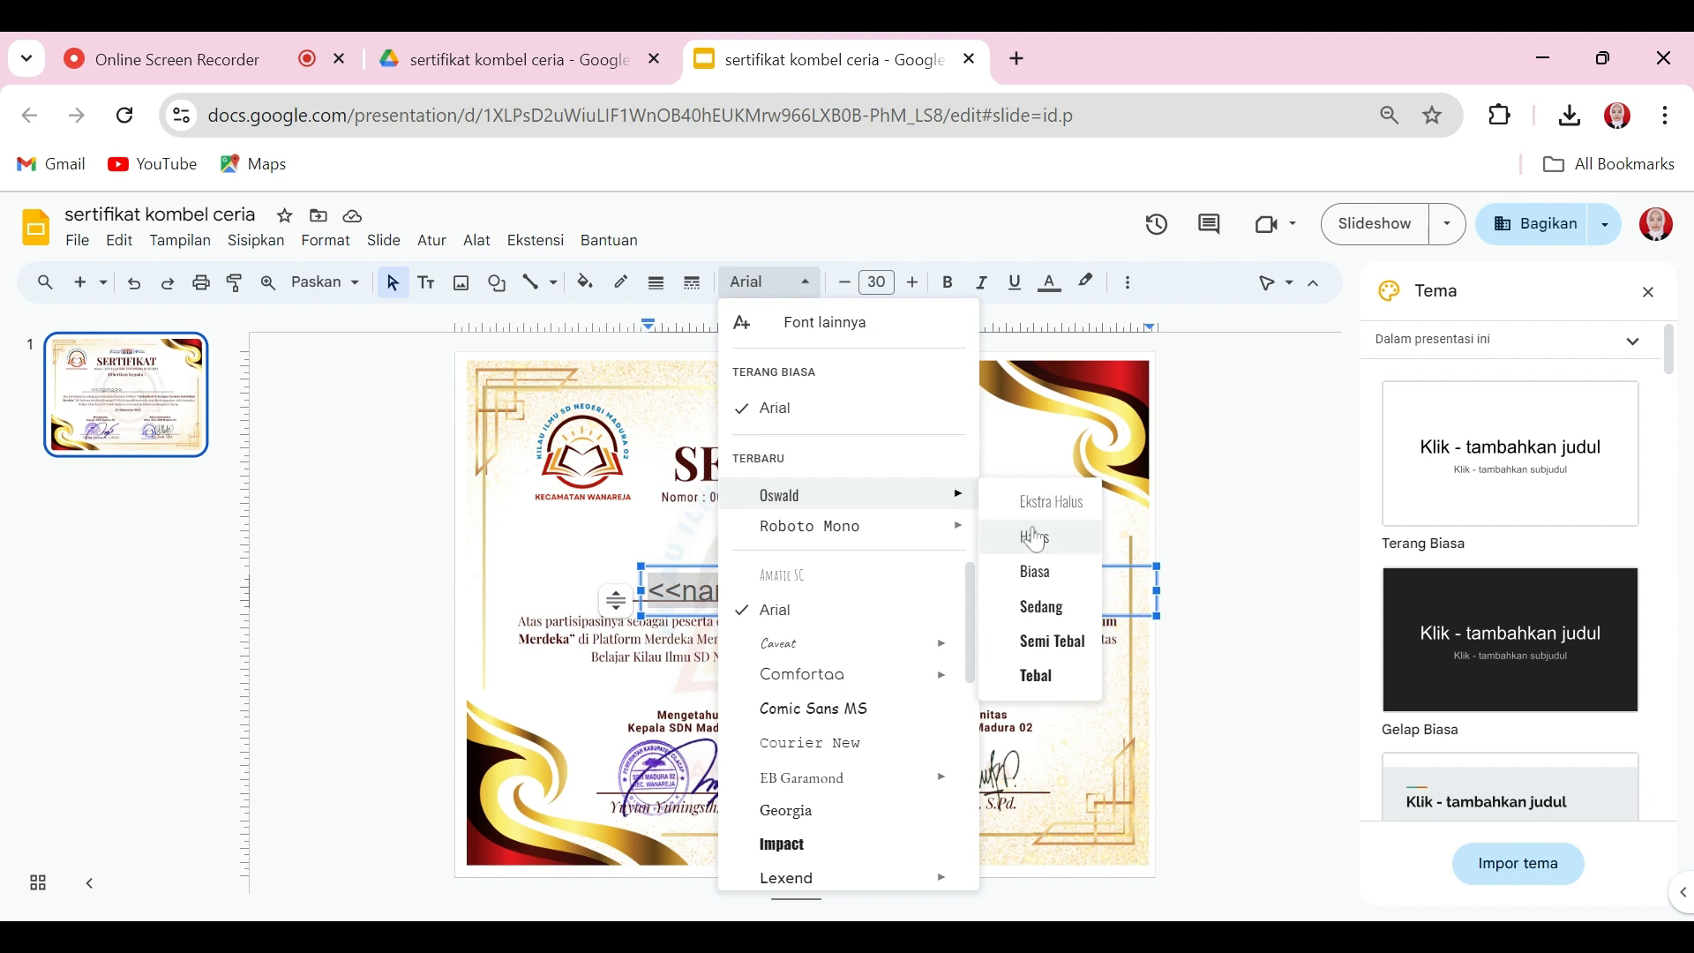
pyautogui.click(1047, 618)
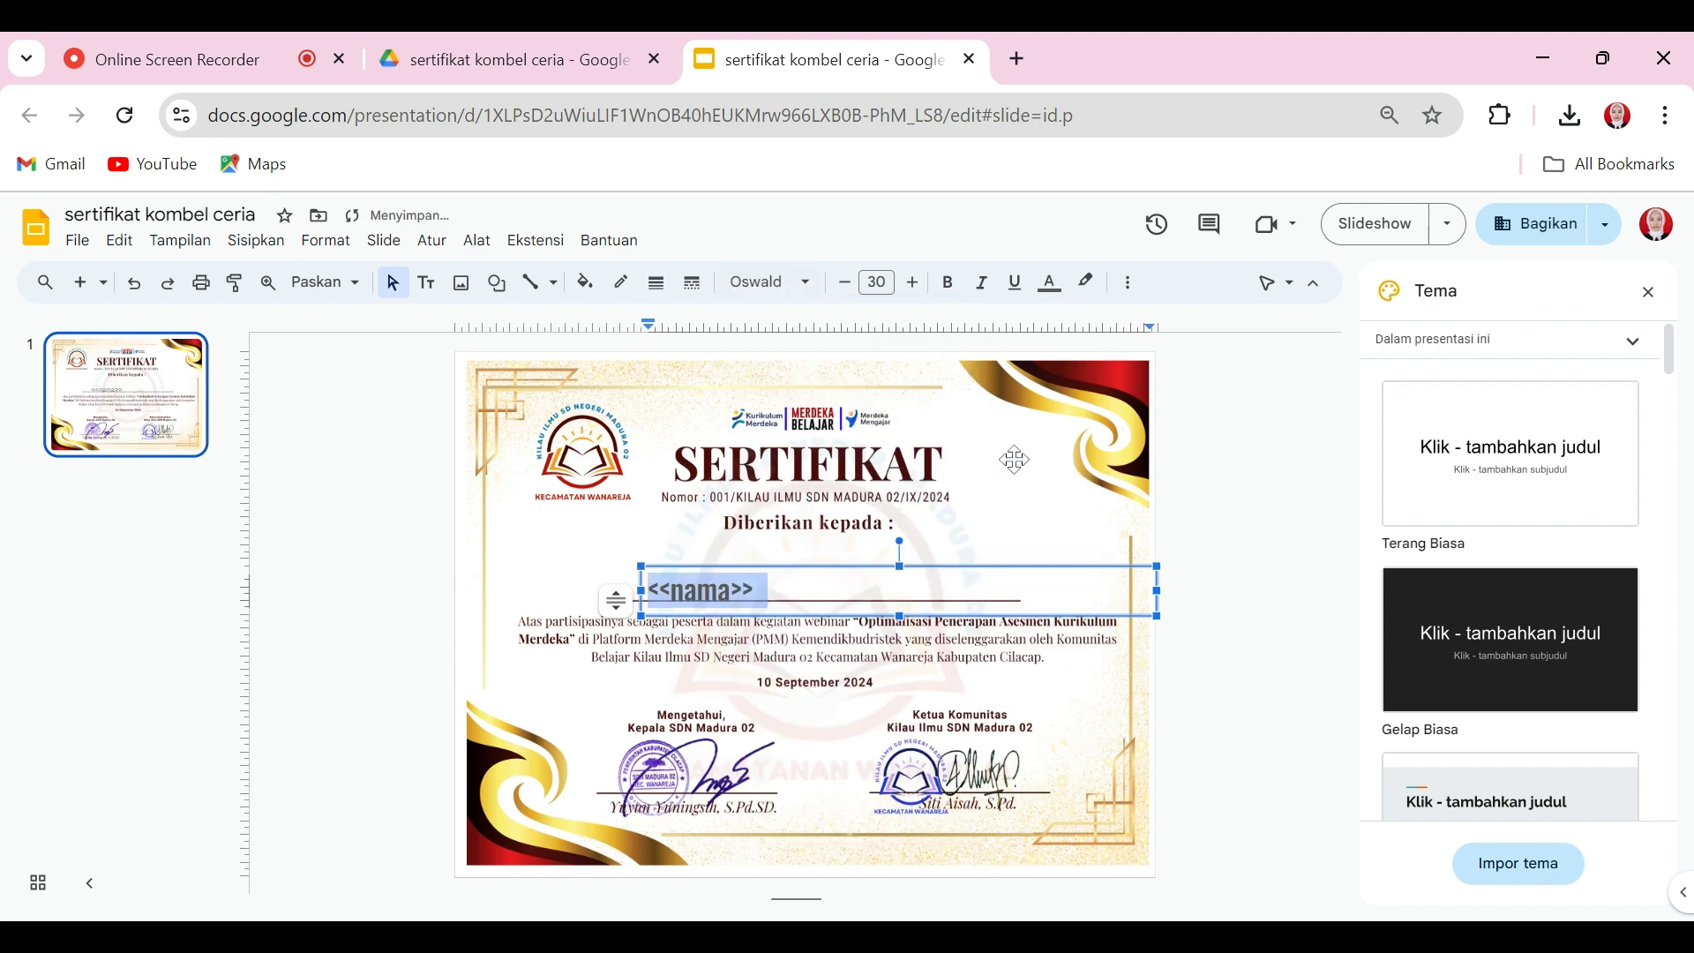
pyautogui.click(1052, 287)
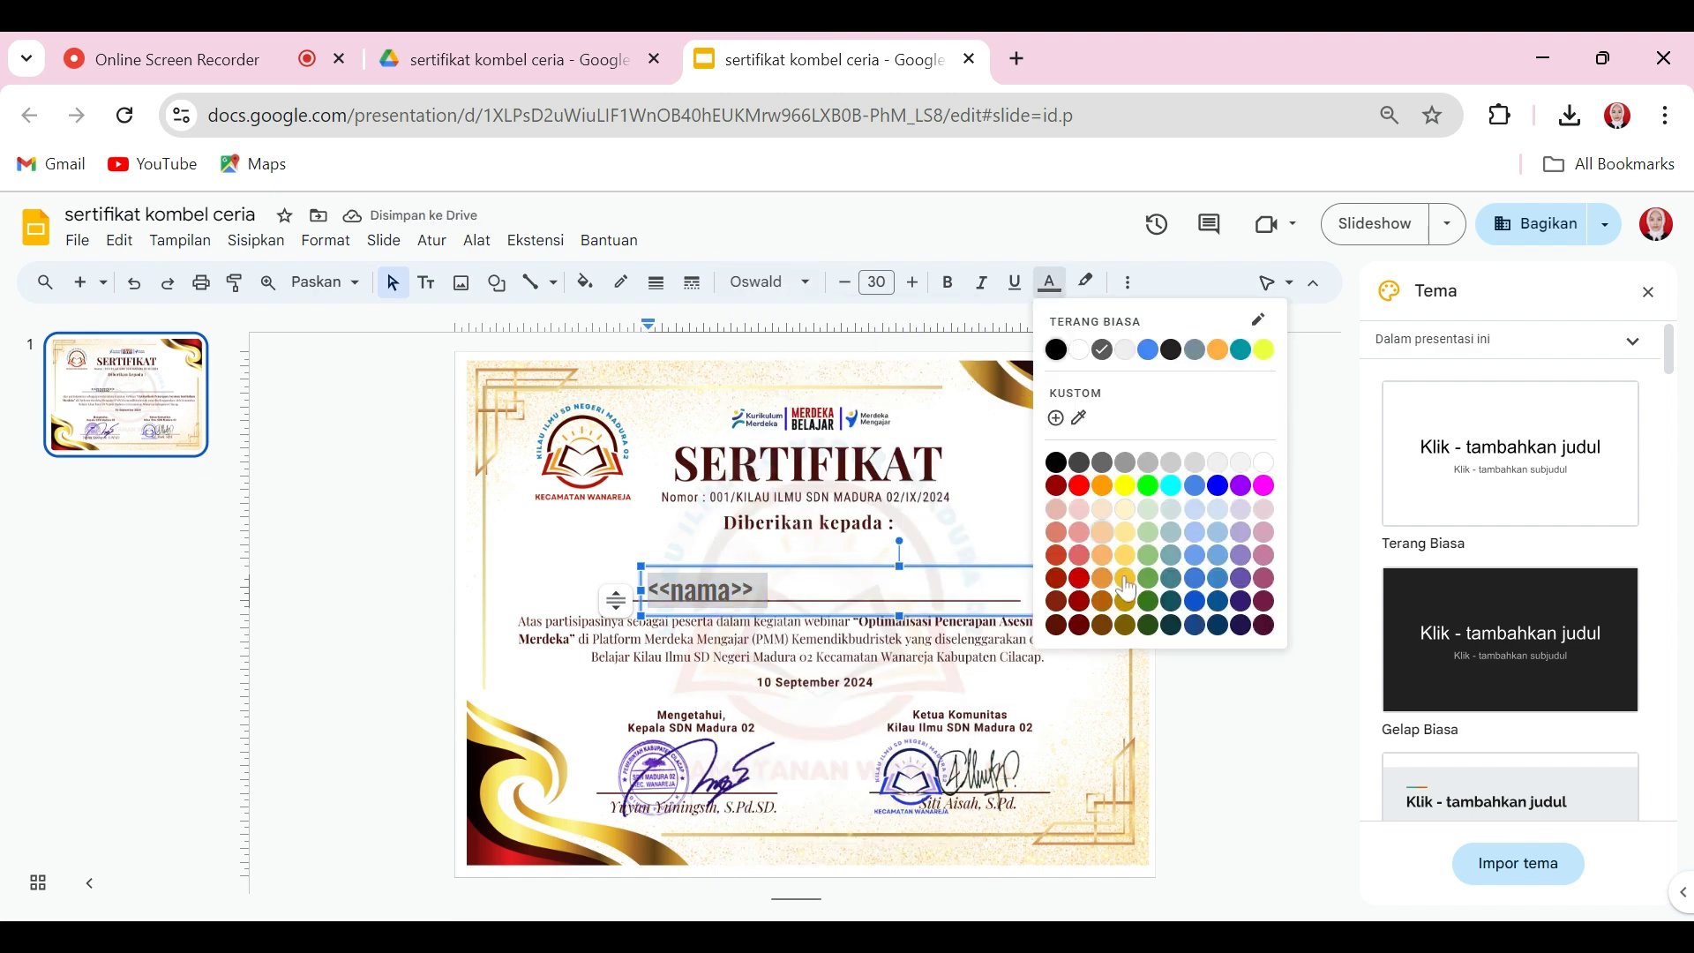
pyautogui.click(1080, 604)
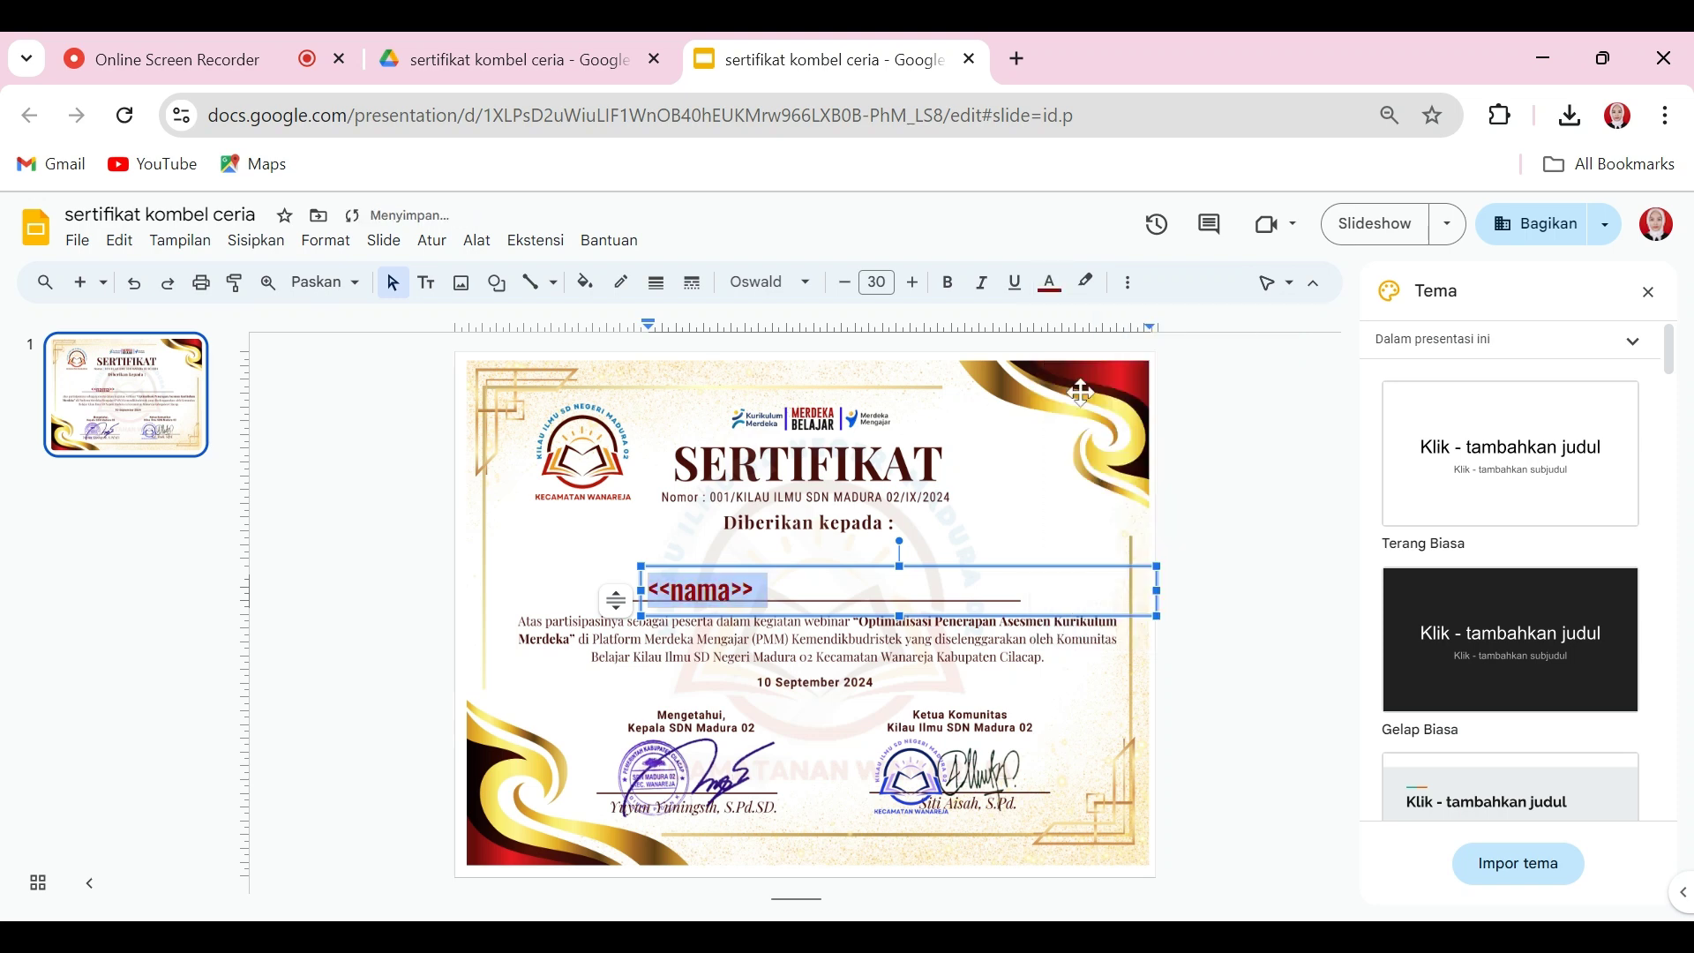
pyautogui.click(1130, 287)
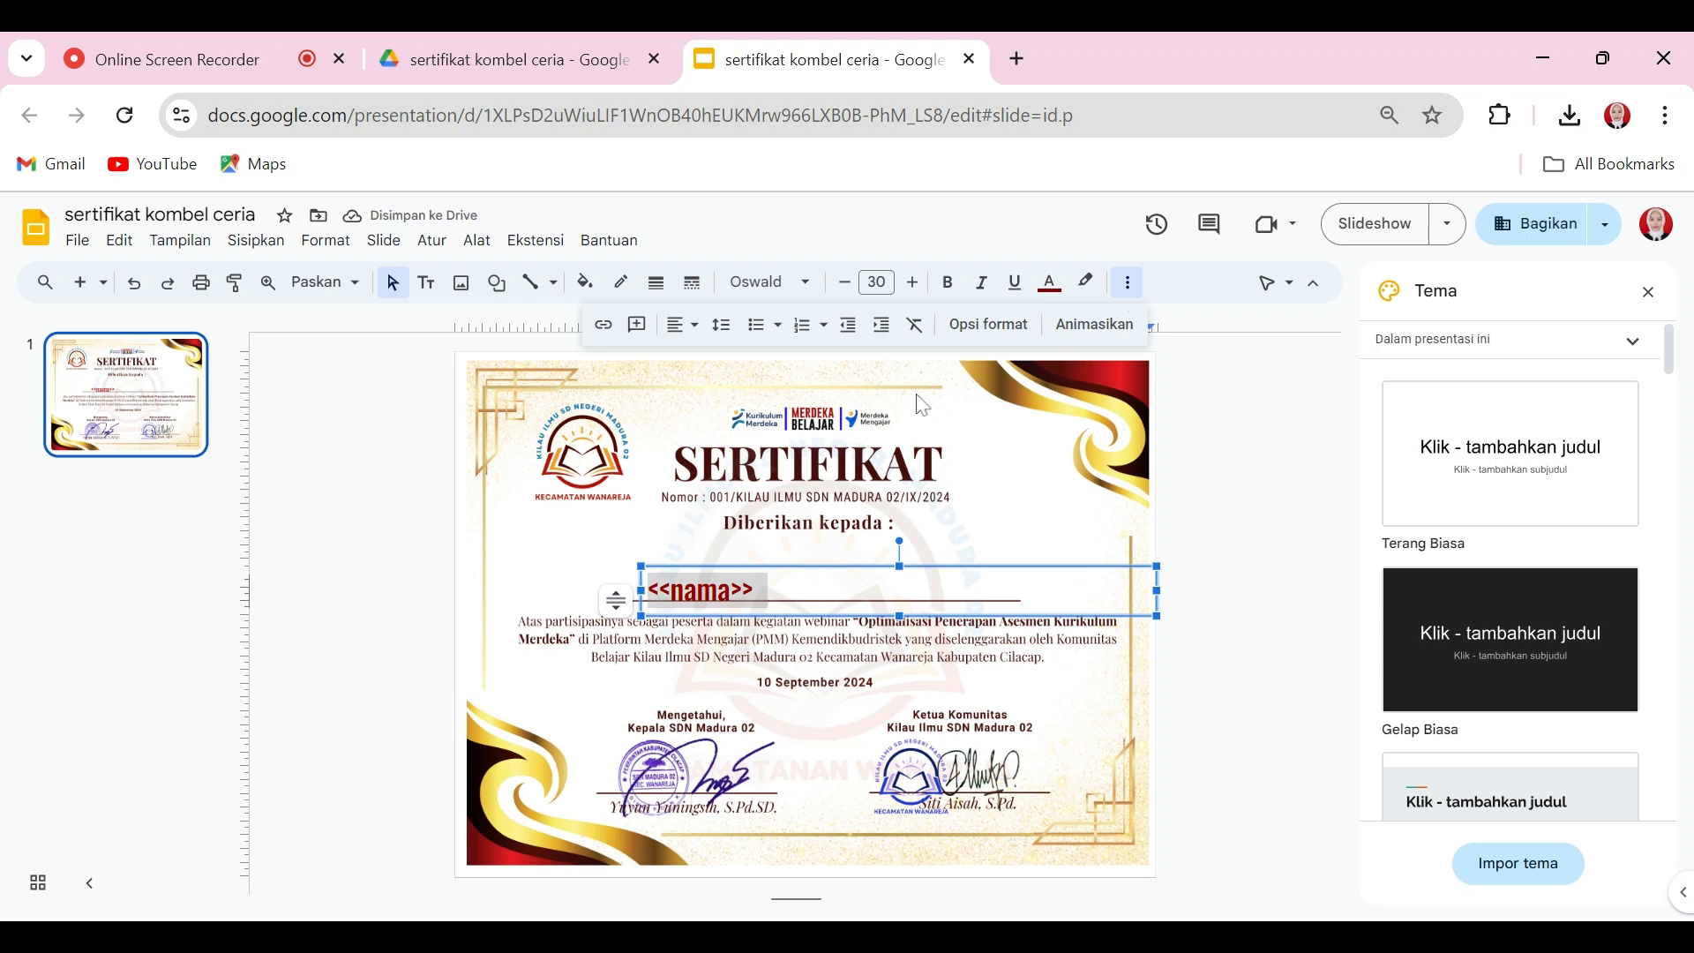
pyautogui.click(699, 333)
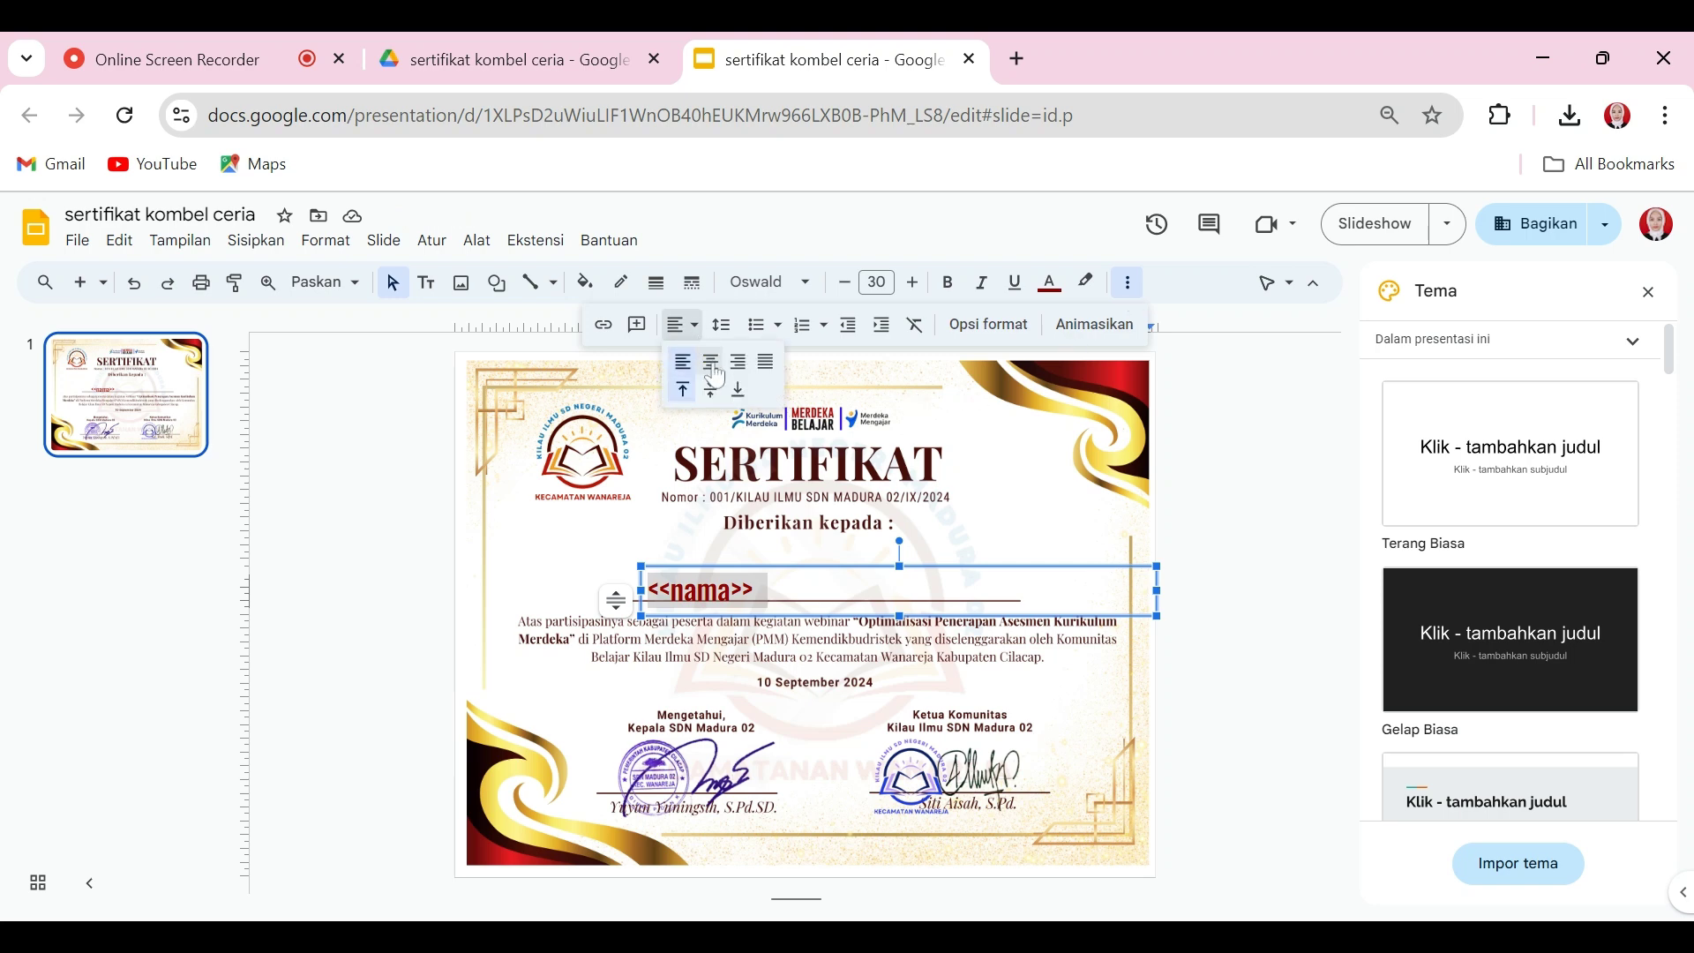
pyautogui.click(711, 362)
# Step: Move the <<nama>> box onto the name line and widen it on both sides
pyautogui.moveTo(1022, 563); pyautogui.dragTo(919, 542)
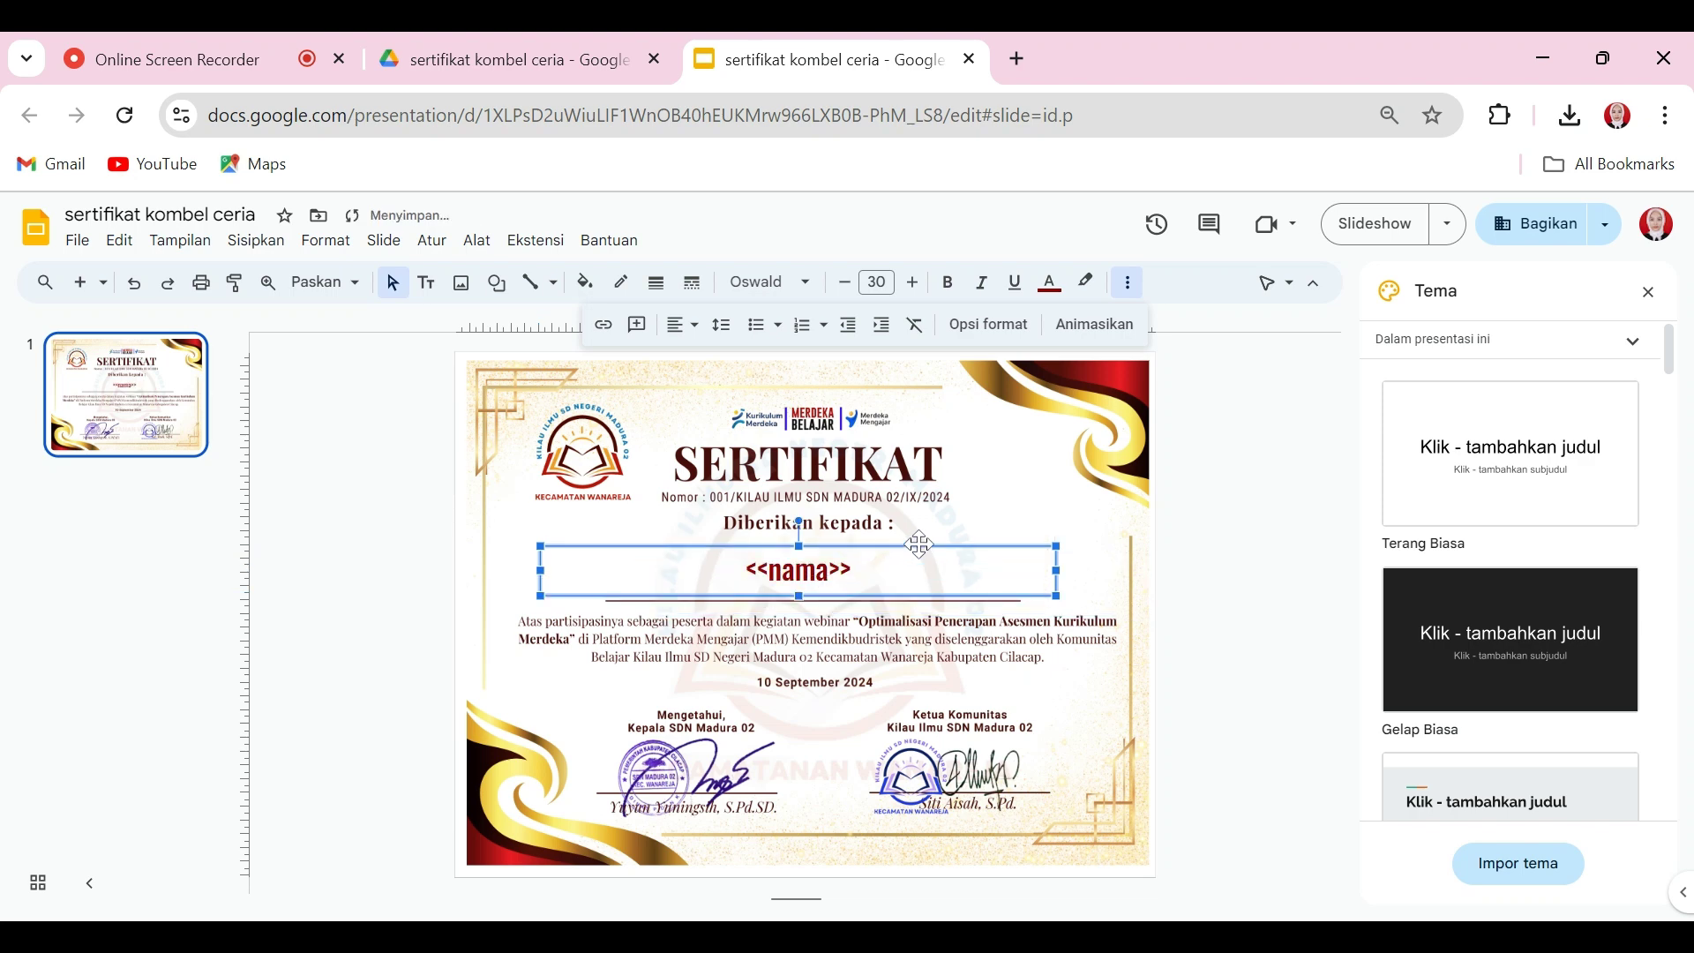
pyautogui.moveTo(1059, 573); pyautogui.dragTo(1114, 573)
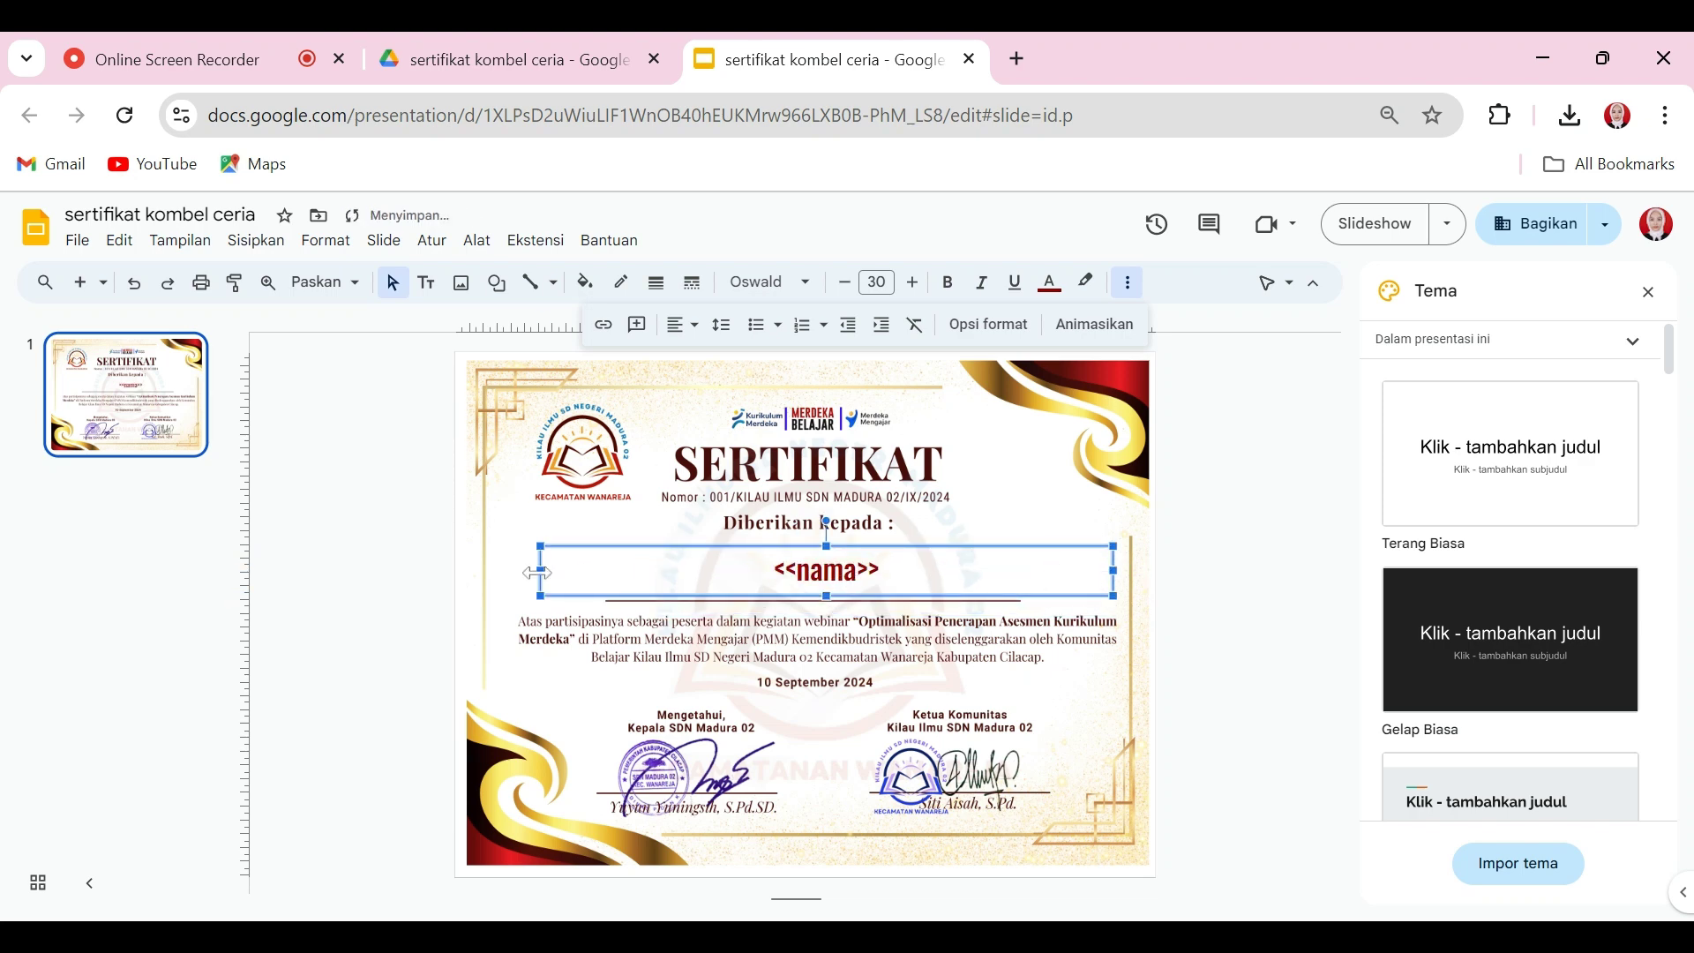
pyautogui.moveTo(545, 572); pyautogui.dragTo(501, 574)
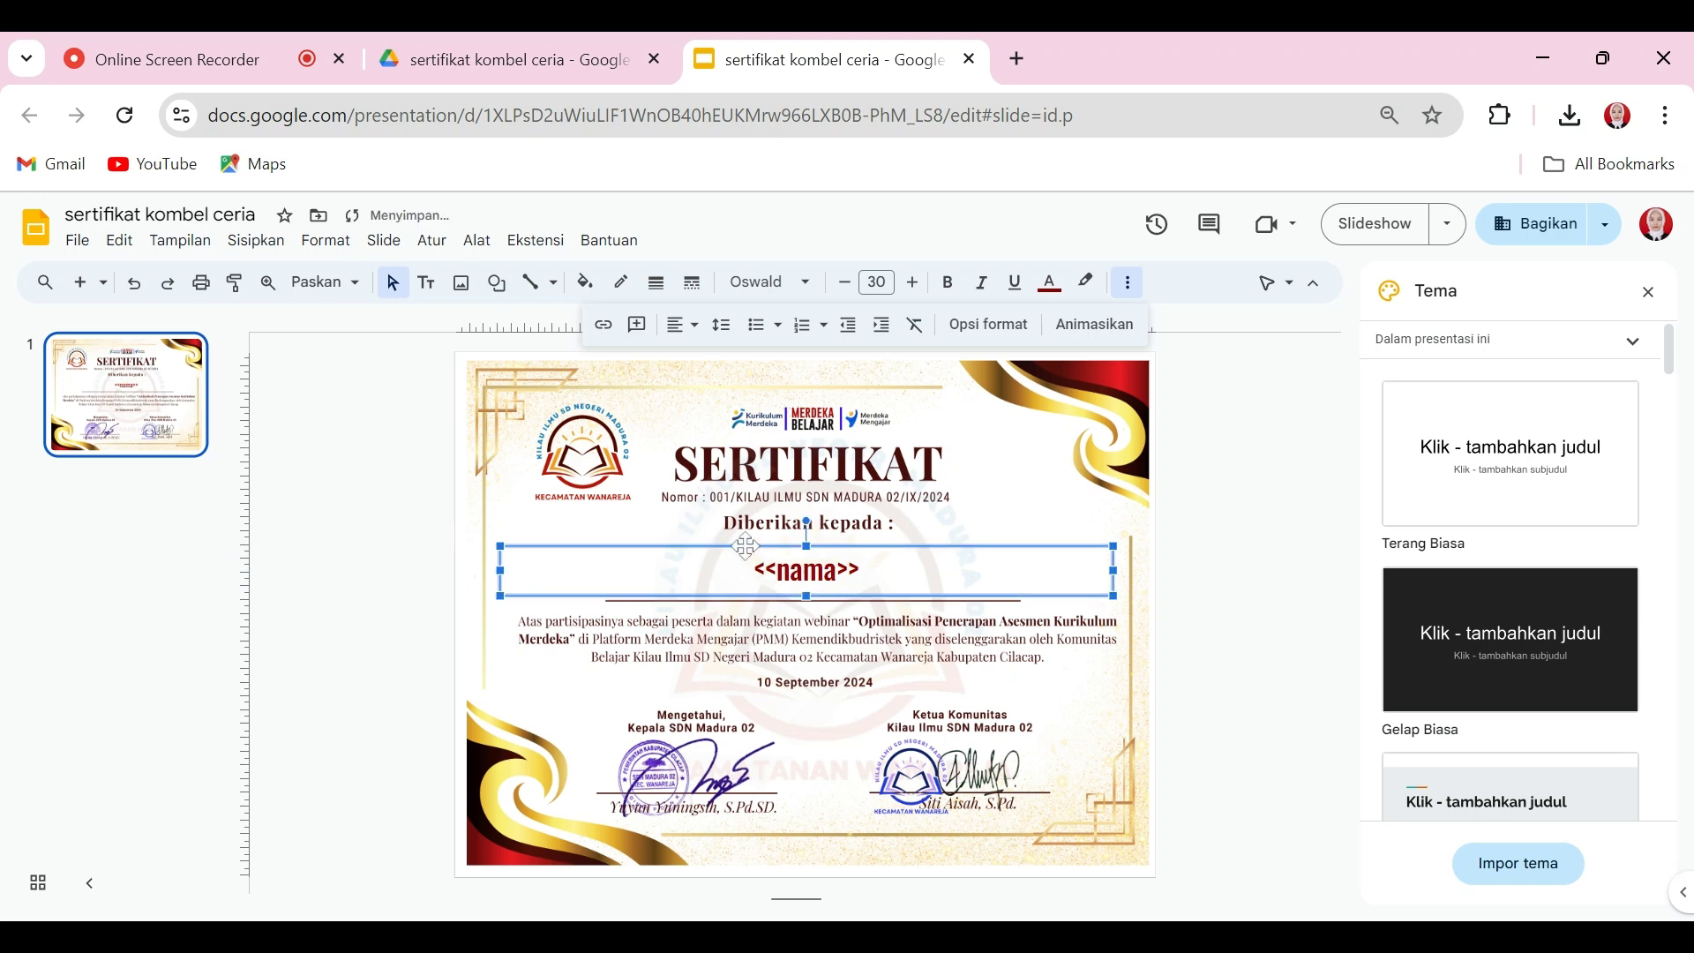
pyautogui.click(1074, 705)
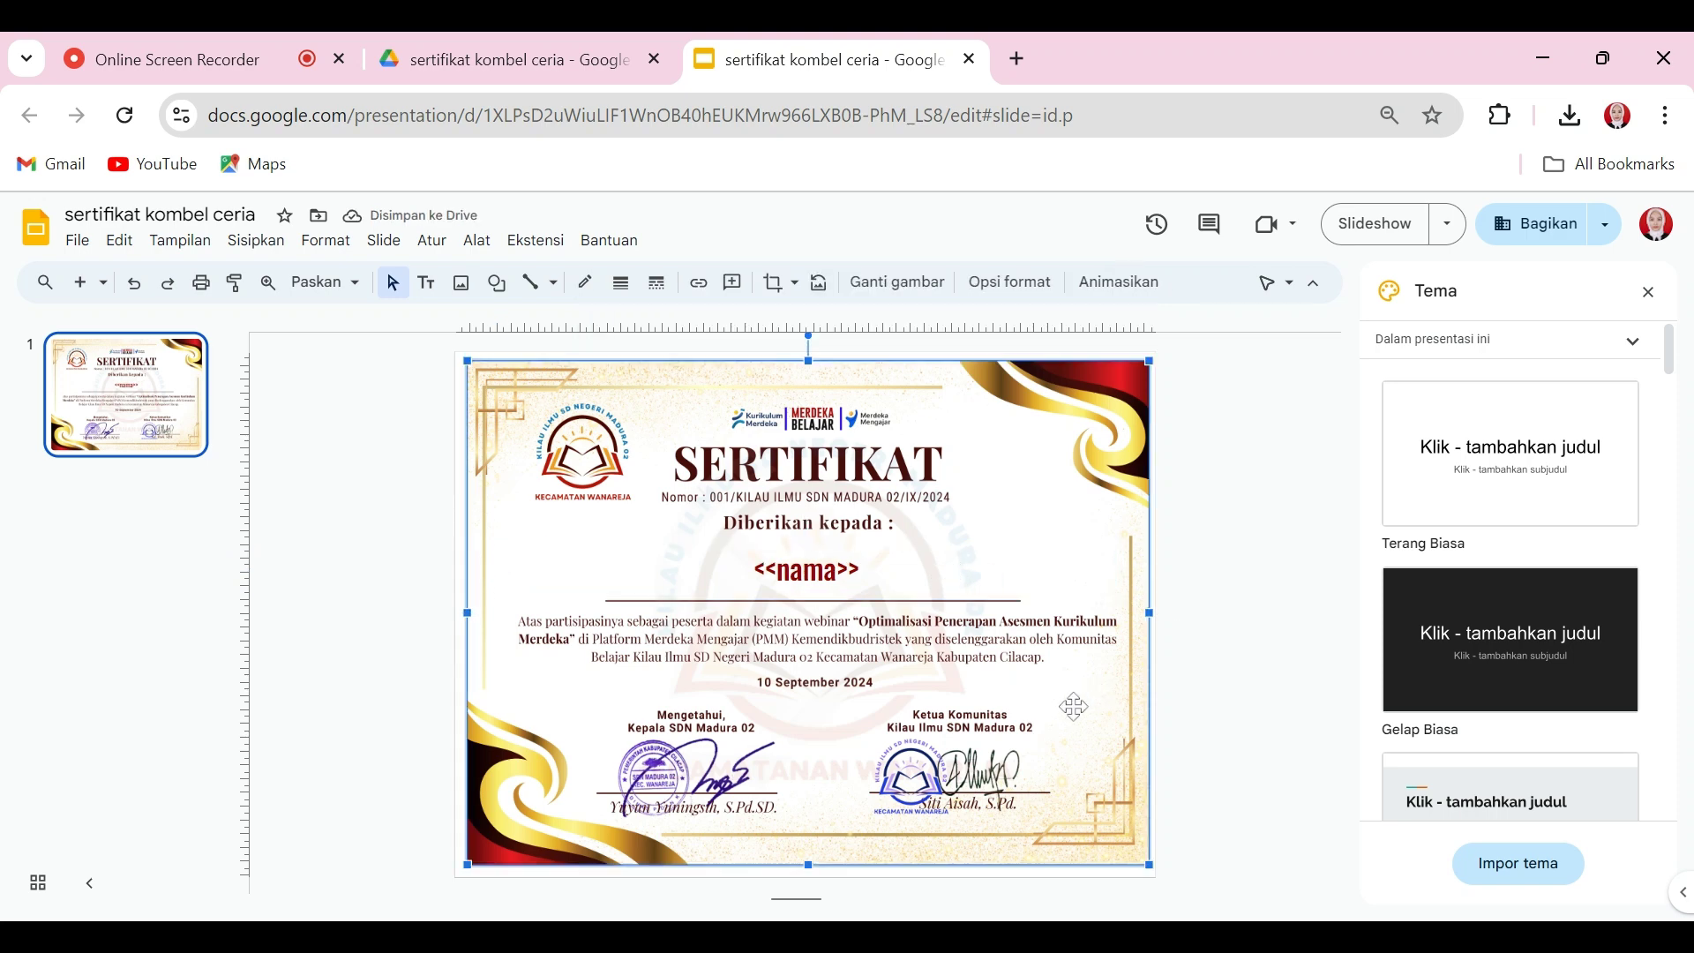
pyautogui.click(791, 571)
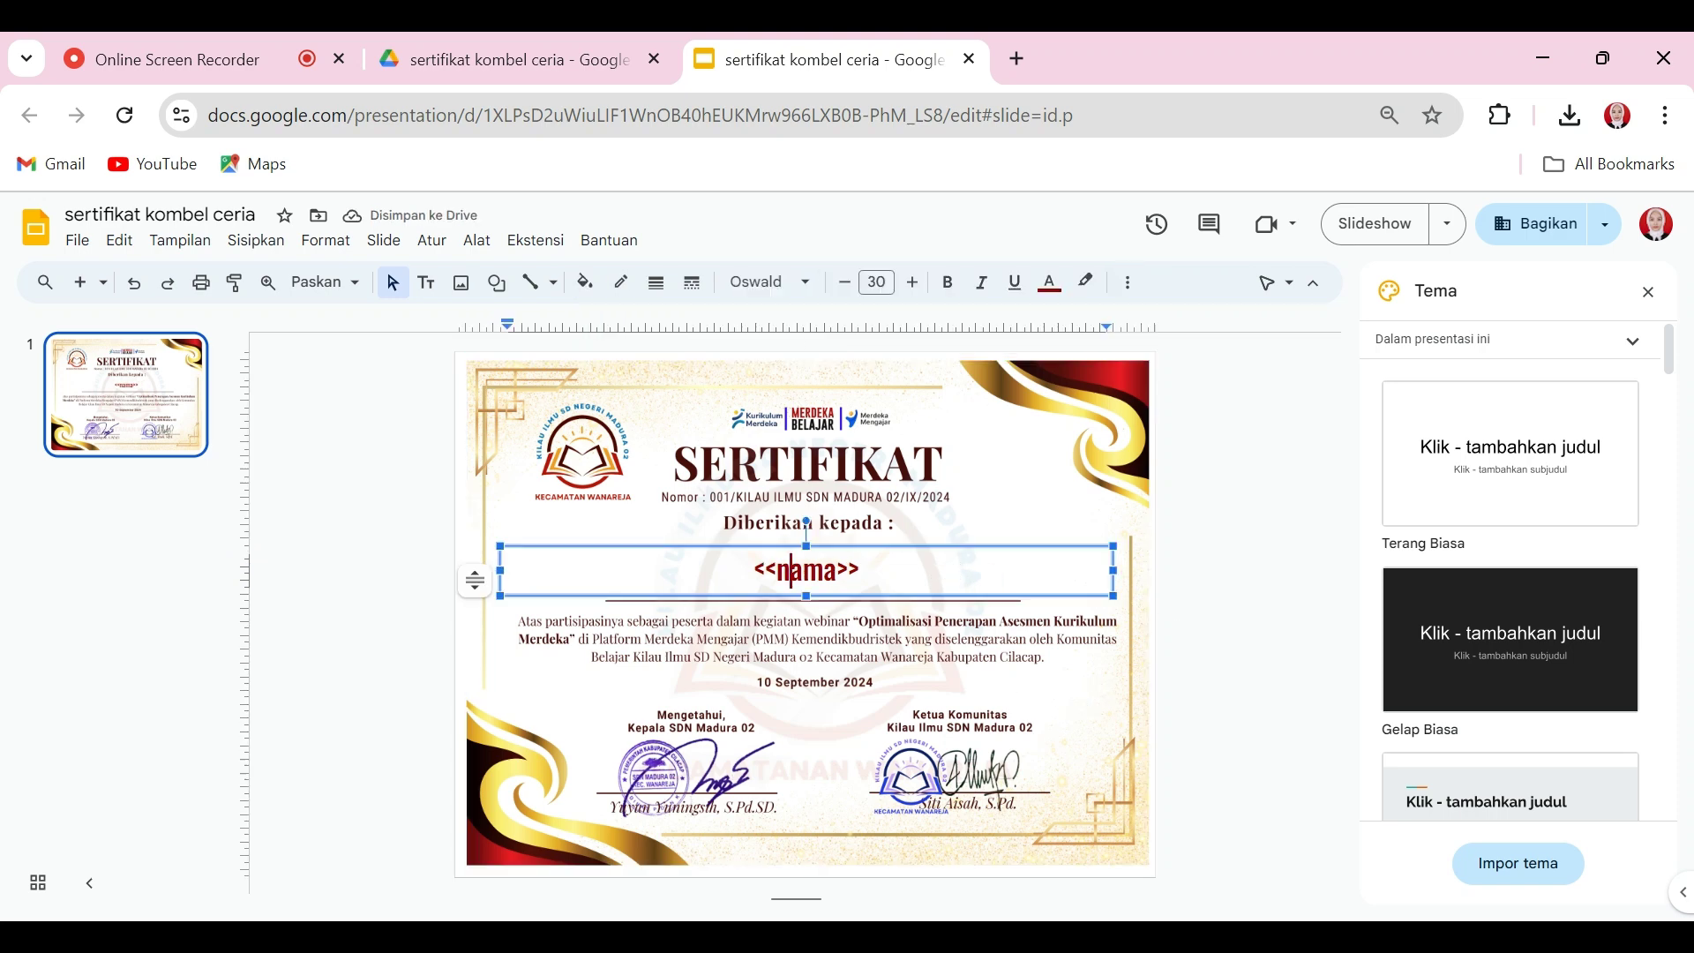
pyautogui.click(804, 699)
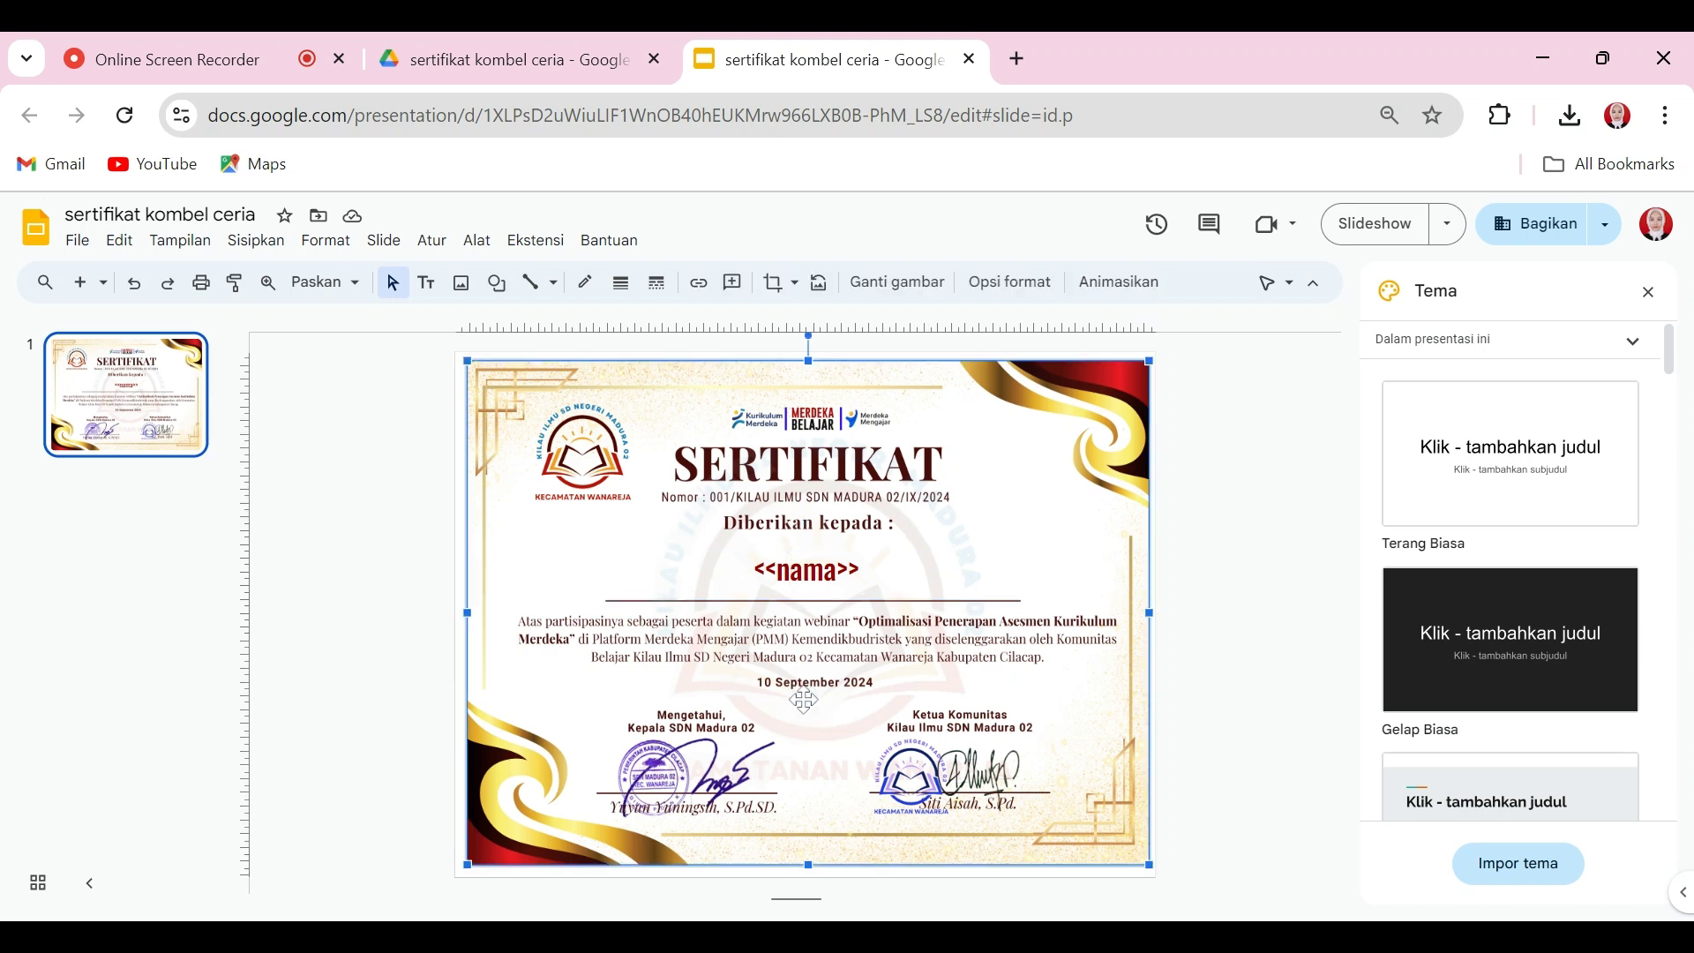
pyautogui.click(1176, 680)
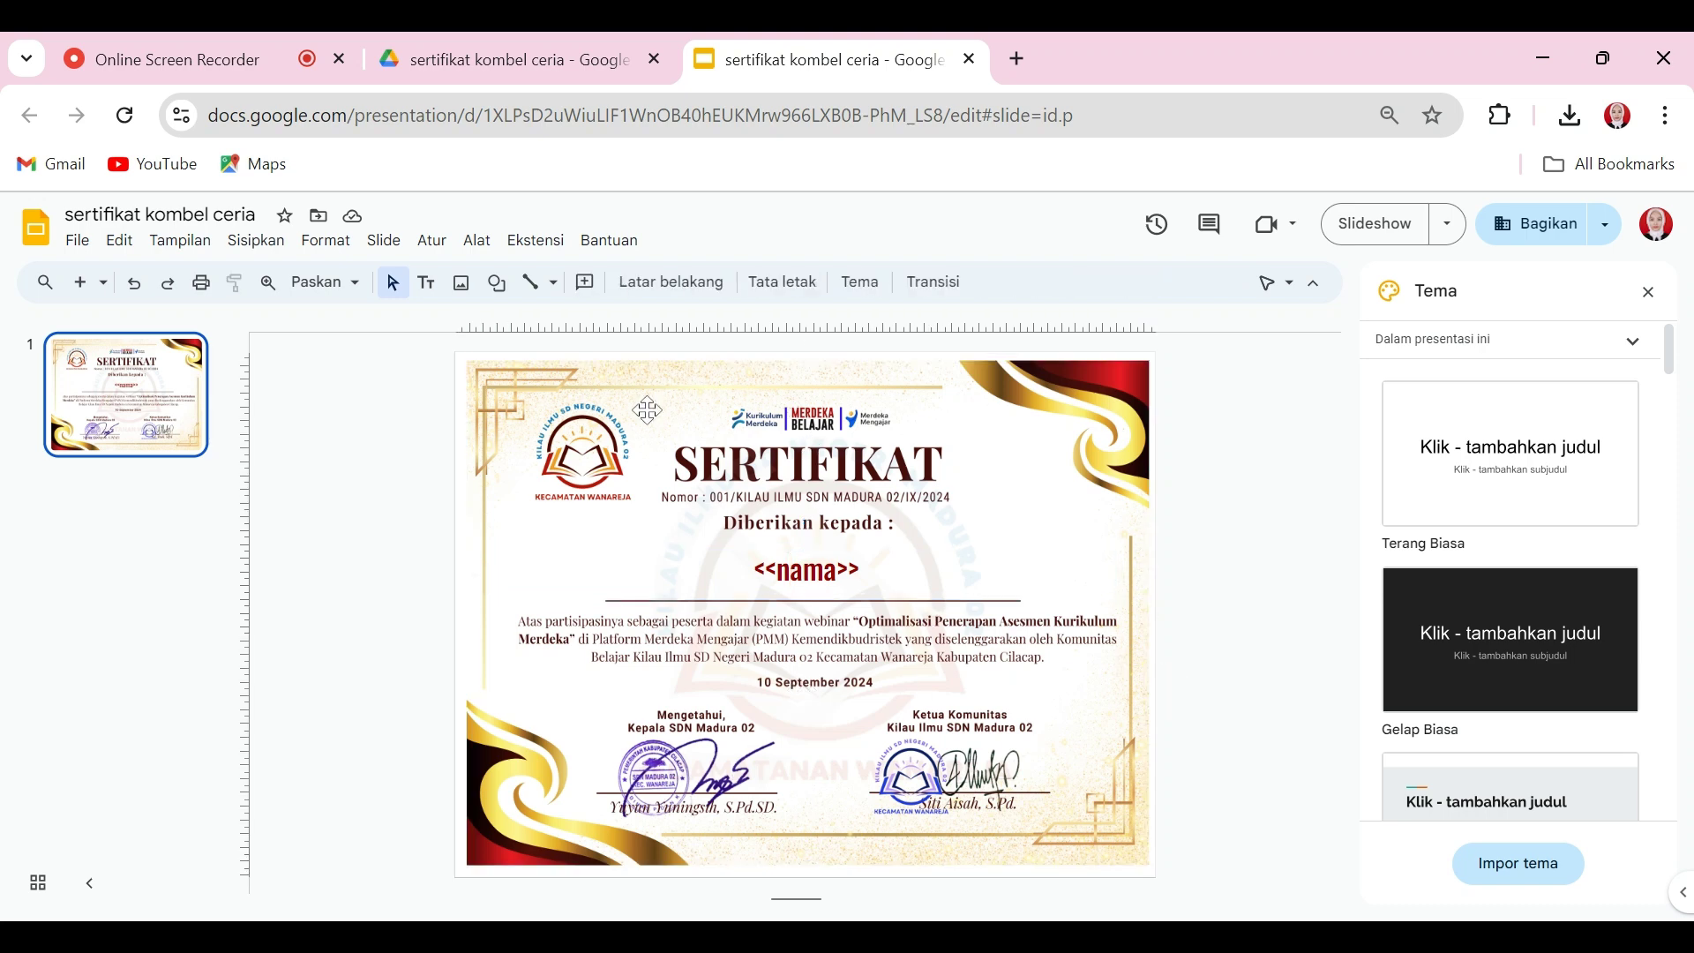
# Step: Create a blank Google Form in the shared 'sertifikat kombel ceria' Drive folder
pyautogui.click(515, 44)
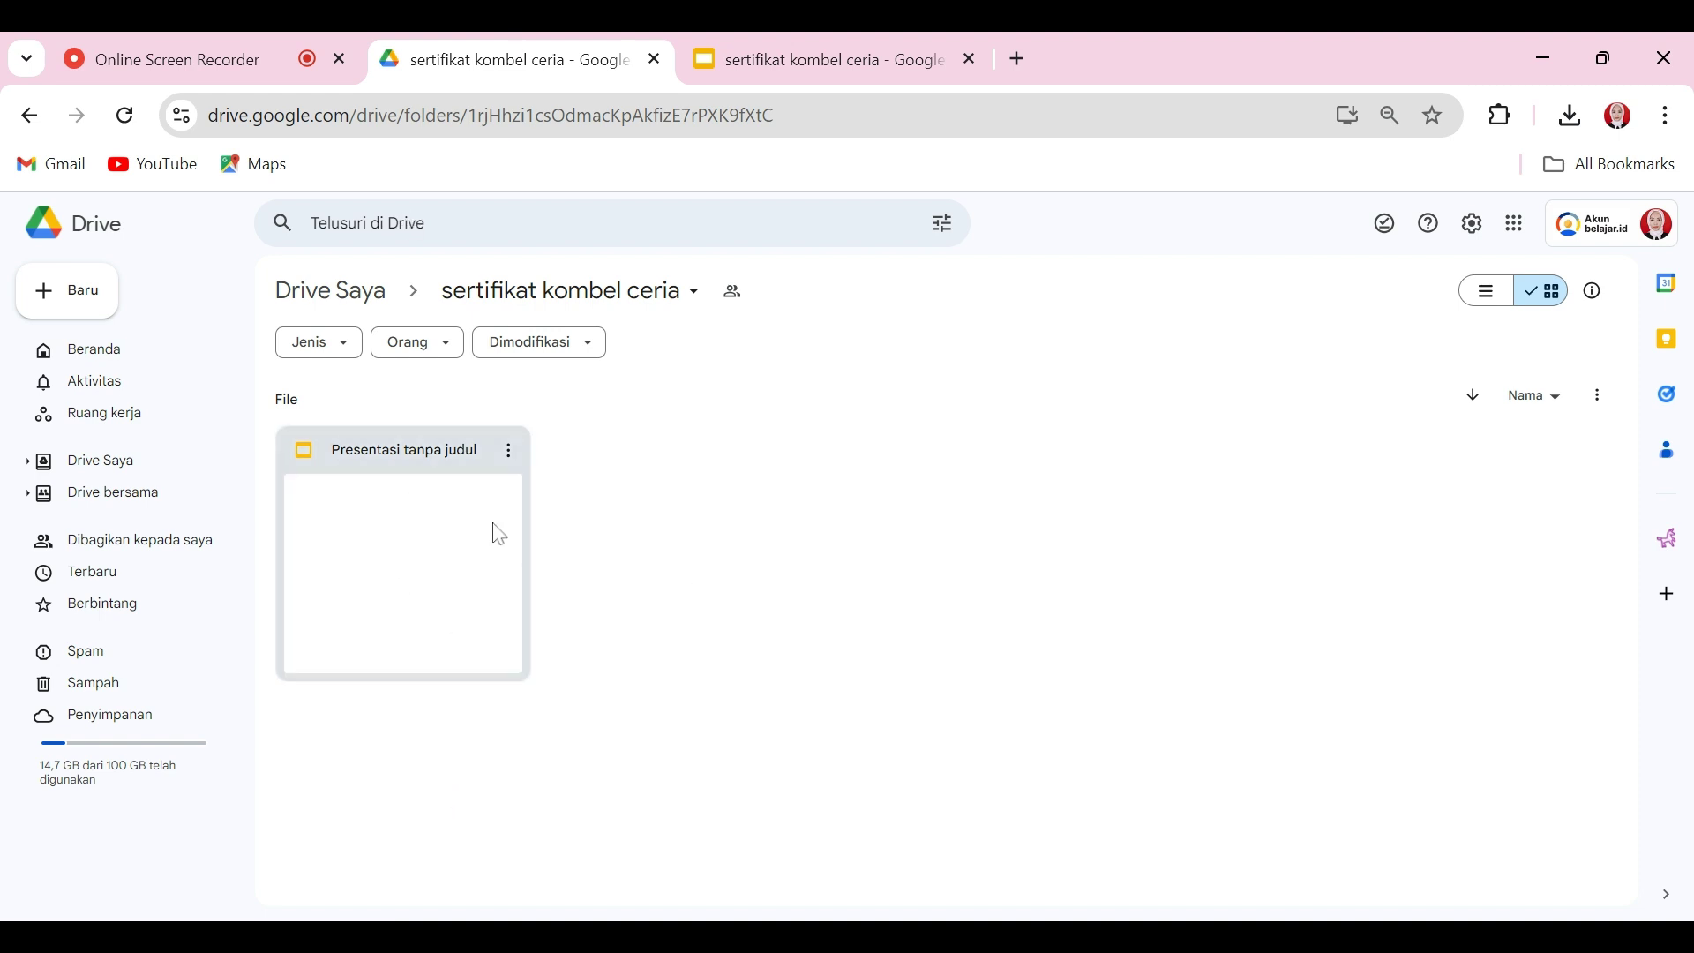
pyautogui.click(829, 48)
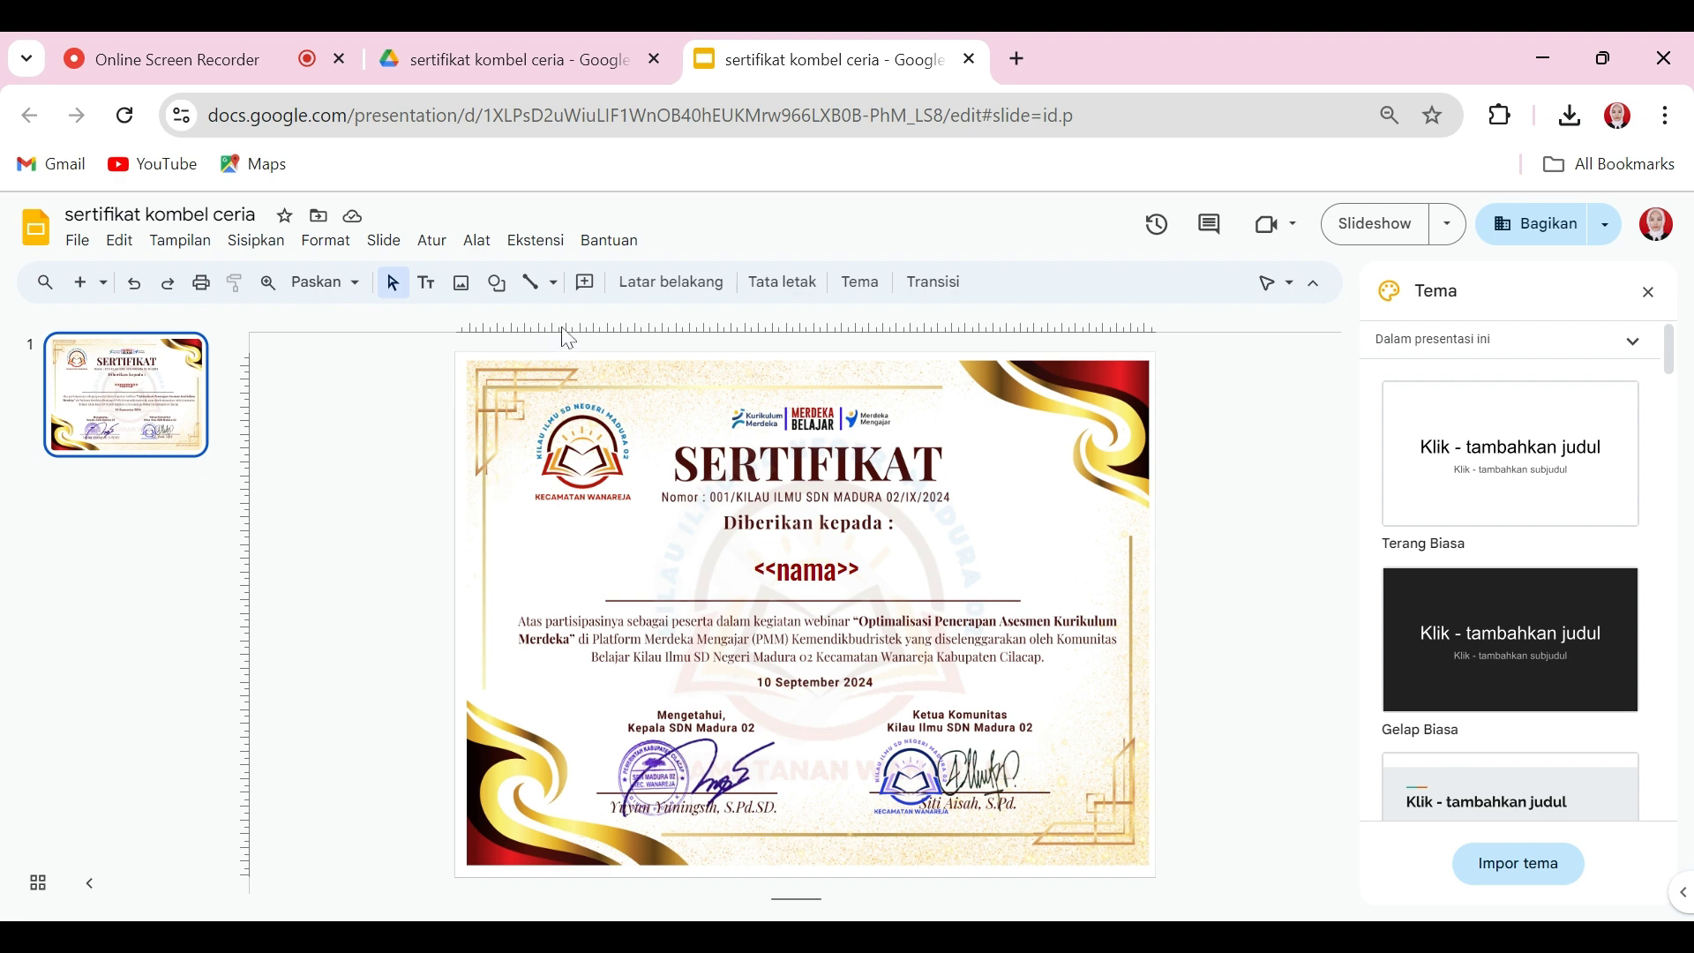
pyautogui.click(542, 42)
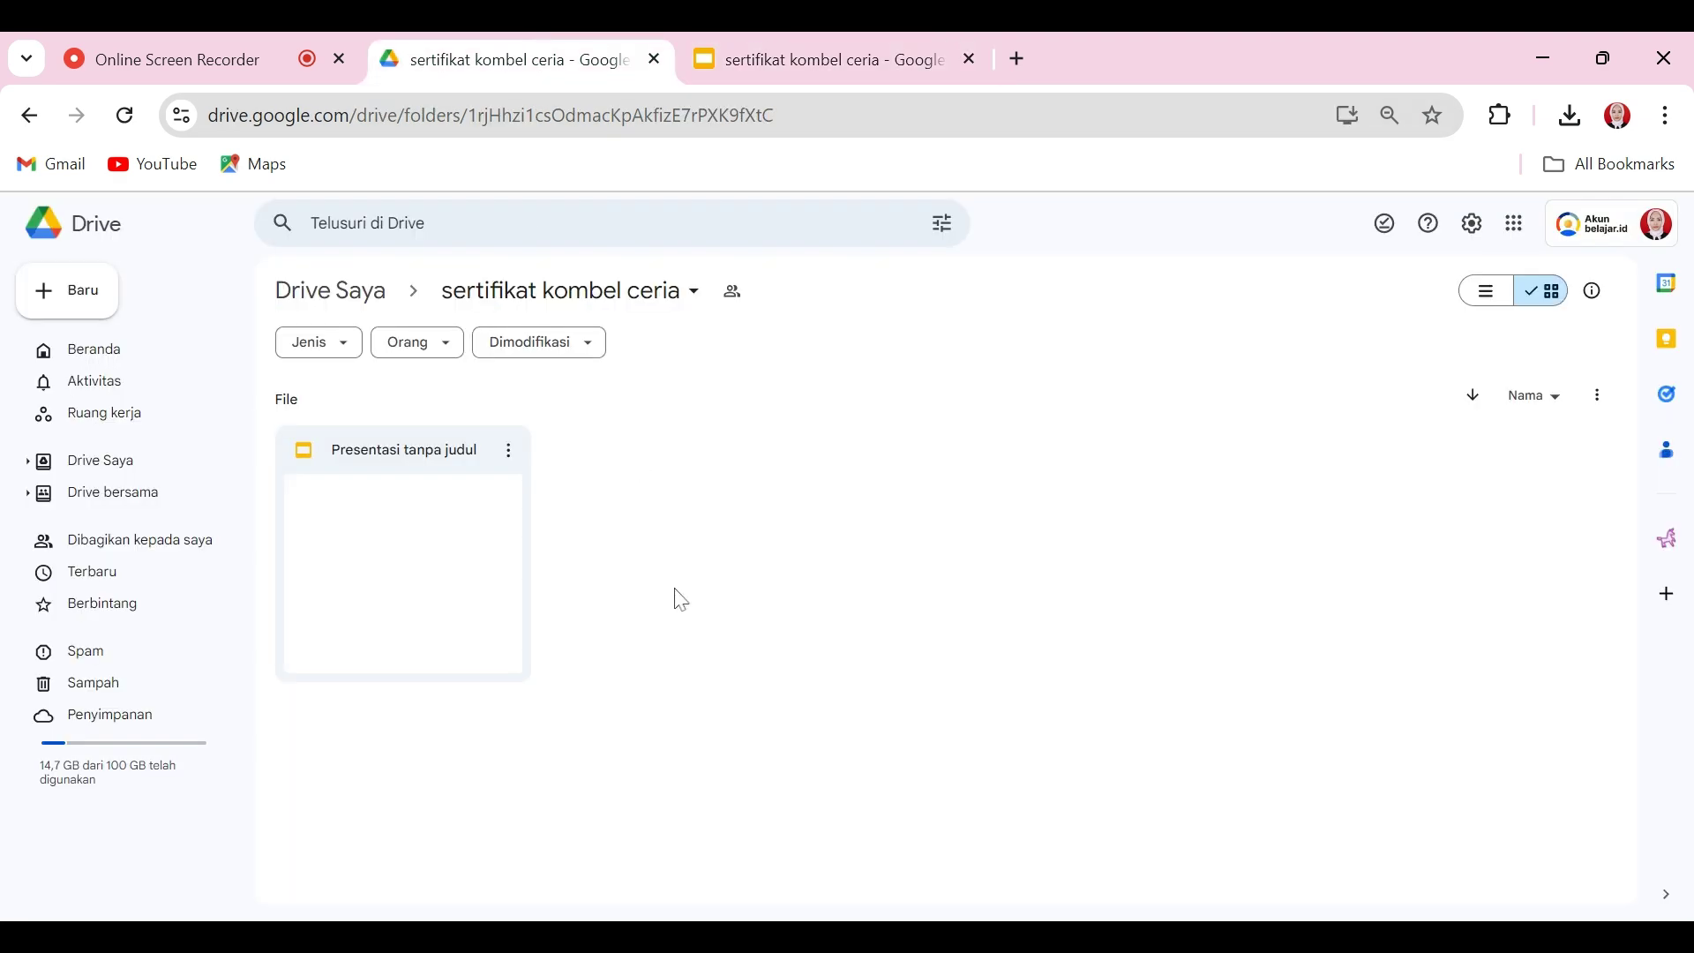
pyautogui.rightClick(671, 635)
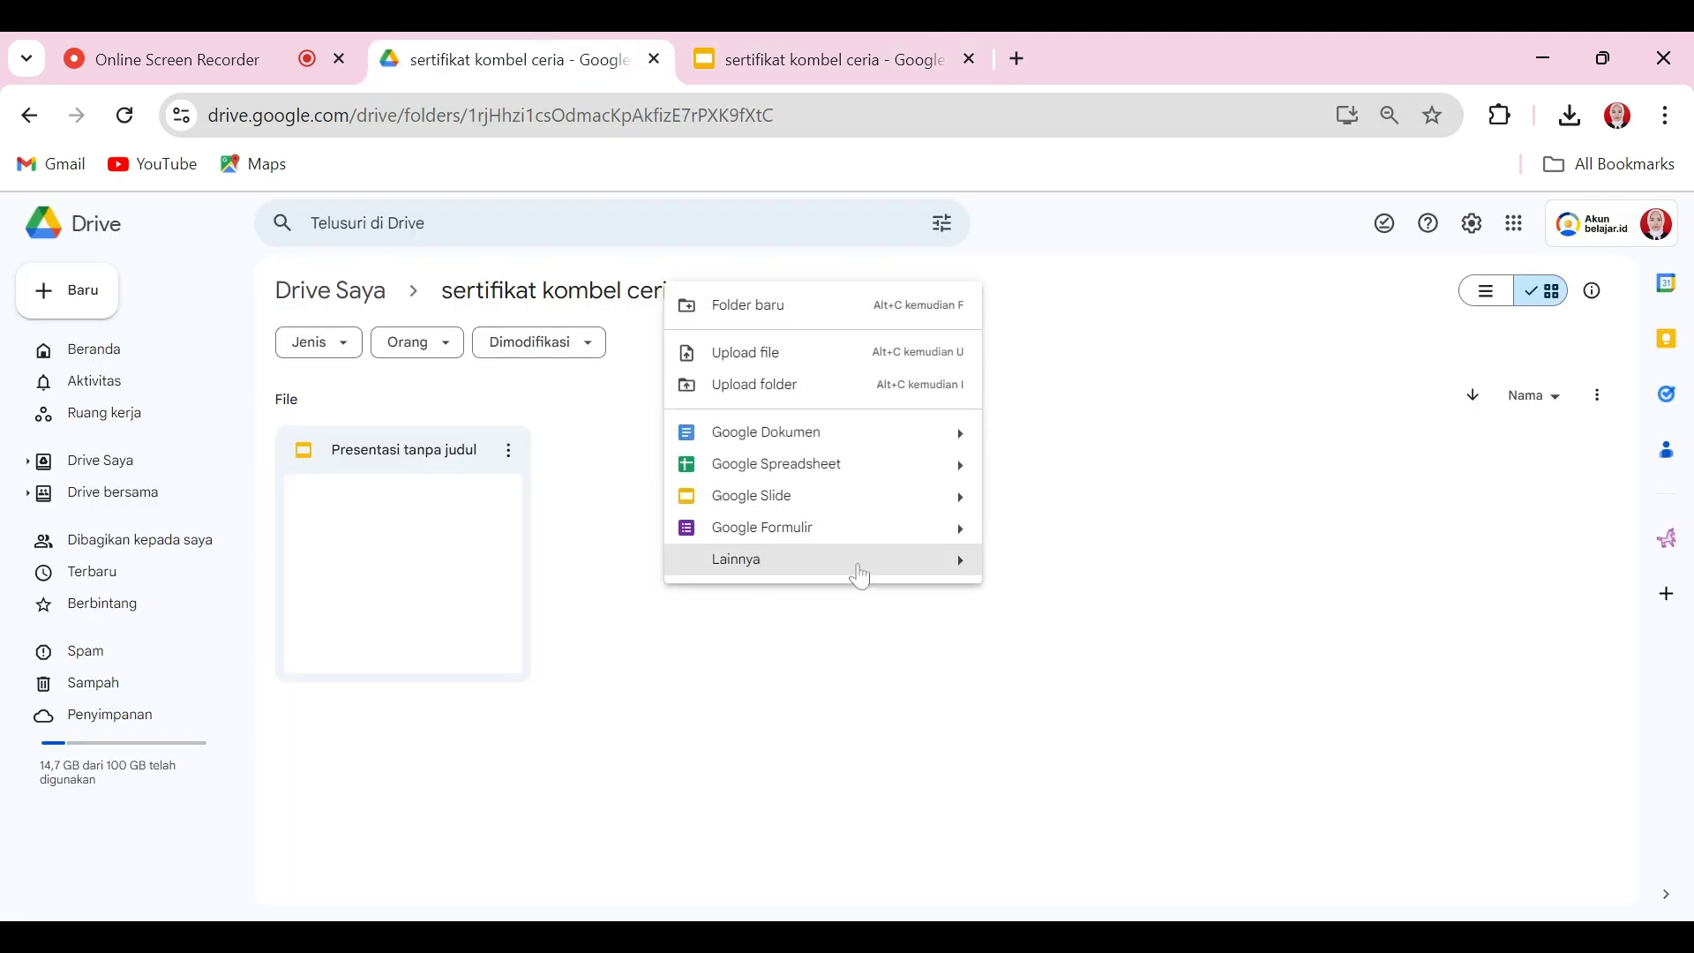
pyautogui.moveTo(961, 534)
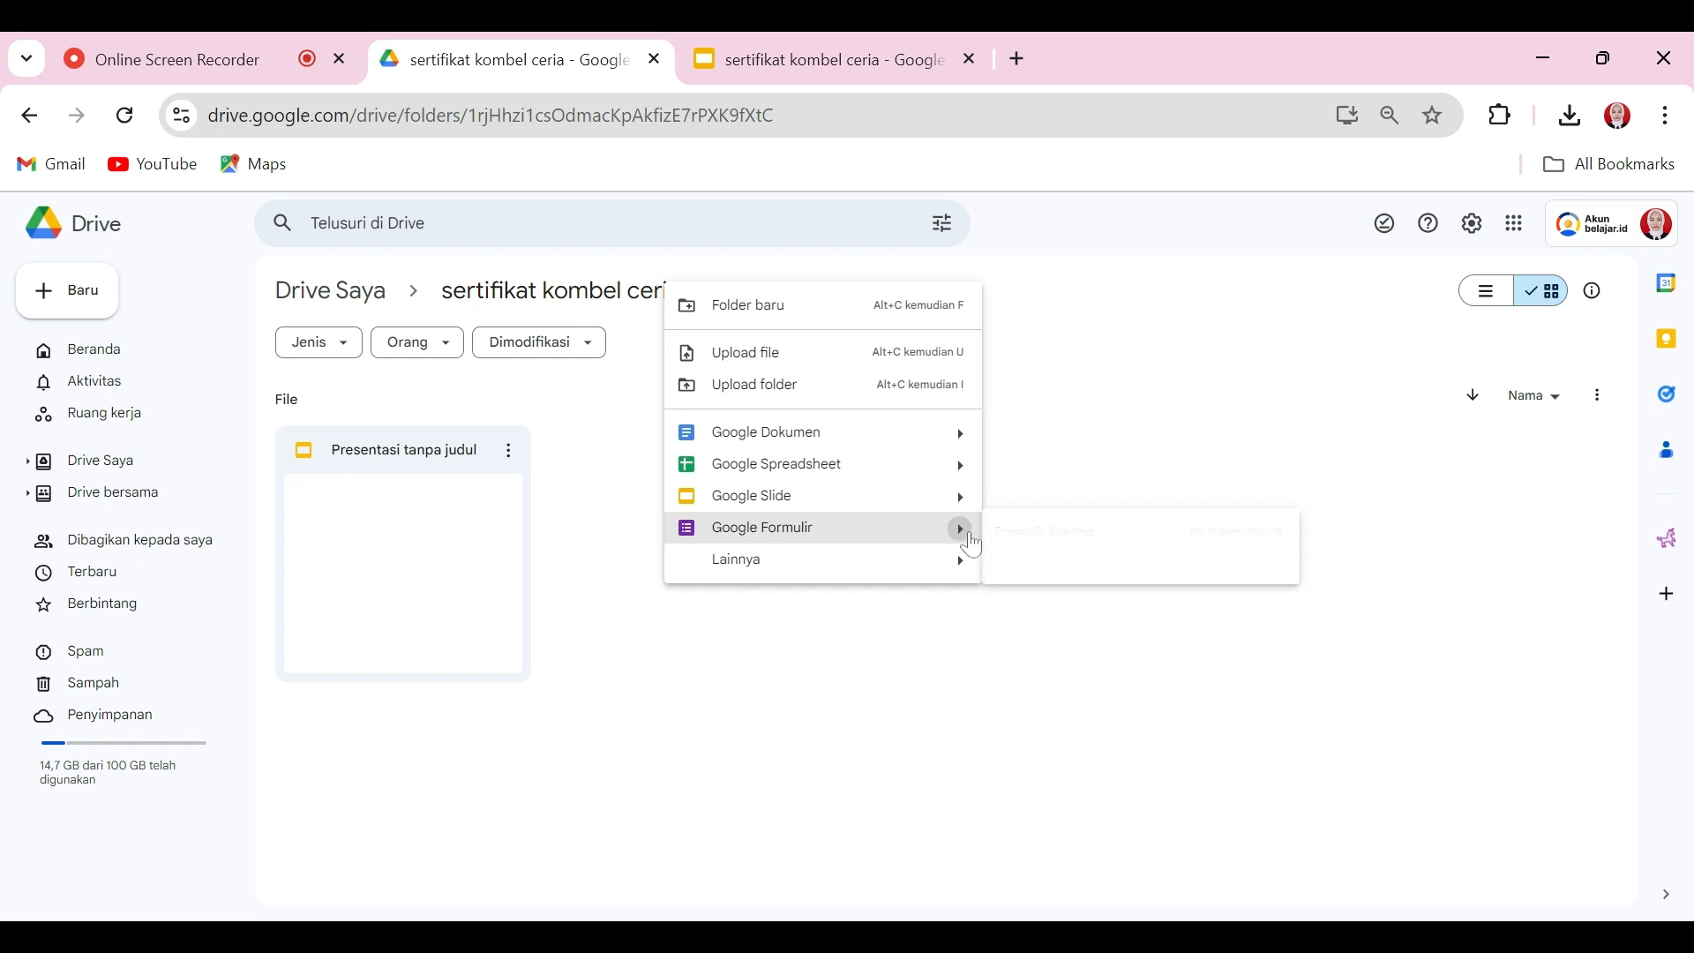
pyautogui.click(1018, 540)
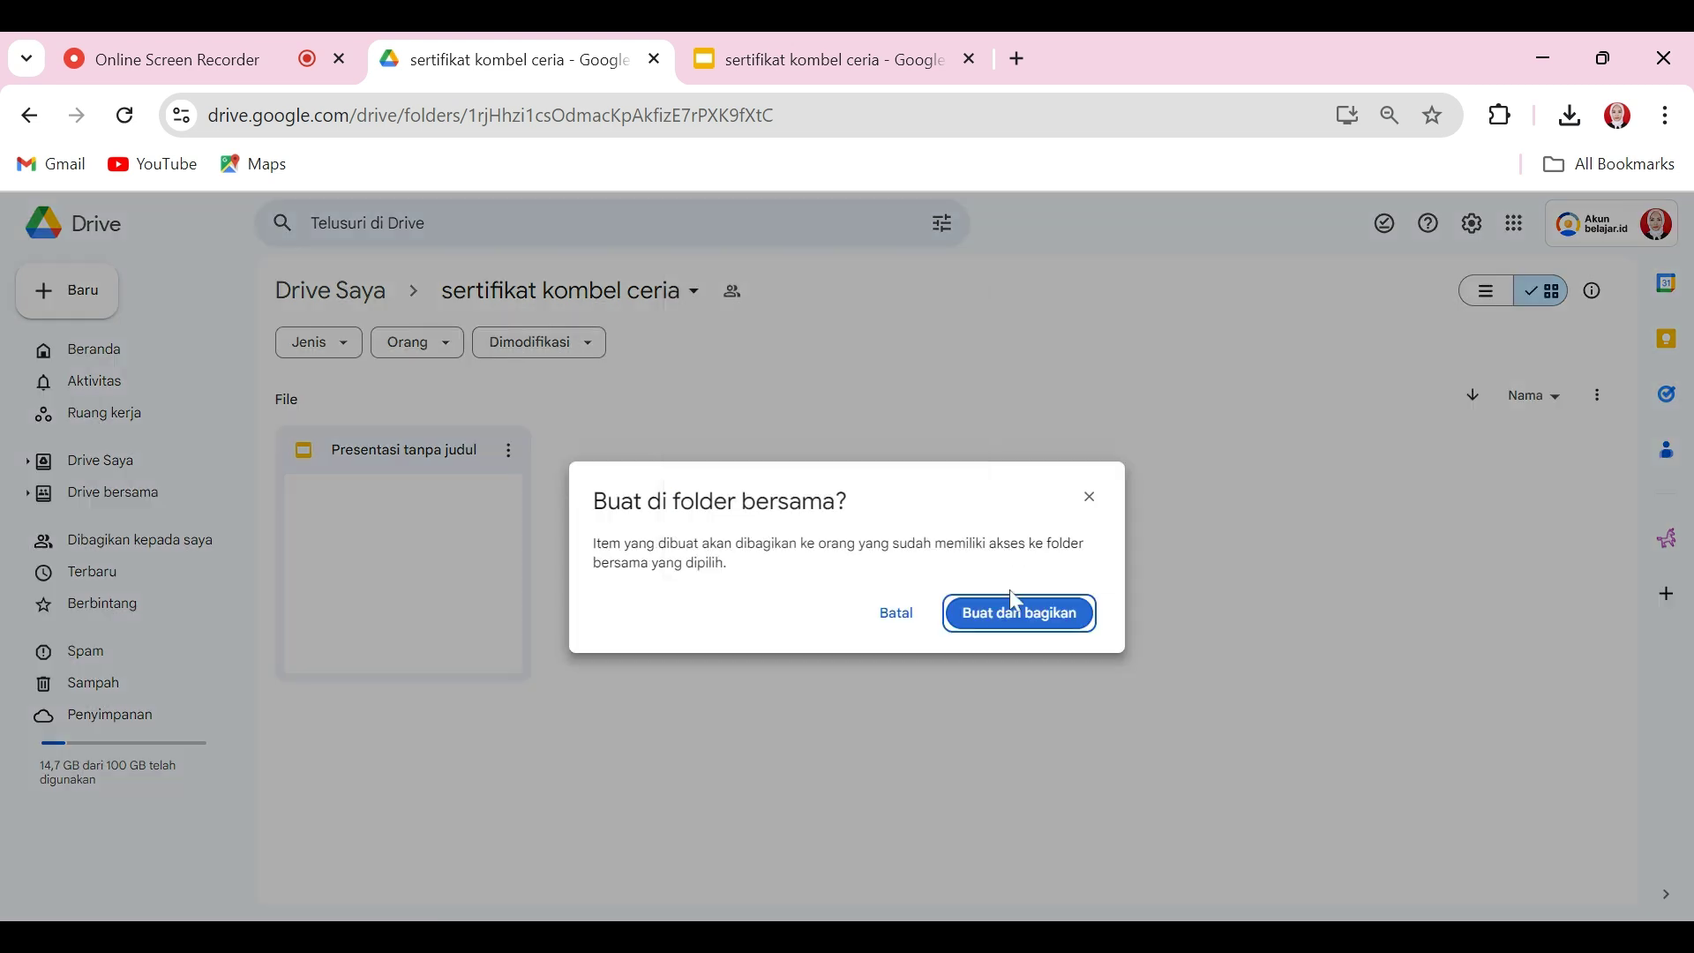
pyautogui.click(1008, 616)
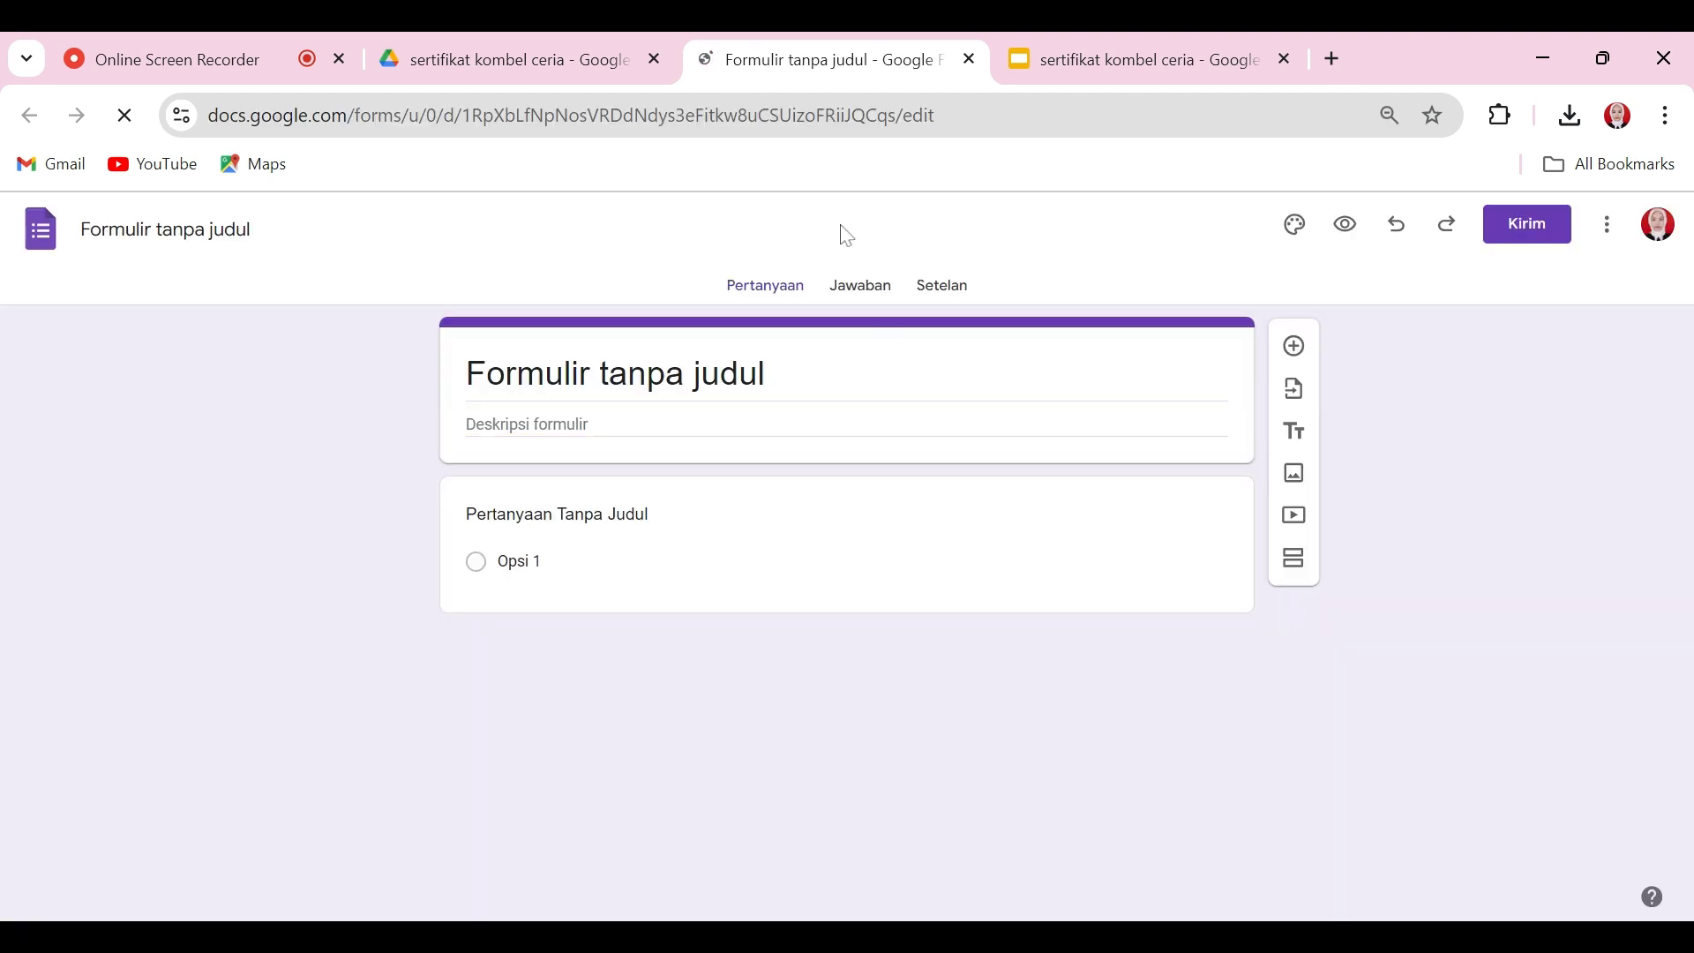
# Step: Title the form 'Absensi kombel ceria' with the description 'terimakasi'
pyautogui.click(669, 380)
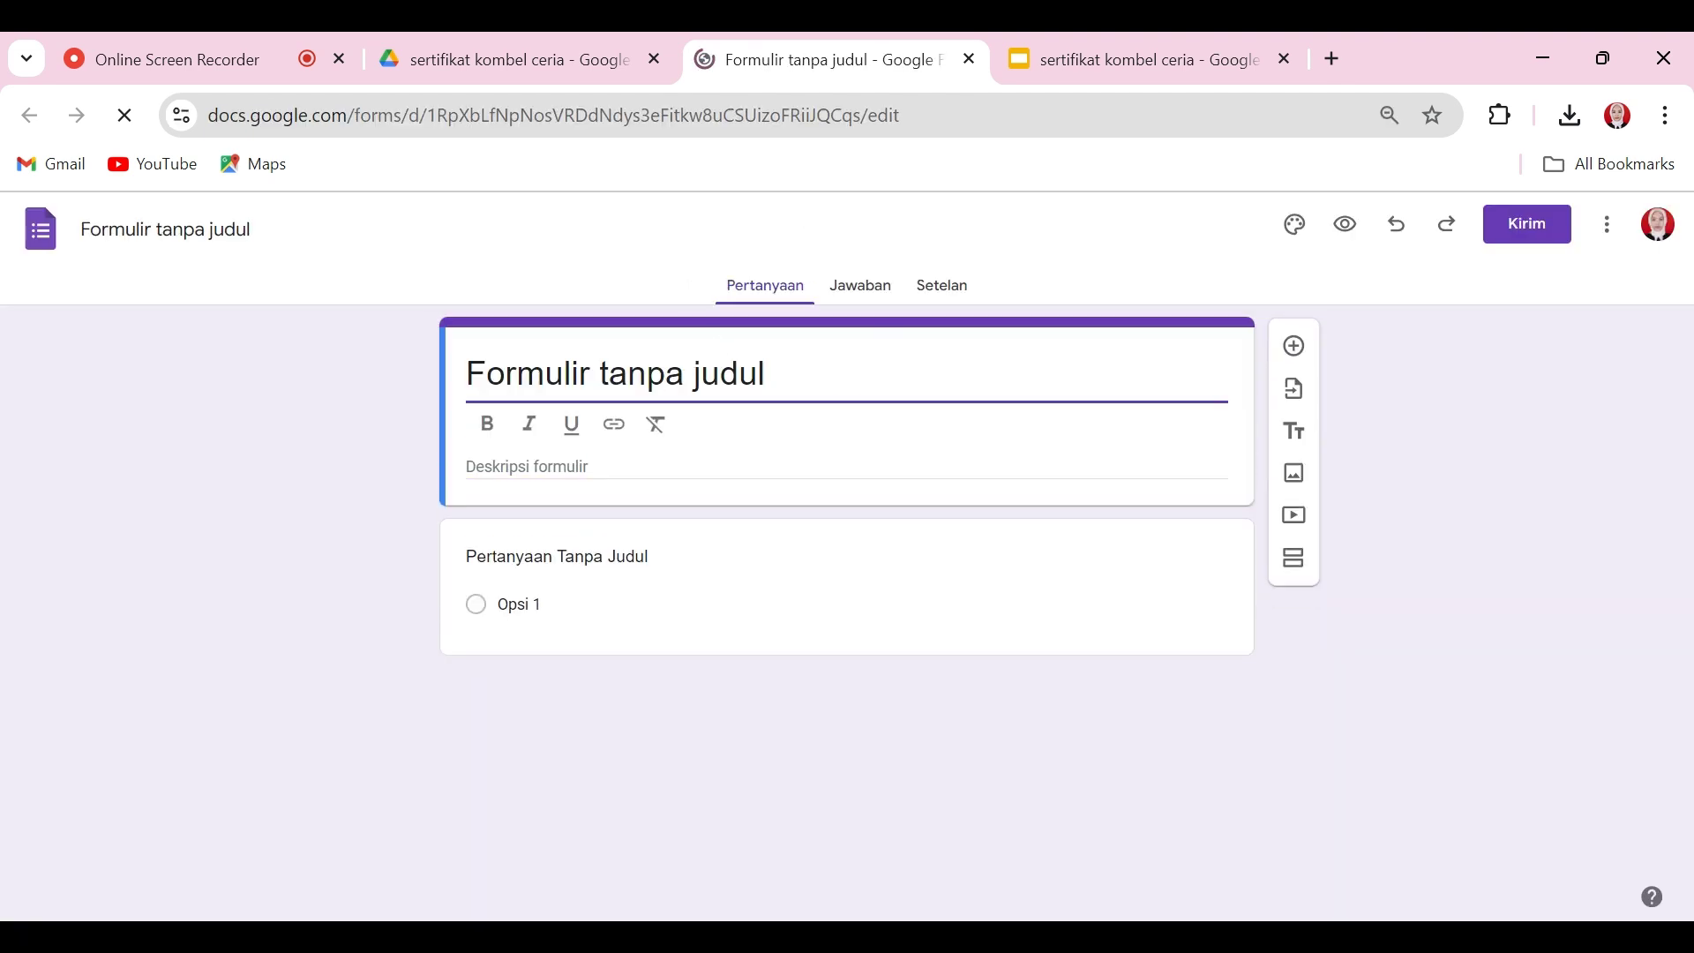
pyautogui.hotkey('ctrl', 'a')
pyautogui.write('Absensi')
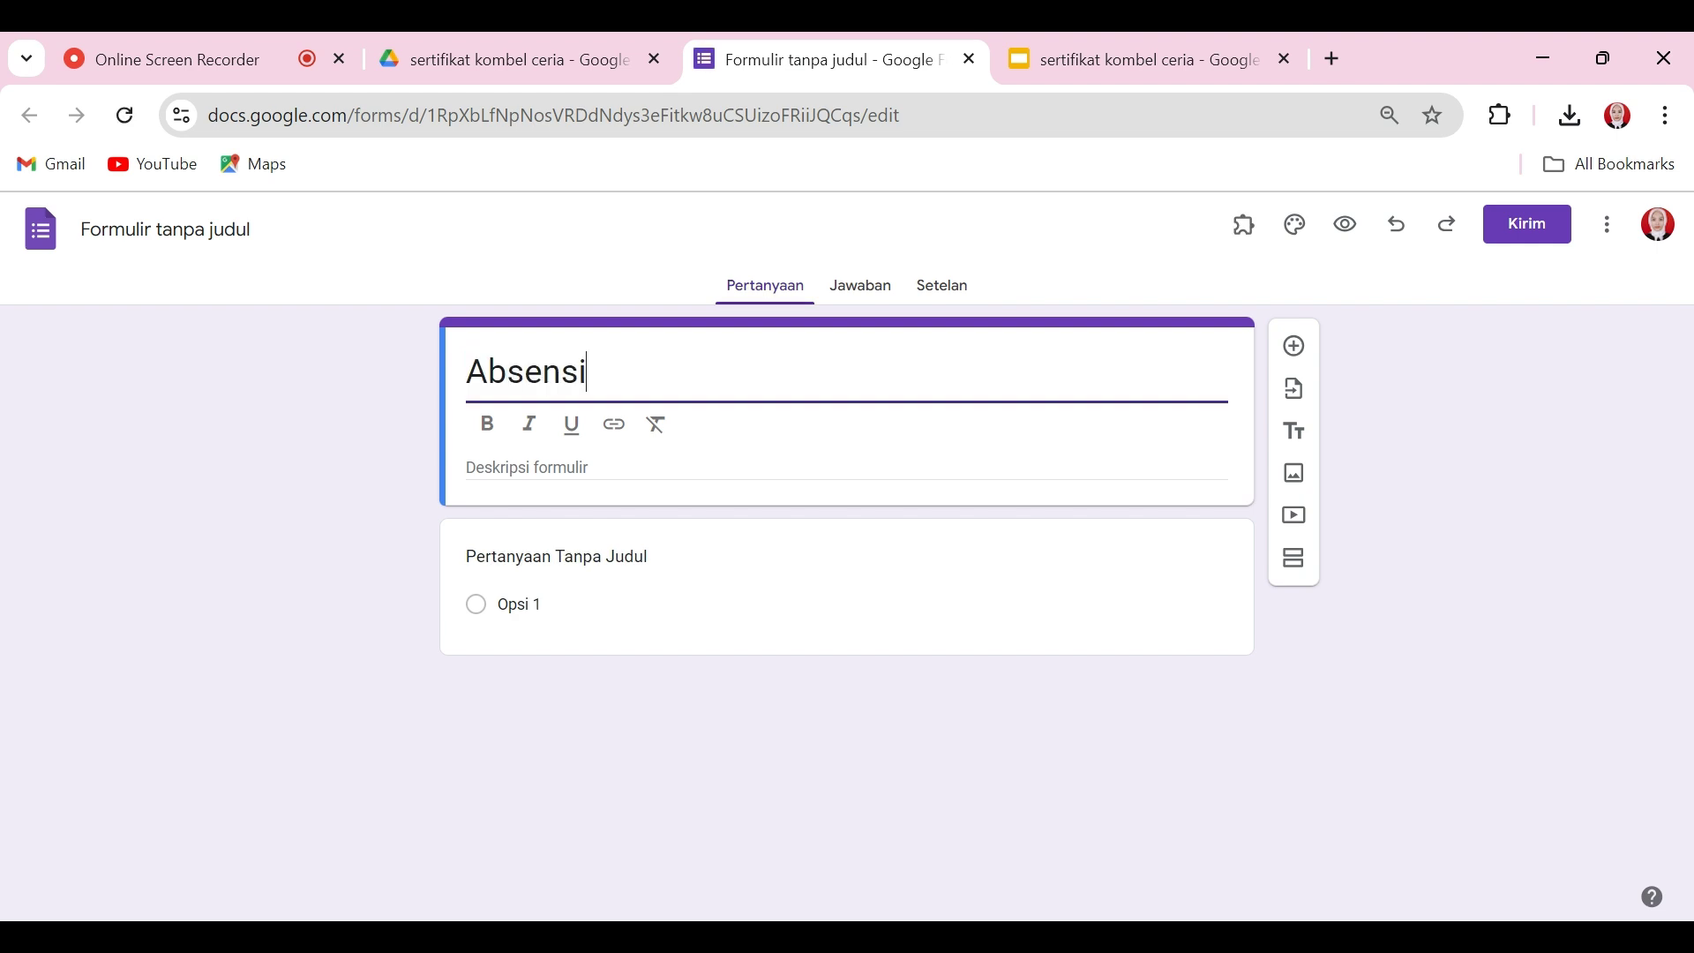
pyautogui.write(' kombel')
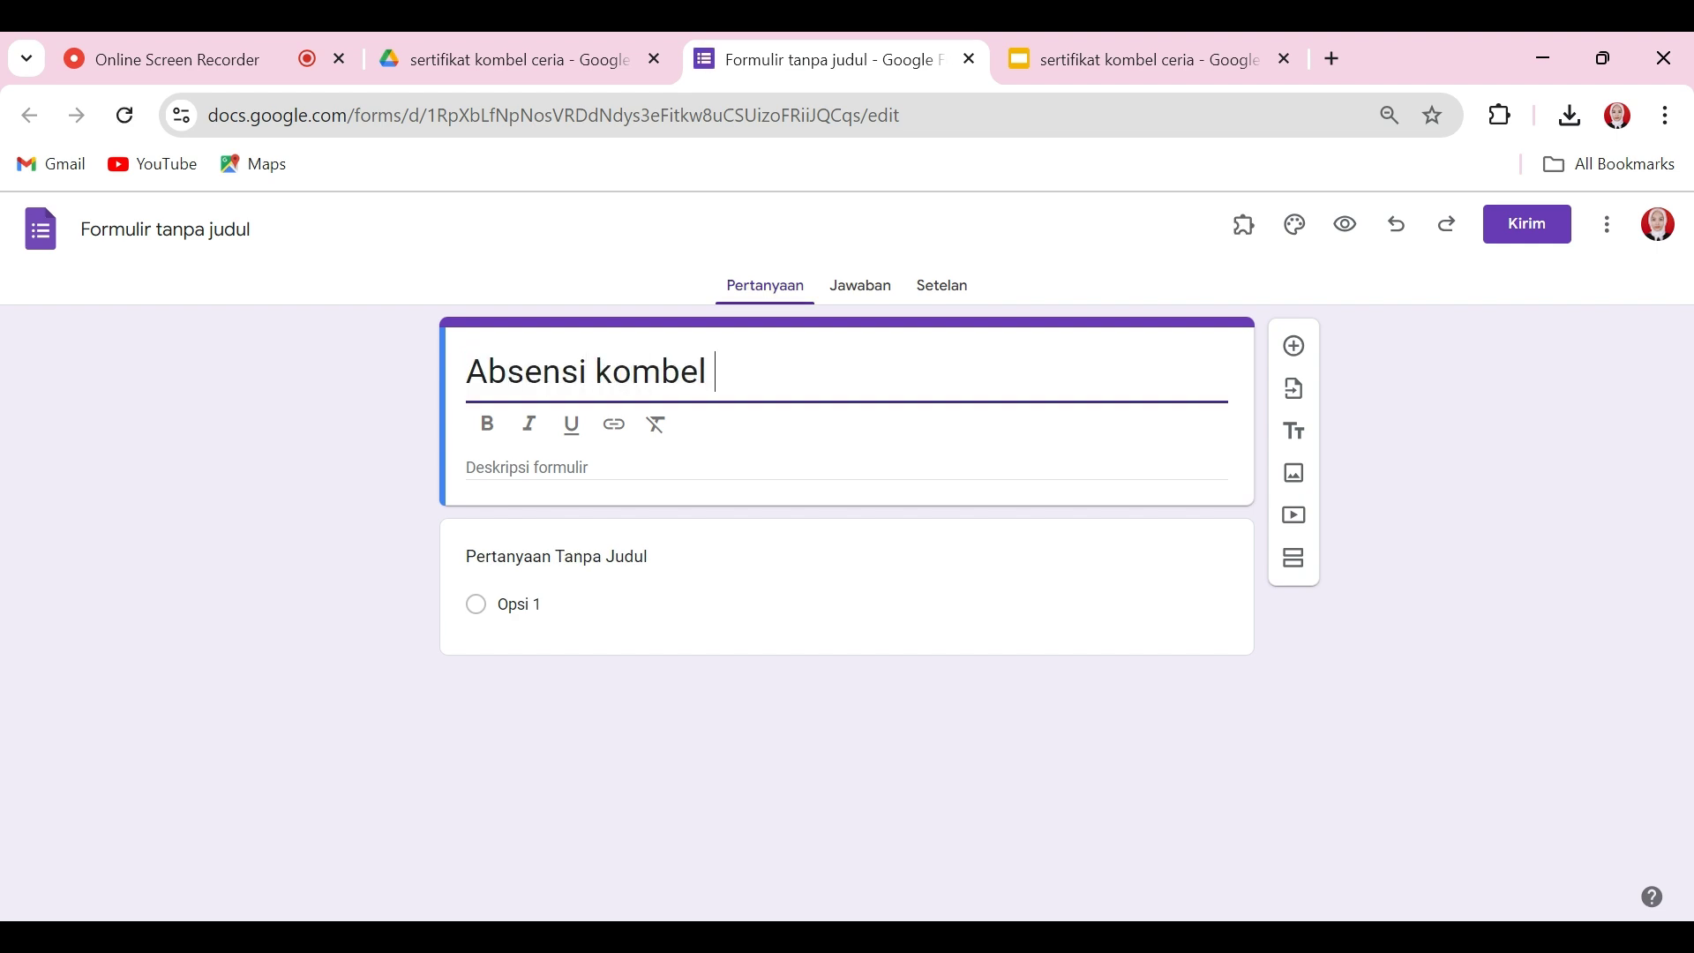
pyautogui.write(' eri')
pyautogui.press('BackSpace')
pyautogui.write('ceria')
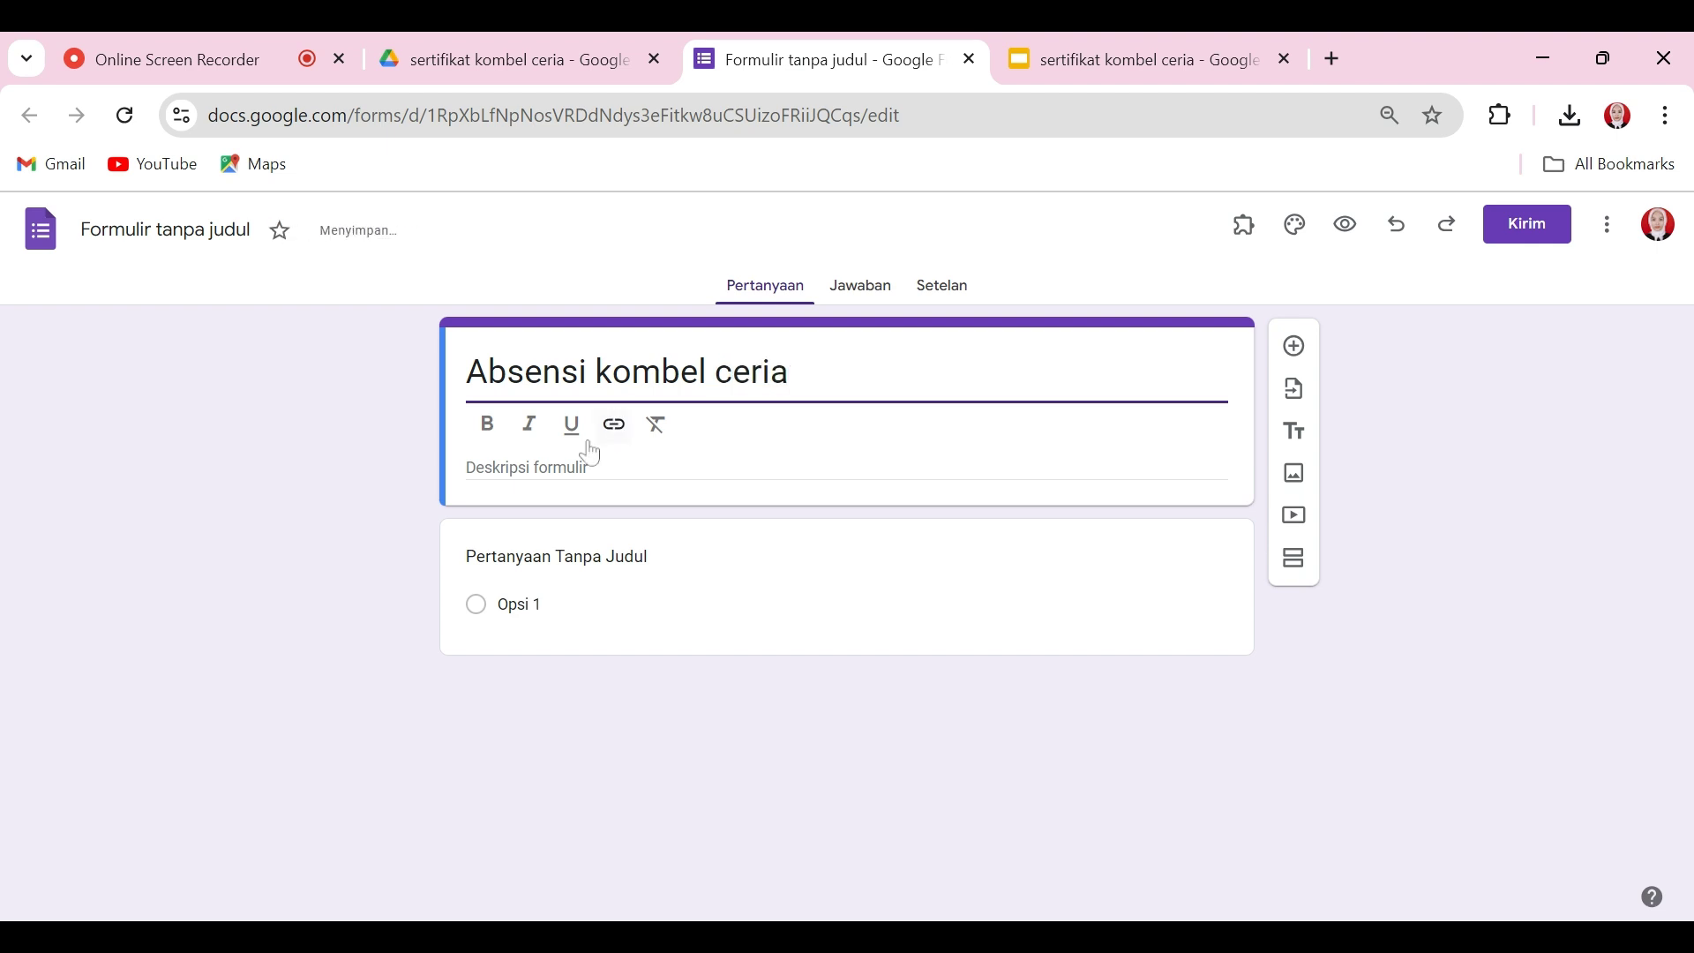
pyautogui.click(571, 475)
pyautogui.write('terimakasih')
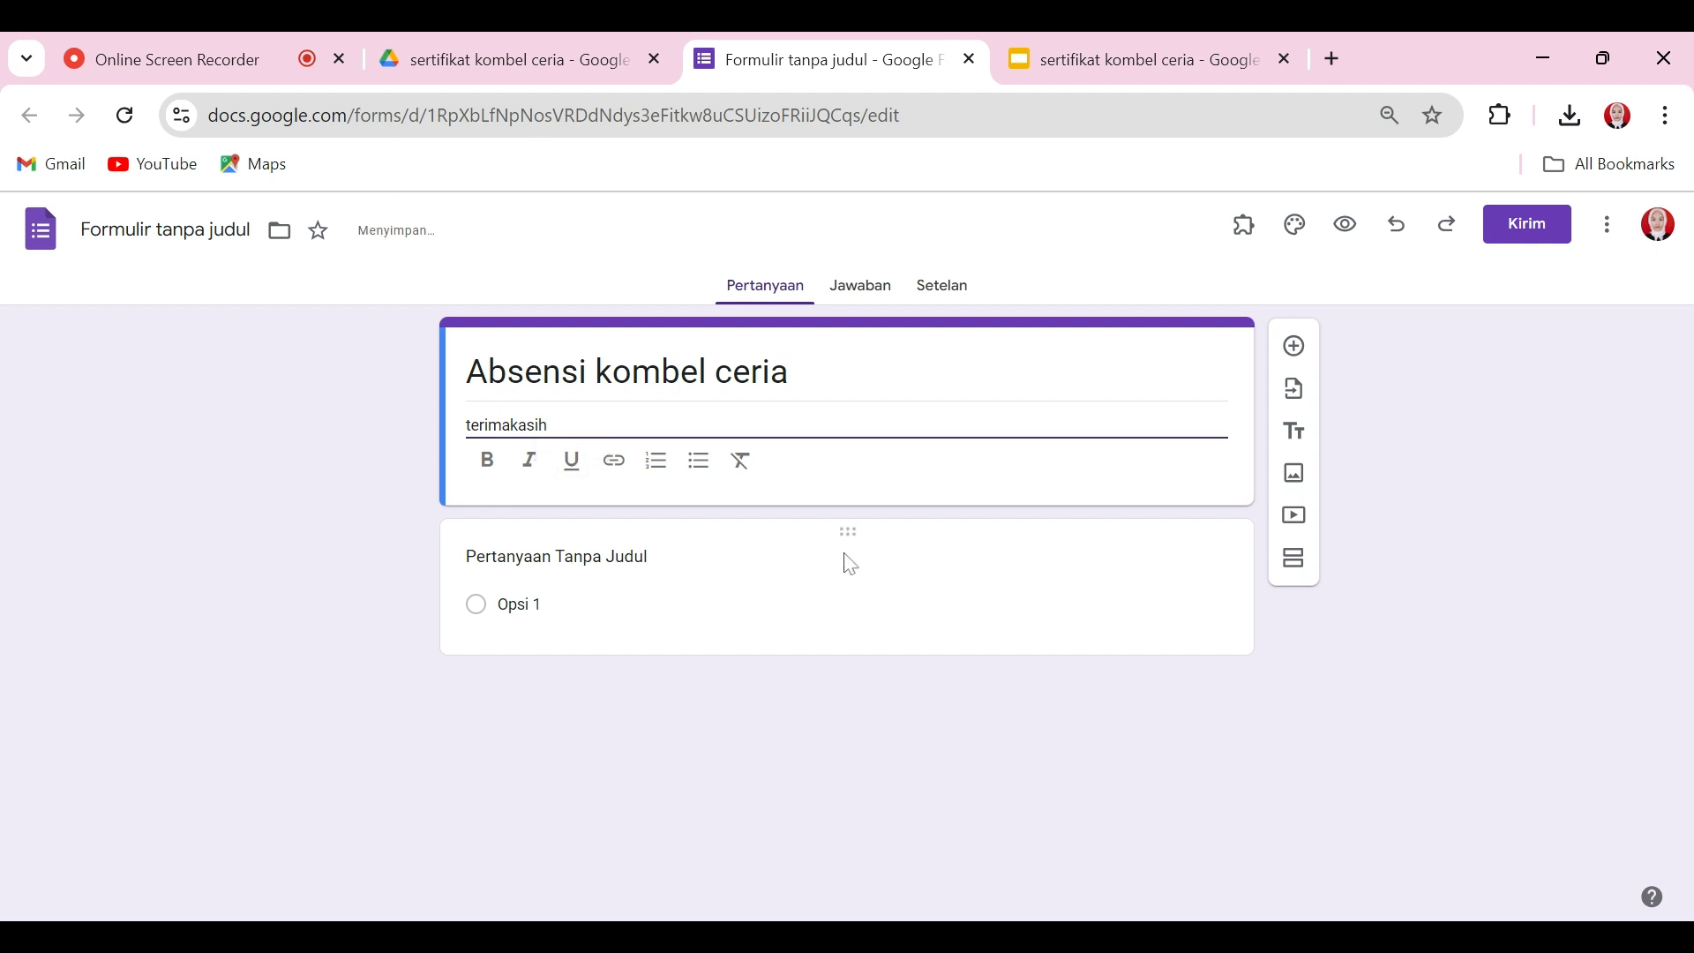
# Step: Rename the first question to 'Nama' and make it required
pyautogui.click(547, 558)
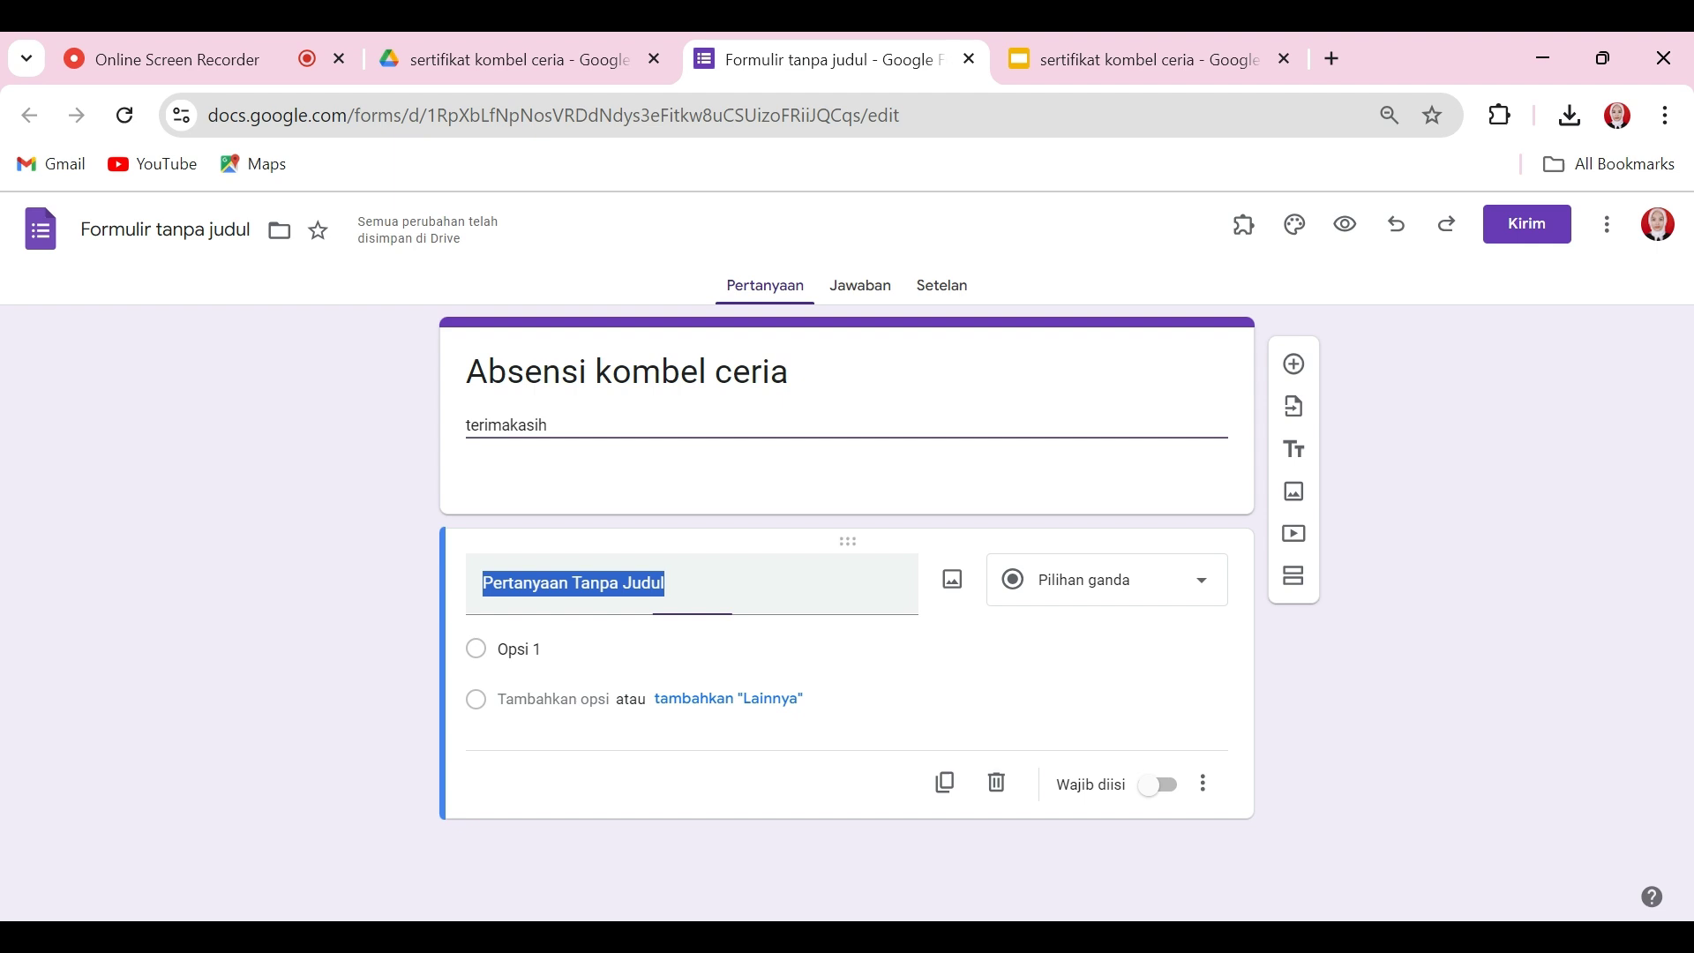
pyautogui.write('Nama')
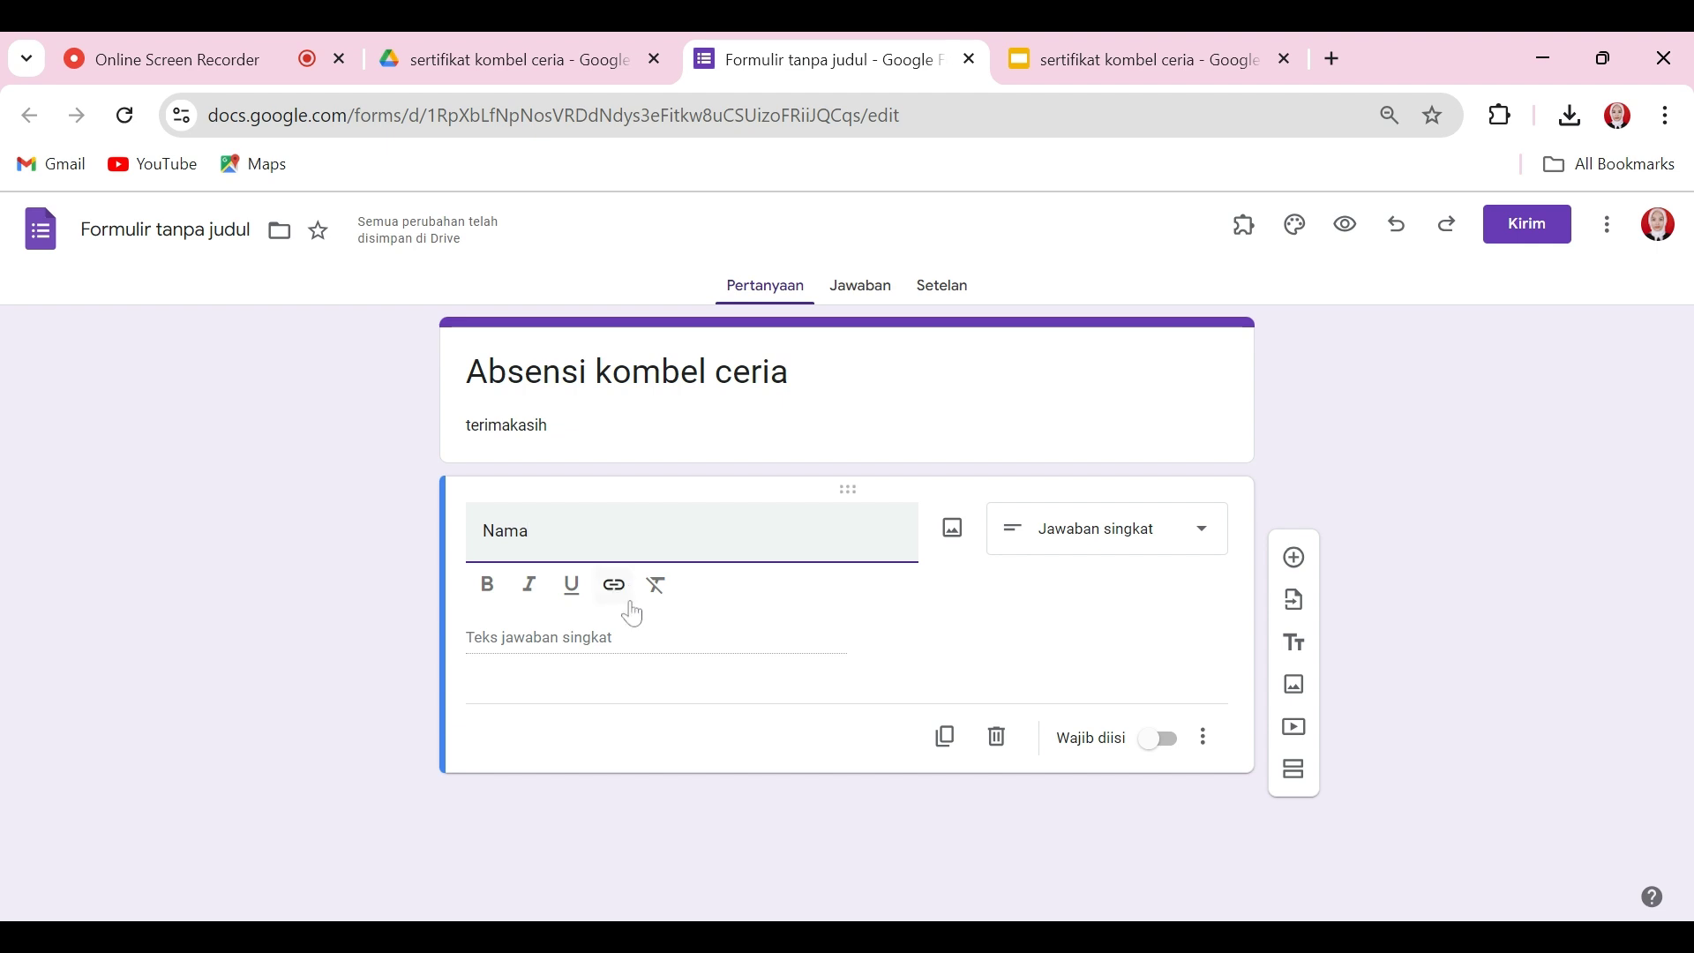
pyautogui.click(1159, 749)
pyautogui.click(1156, 699)
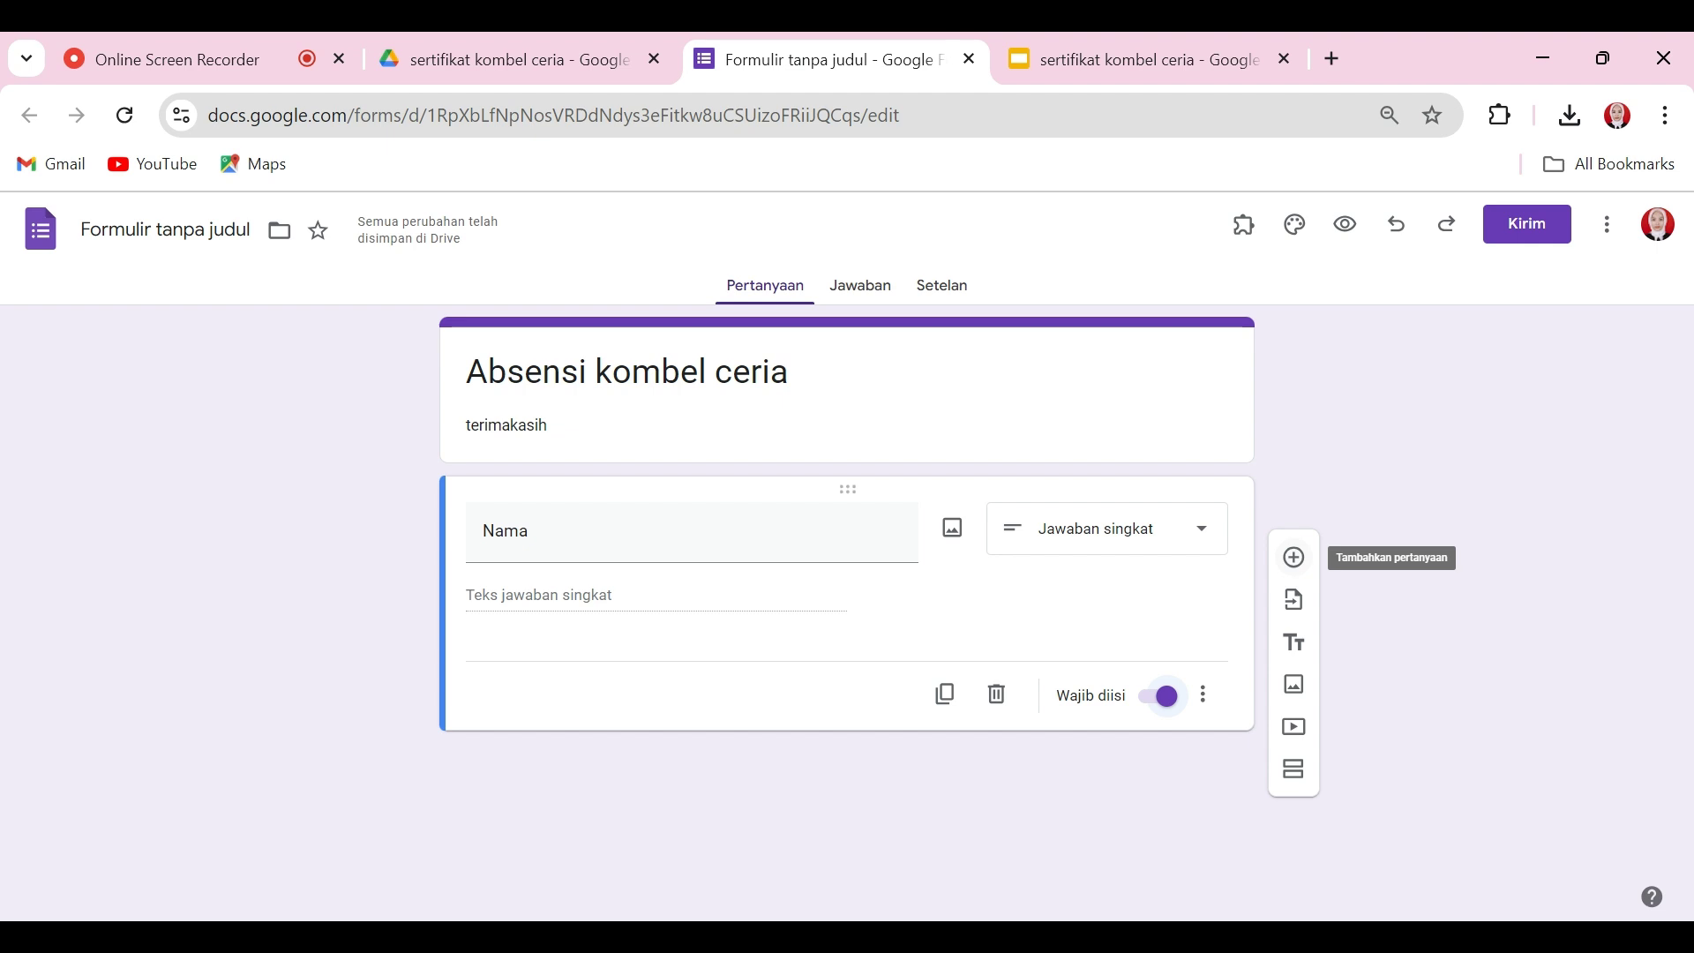
# Step: Add a required short-answer 'Email' question below Nama
pyautogui.click(1294, 556)
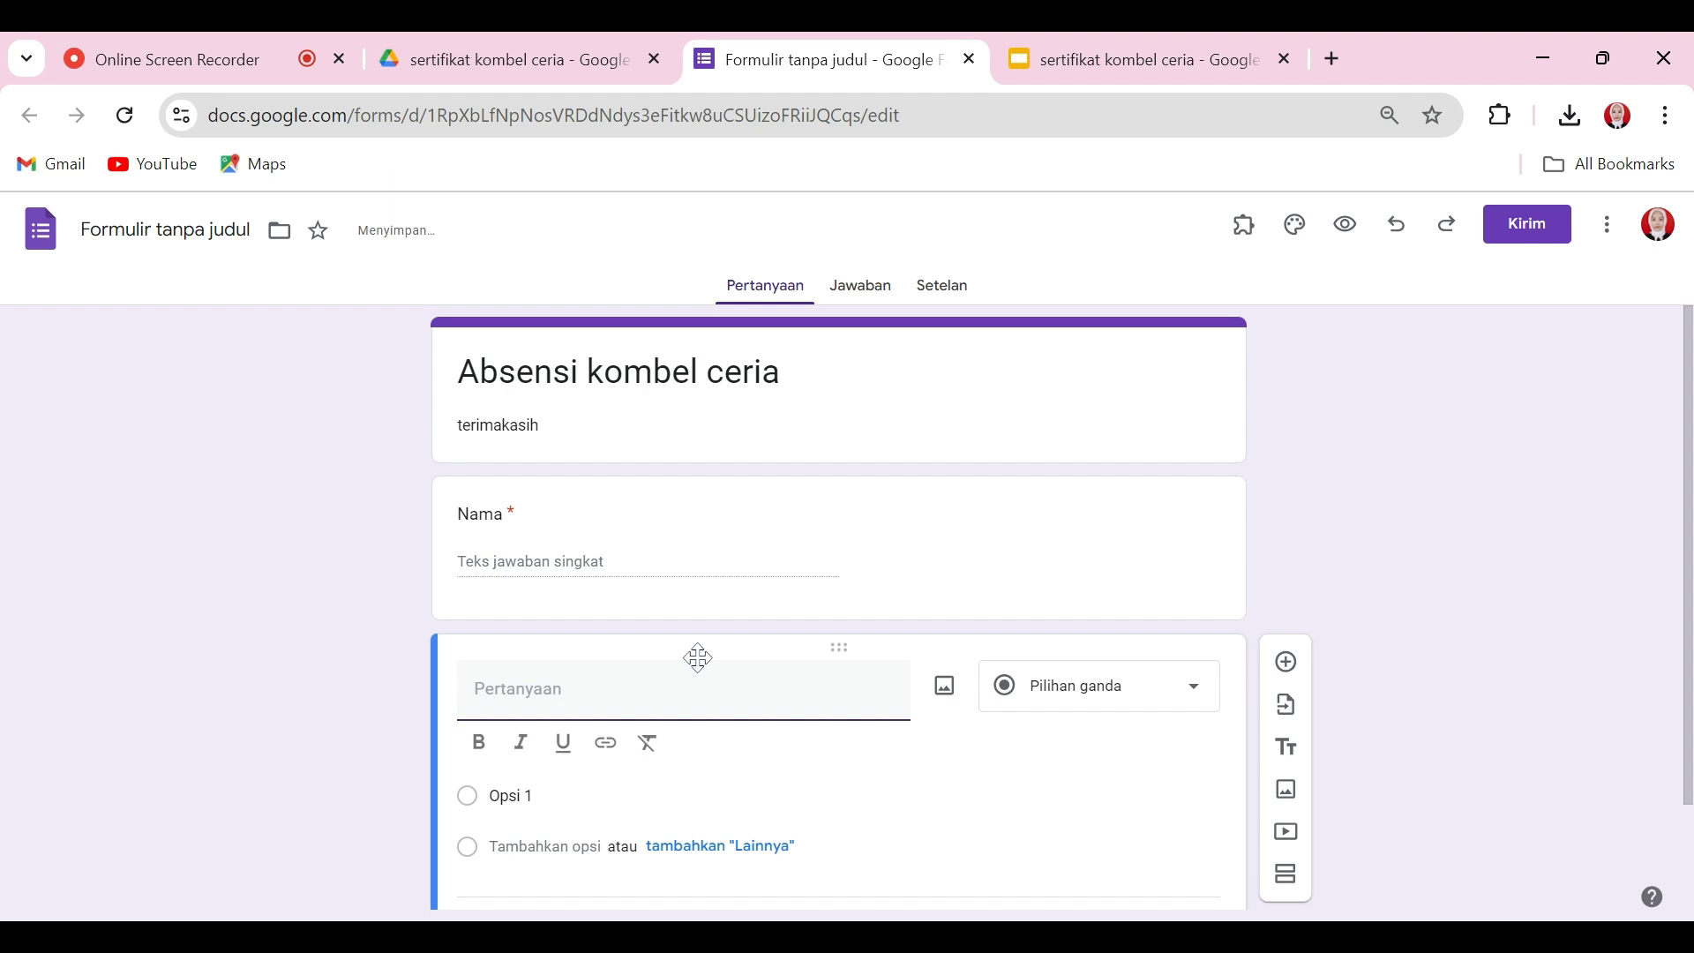
pyautogui.write('a')
pyautogui.press('BackSpace')
pyautogui.write('Email')
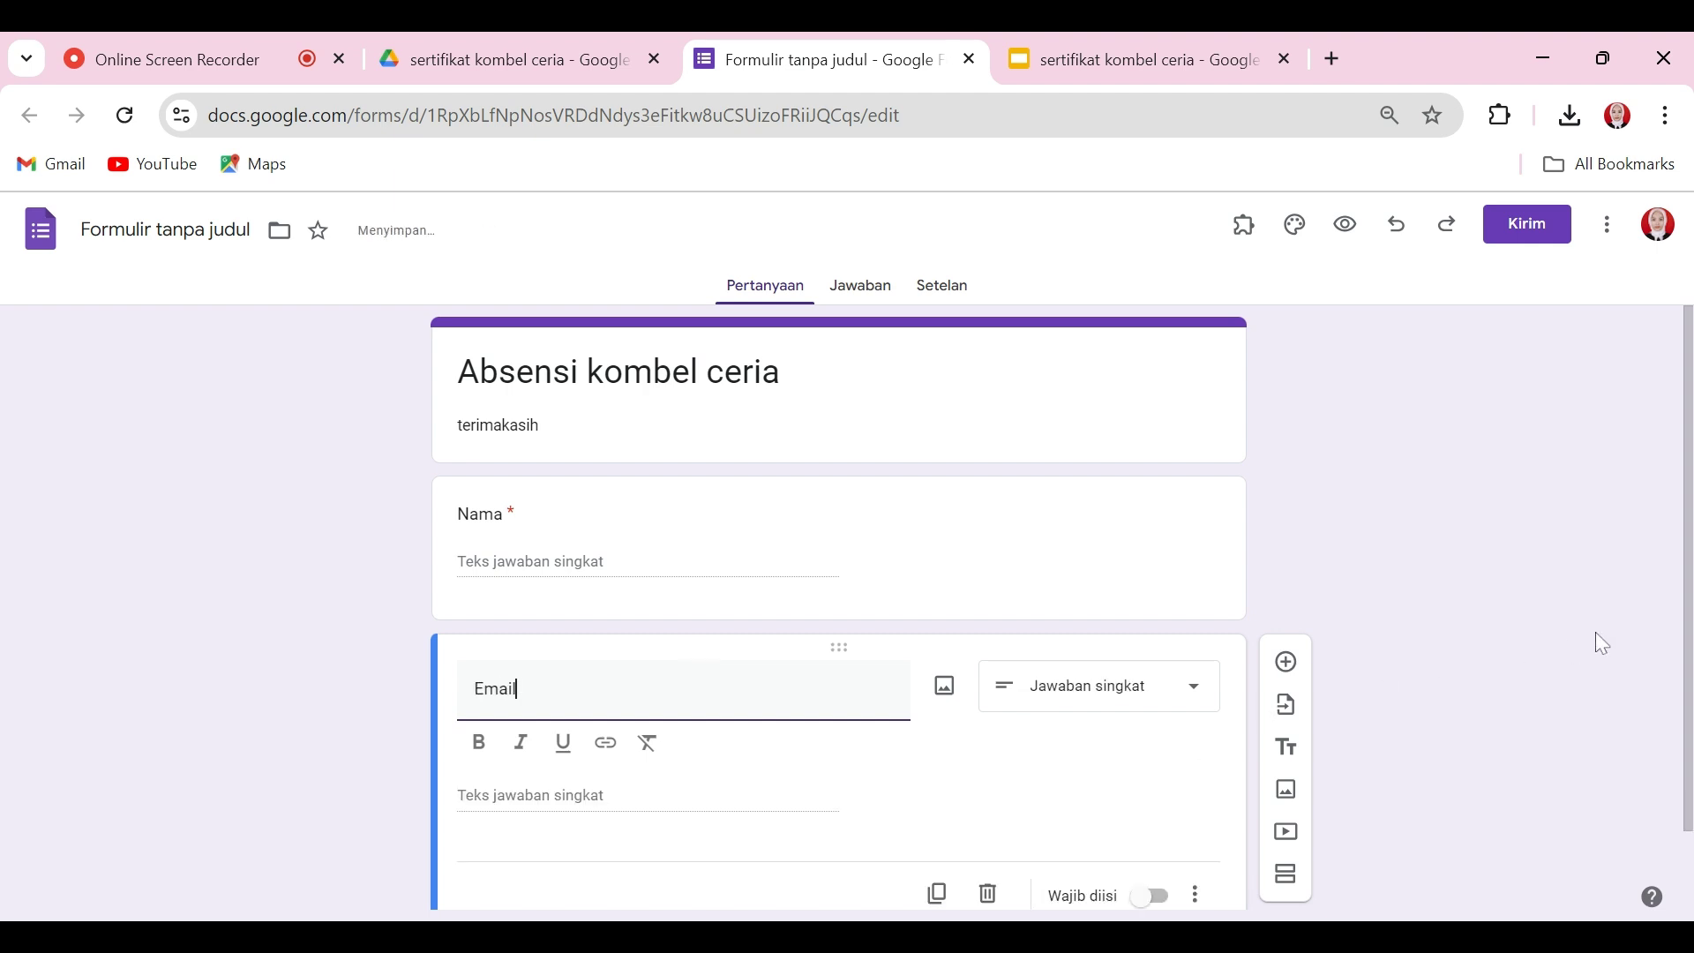
pyautogui.moveTo(1680, 536); pyautogui.dragTo(1683, 613)
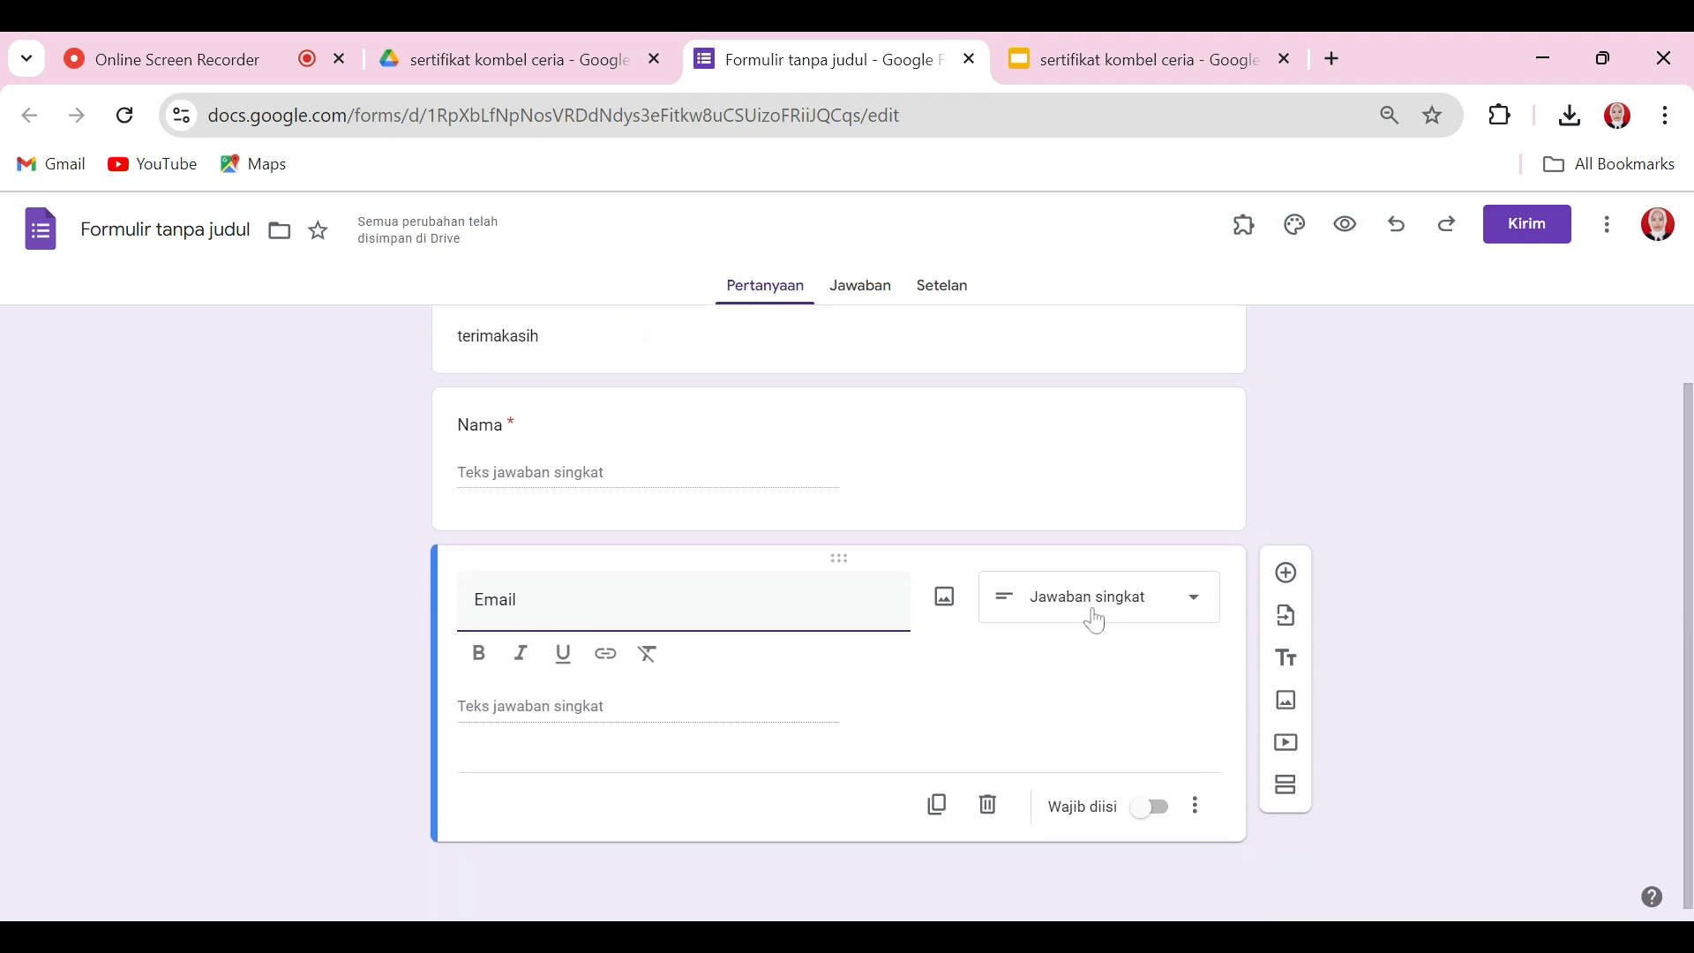
pyautogui.click(1151, 820)
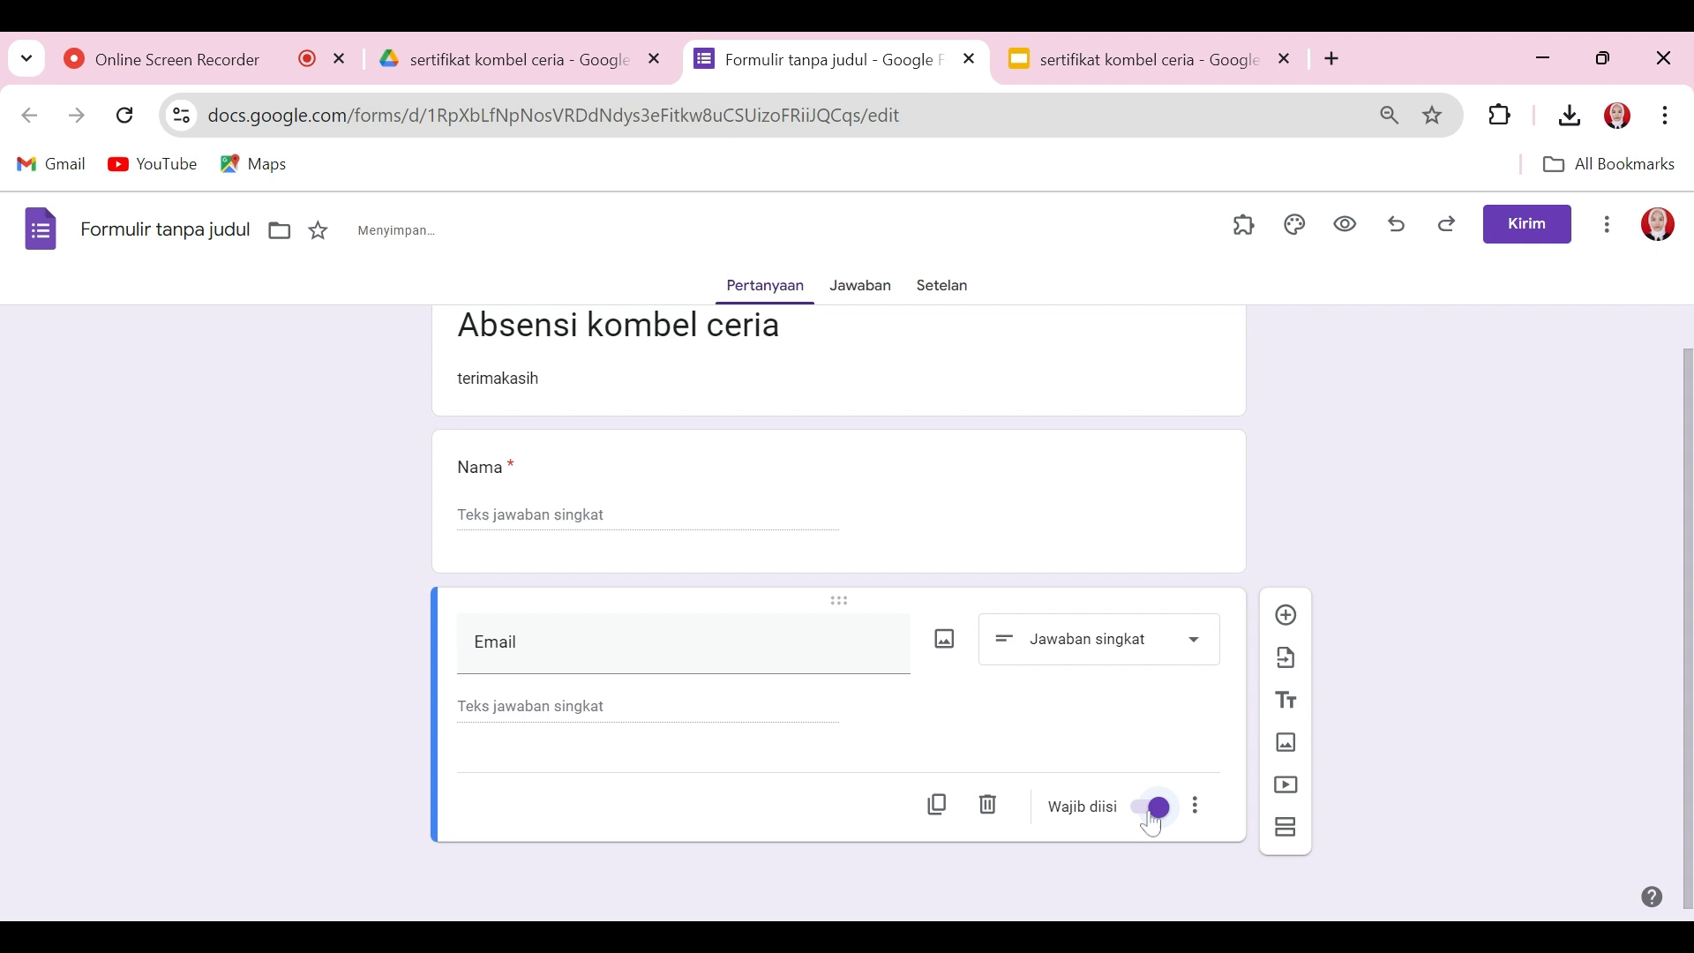
pyautogui.scroll(1, 1679, 405)
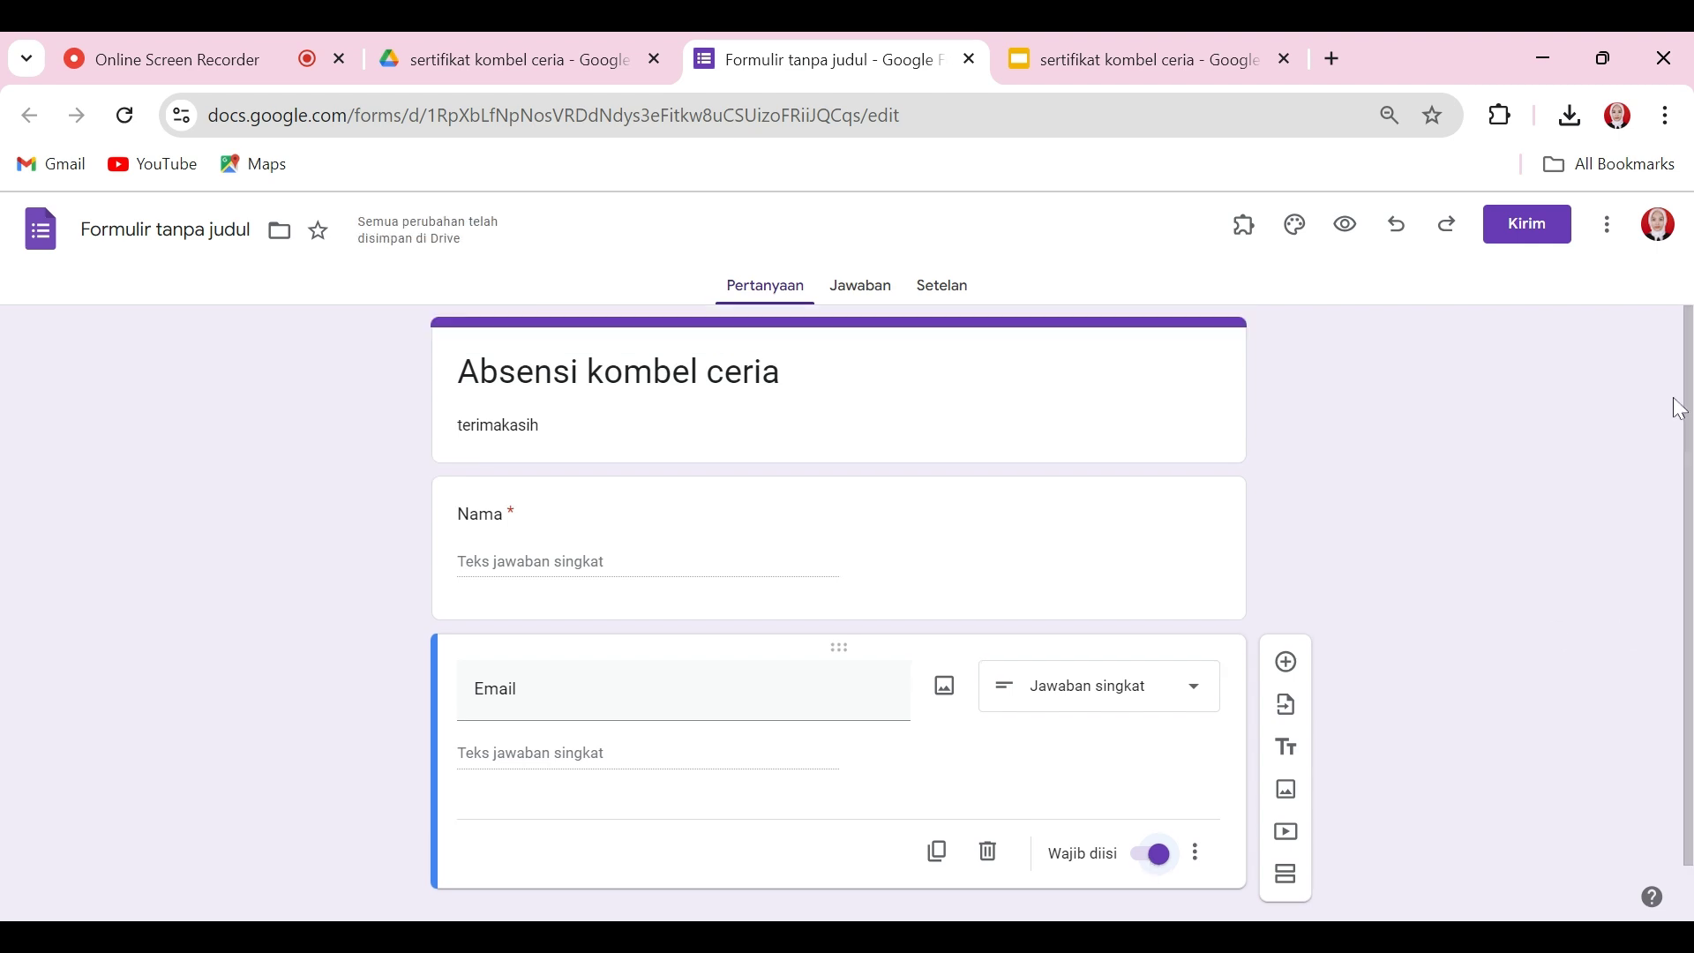
# Step: Turn off the Kementerian sign-in restriction in the Responses settings, then view the empty 0-response summary
pyautogui.click(953, 289)
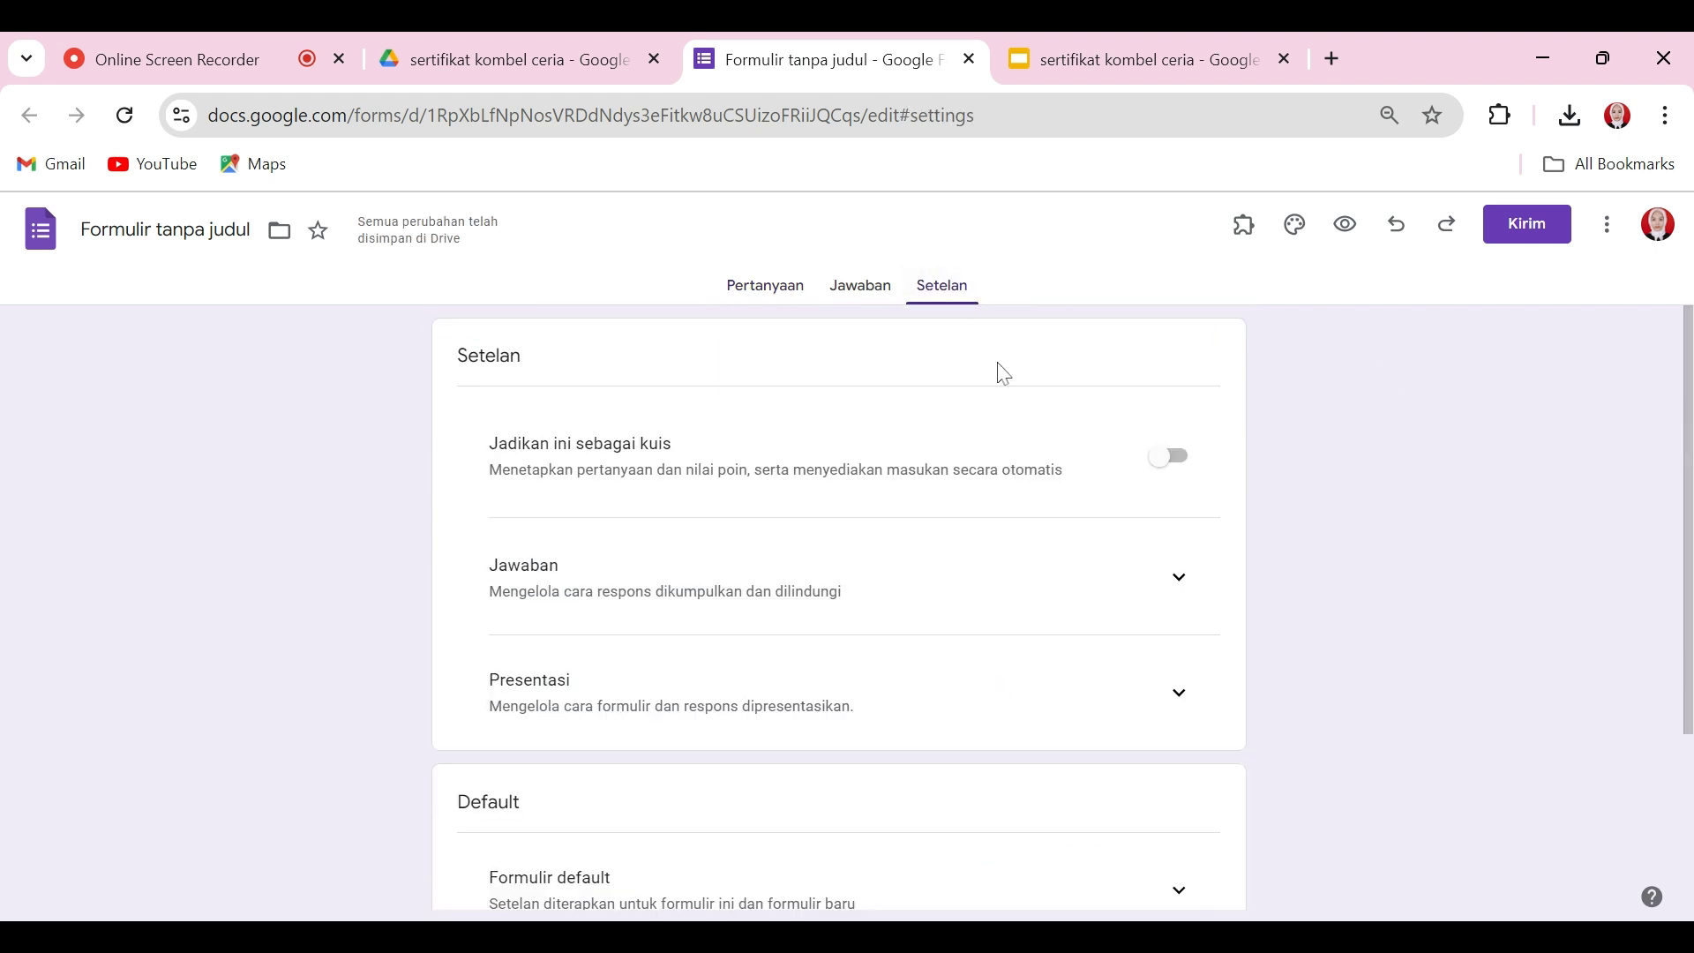
pyautogui.click(1183, 584)
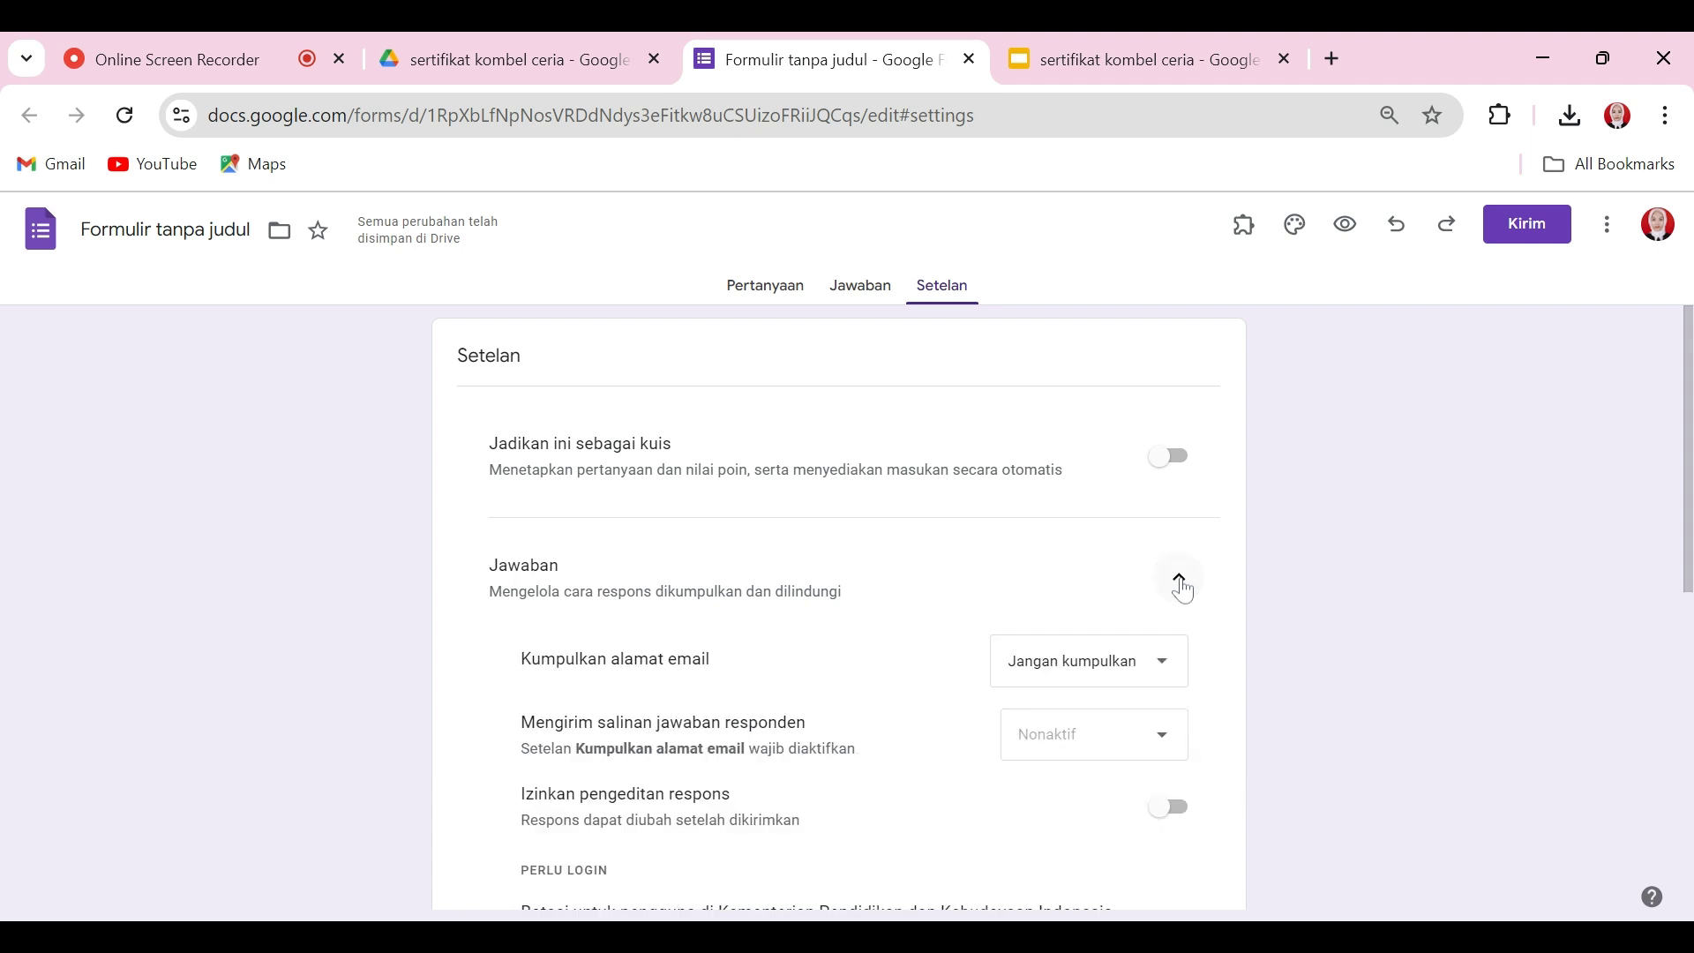
pyautogui.scroll(-5, 1500, 622)
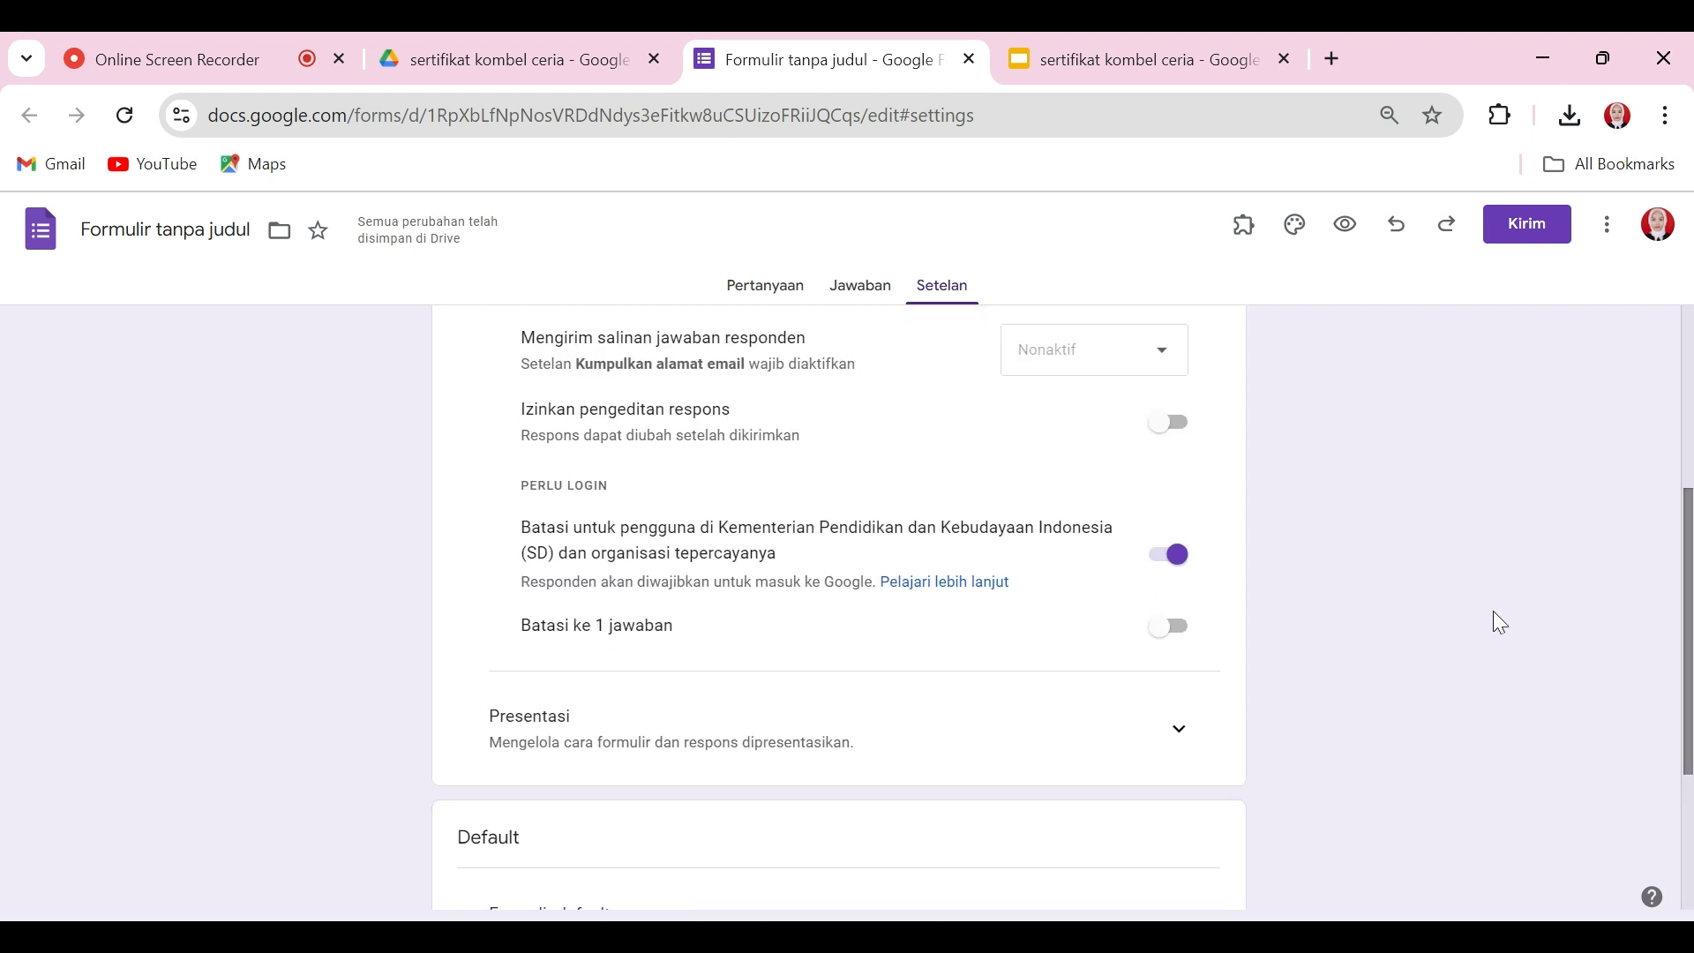
pyautogui.click(1173, 557)
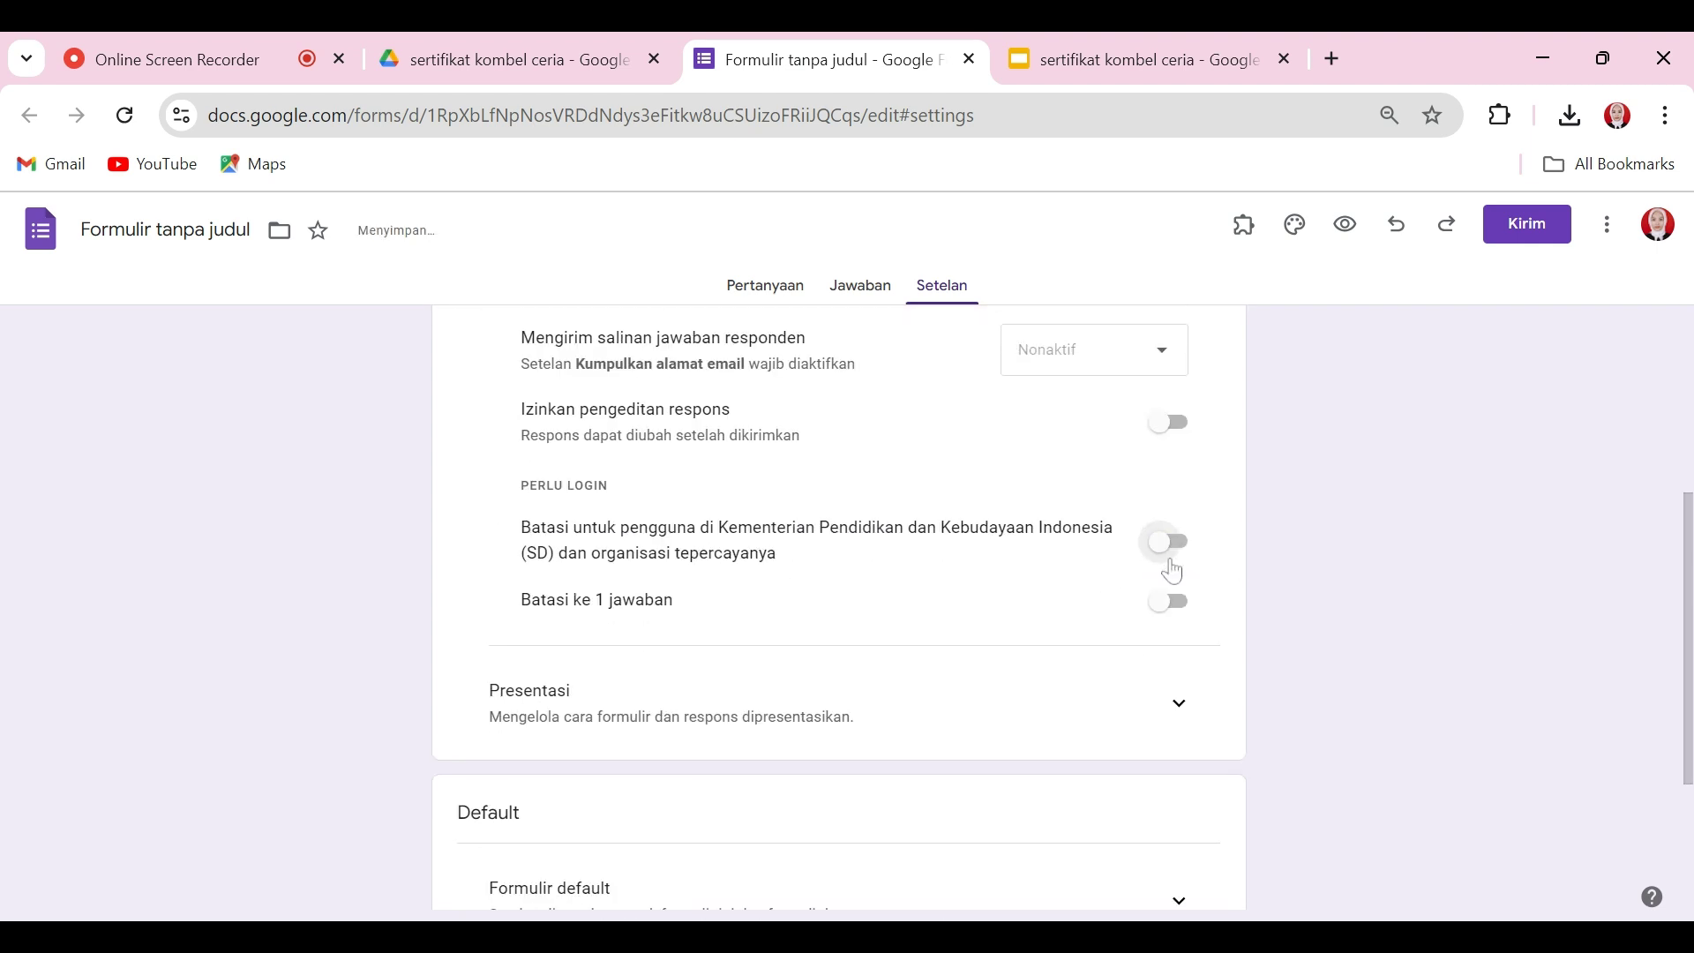
pyautogui.moveTo(1687, 587); pyautogui.dragTo(1690, 399)
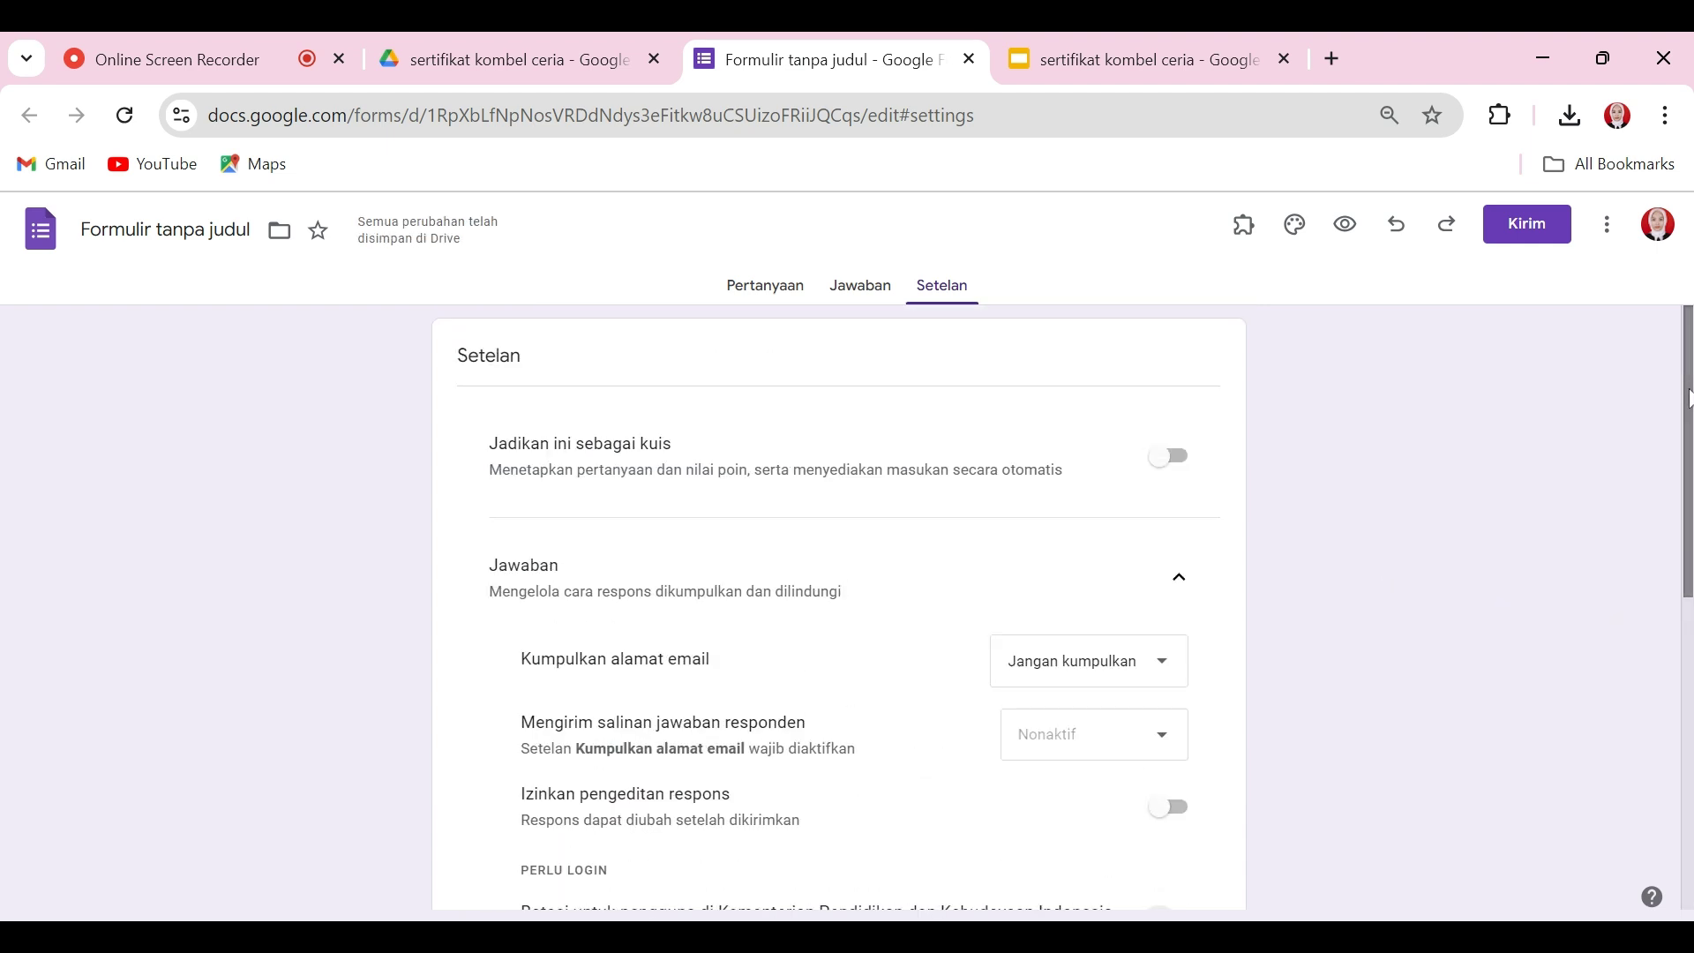
pyautogui.click(869, 296)
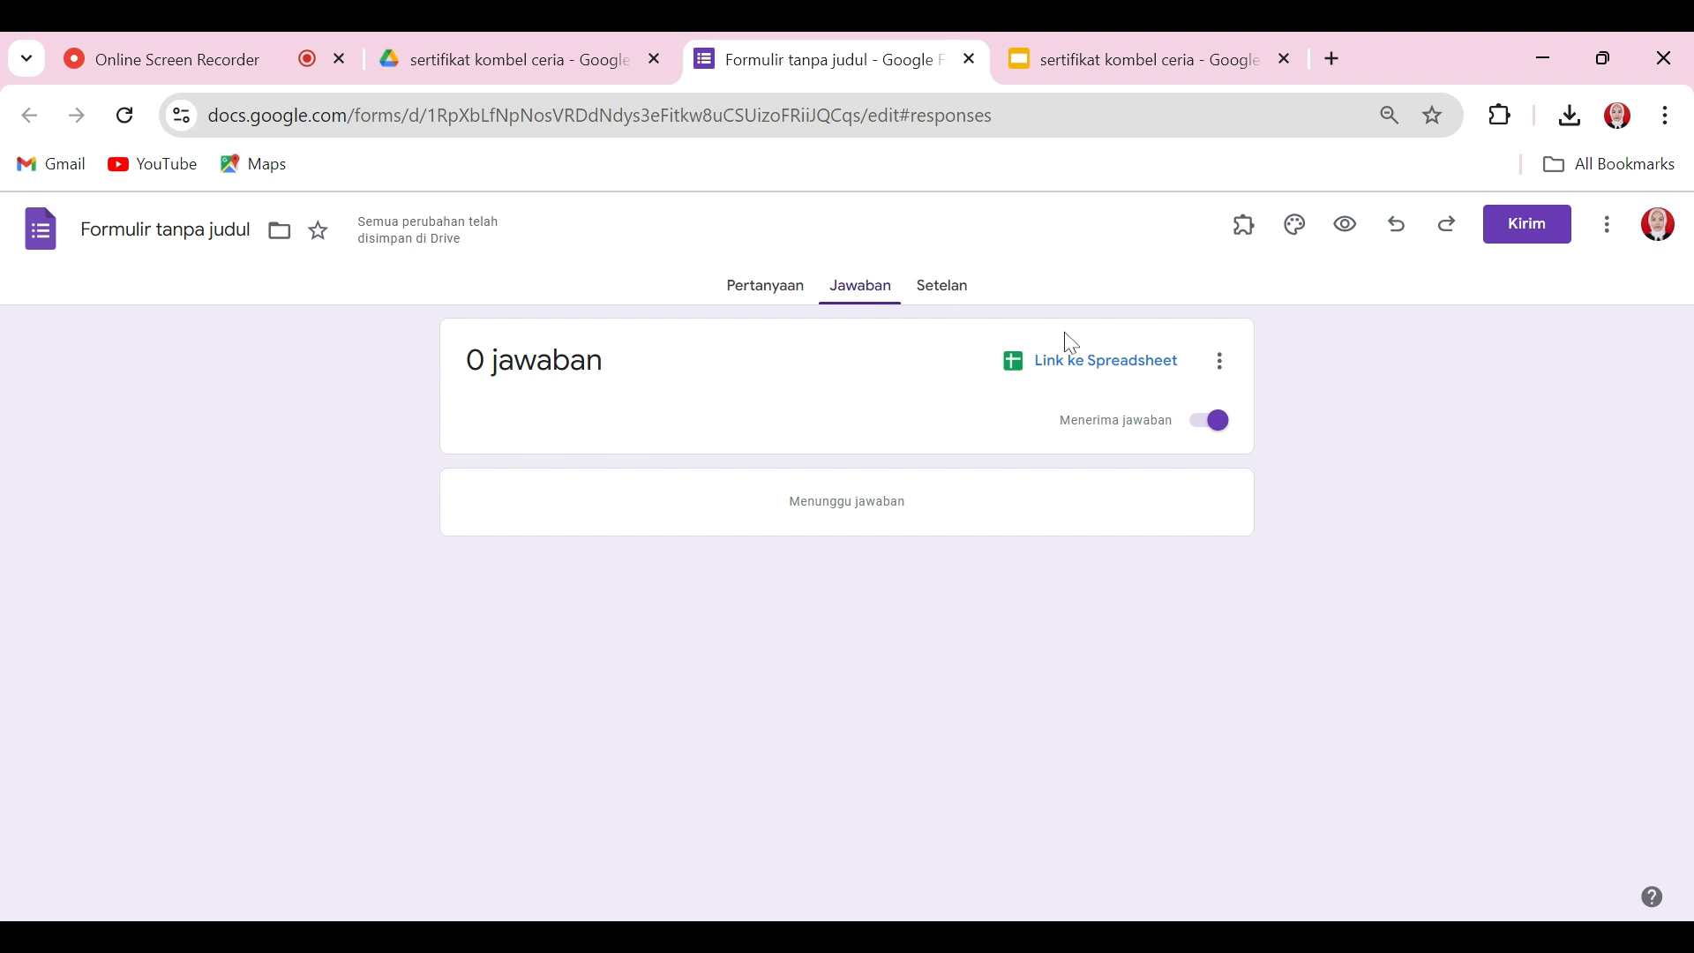
# Step: Link the form's responses to a new spreadsheet named 'sertifikat kombel ceria'
pyautogui.click(1107, 378)
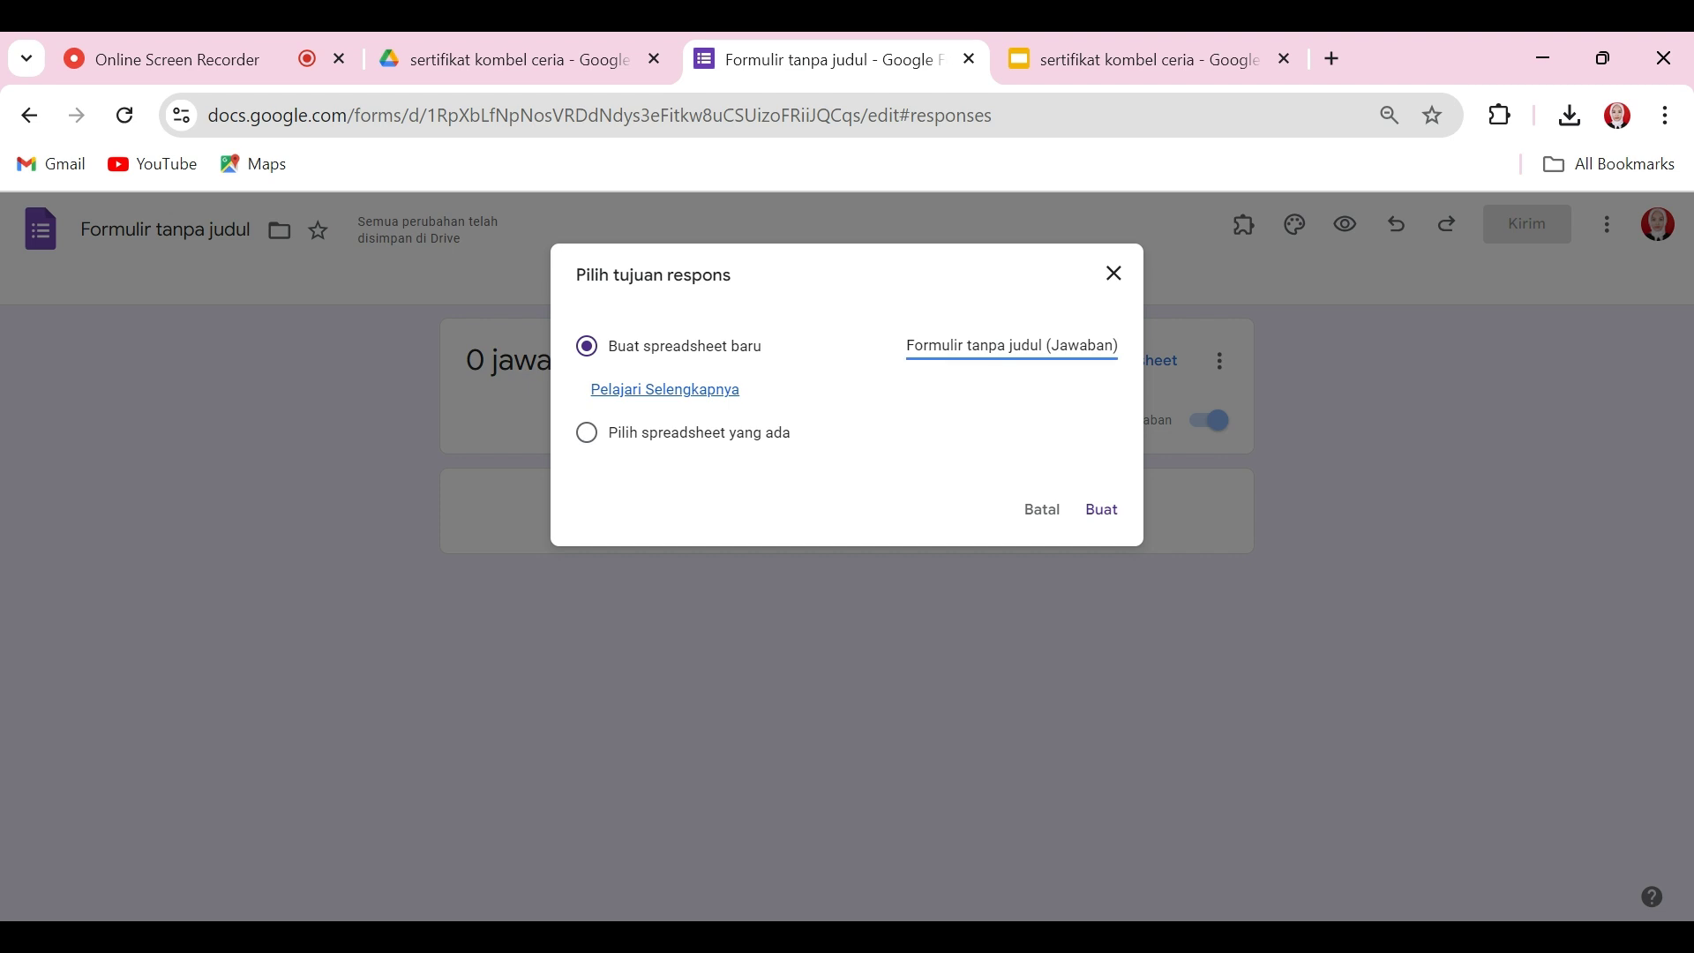
pyautogui.hotkey('ctrl', 'a')
pyautogui.write('se')
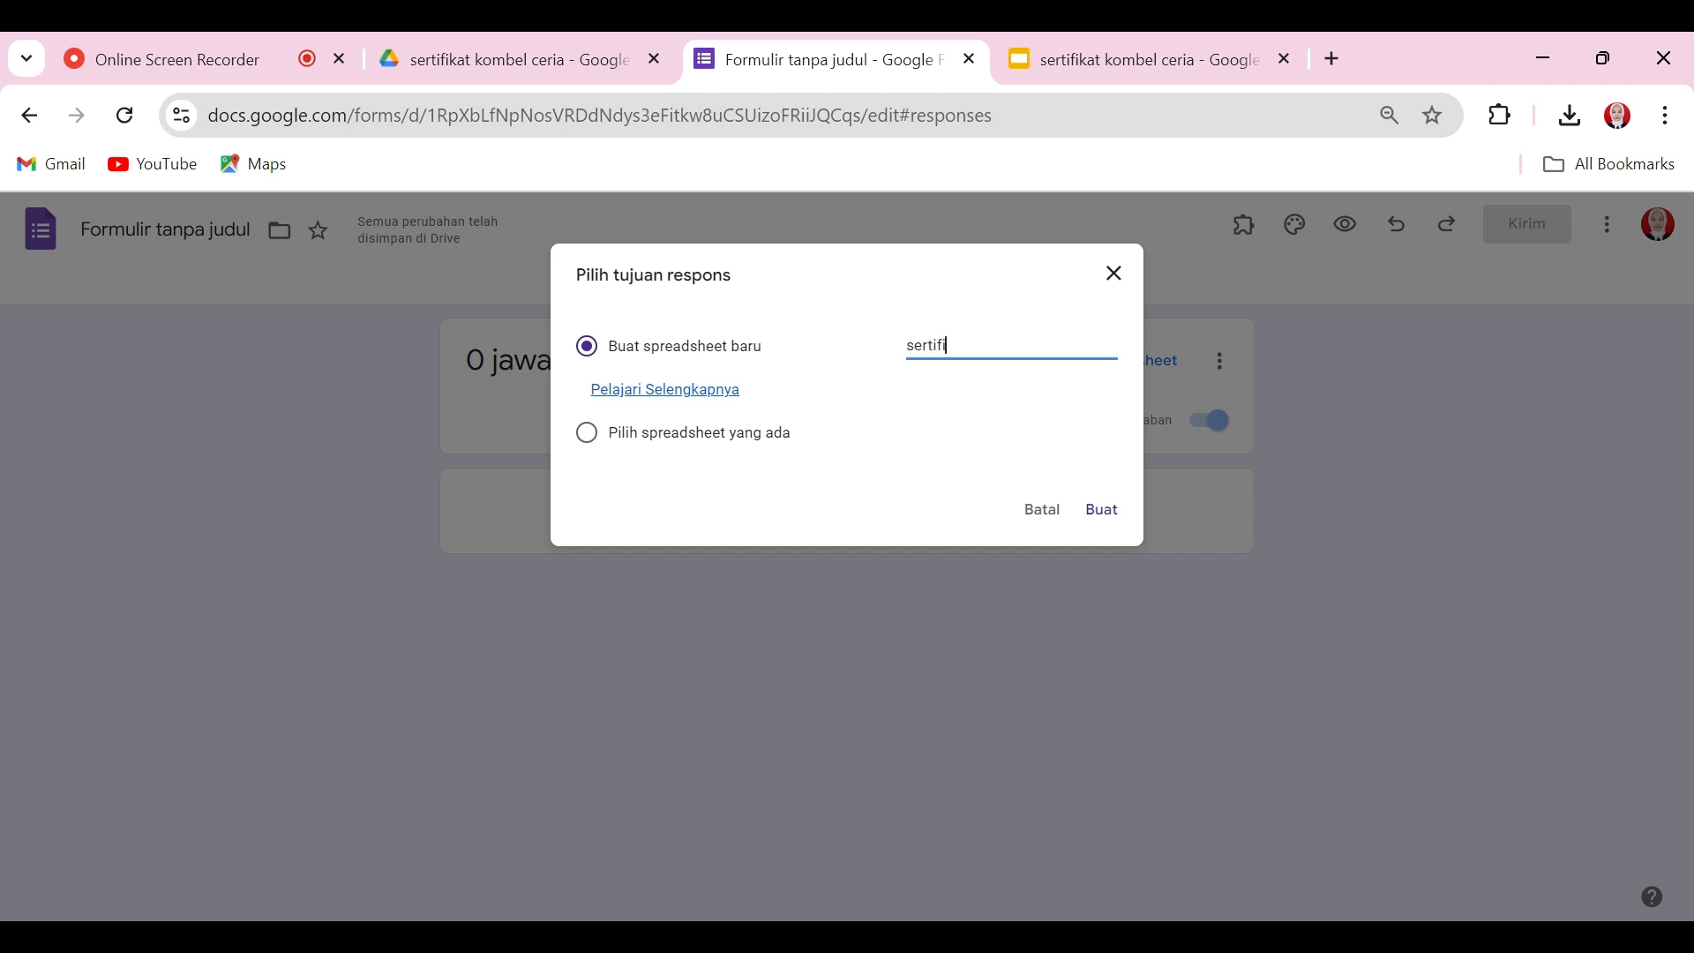
pyautogui.write('rtifikat kombel ceria')
pyautogui.click(1103, 517)
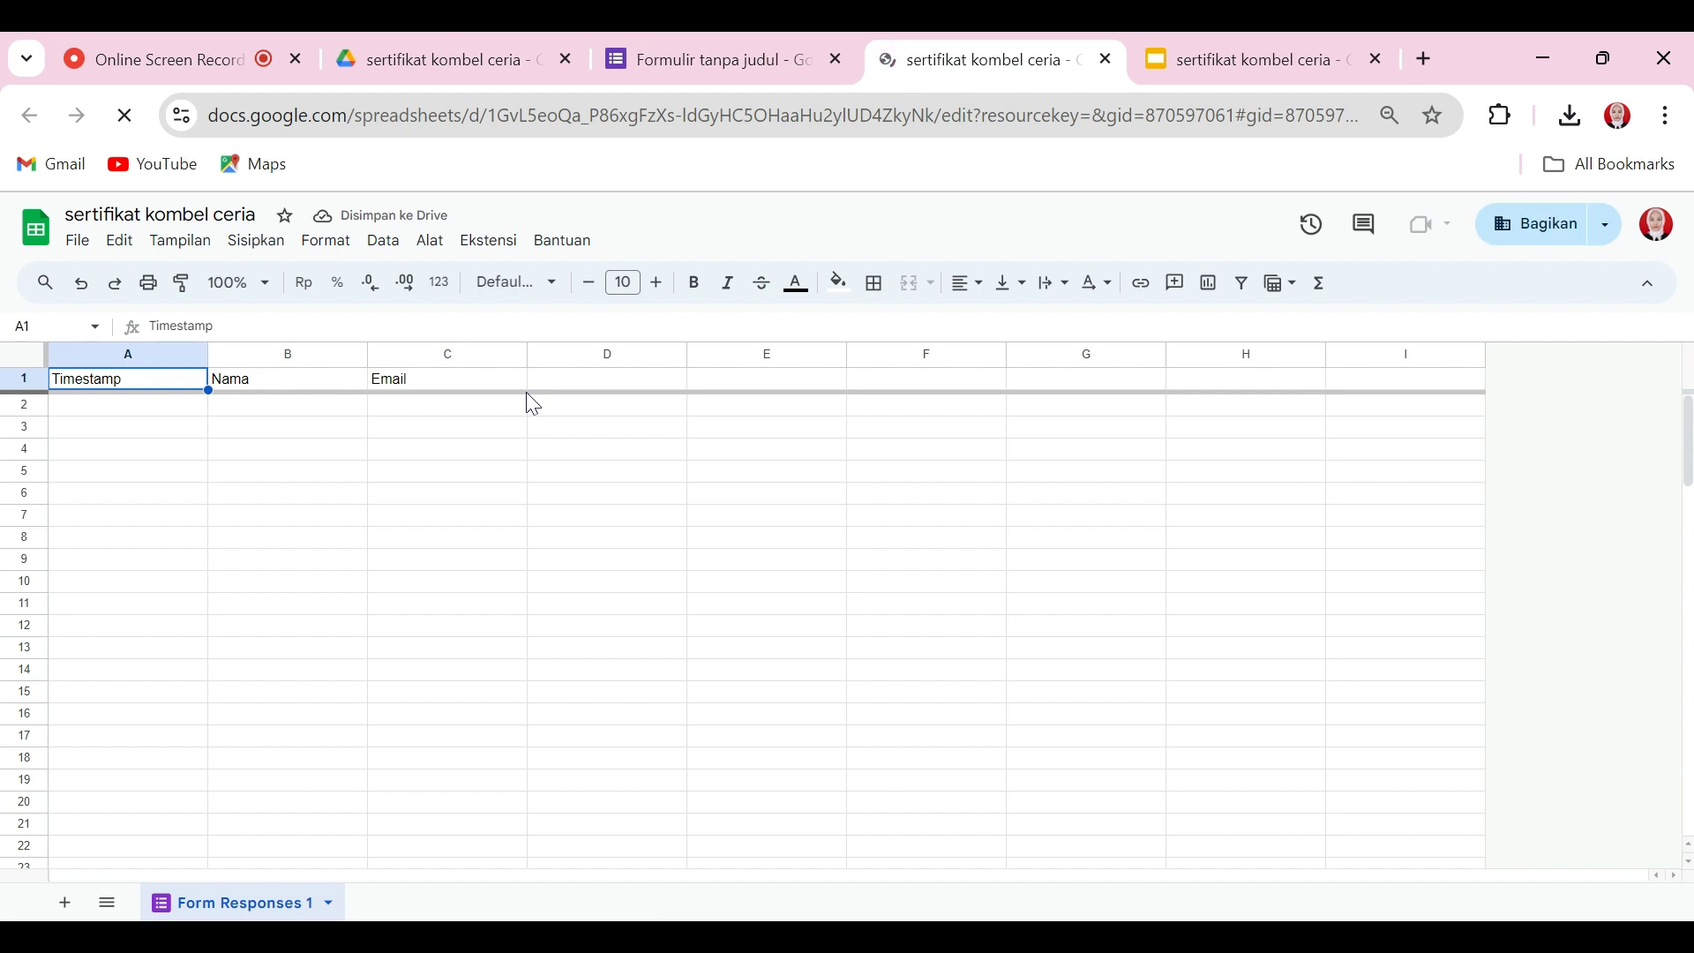
# Step: Launch AutoCrat from Extensions and start a new job named 'Sertifikat kombel ceria'
pyautogui.click(490, 243)
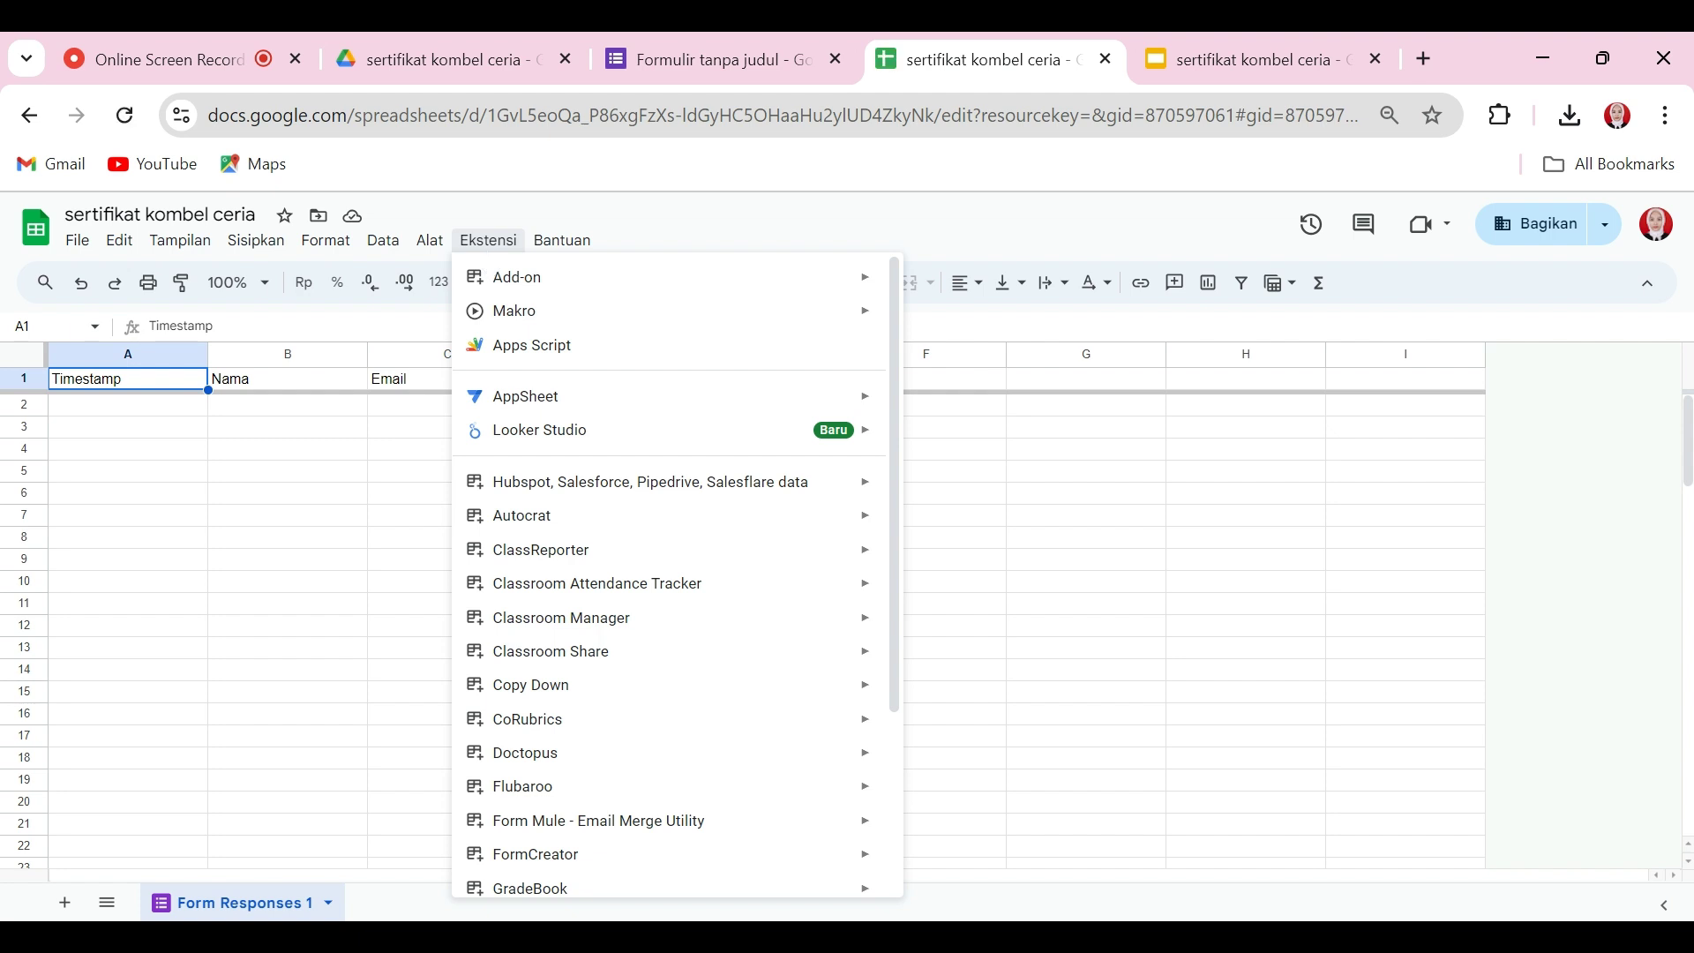
pyautogui.moveTo(545, 526)
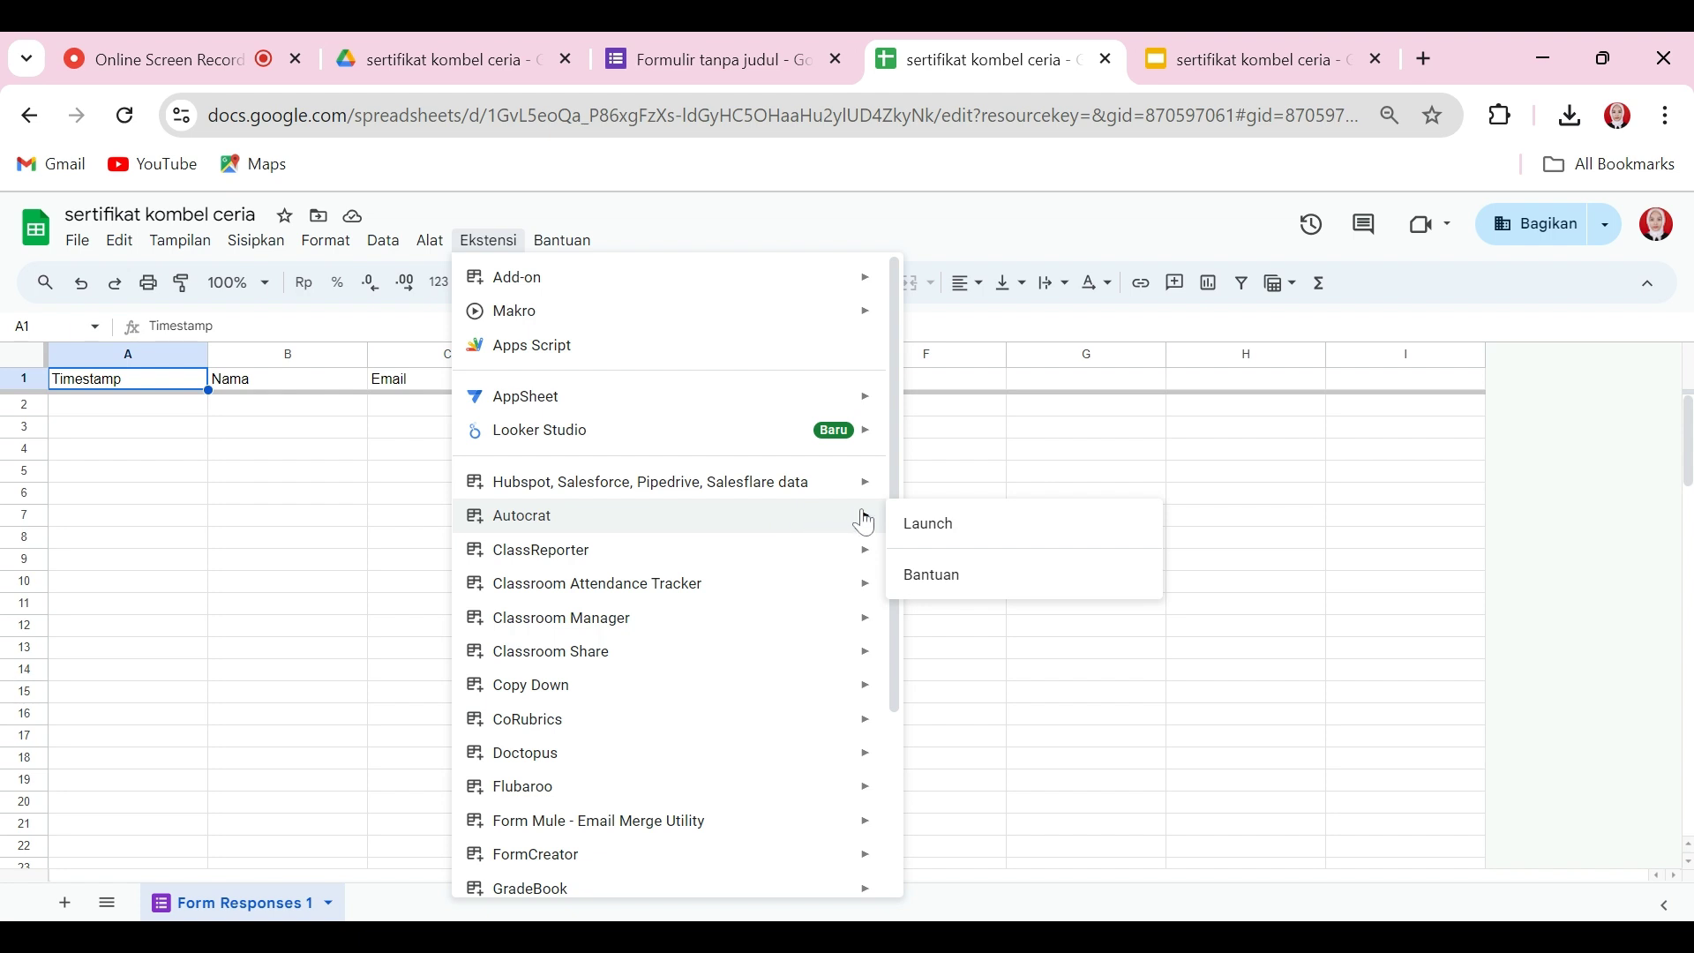
pyautogui.click(944, 530)
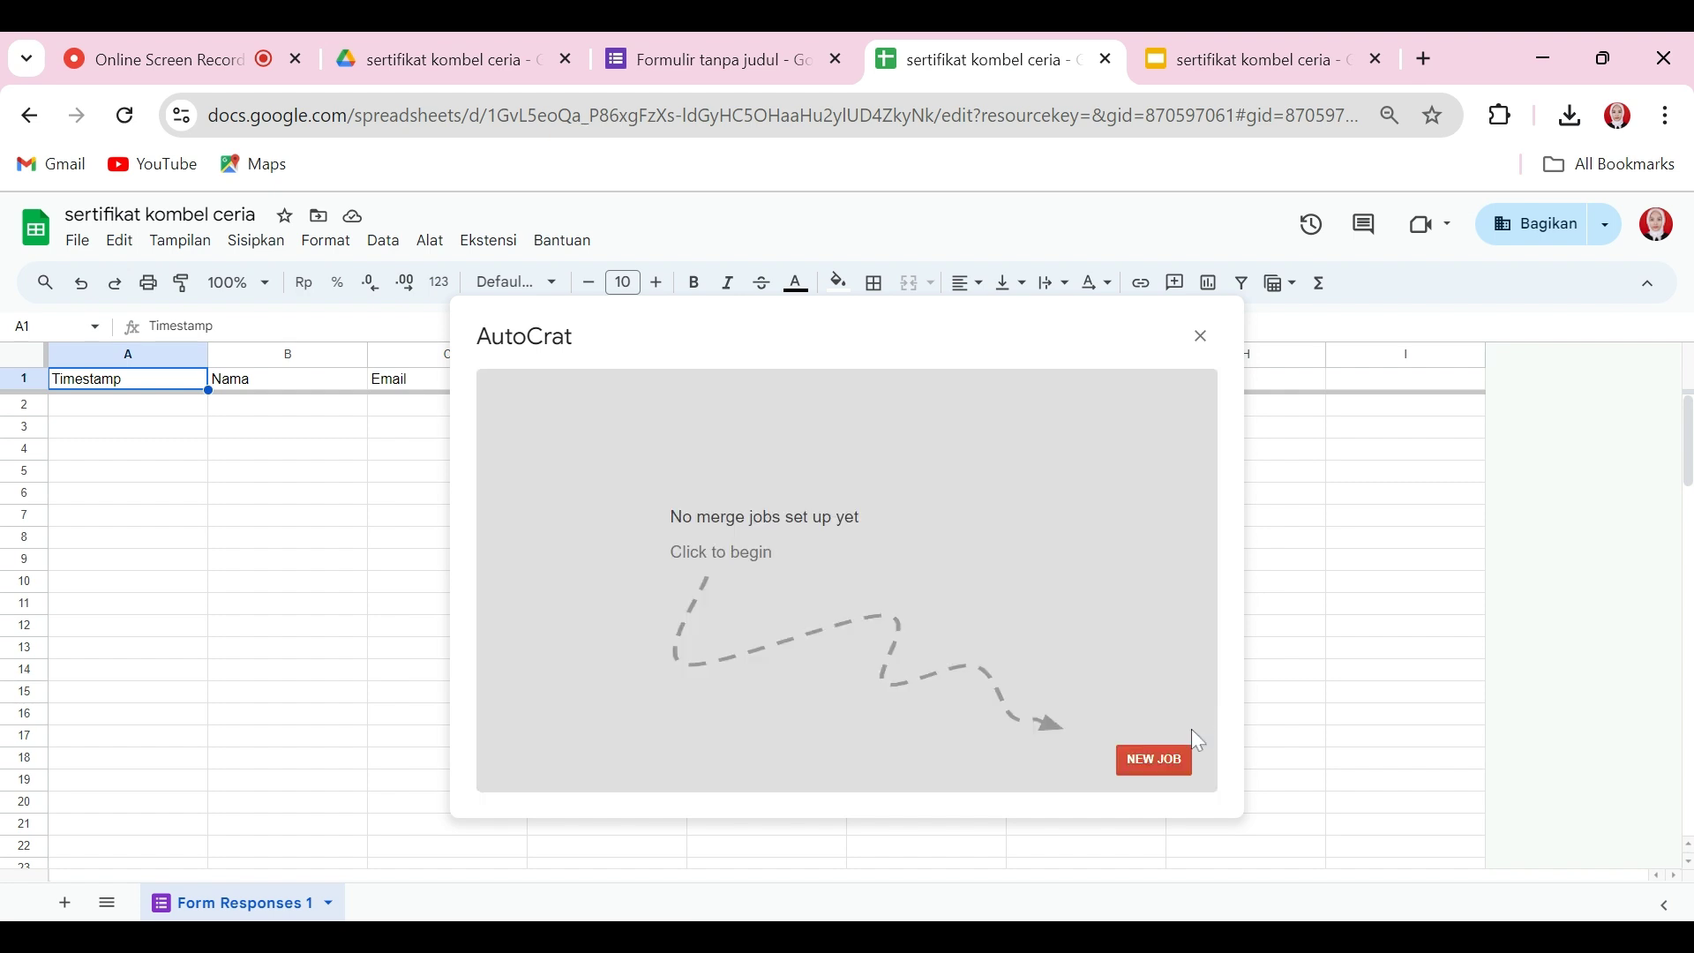
pyautogui.click(1154, 761)
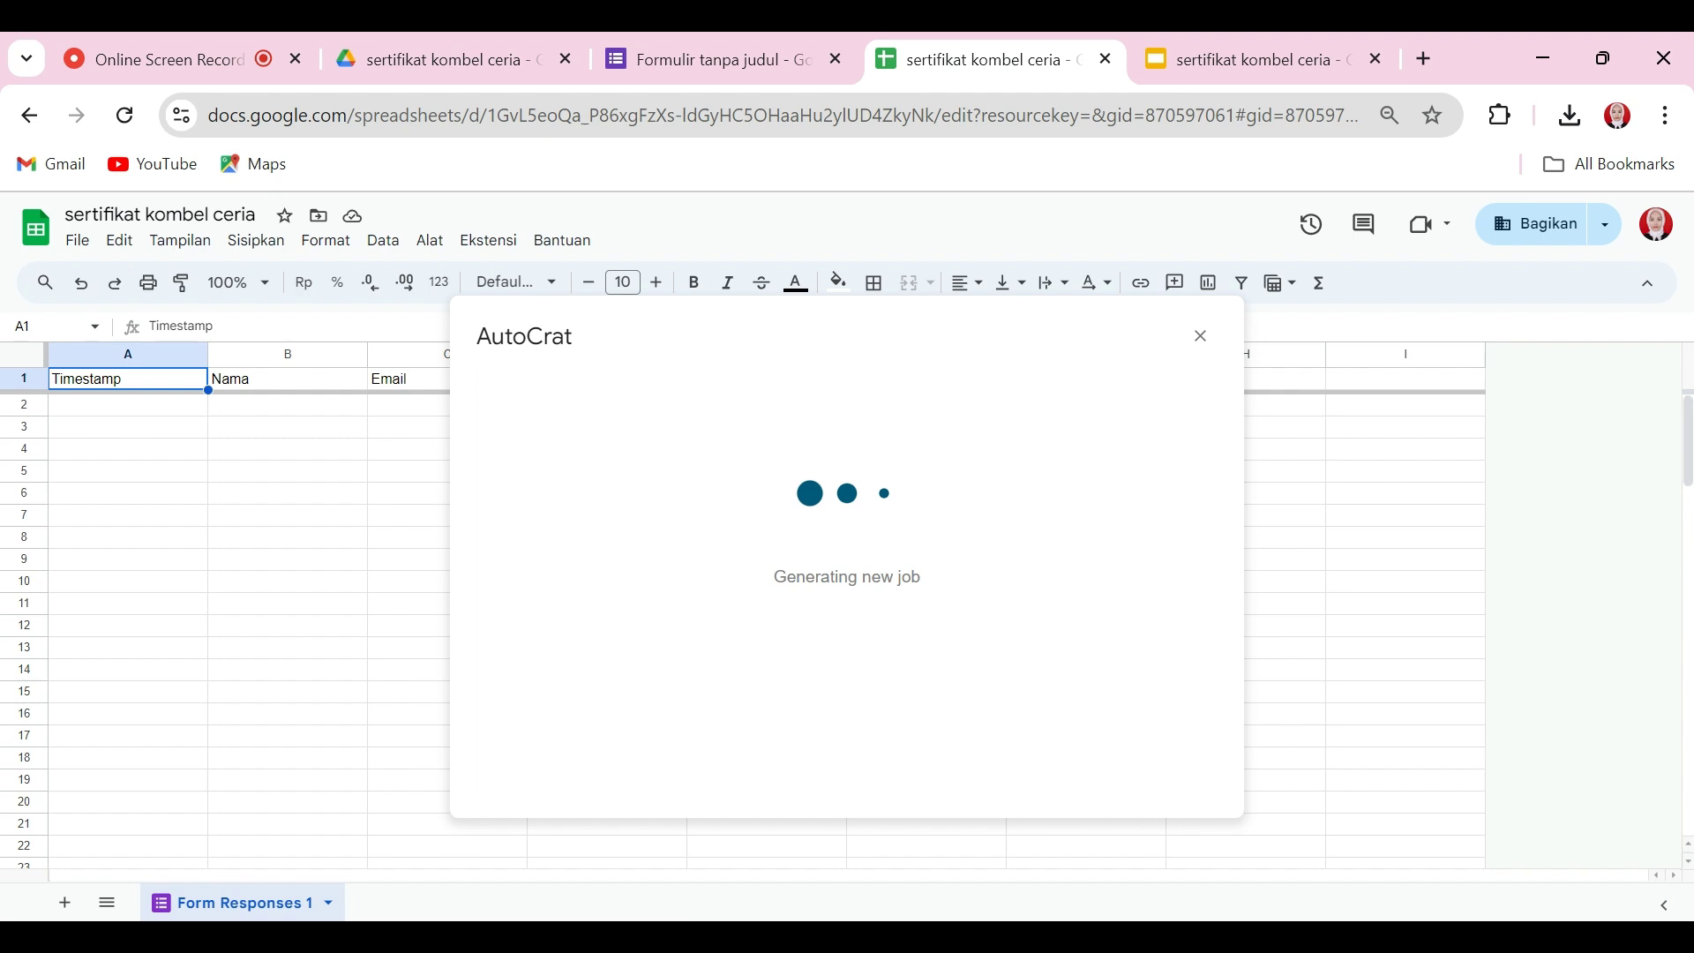
pyautogui.click(527, 477)
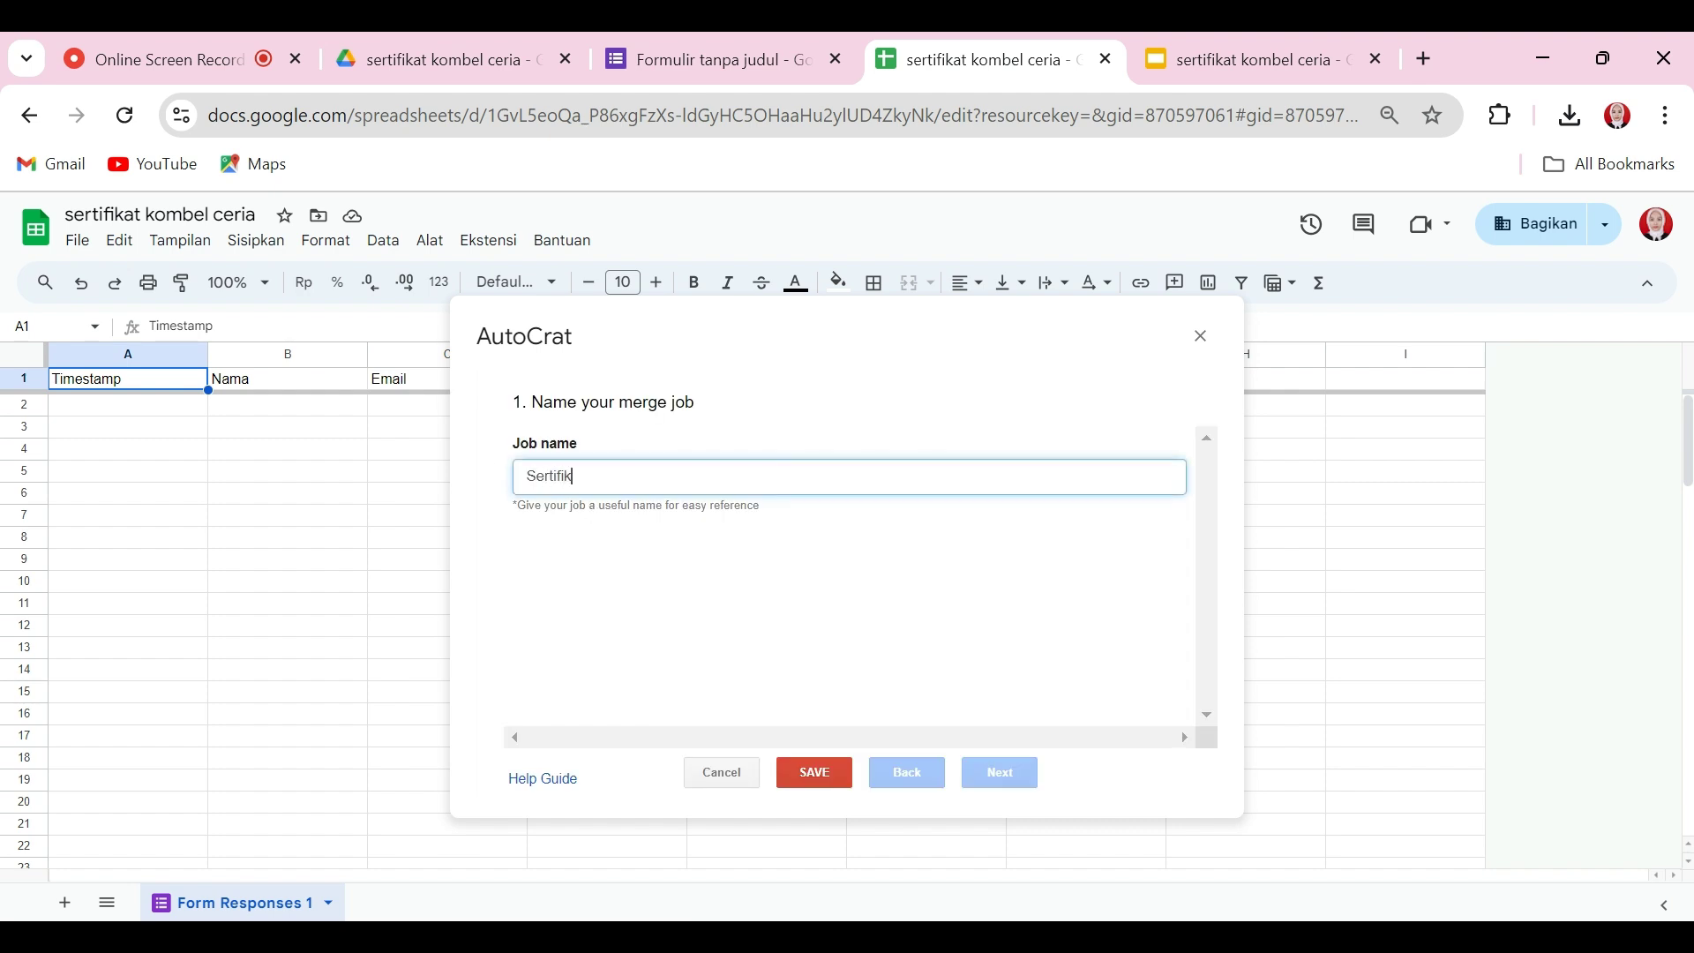
pyautogui.write('Sertifikat kombel ceria')
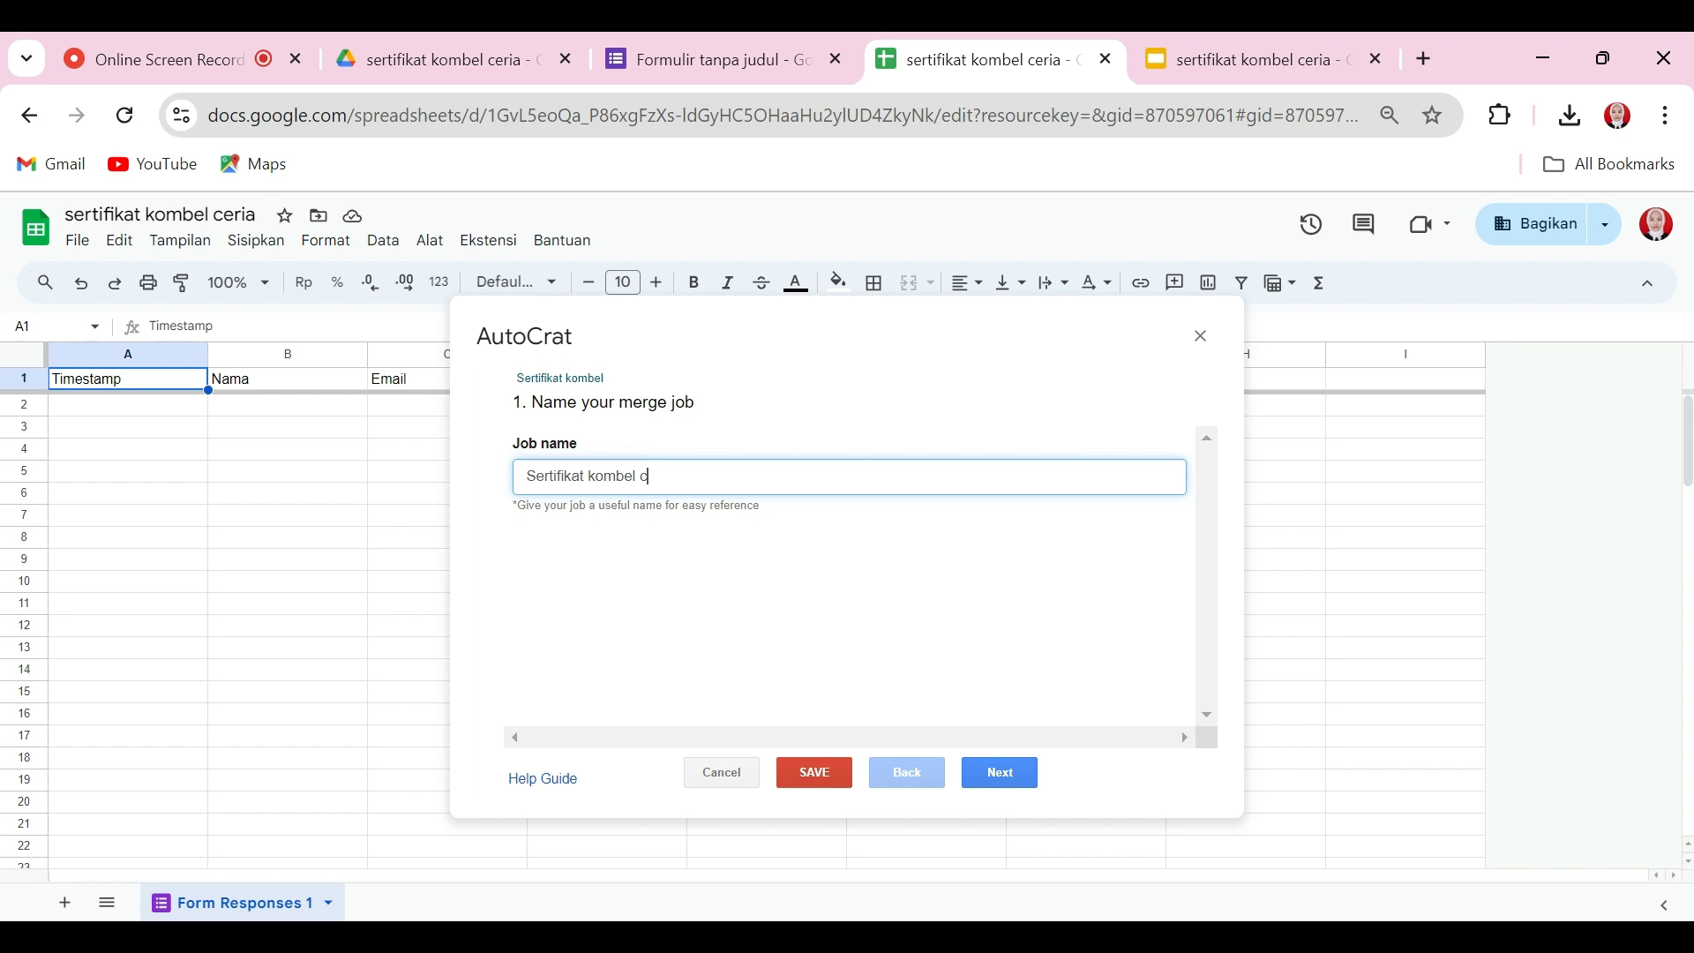
# Step: Choose the 'sertifikat kombel ceria' Slides file from Drive as the job's template
pyautogui.click(997, 773)
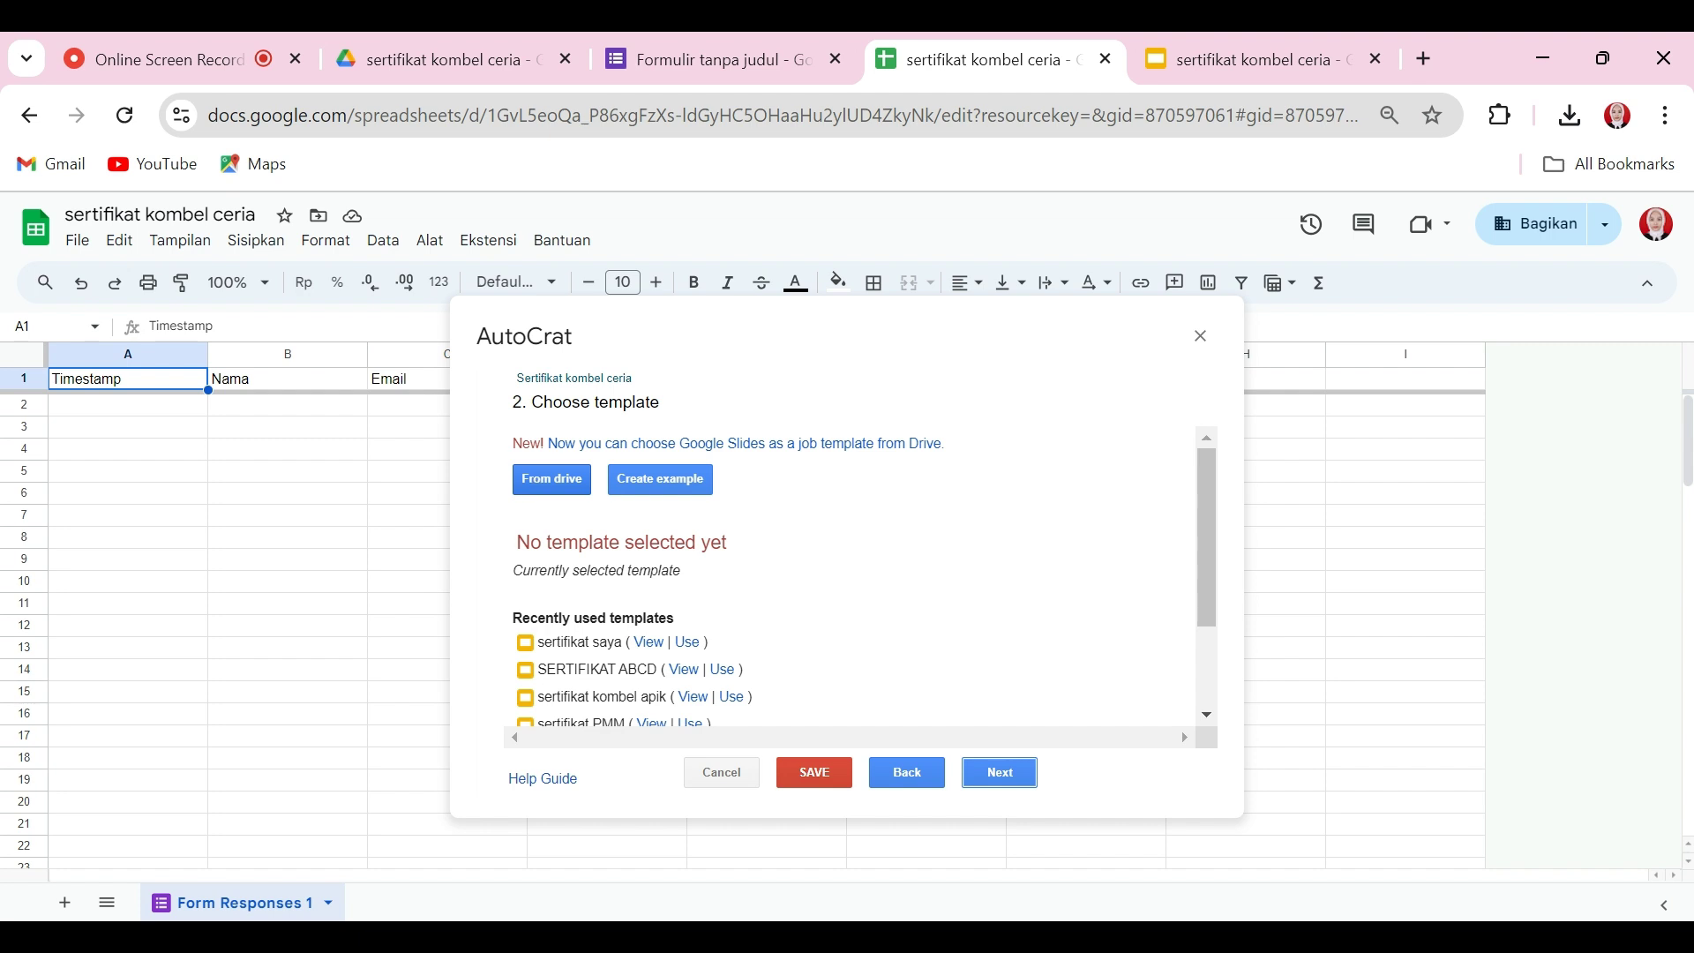
pyautogui.click(534, 483)
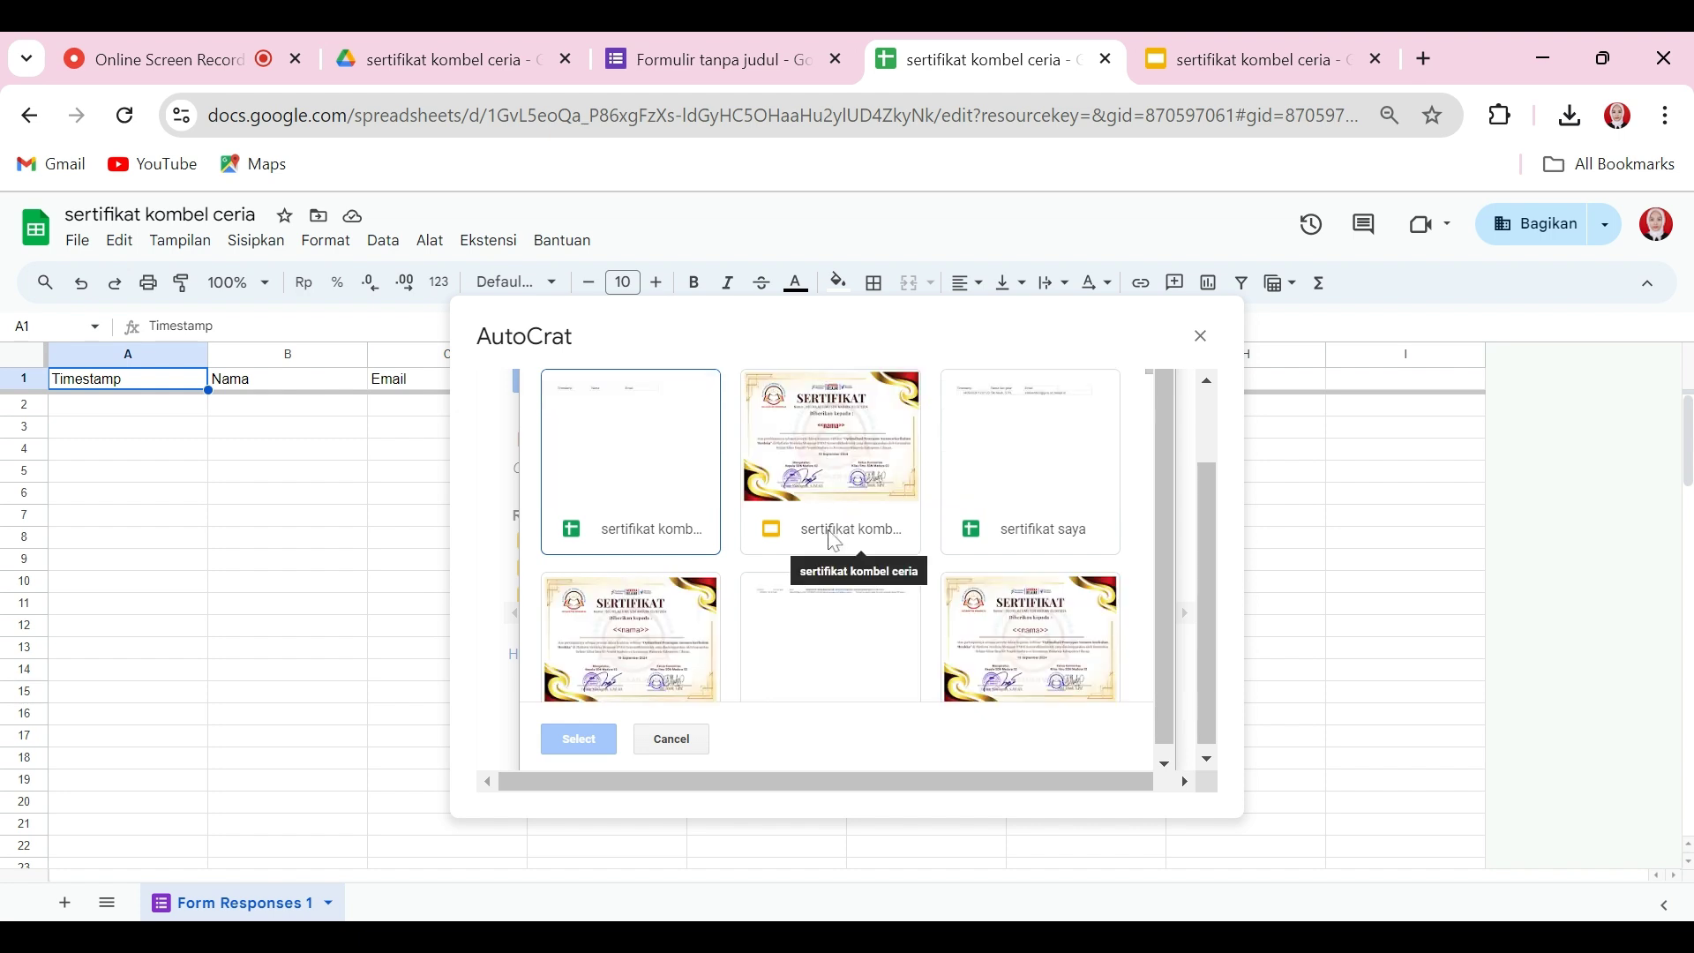
pyautogui.click(809, 467)
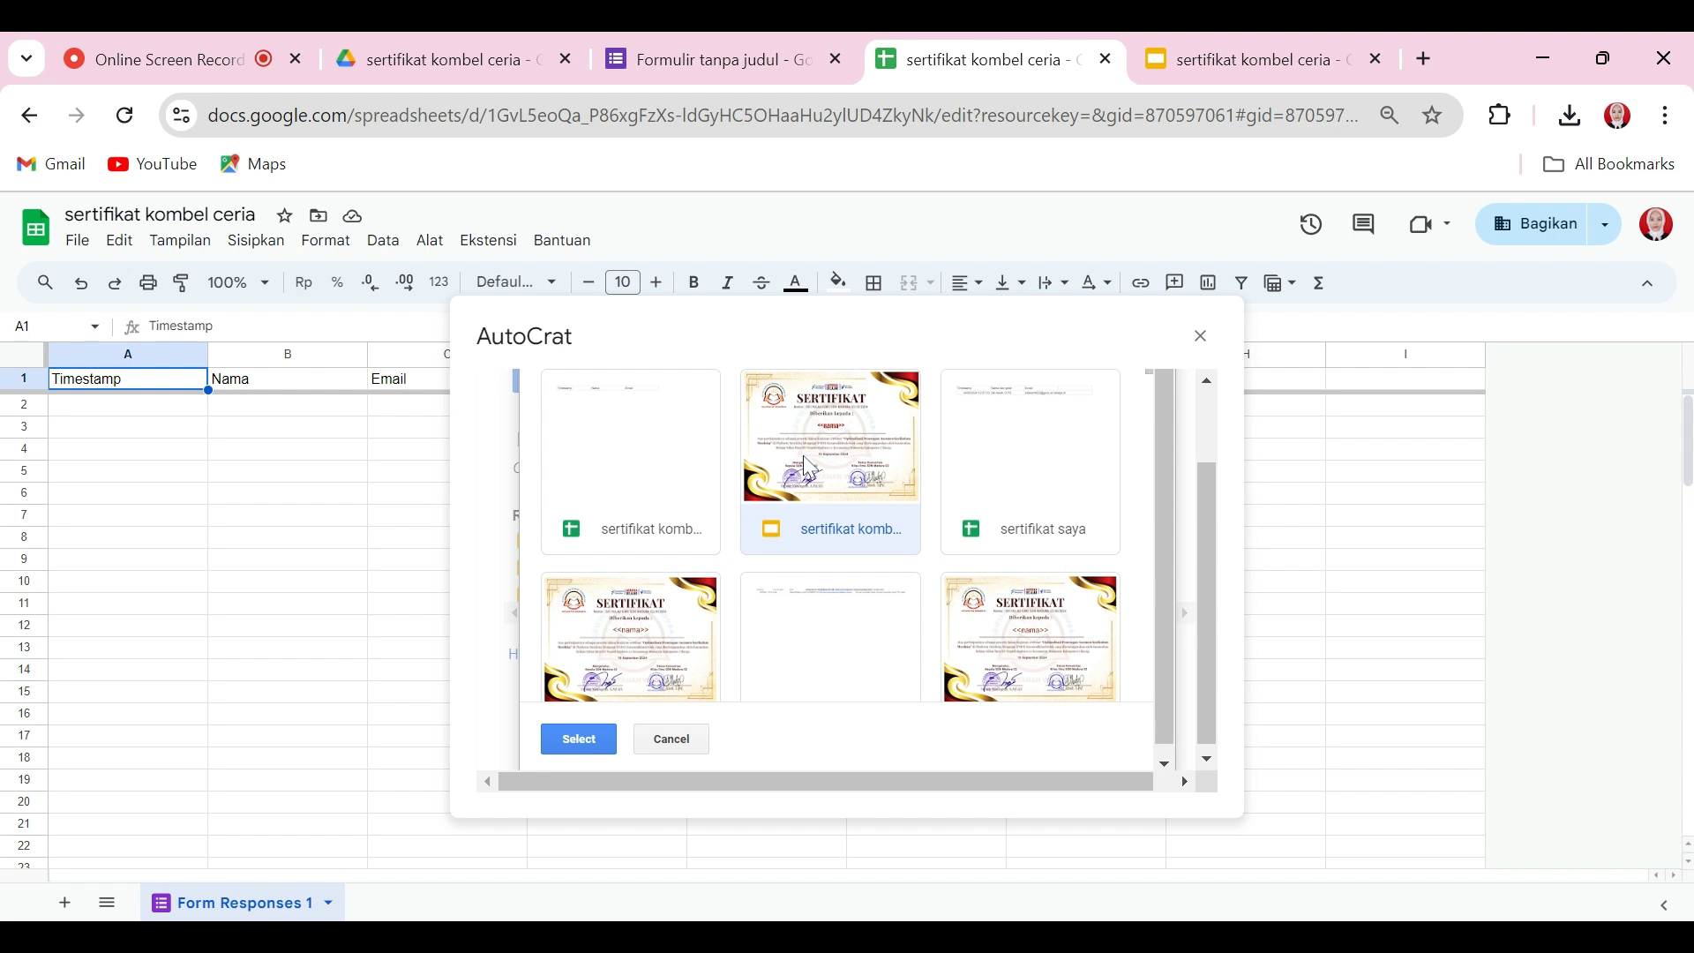
pyautogui.doubleClick(809, 450)
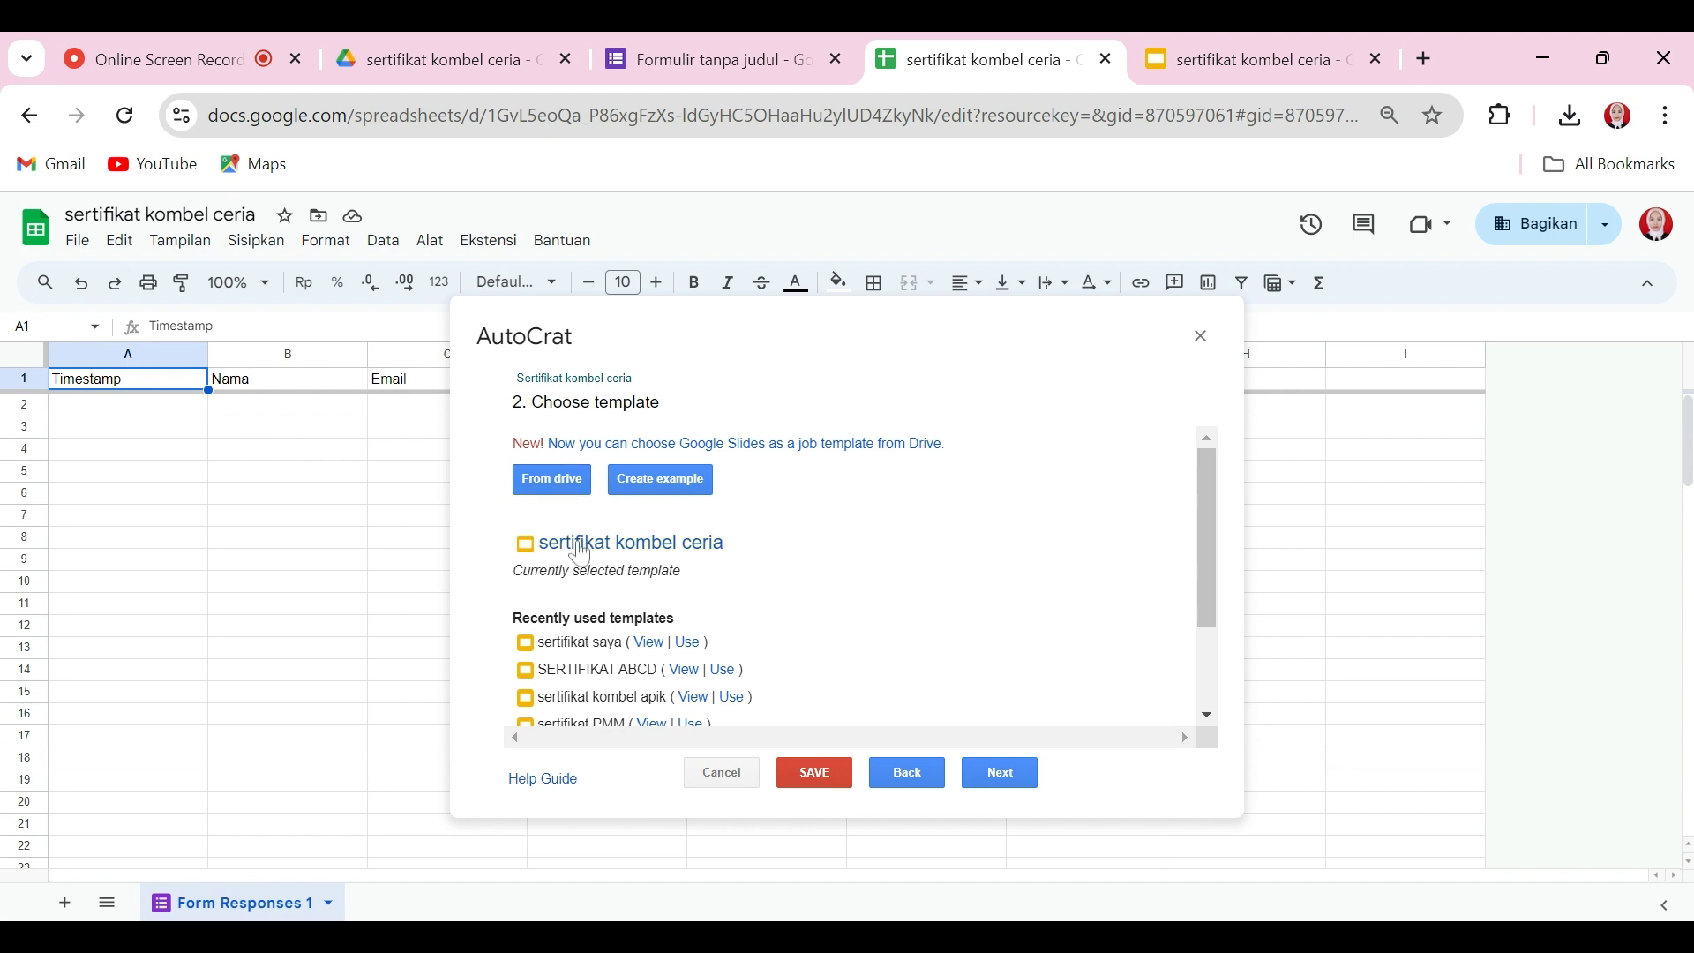
pyautogui.moveTo(1207, 583); pyautogui.dragTo(1218, 702)
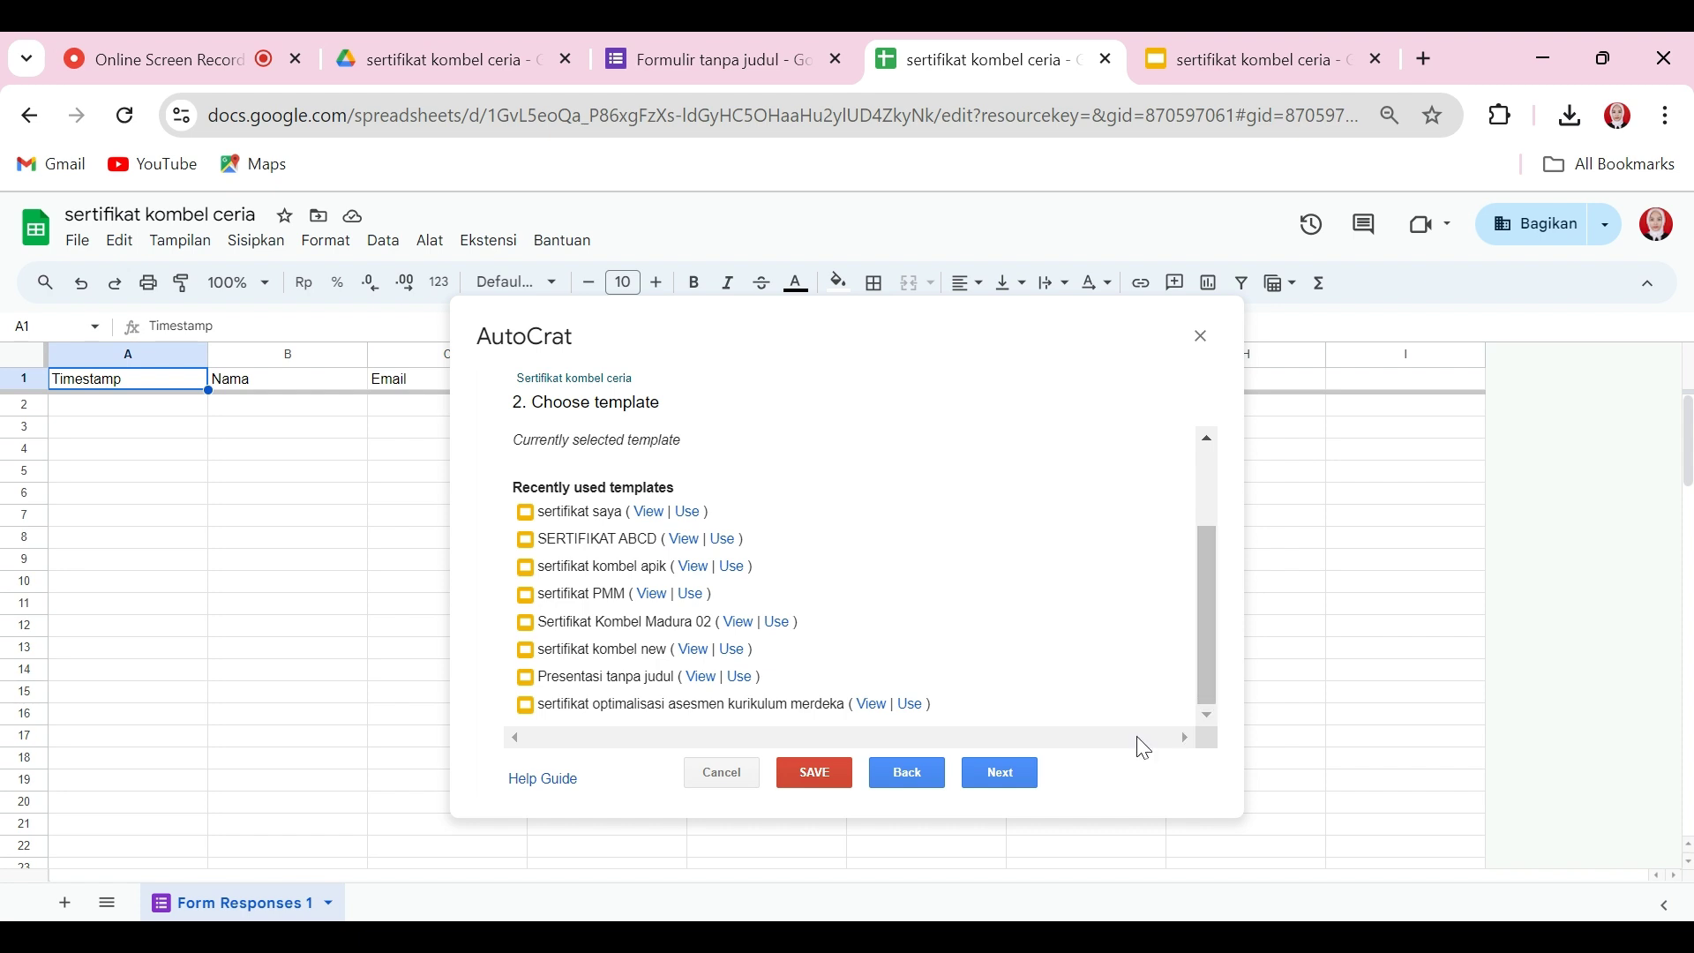
pyautogui.click(1004, 780)
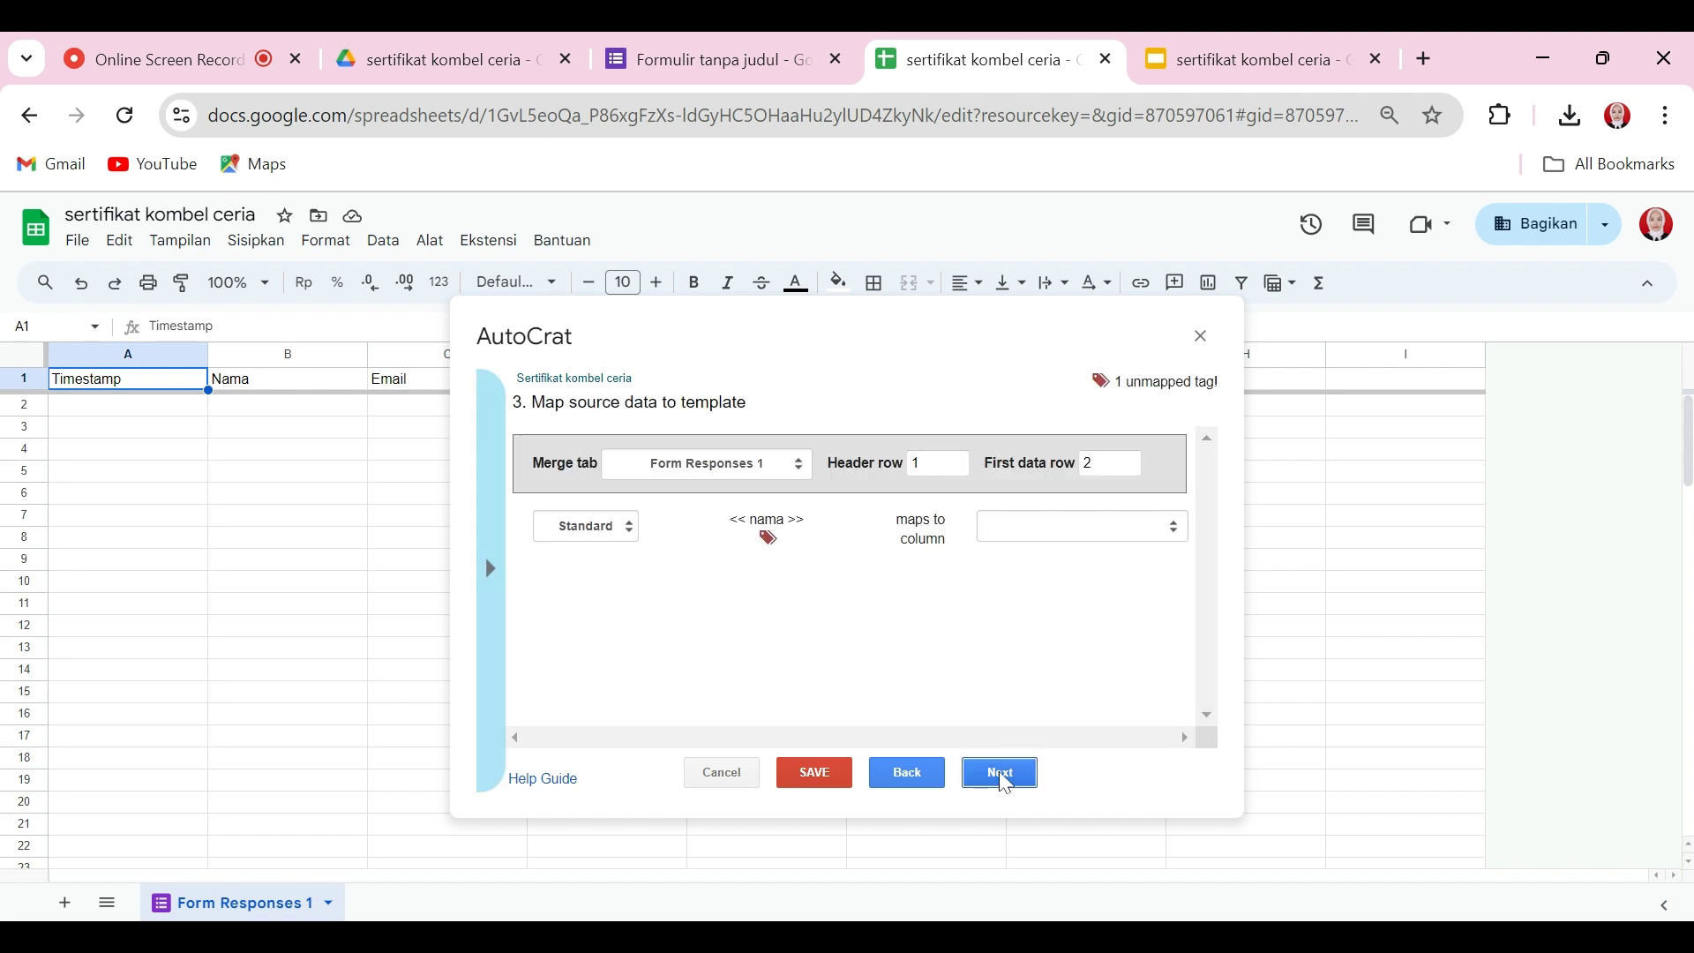
# Step: Map the <<nama>> template tag to the Nama column, checking the form's questions
pyautogui.click(1007, 542)
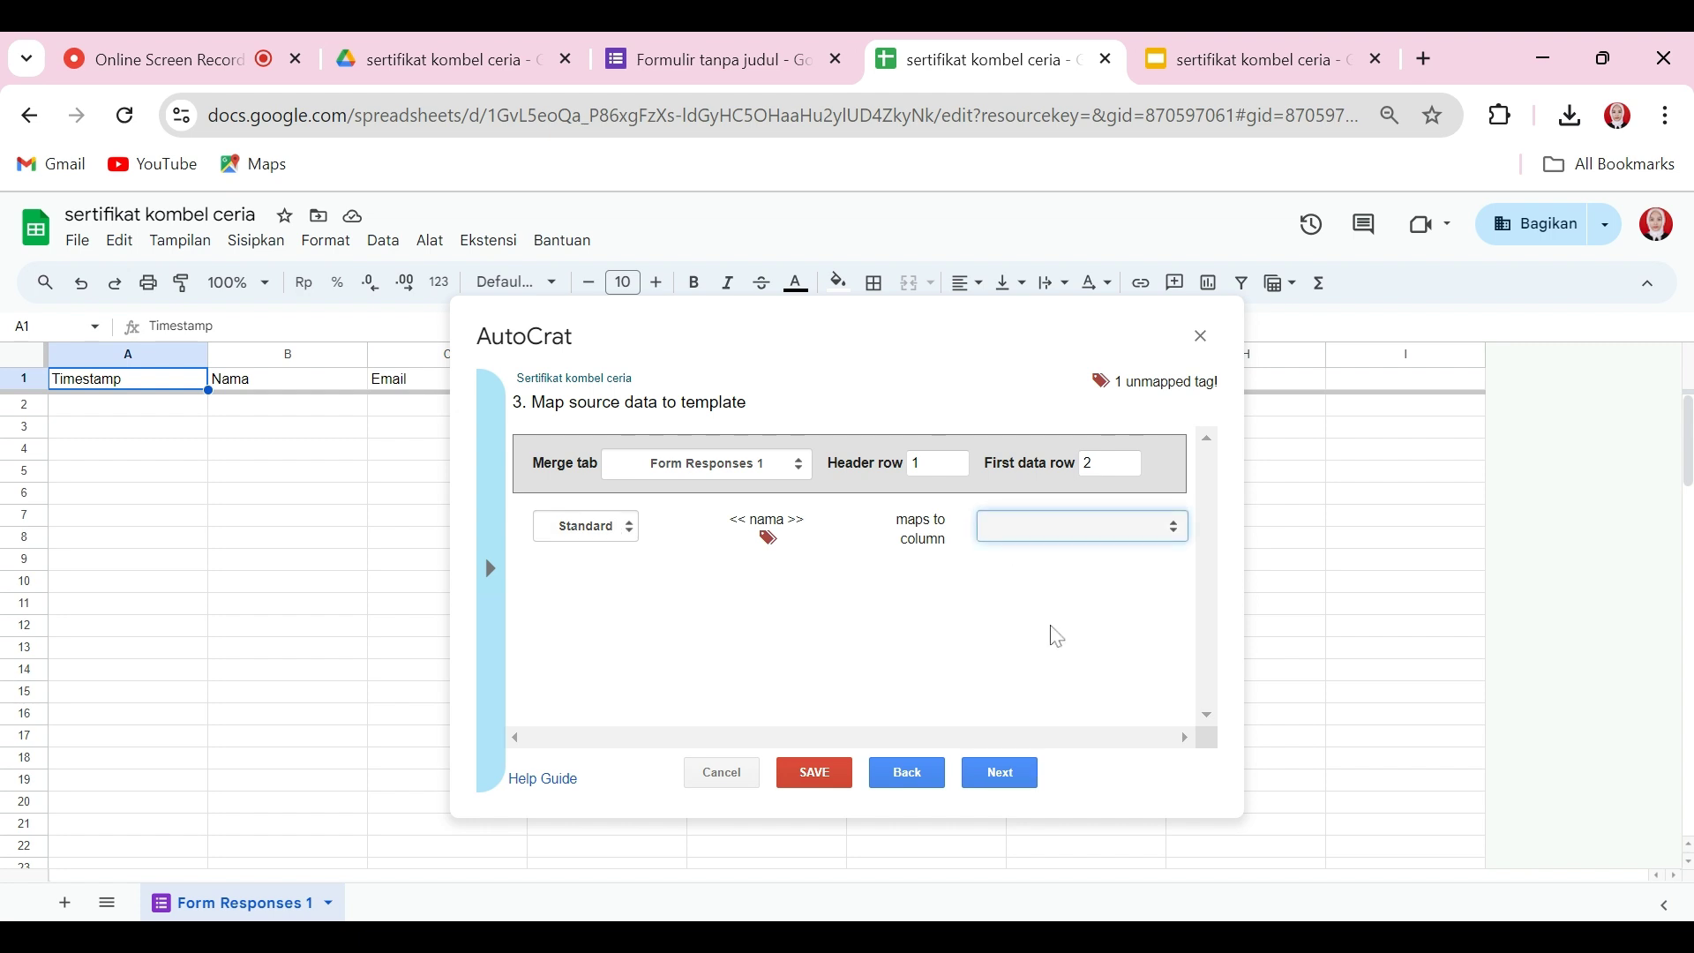
pyautogui.click(1057, 637)
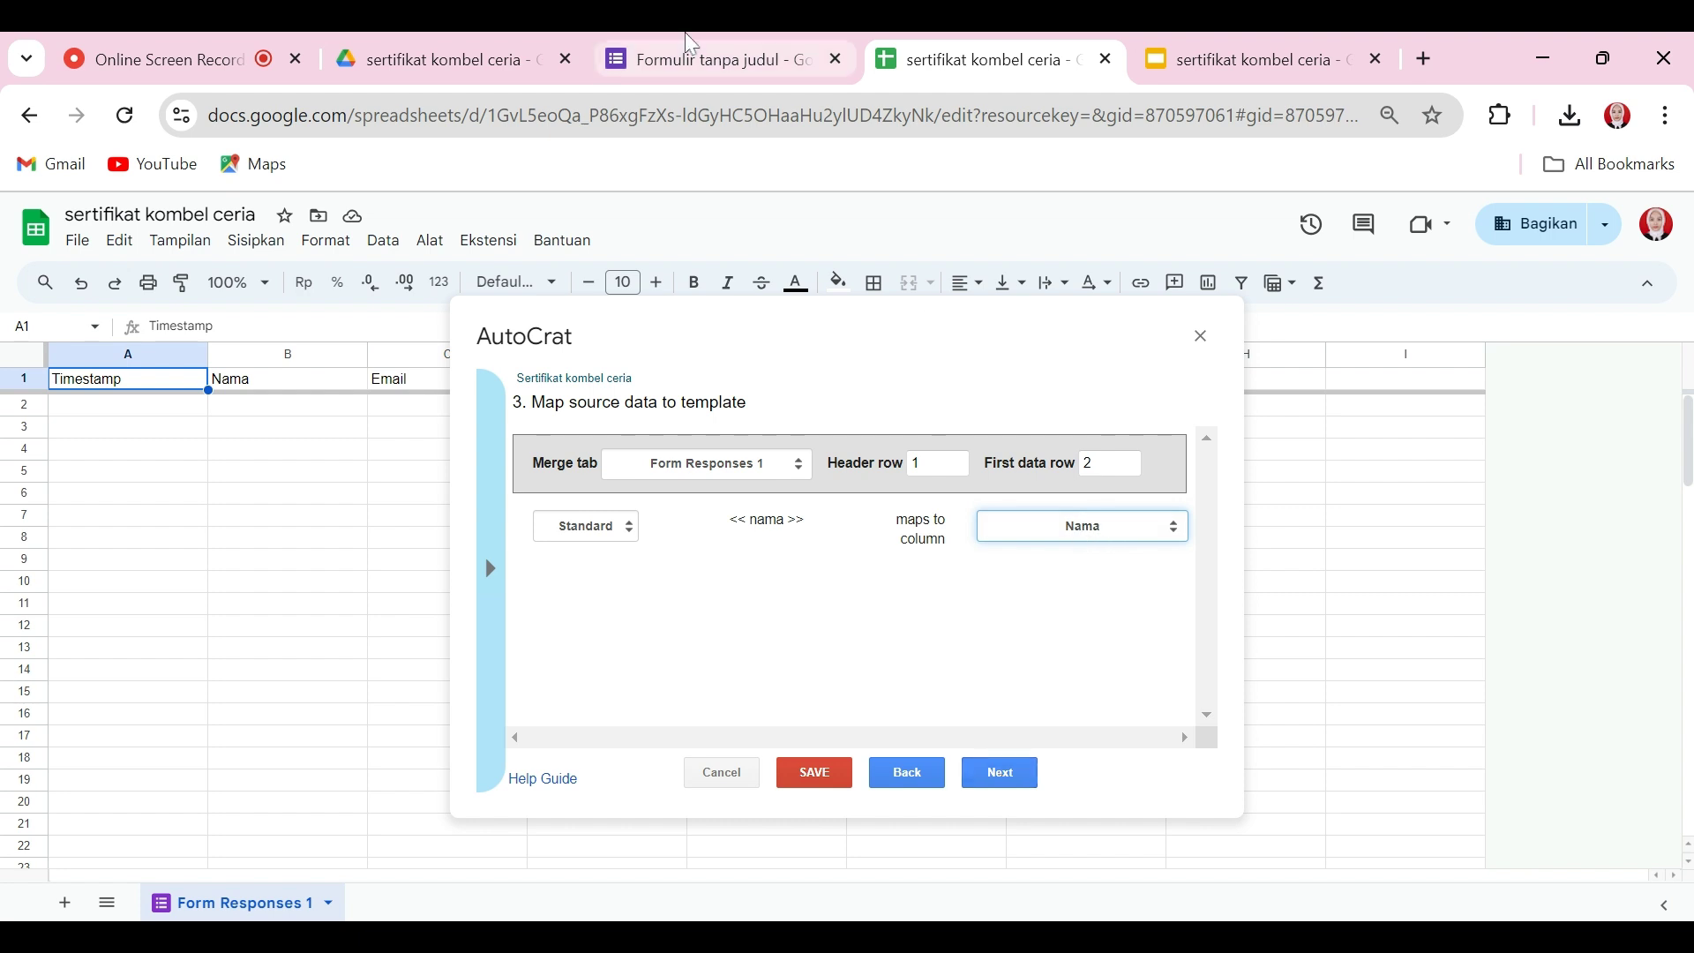
pyautogui.click(688, 54)
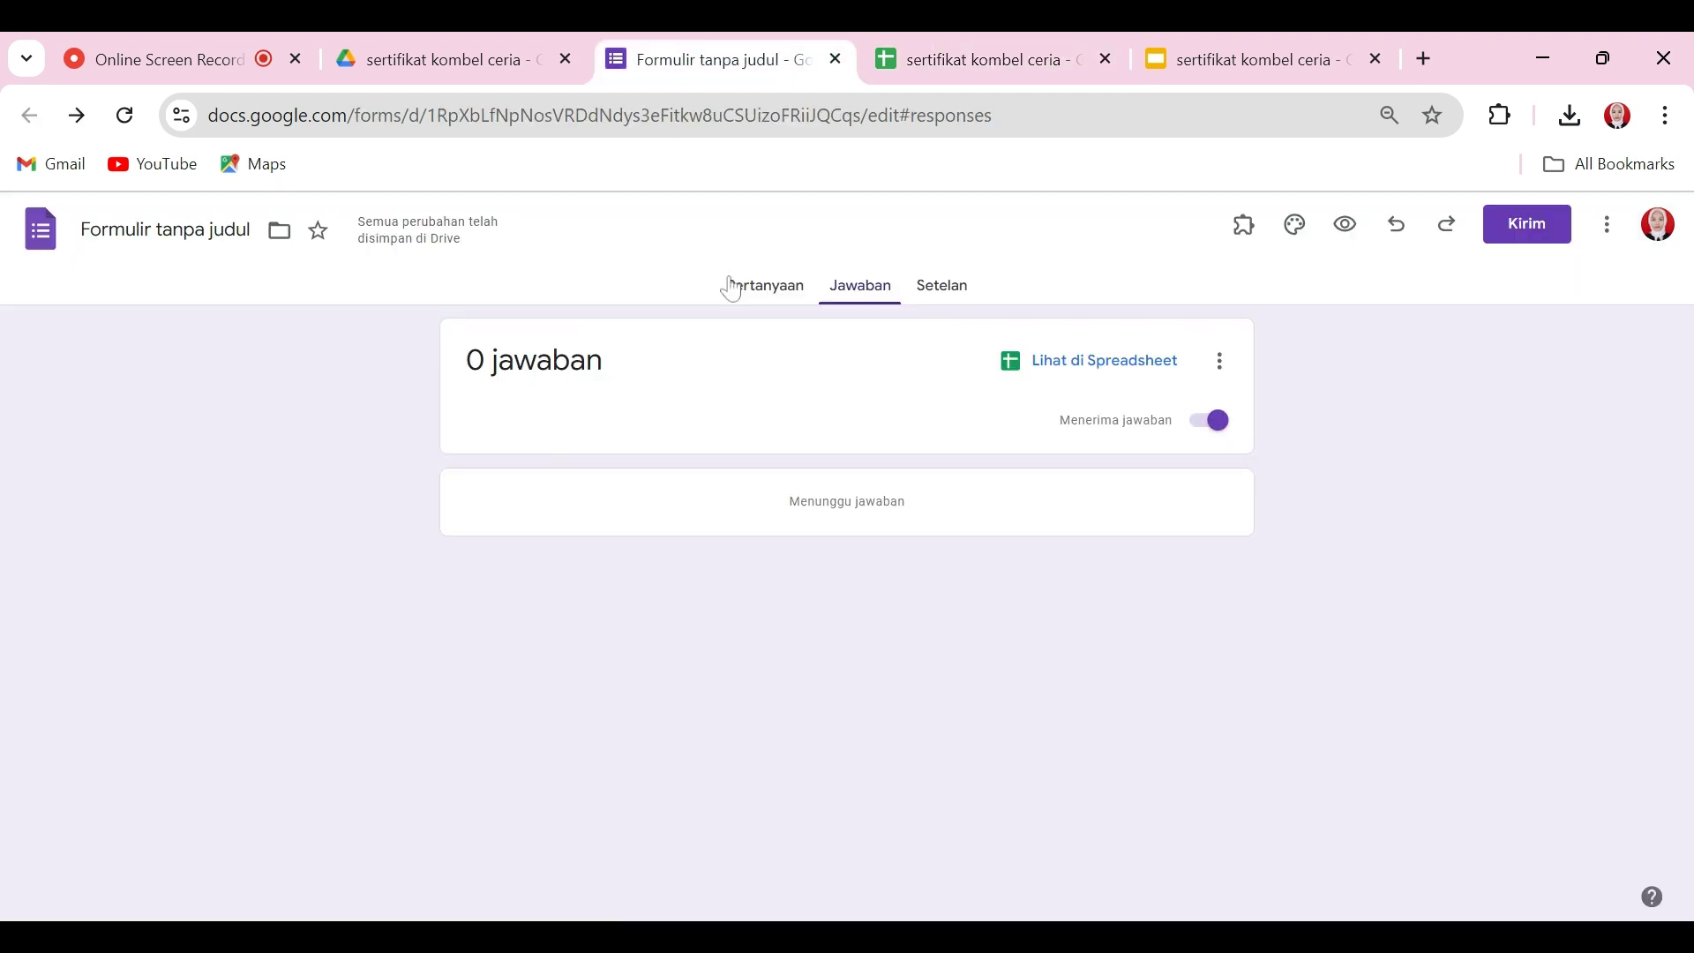
pyautogui.click(741, 284)
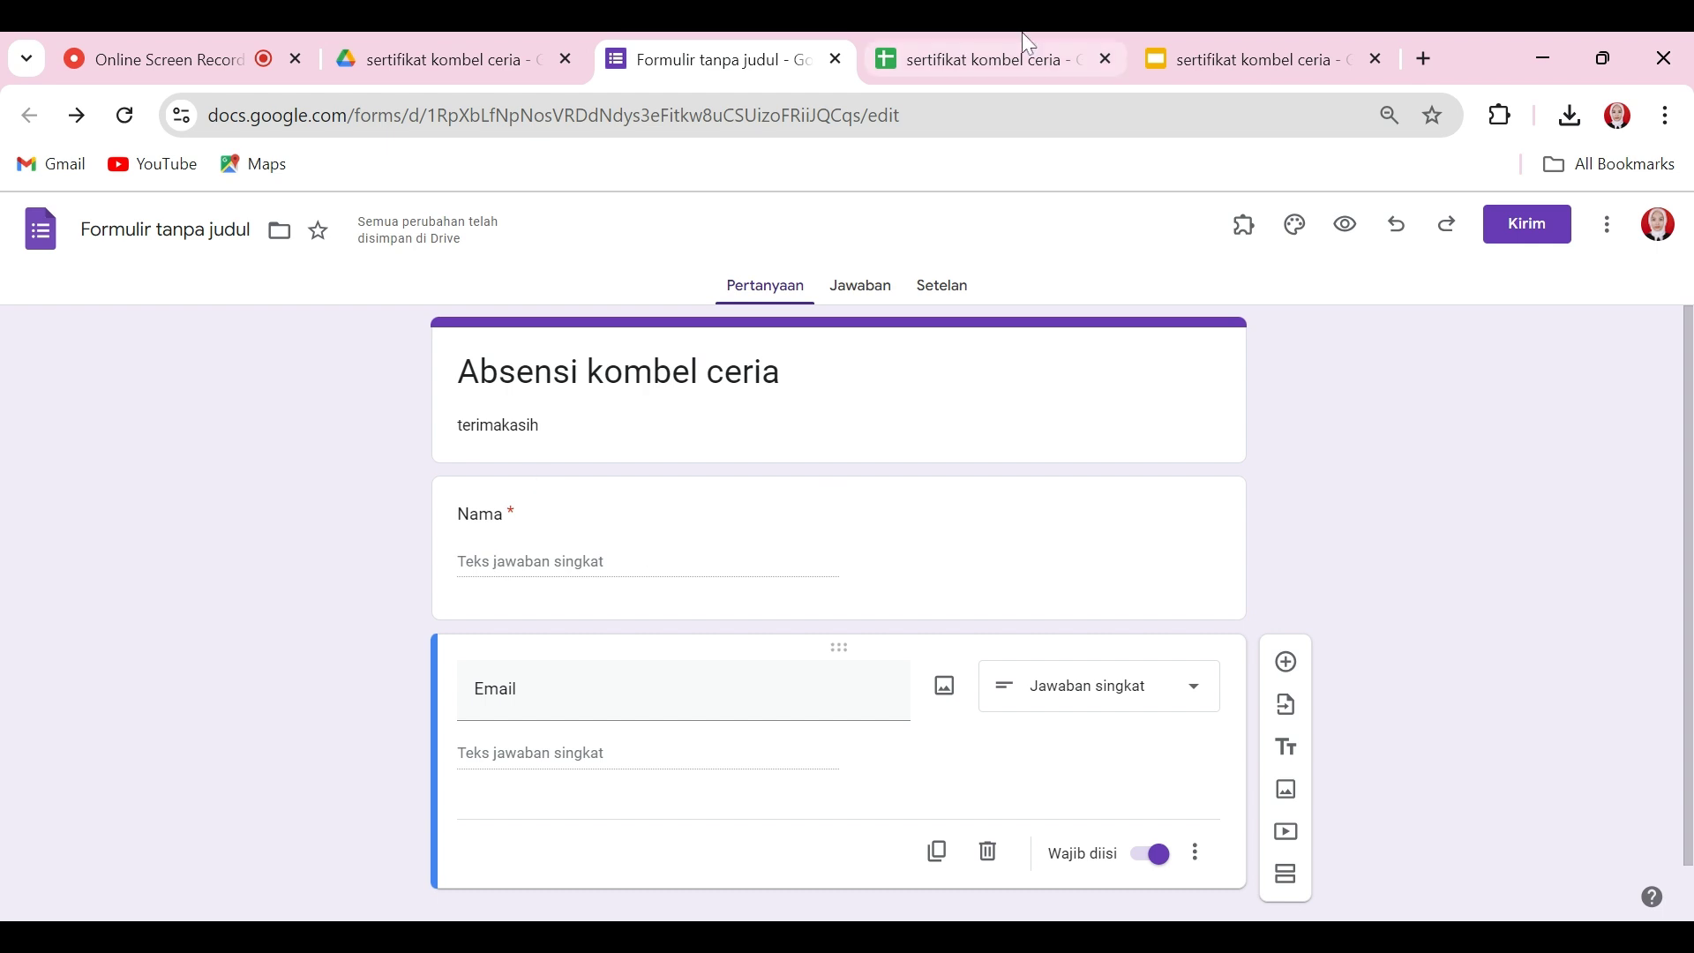
pyautogui.click(1023, 52)
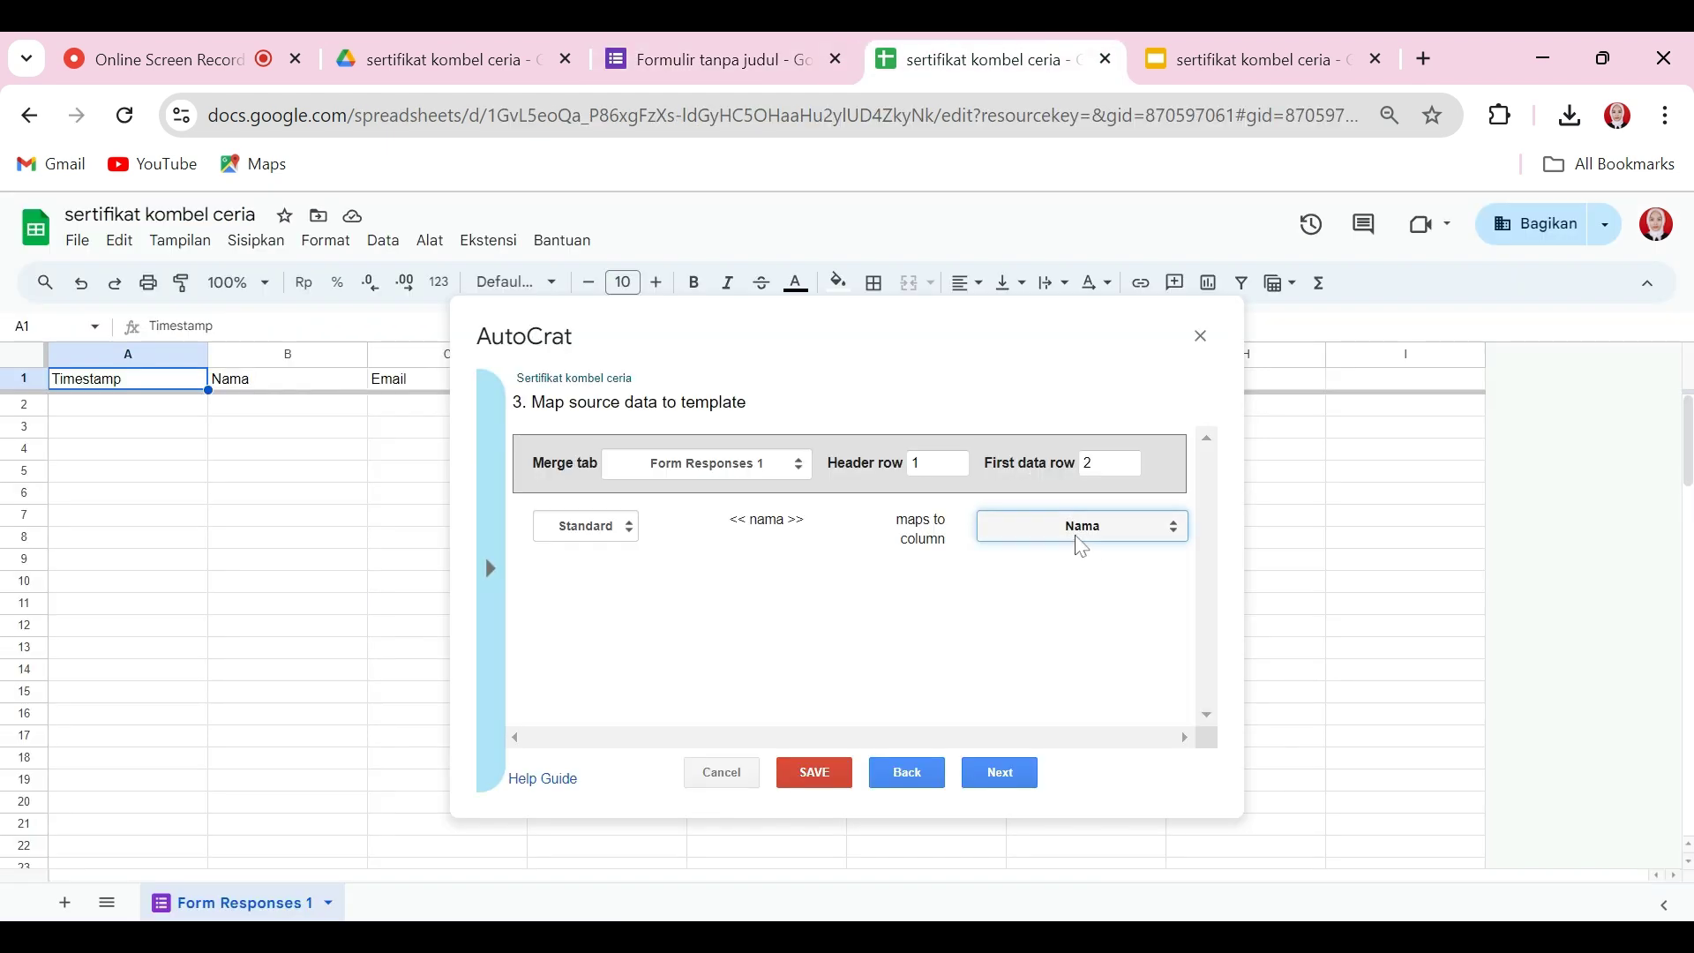
# Step: Name the merged files 'Sertifikat <<nama>>' and output them as PDF
pyautogui.click(1002, 775)
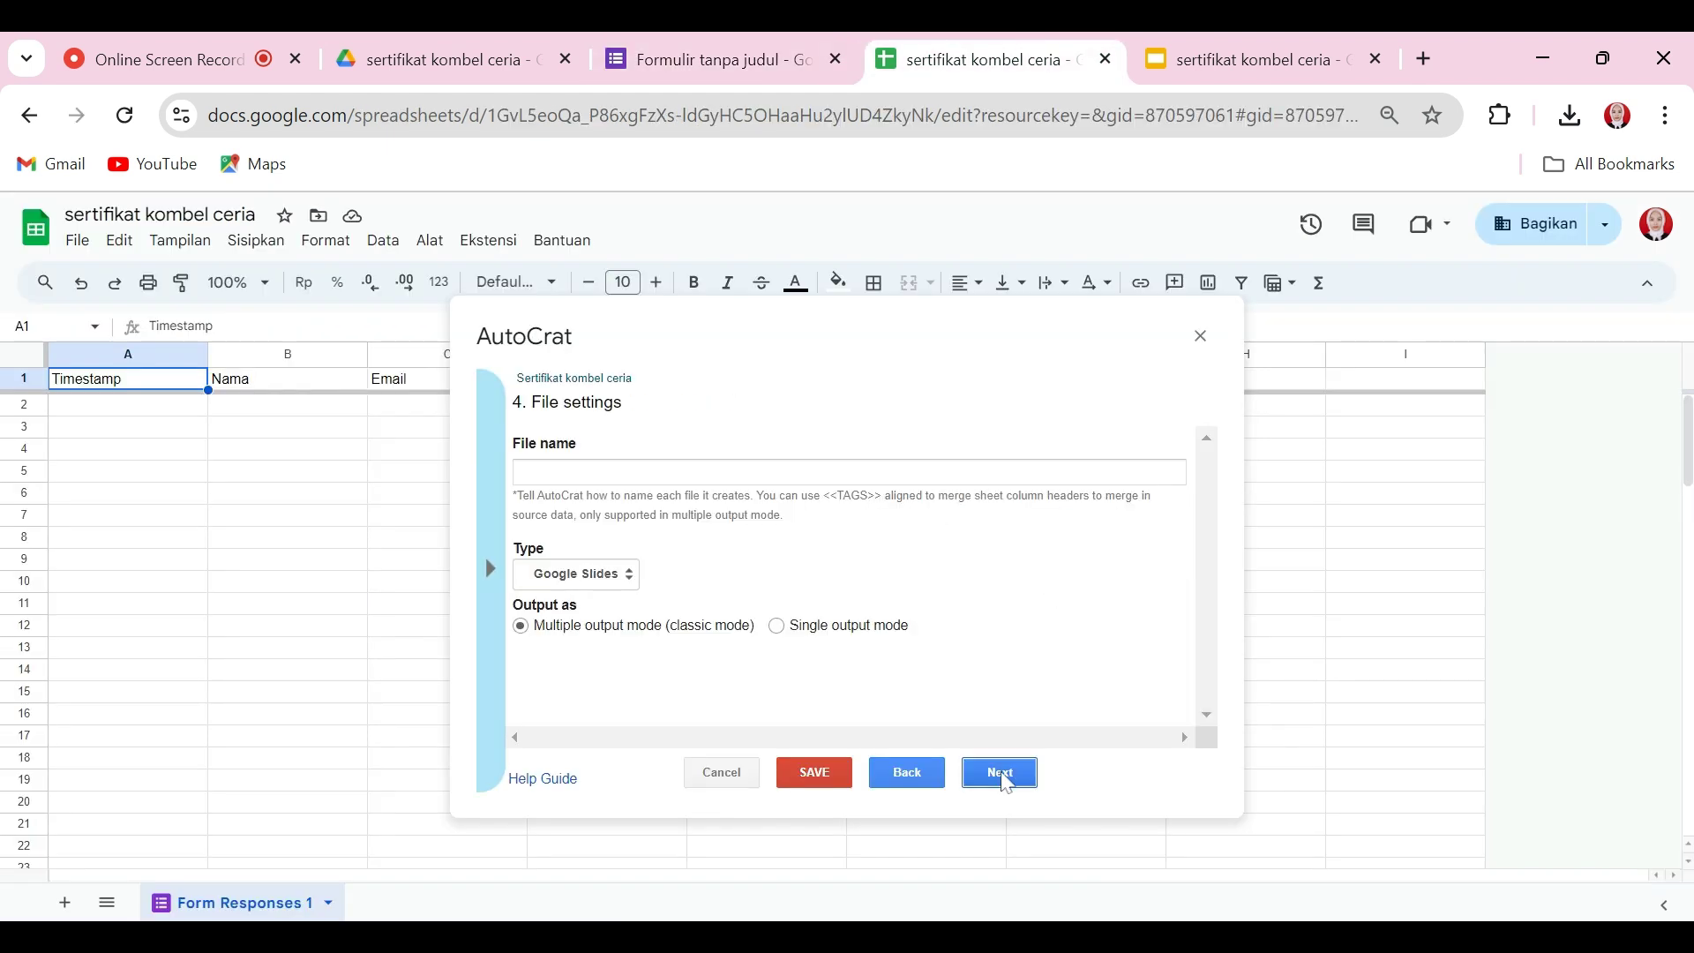
pyautogui.click(620, 465)
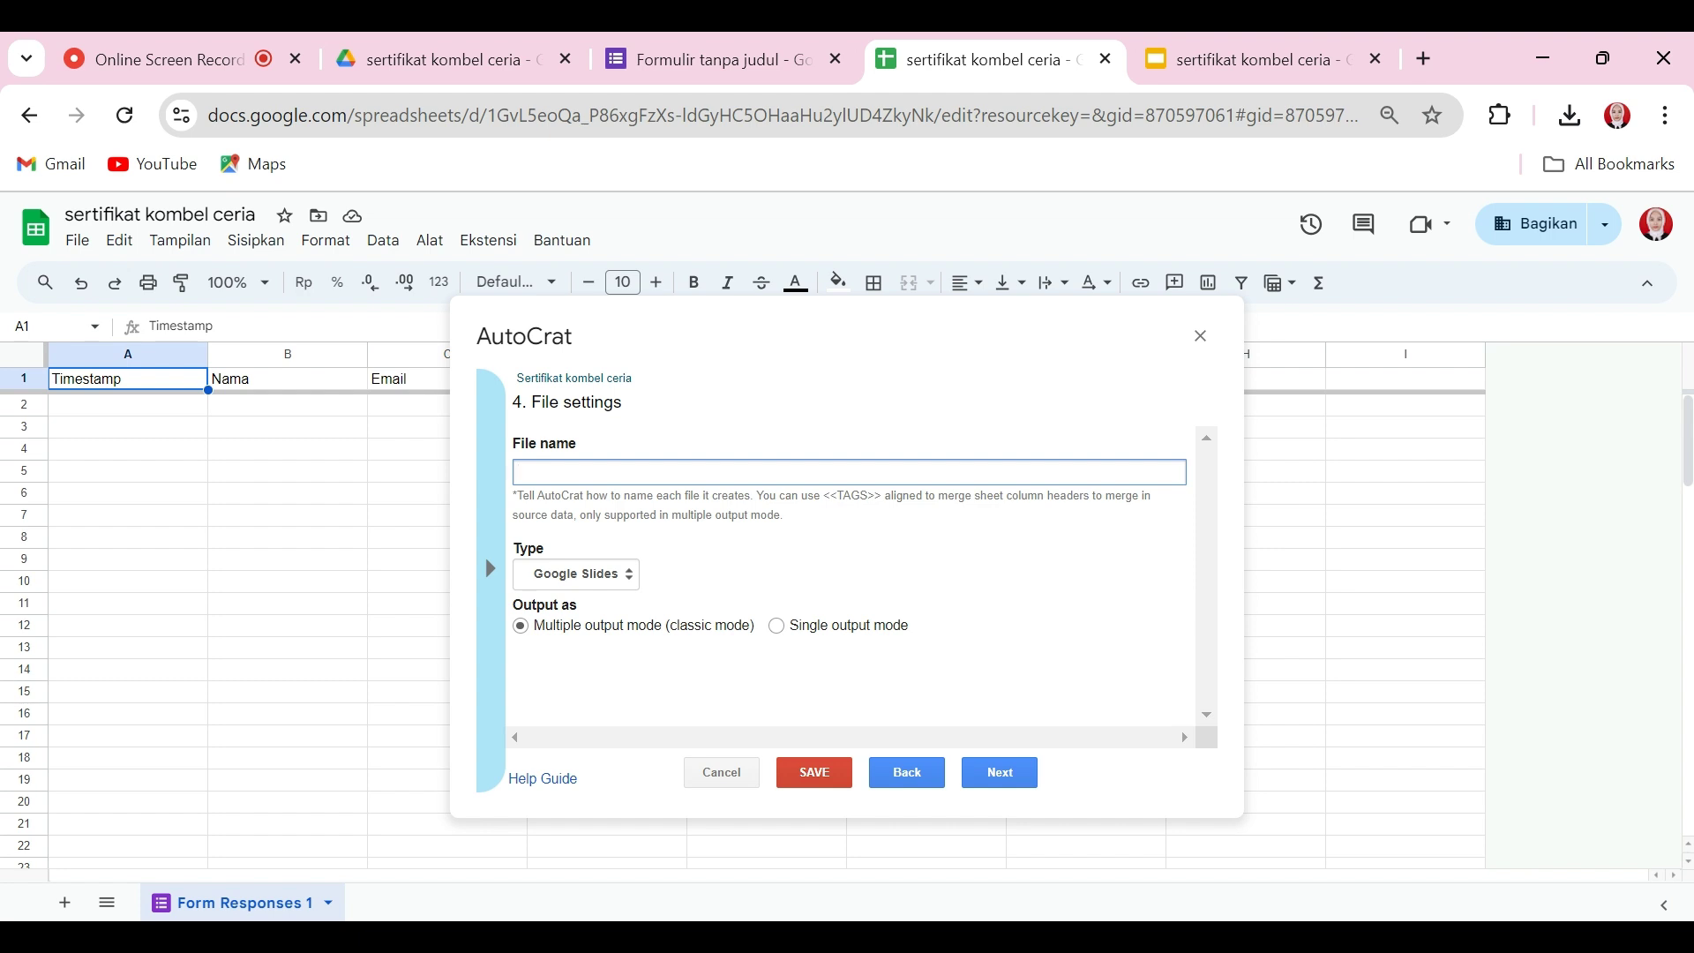
pyautogui.write('Sertifikat <<nama>>')
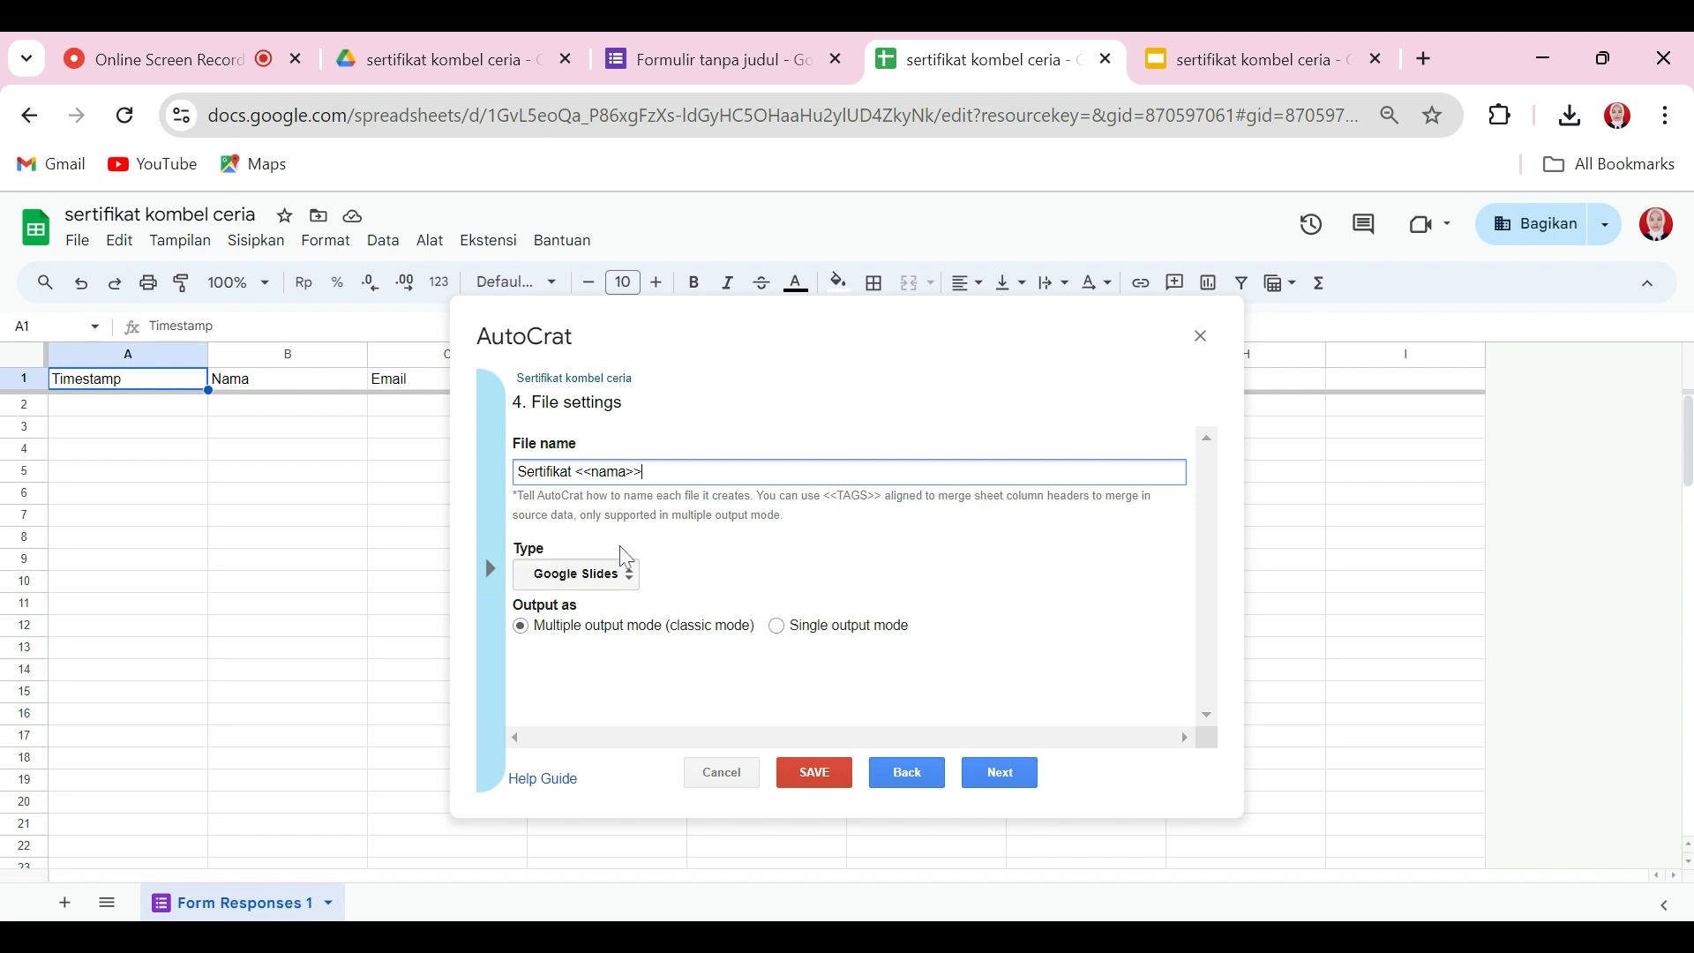
pyautogui.click(584, 578)
pyautogui.click(572, 649)
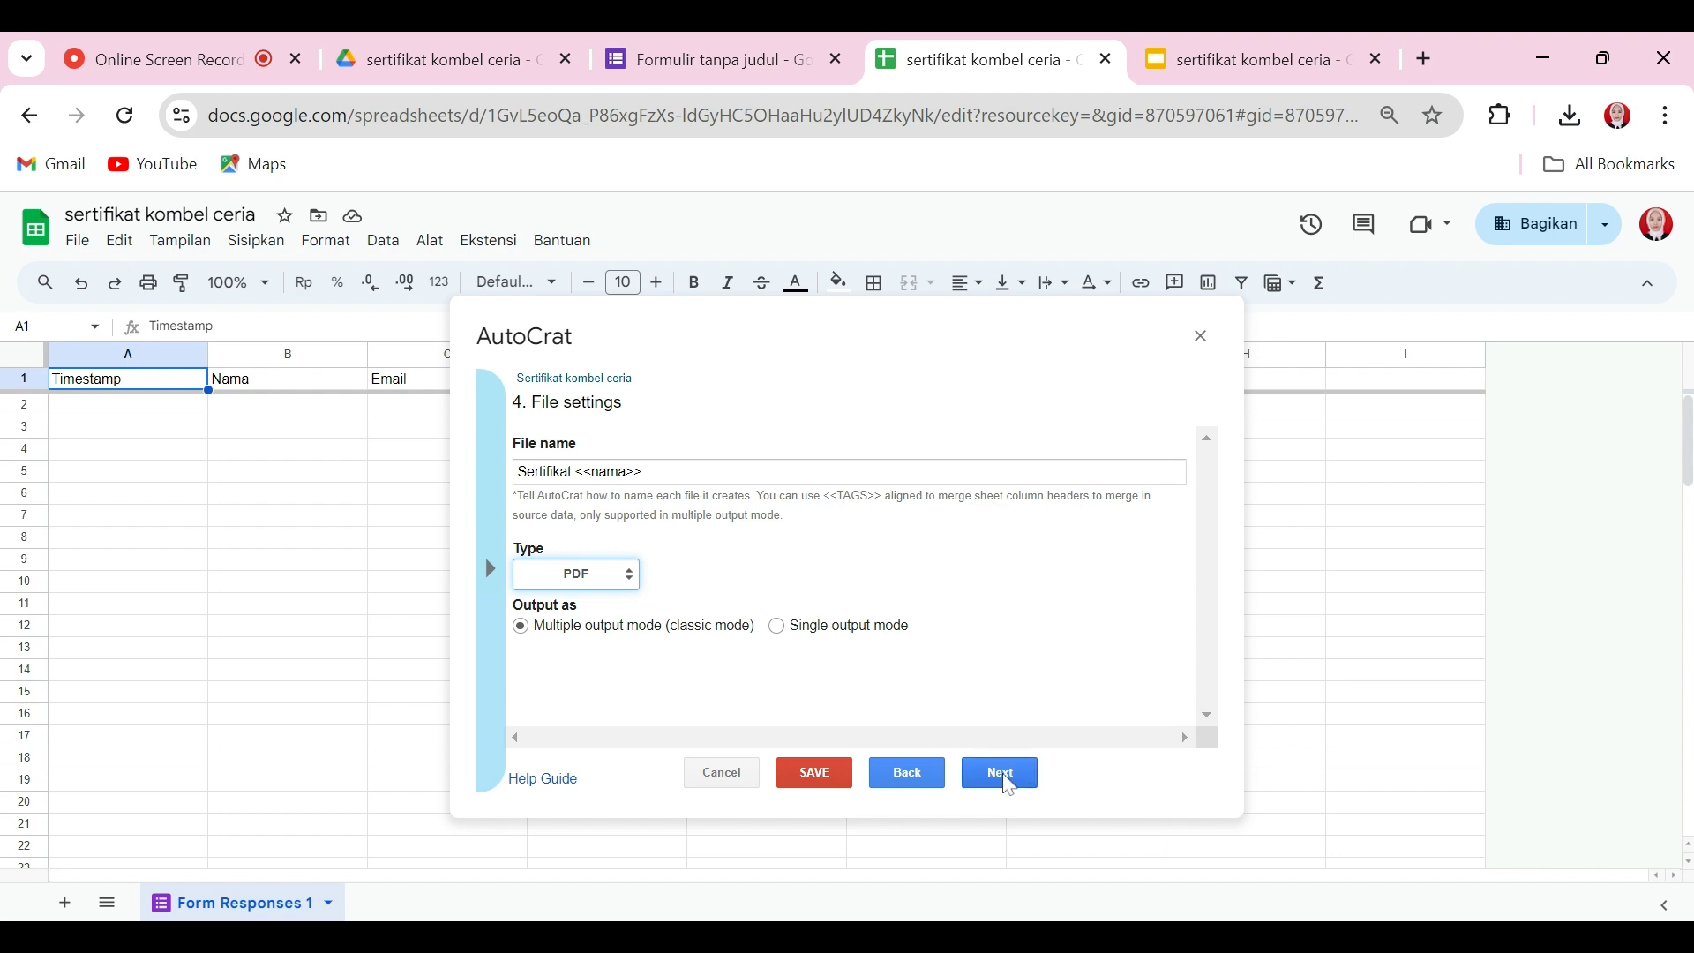
pyautogui.click(1008, 784)
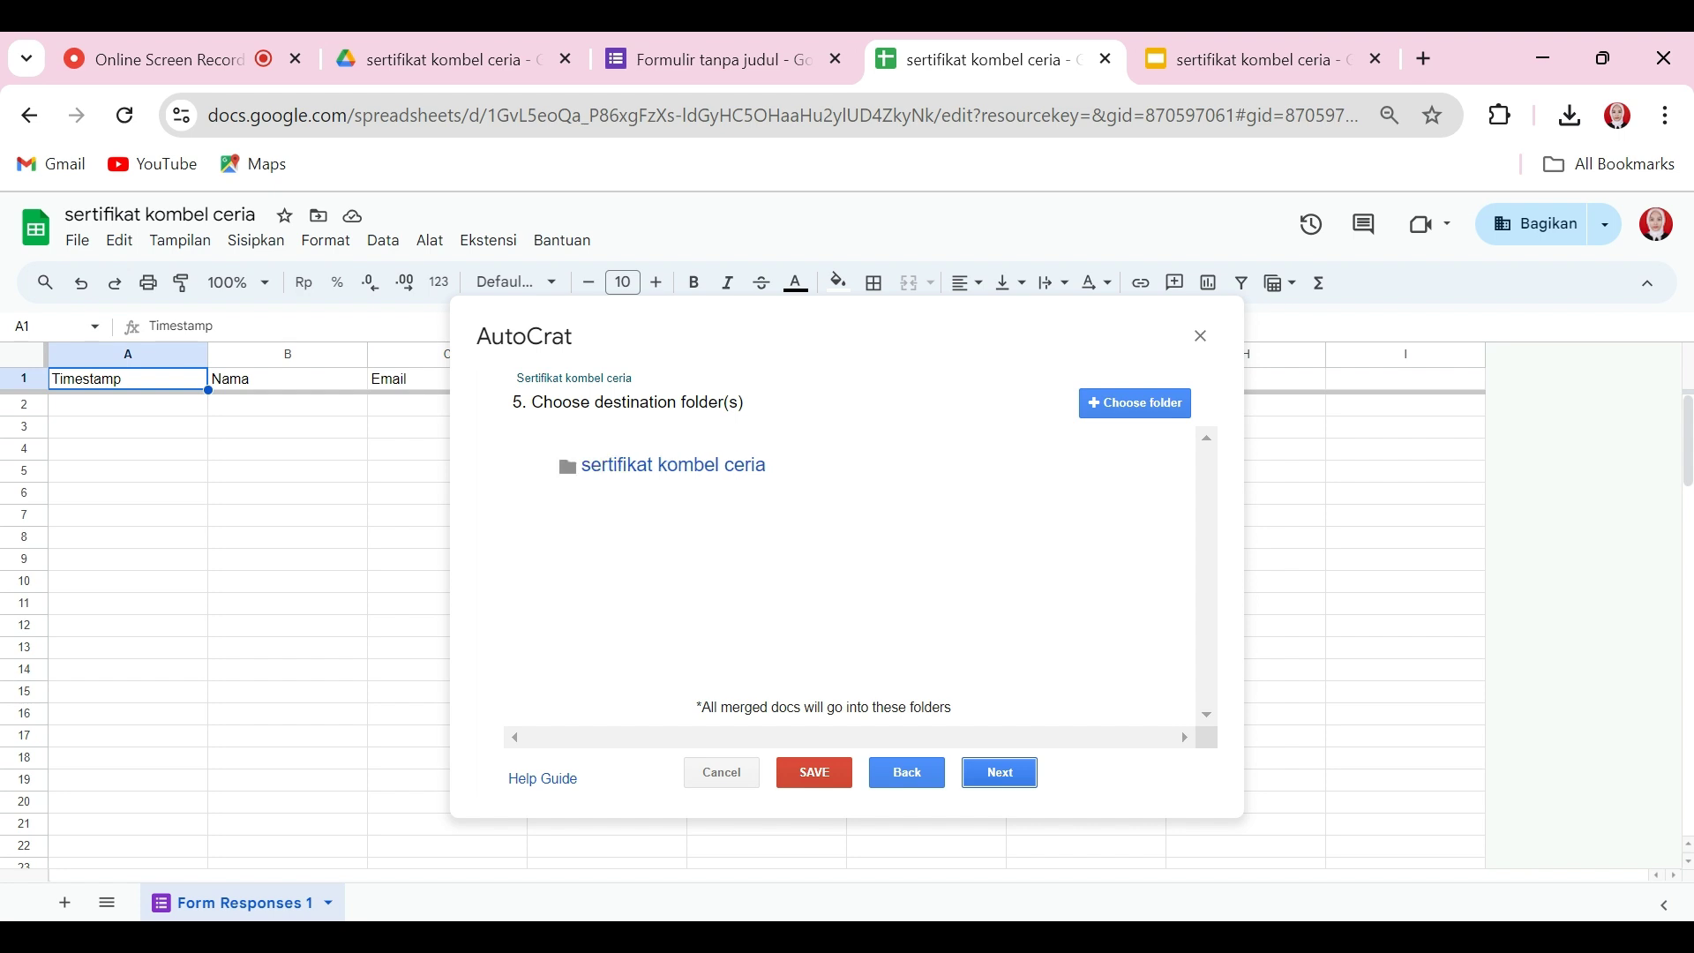
# Step: Skip the folder and merge-condition steps and turn on sharing of merged certificates
pyautogui.click(1005, 782)
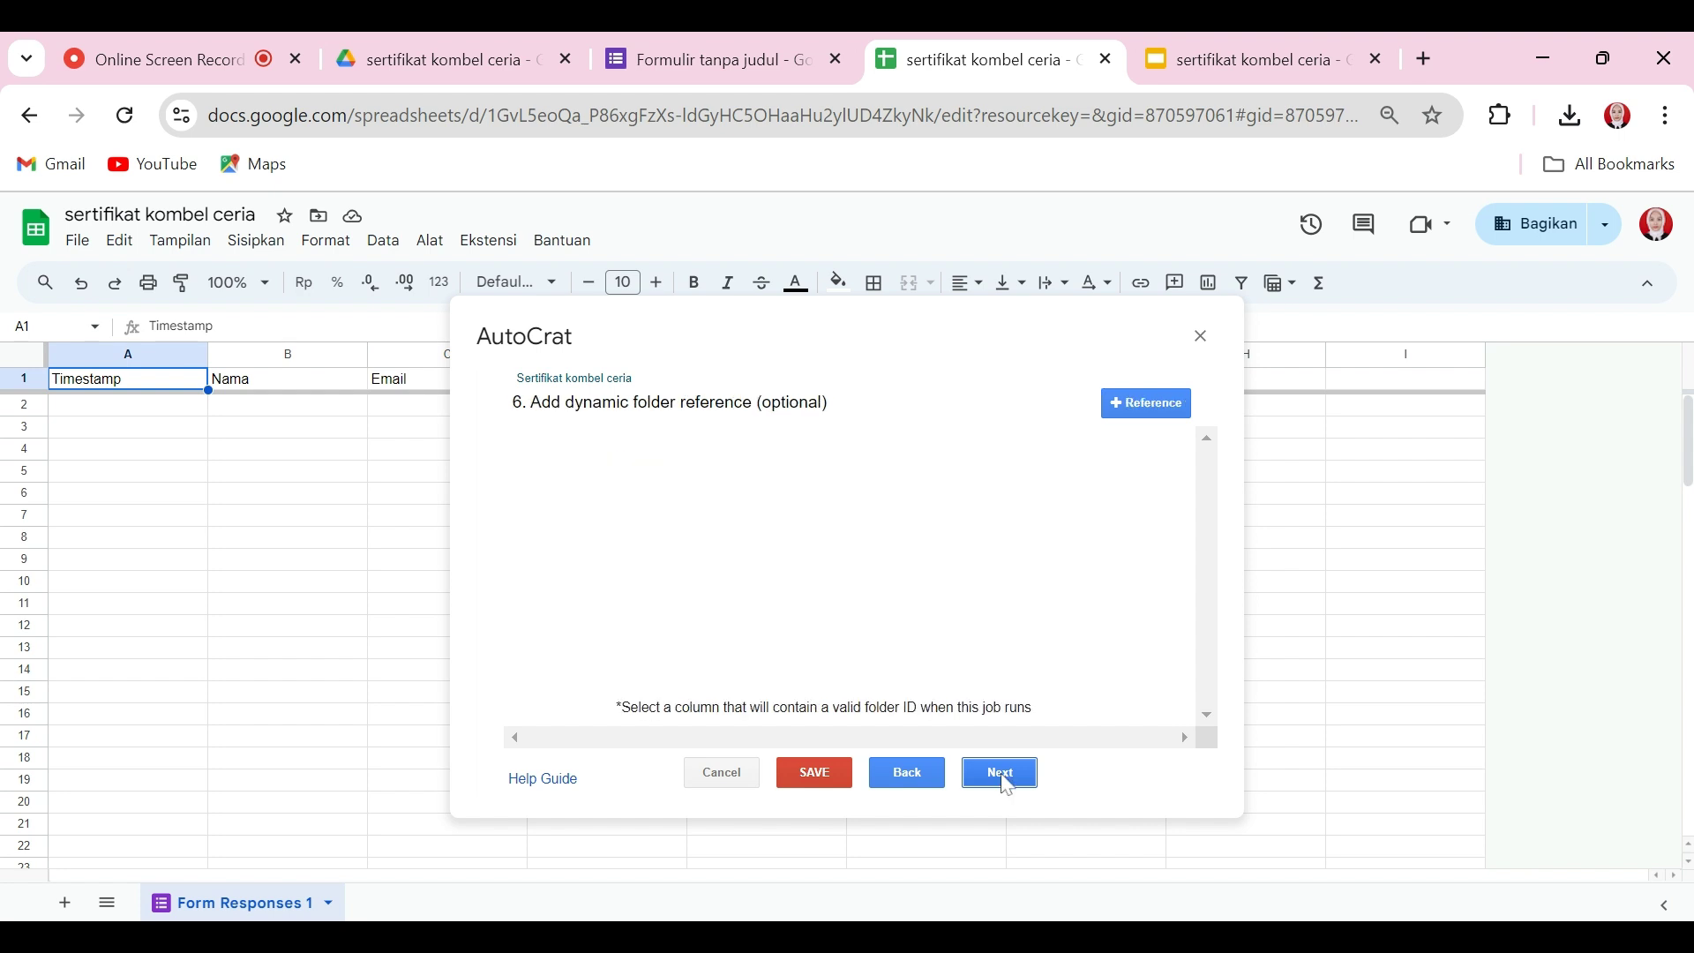
pyautogui.click(1007, 781)
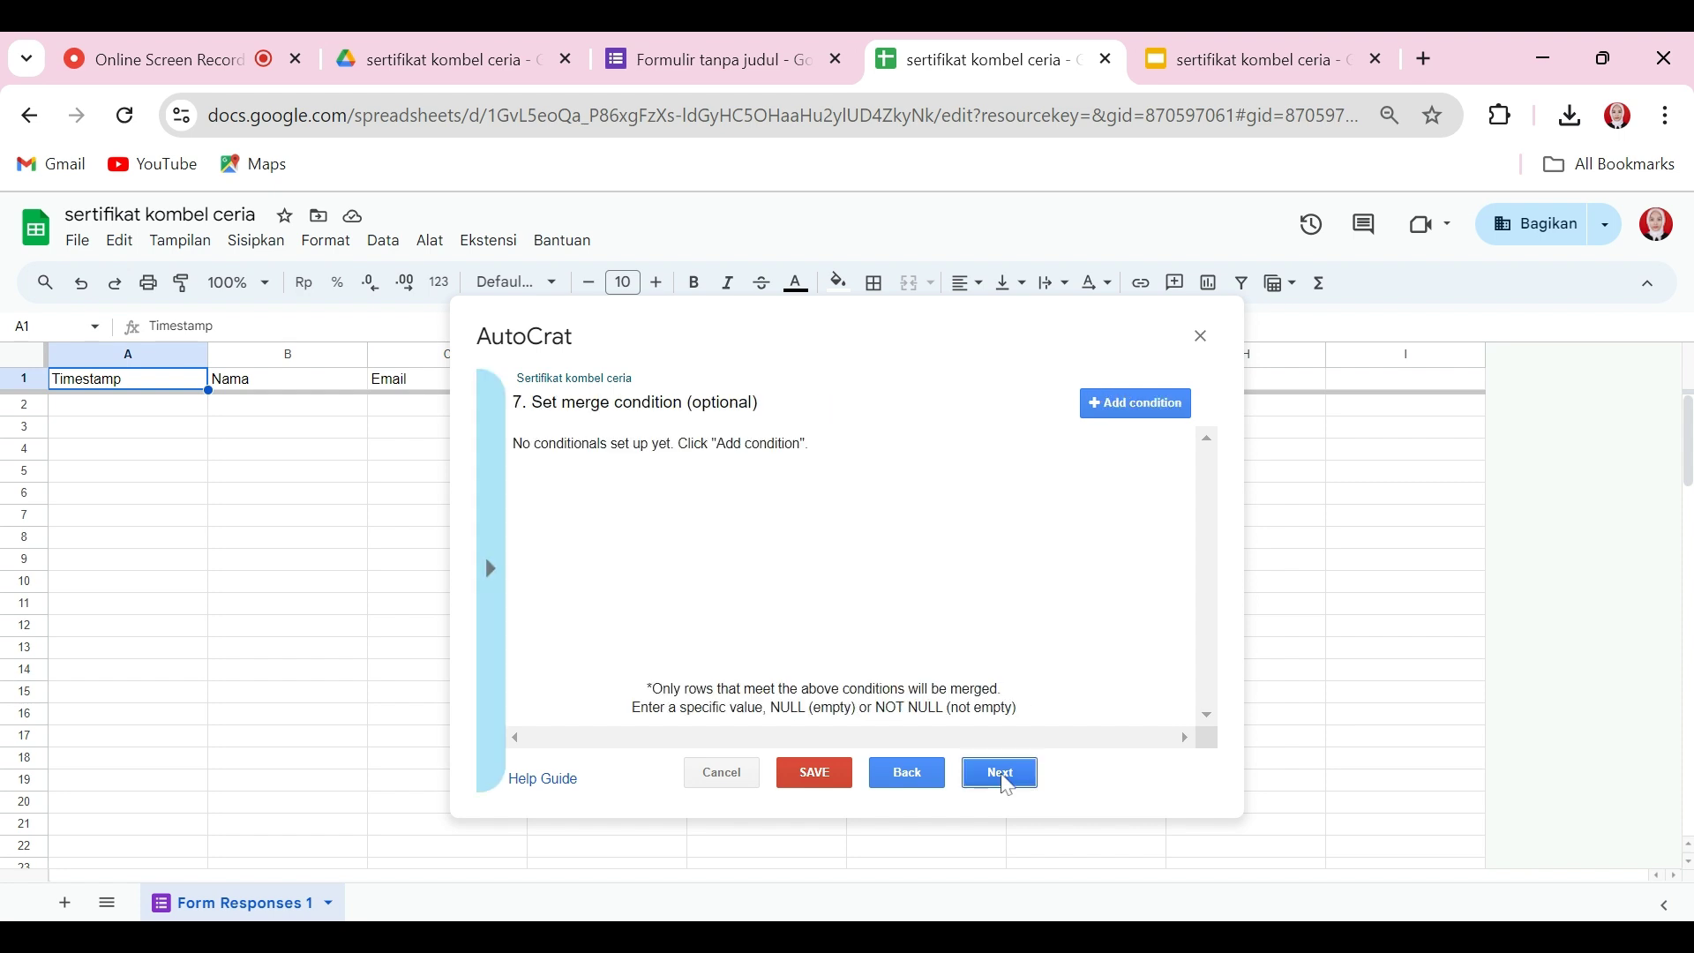
pyautogui.click(1007, 781)
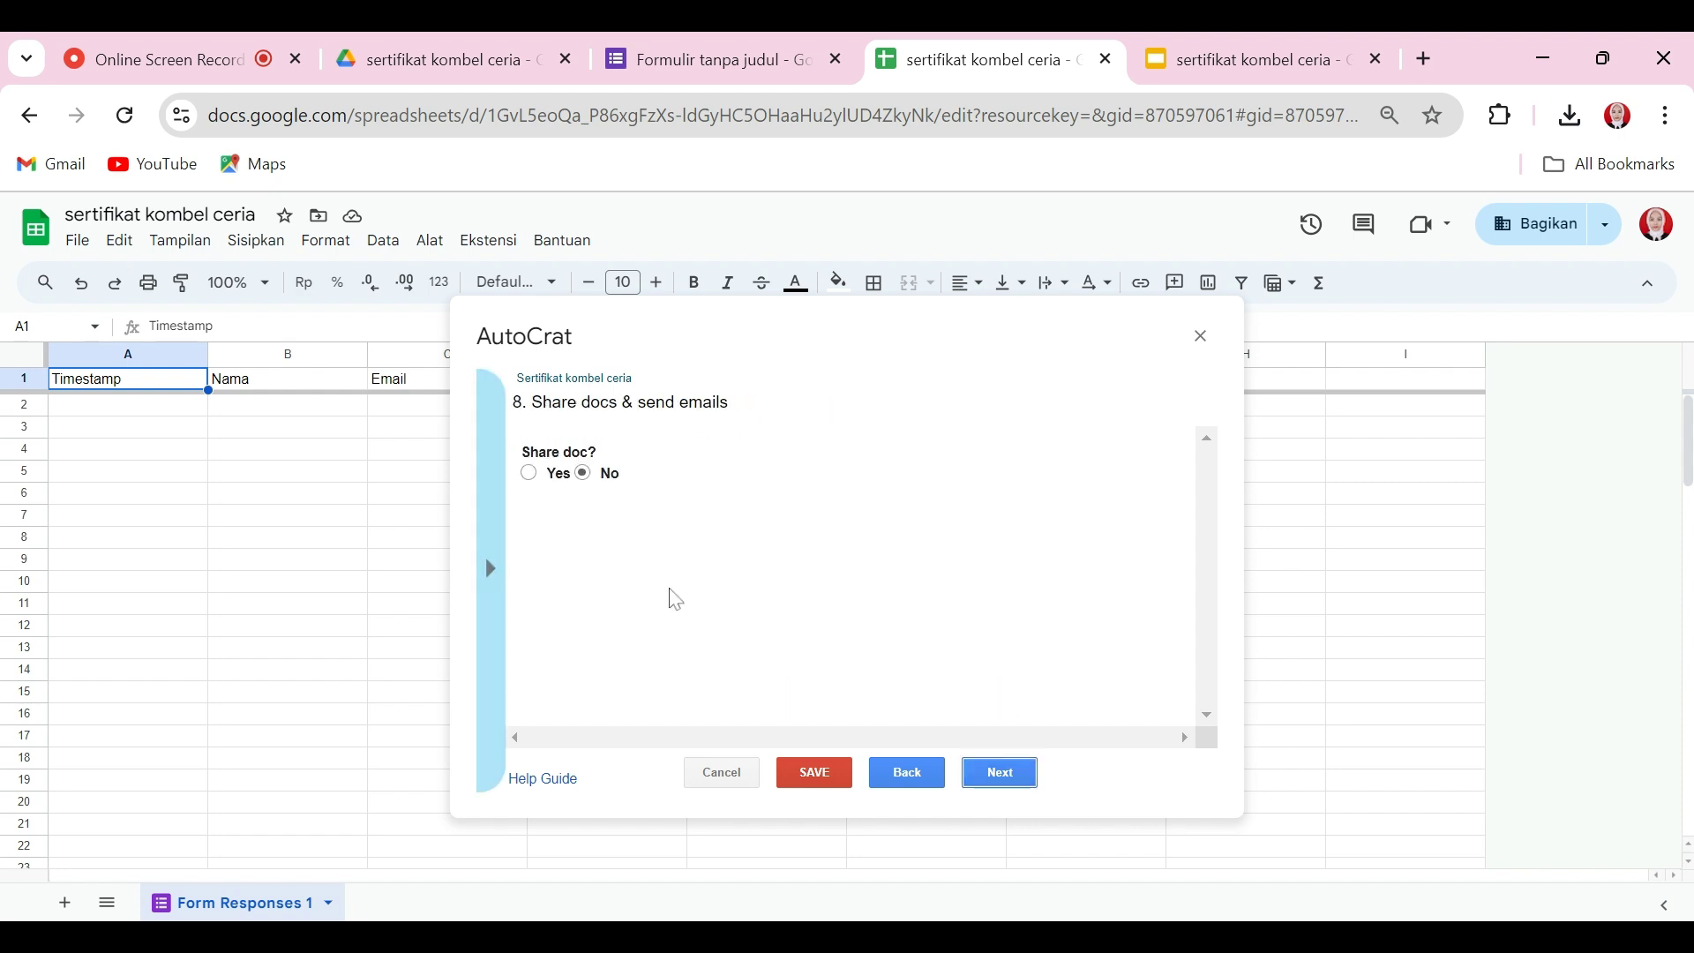
pyautogui.click(529, 474)
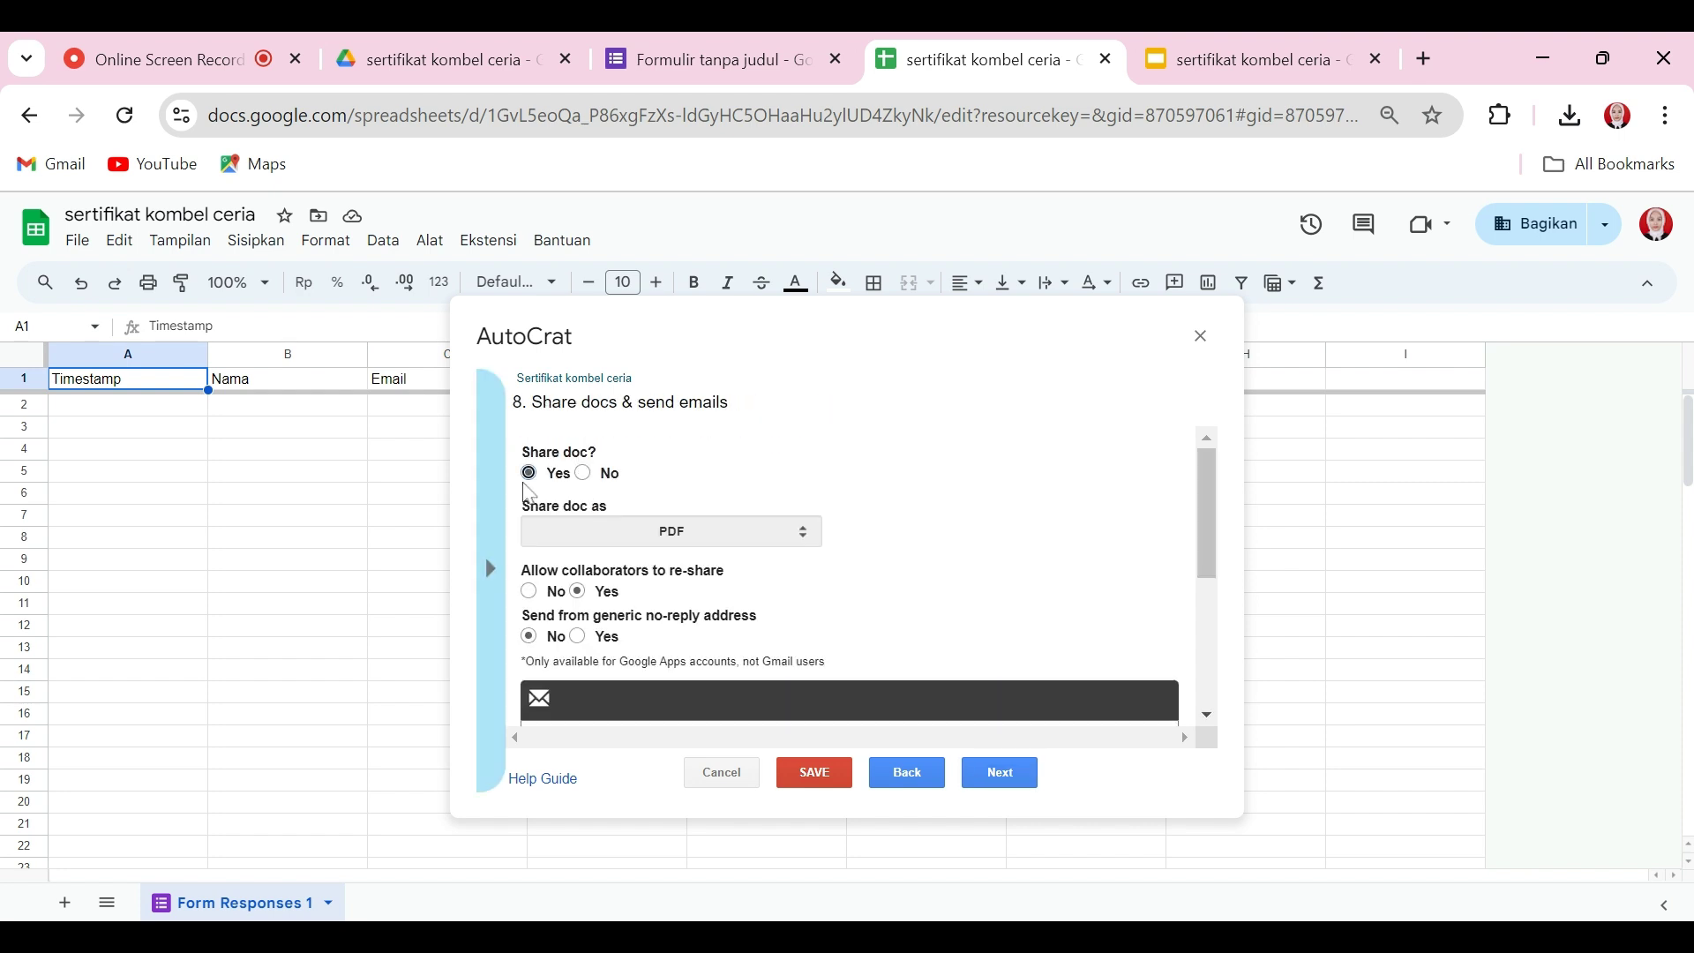
pyautogui.moveTo(1211, 533); pyautogui.dragTo(1222, 634)
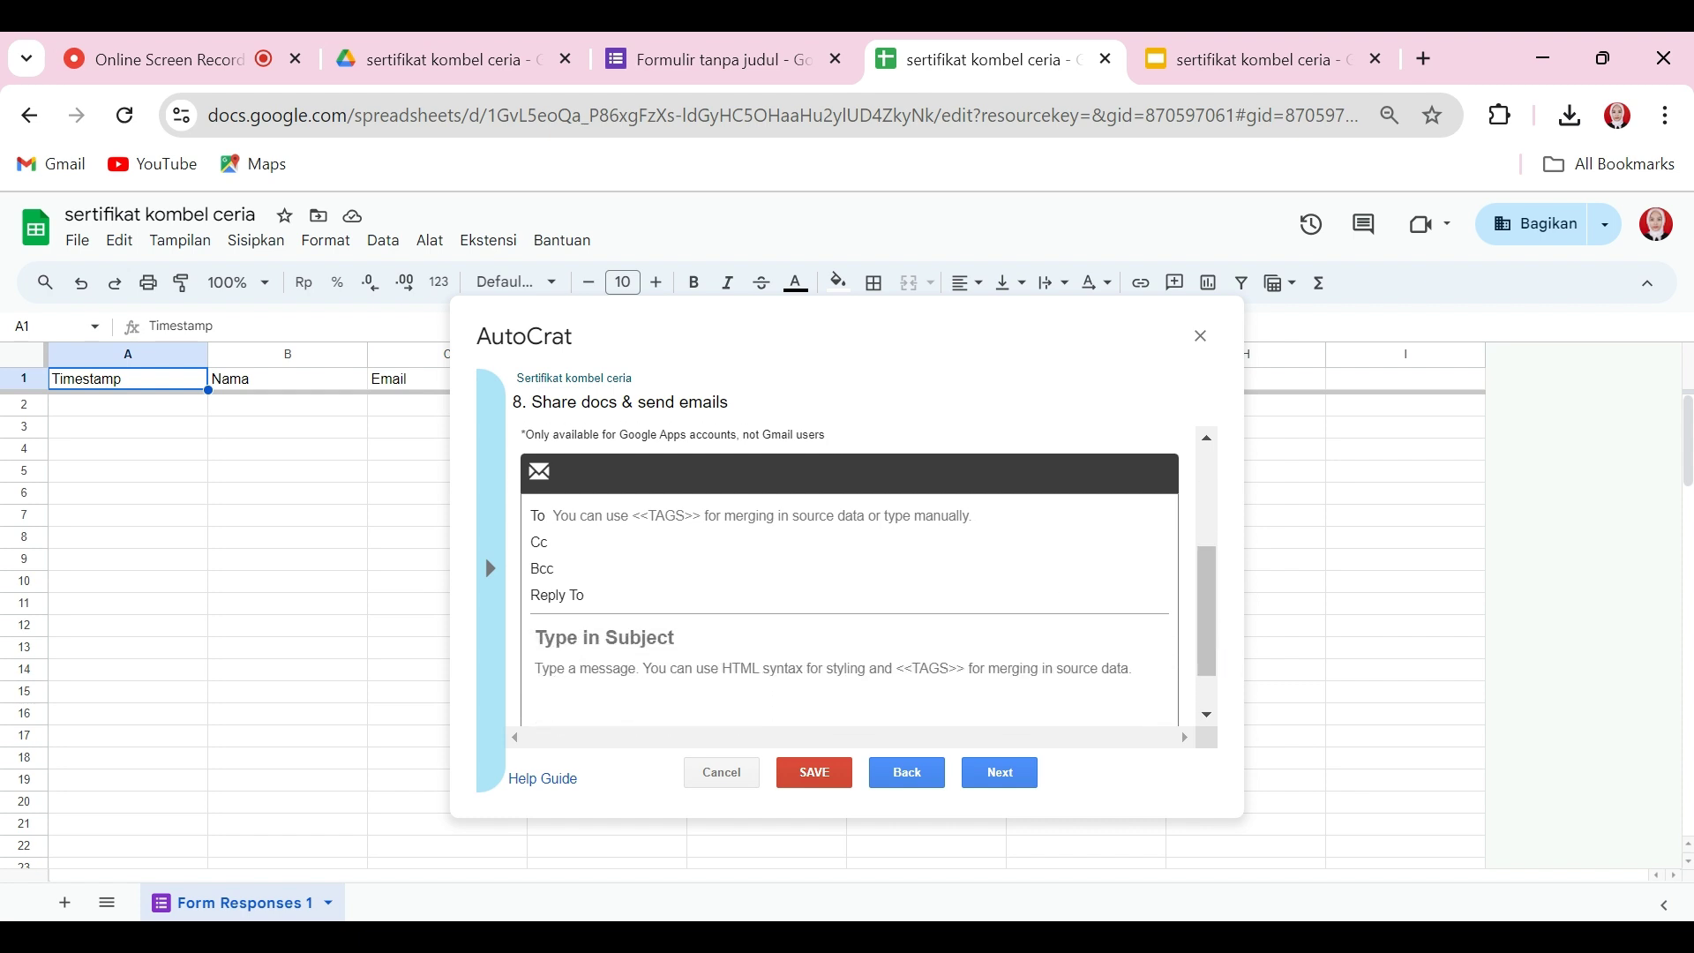
# Step: Set the email recipient to <<Email>>, checking the form's question name
pyautogui.click(618, 516)
pyautogui.write('<<')
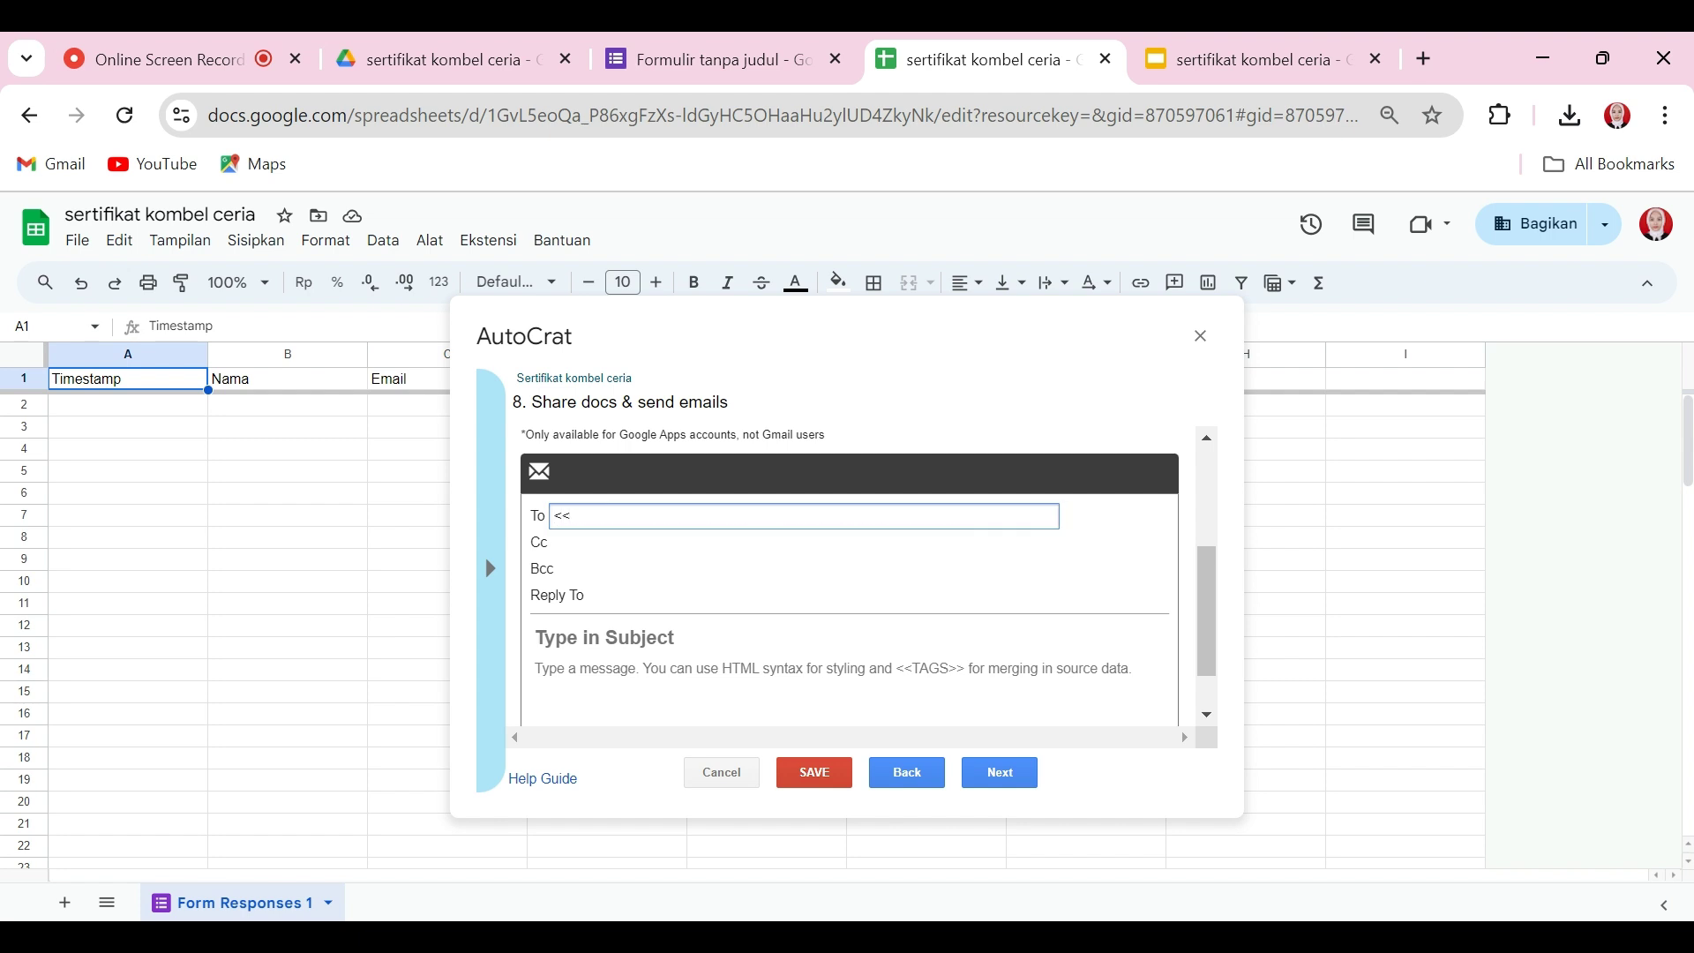
pyautogui.click(705, 46)
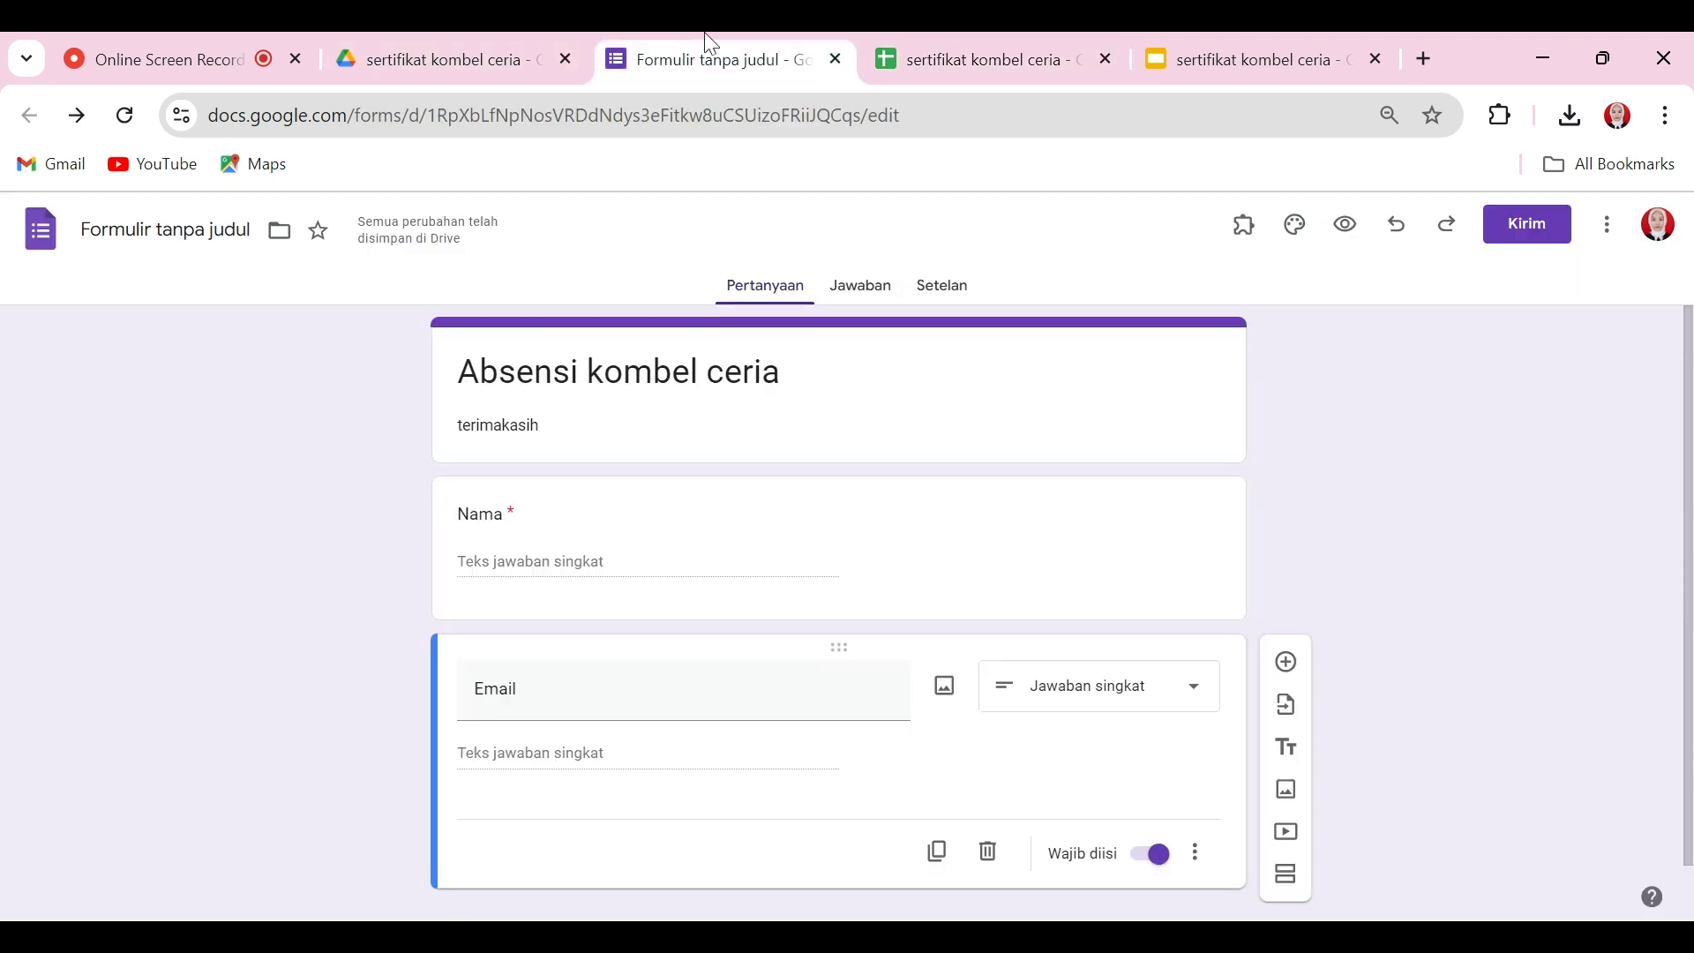
pyautogui.click(1013, 43)
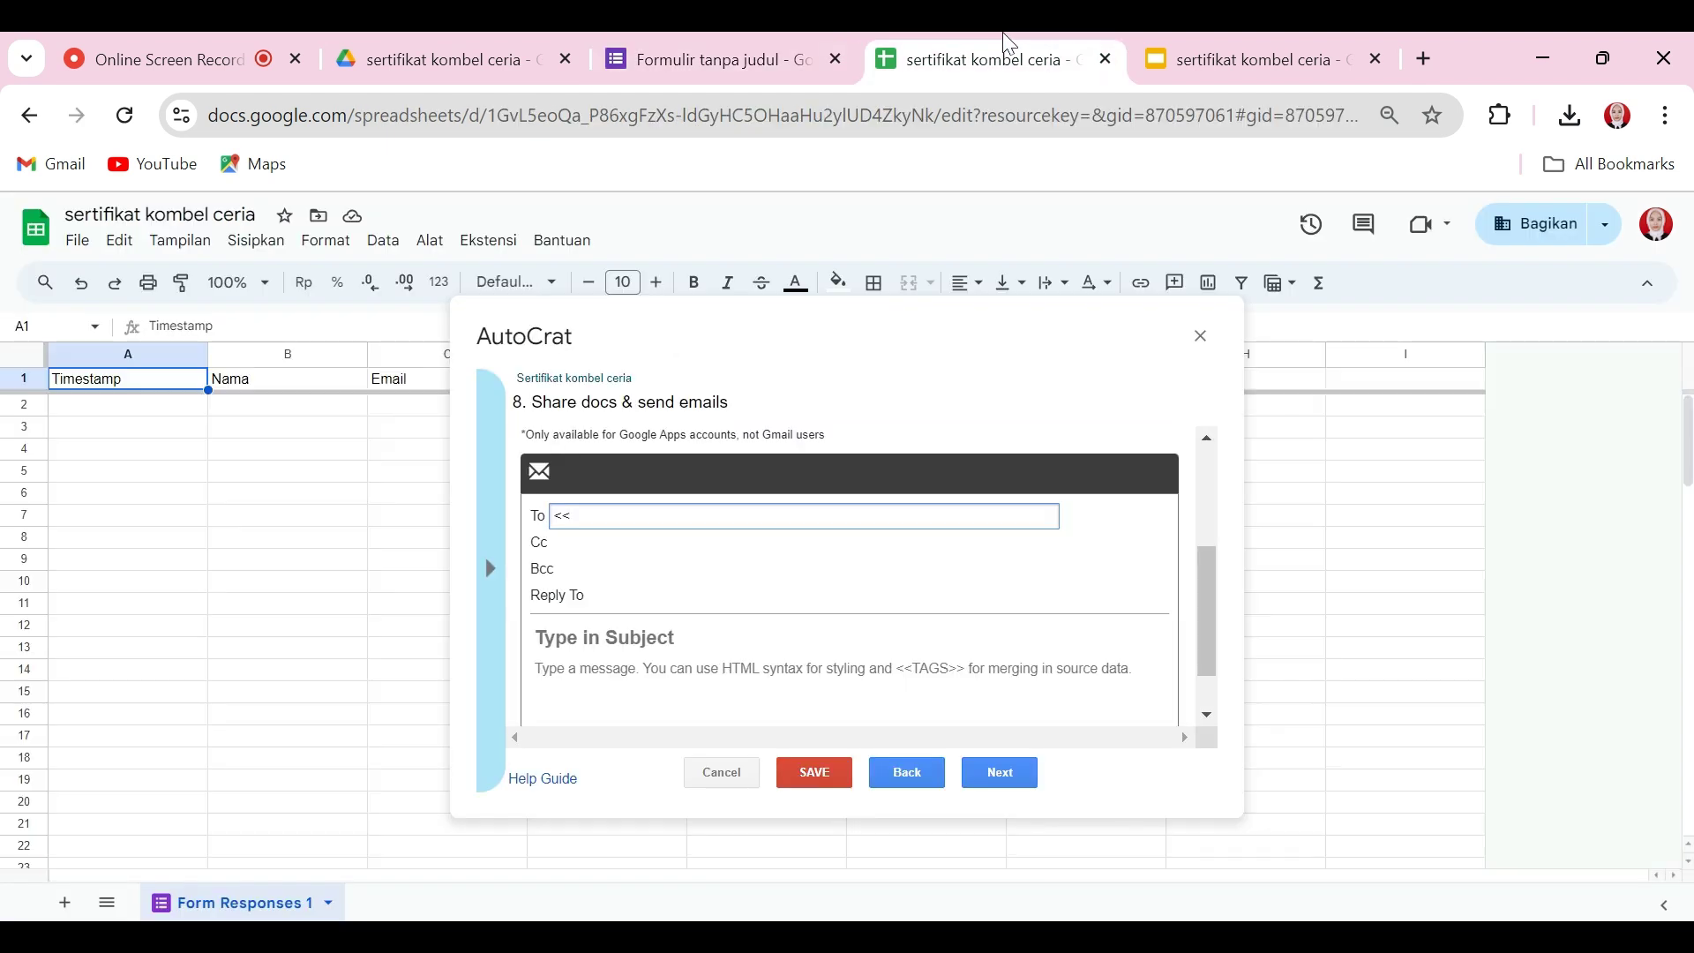
pyautogui.write('Email>>')
# Step: Set the email subject to 'Sertifikat <<nama>>' and the message to 'Terimakasih'
pyautogui.click(609, 637)
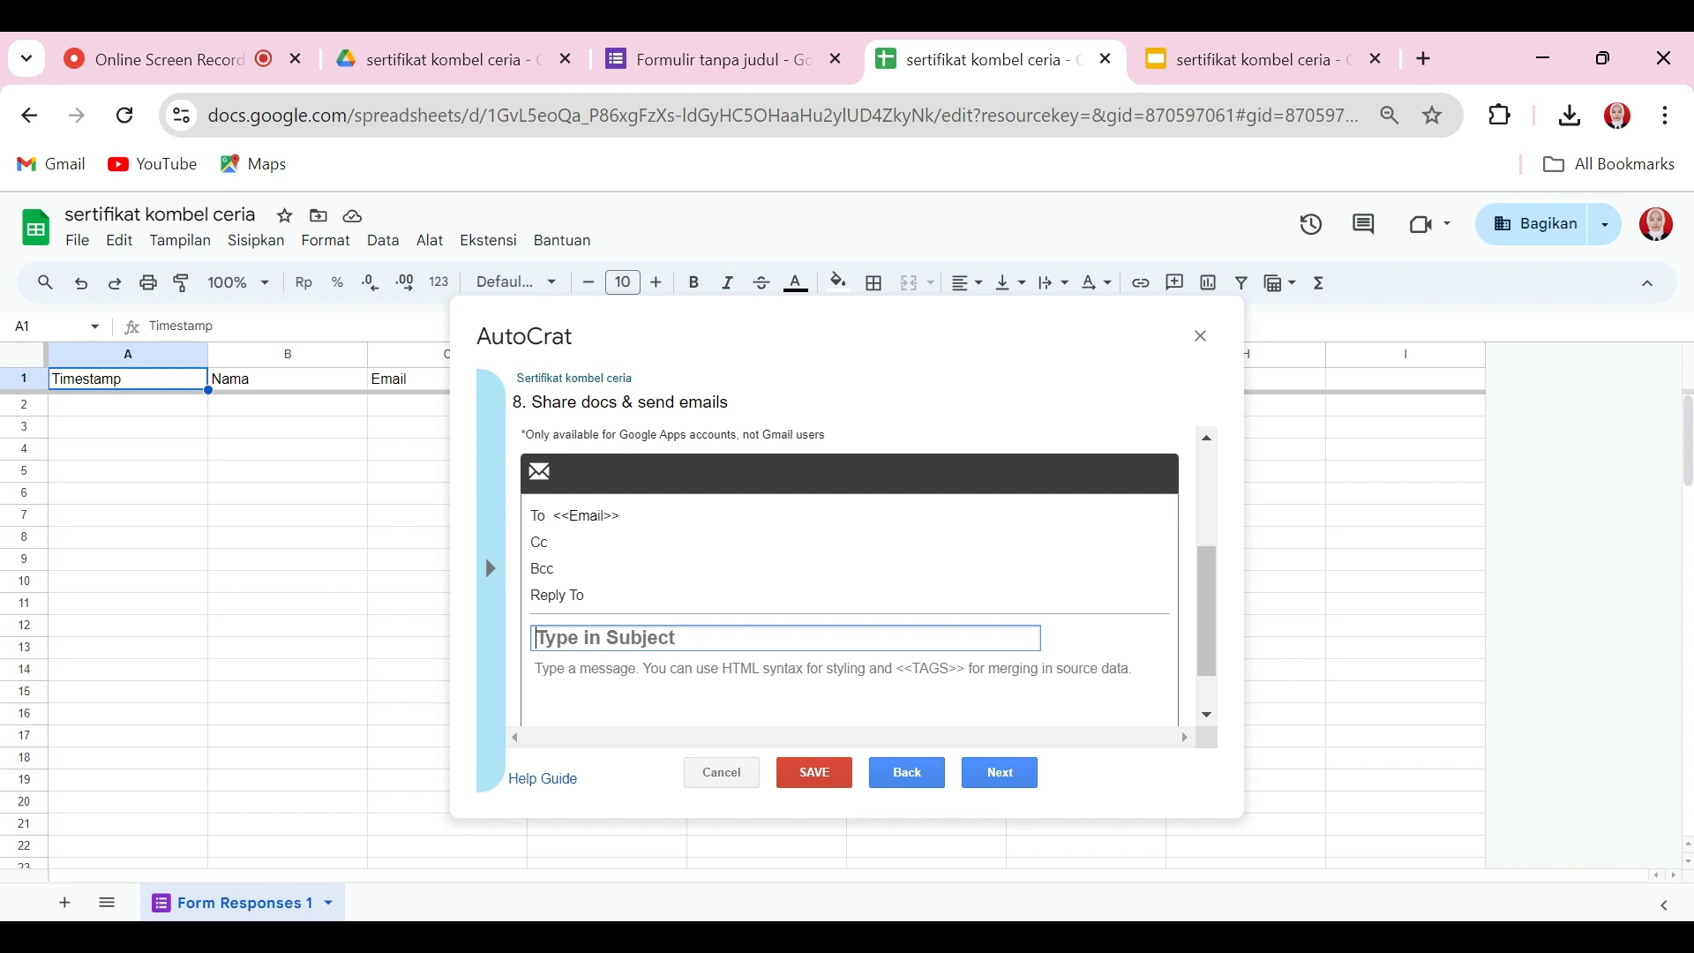
pyautogui.write('Sertifikat')
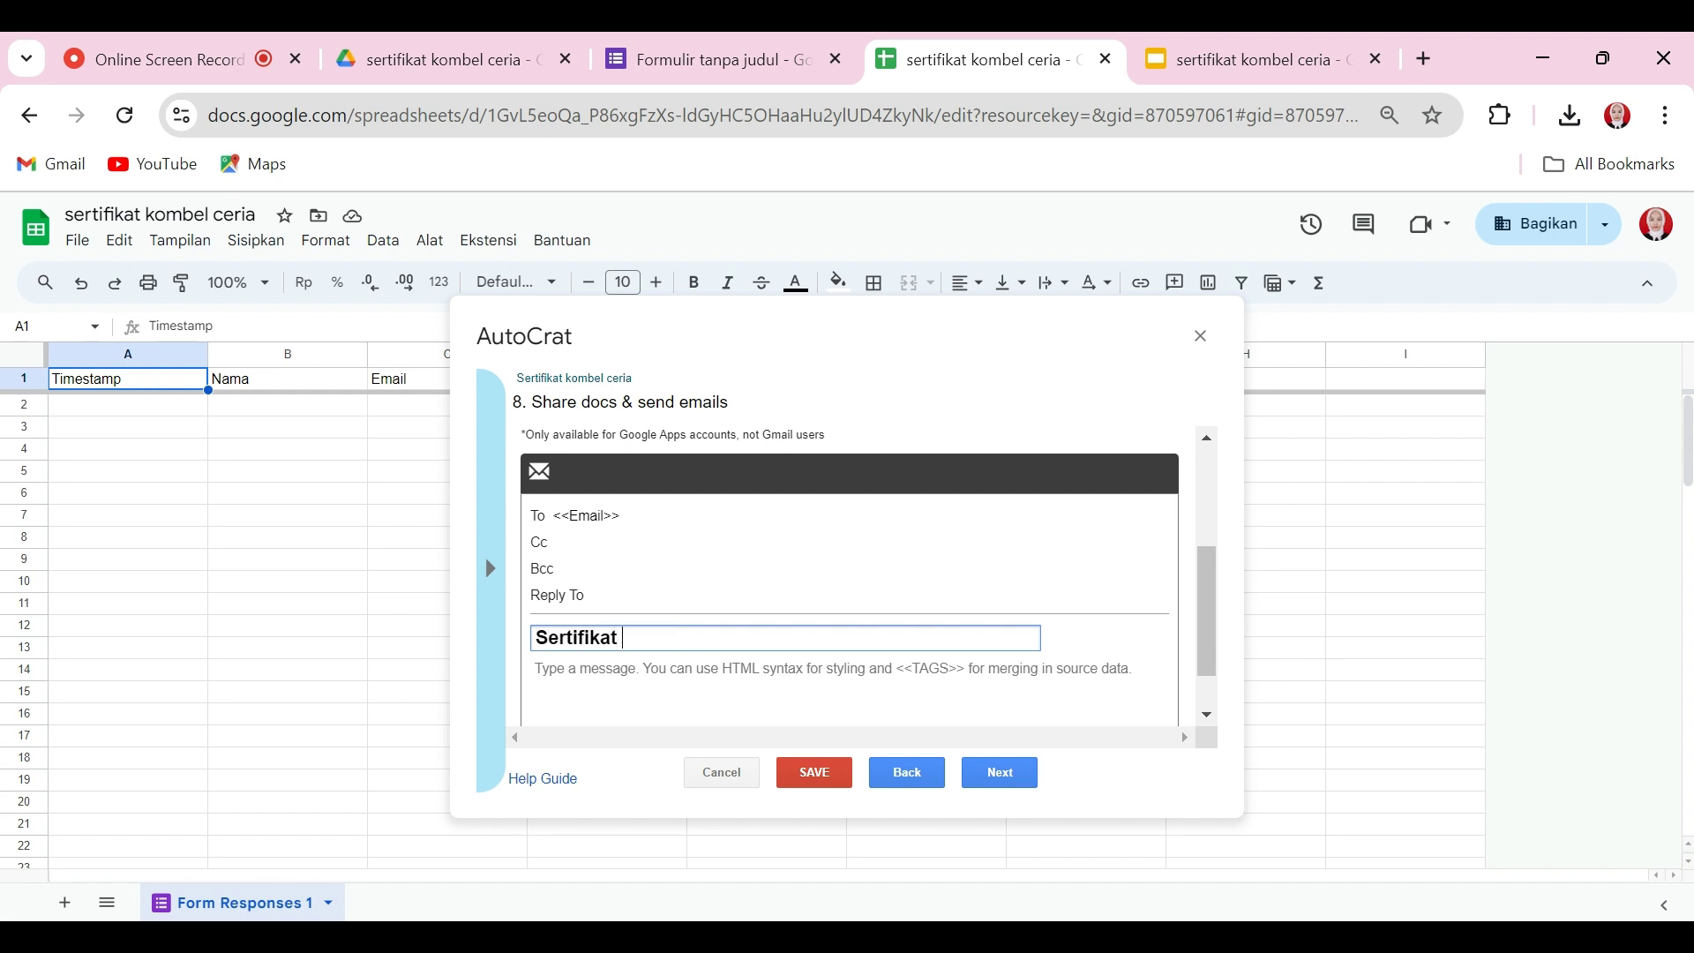
pyautogui.write(' <<nama>>')
pyautogui.press('Tab')
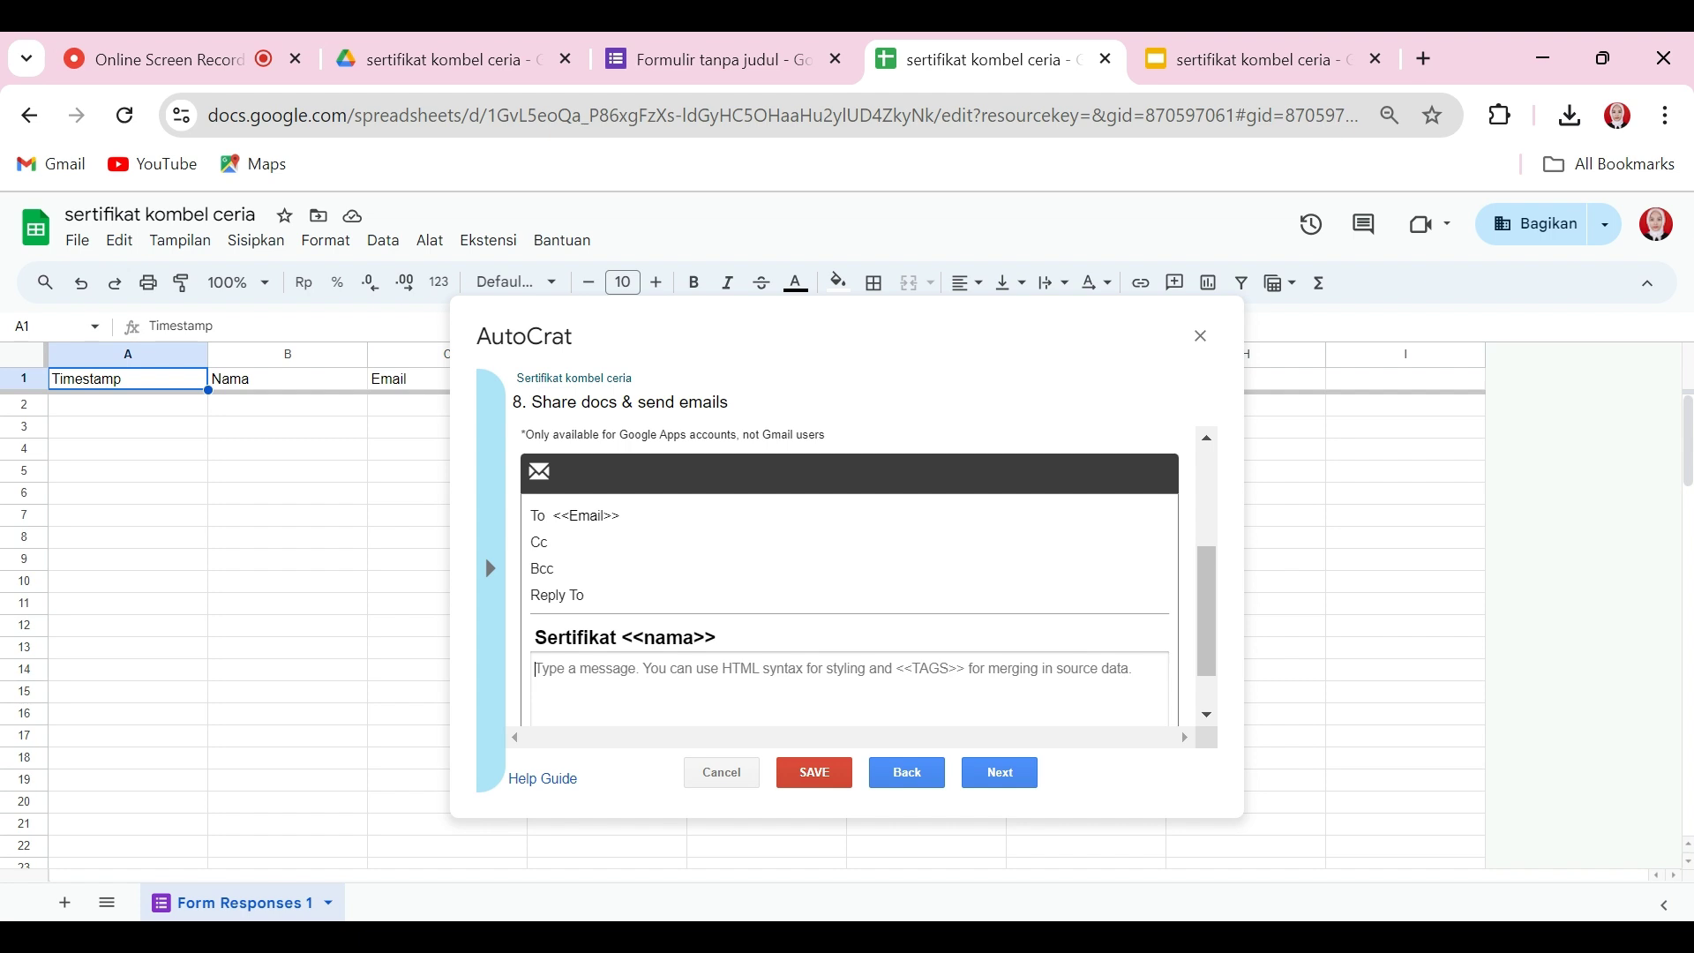
pyautogui.write('Terimakasih')
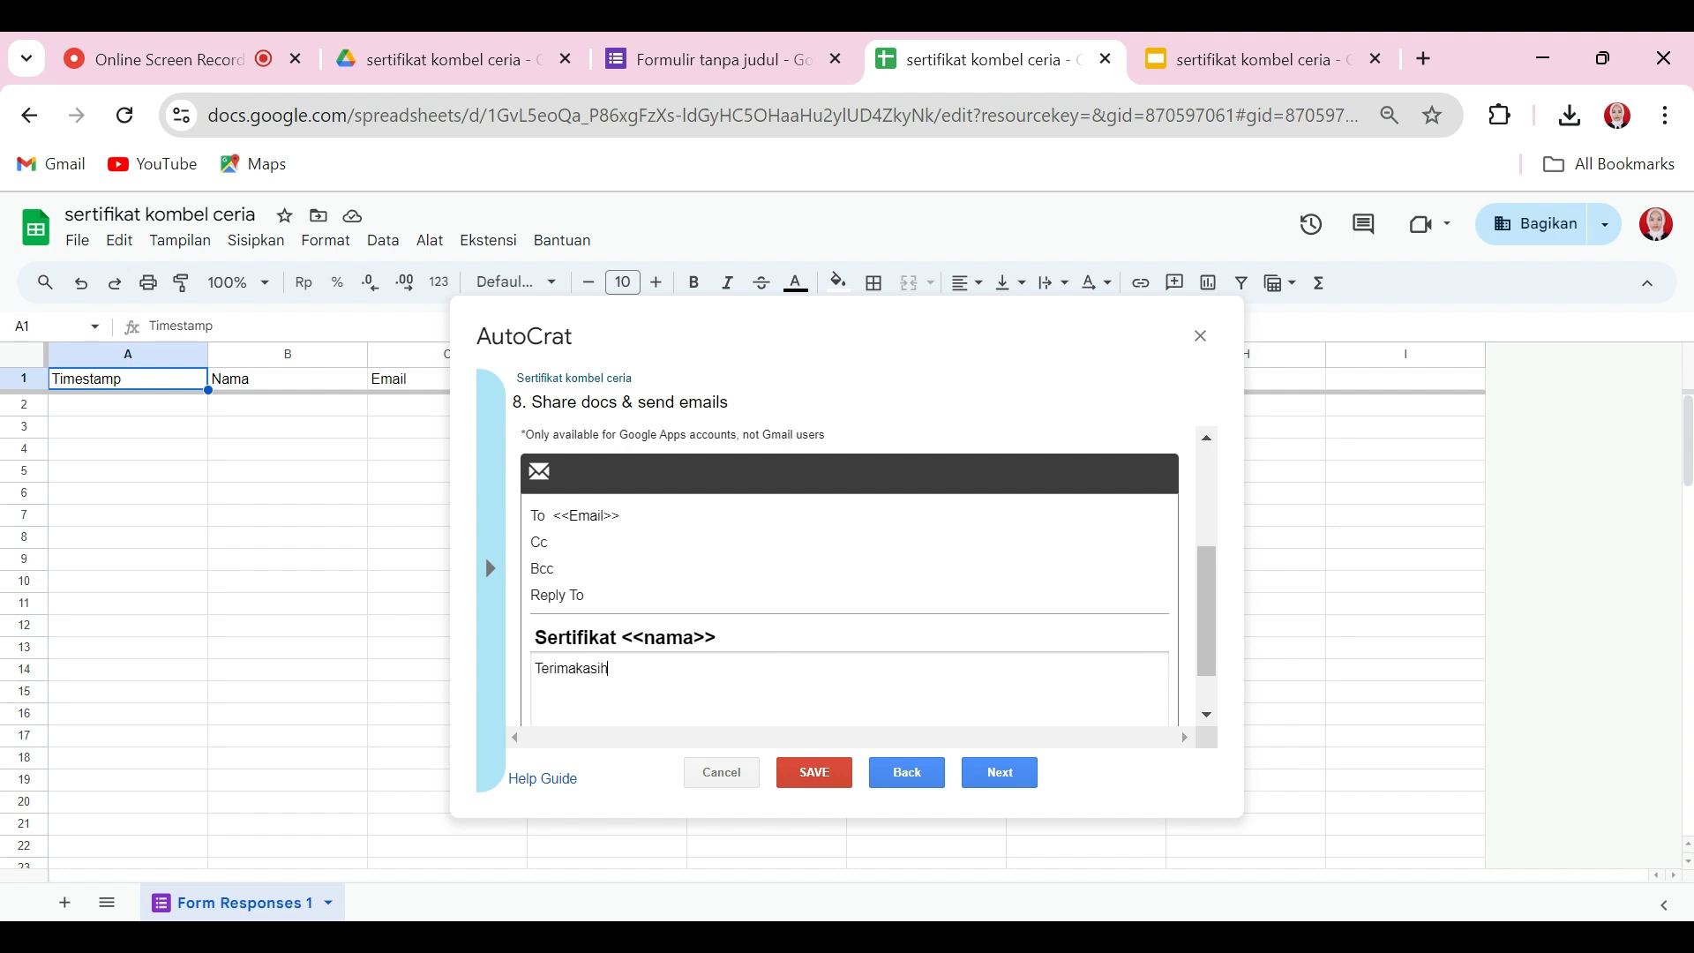
pyautogui.click(1006, 777)
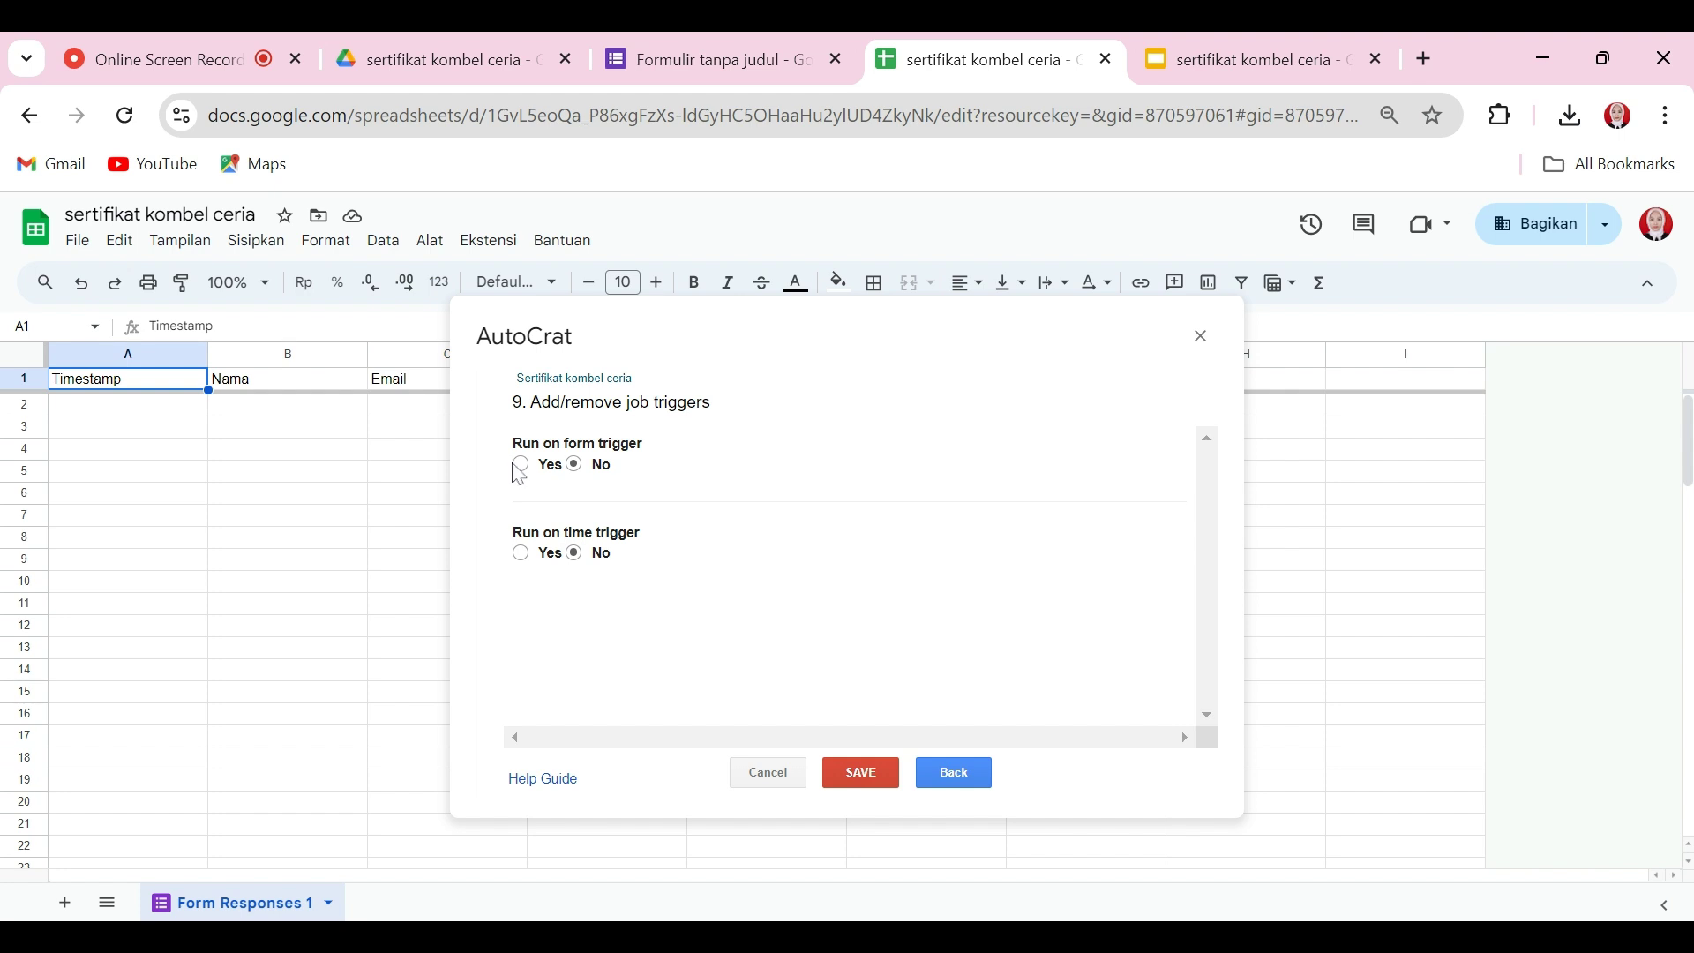
# Step: Enable the form-submit trigger, save the 'Sertifikat kombel ceria' job, and close AutoCrat
pyautogui.click(519, 467)
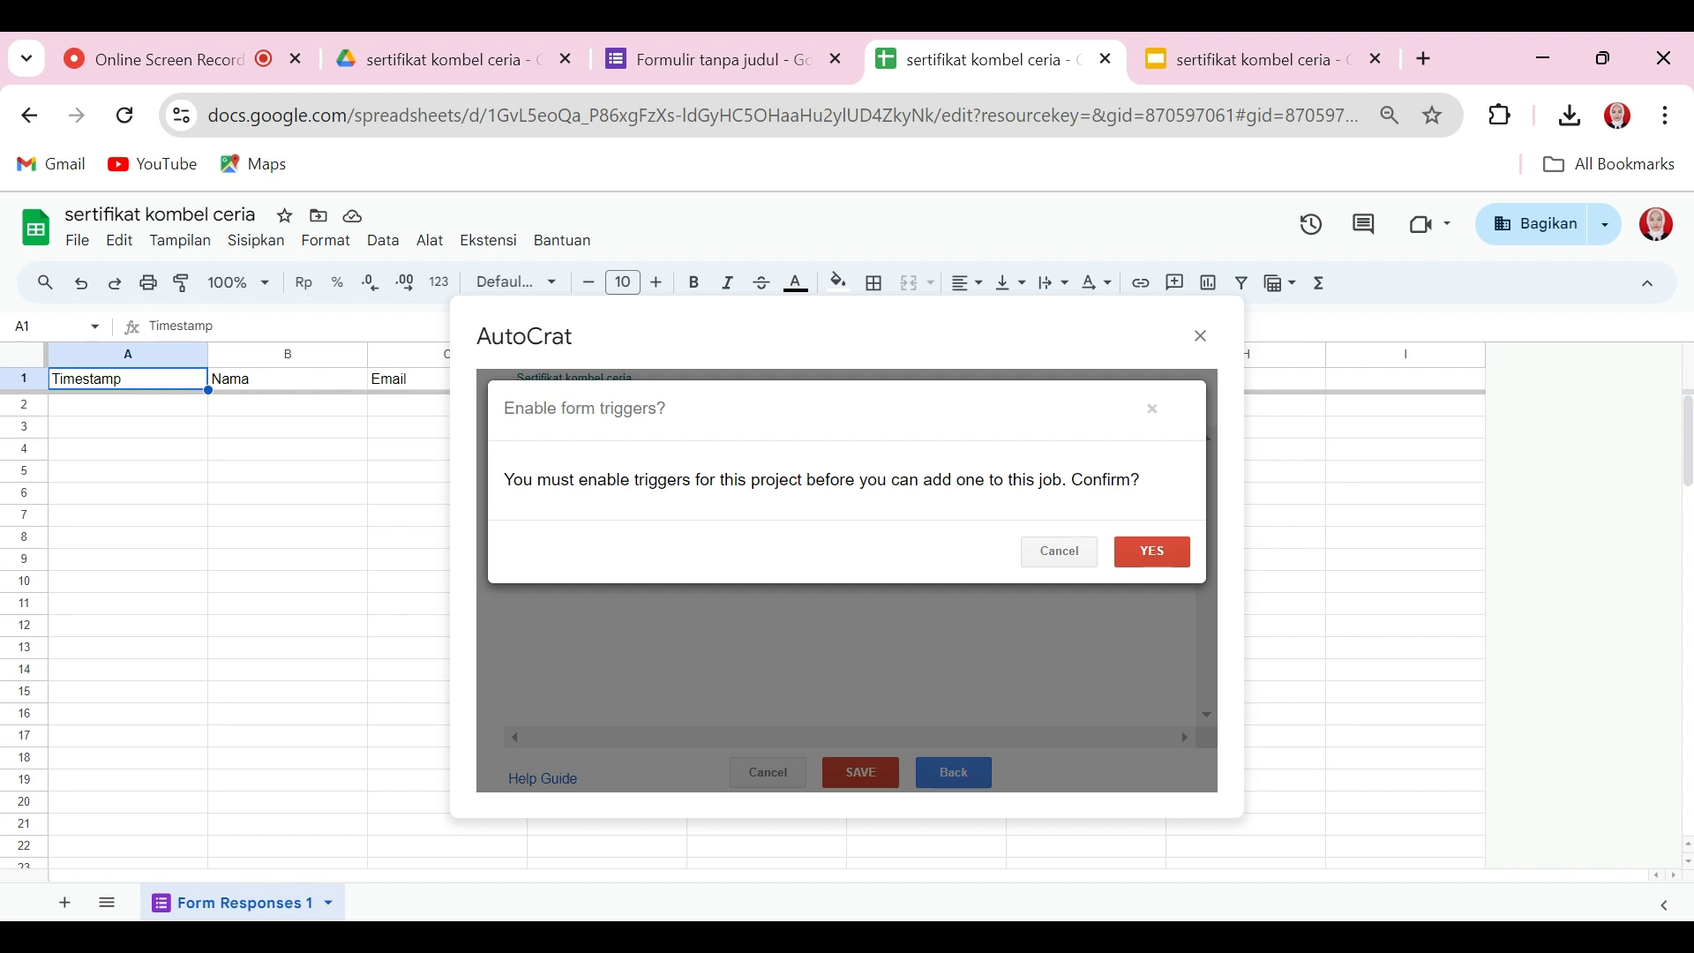
pyautogui.click(1163, 556)
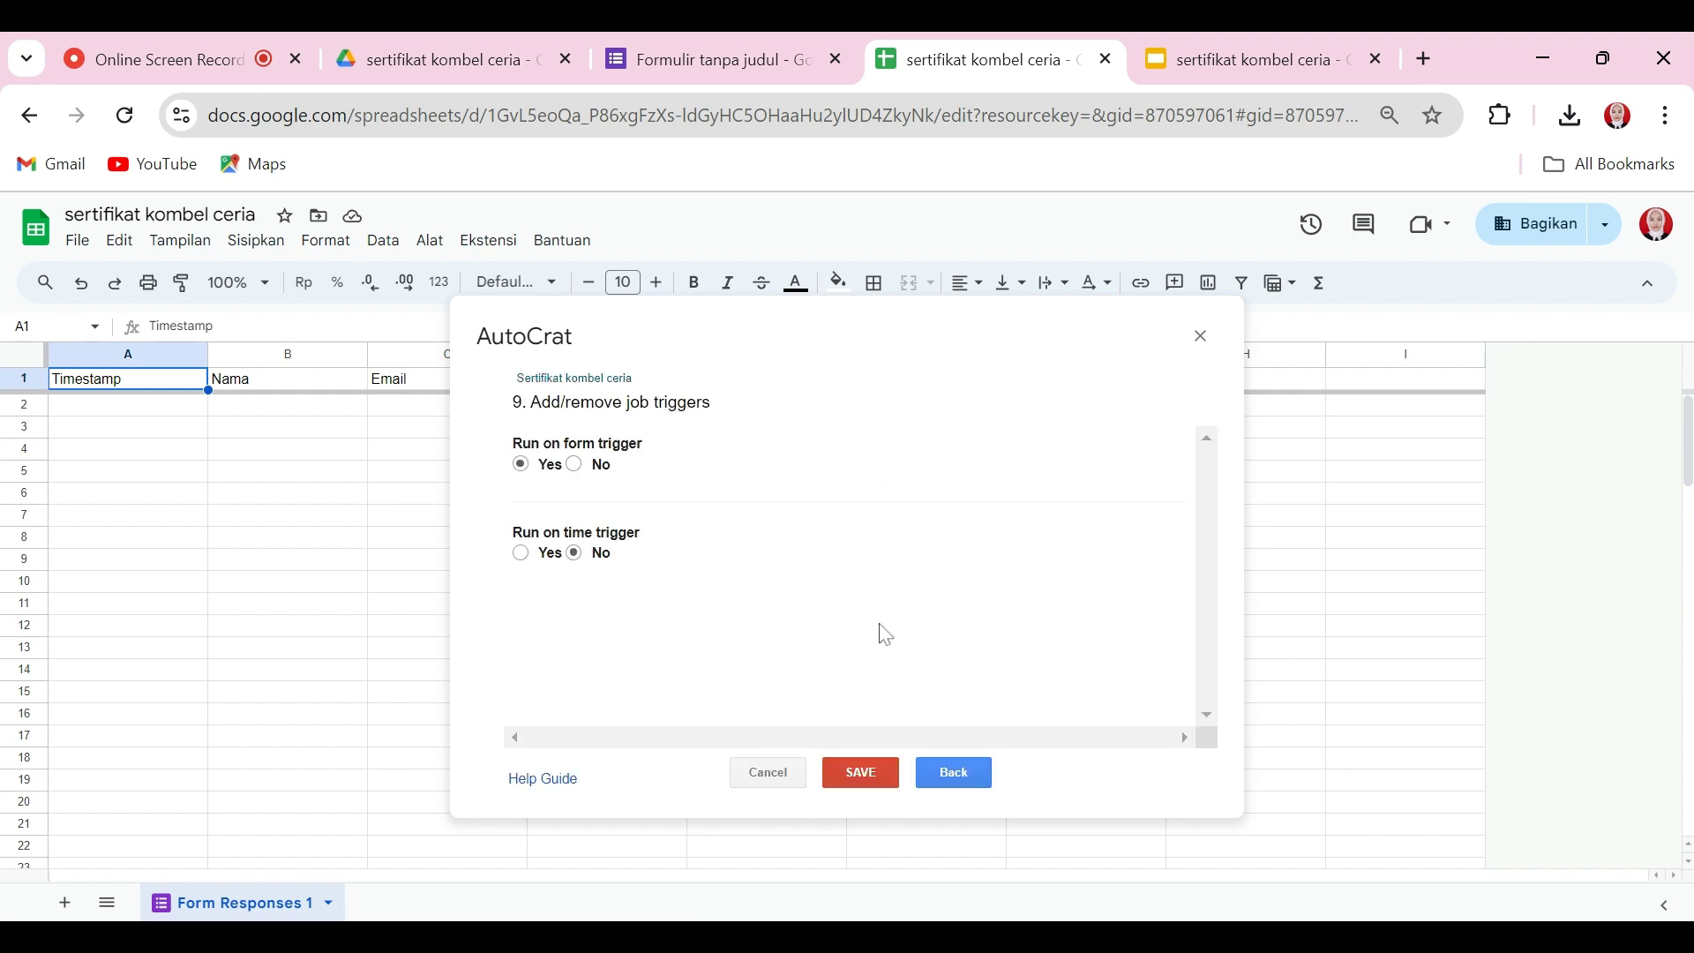
pyautogui.click(864, 774)
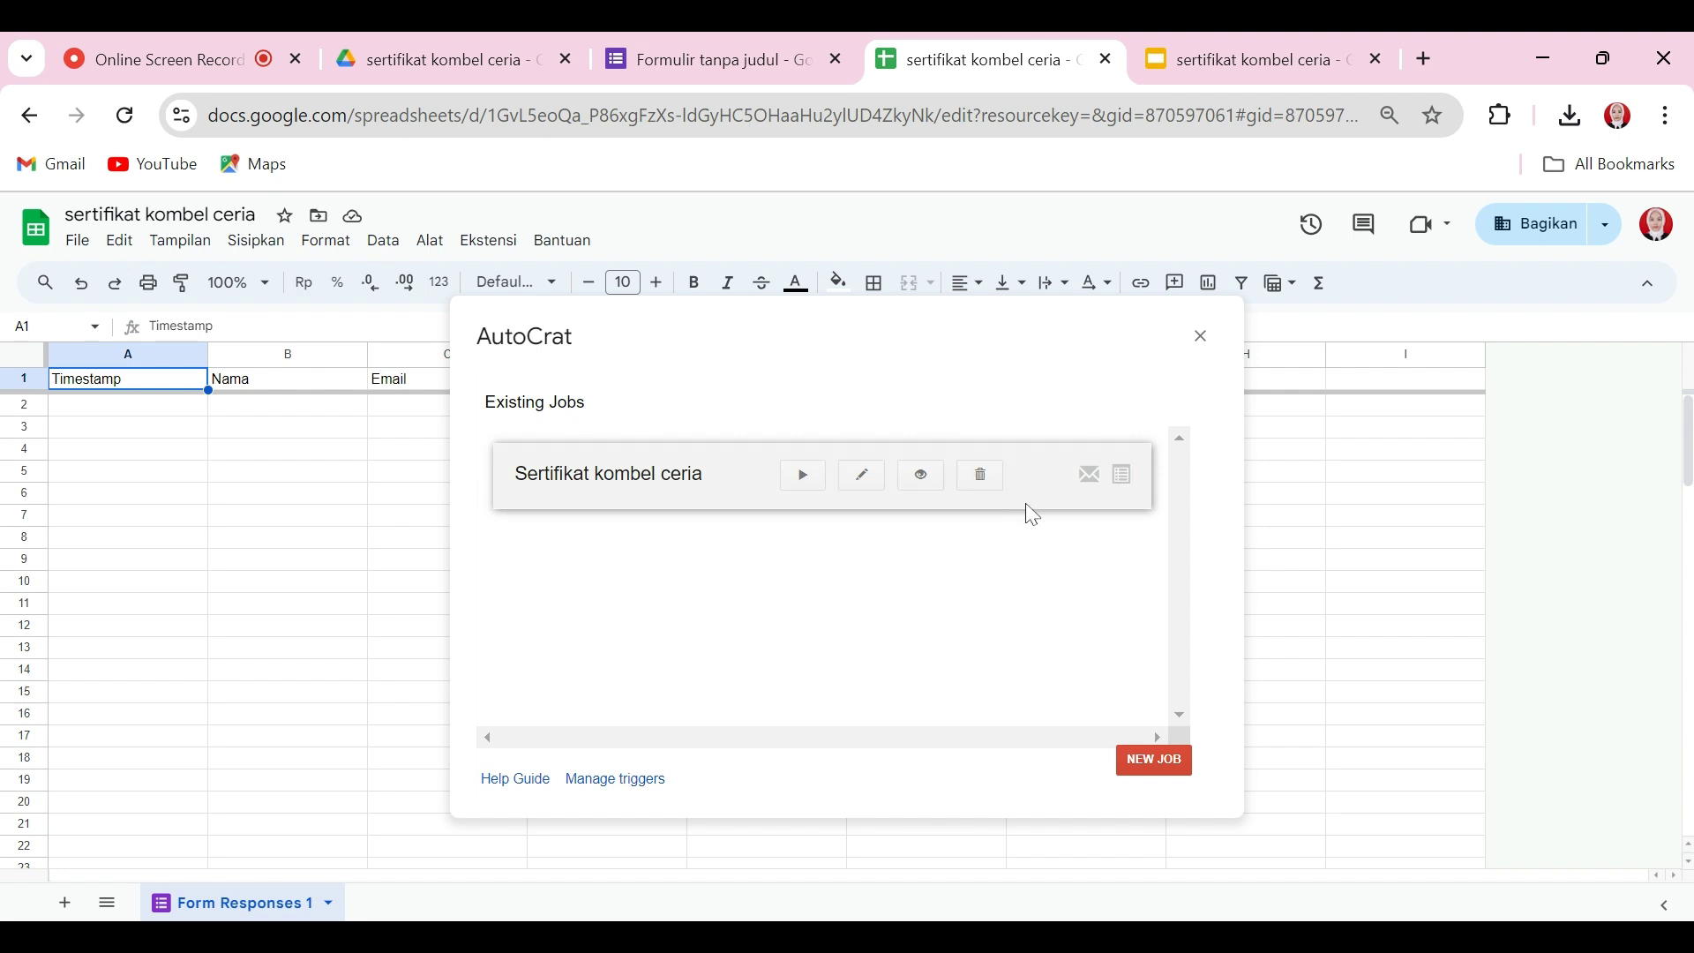
pyautogui.click(1207, 342)
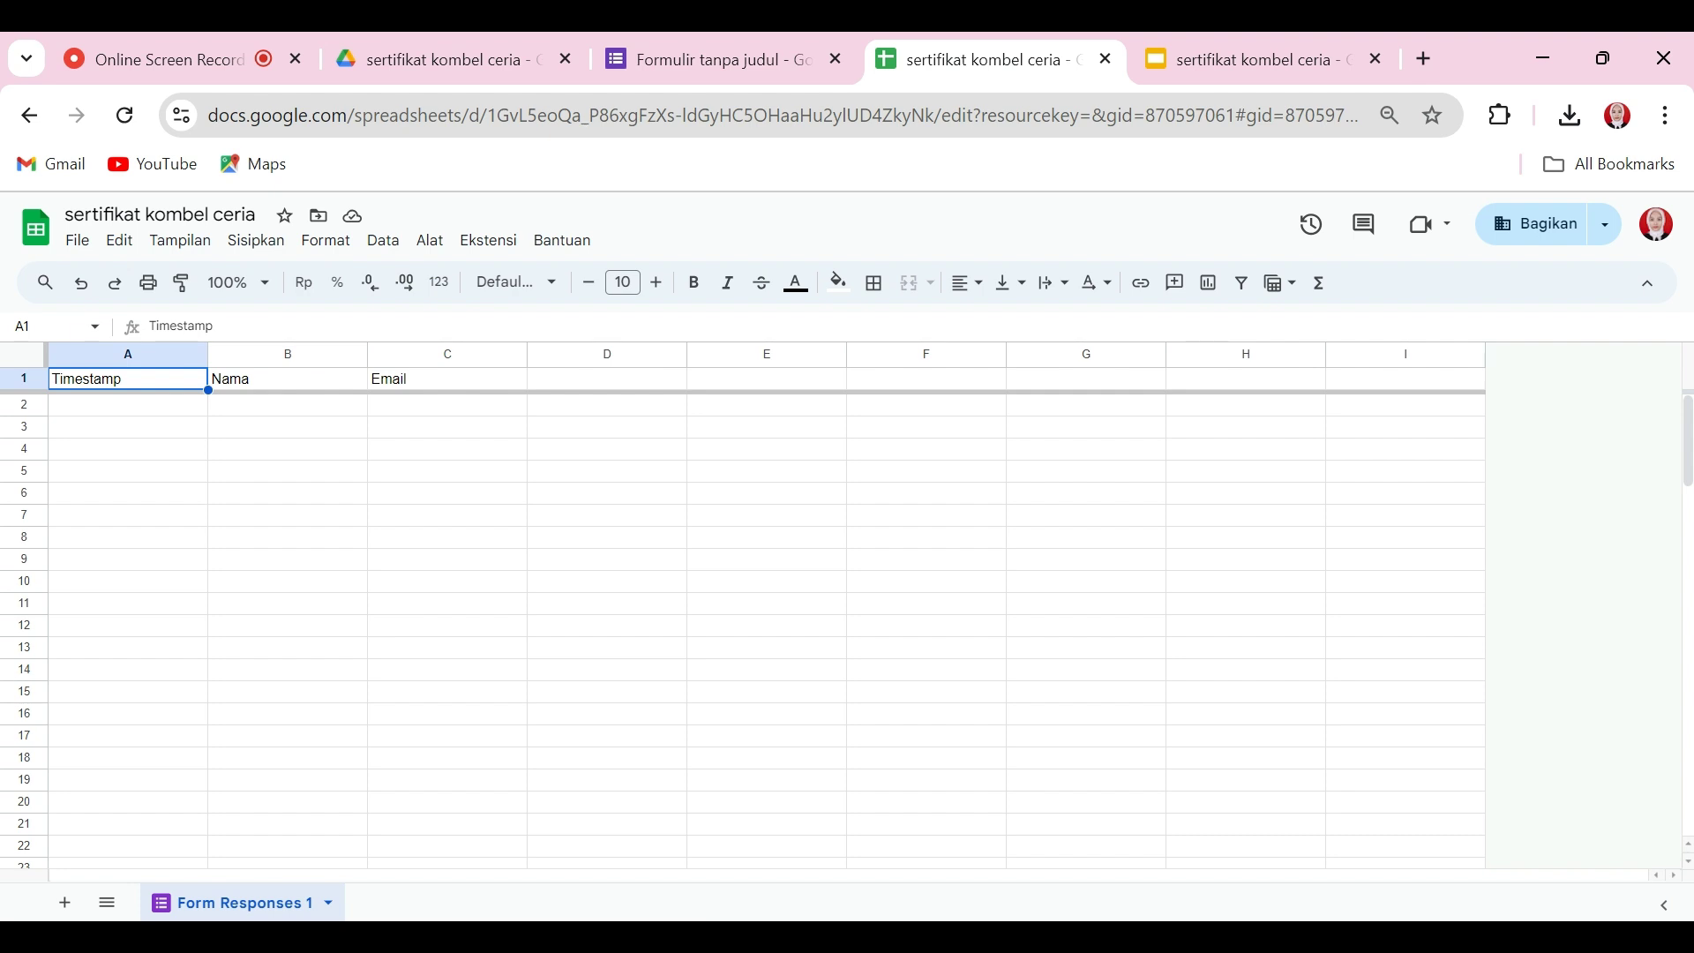
# Step: Copy the shortened forms.gle link of the Absensi kombel ceria form
pyautogui.click(702, 48)
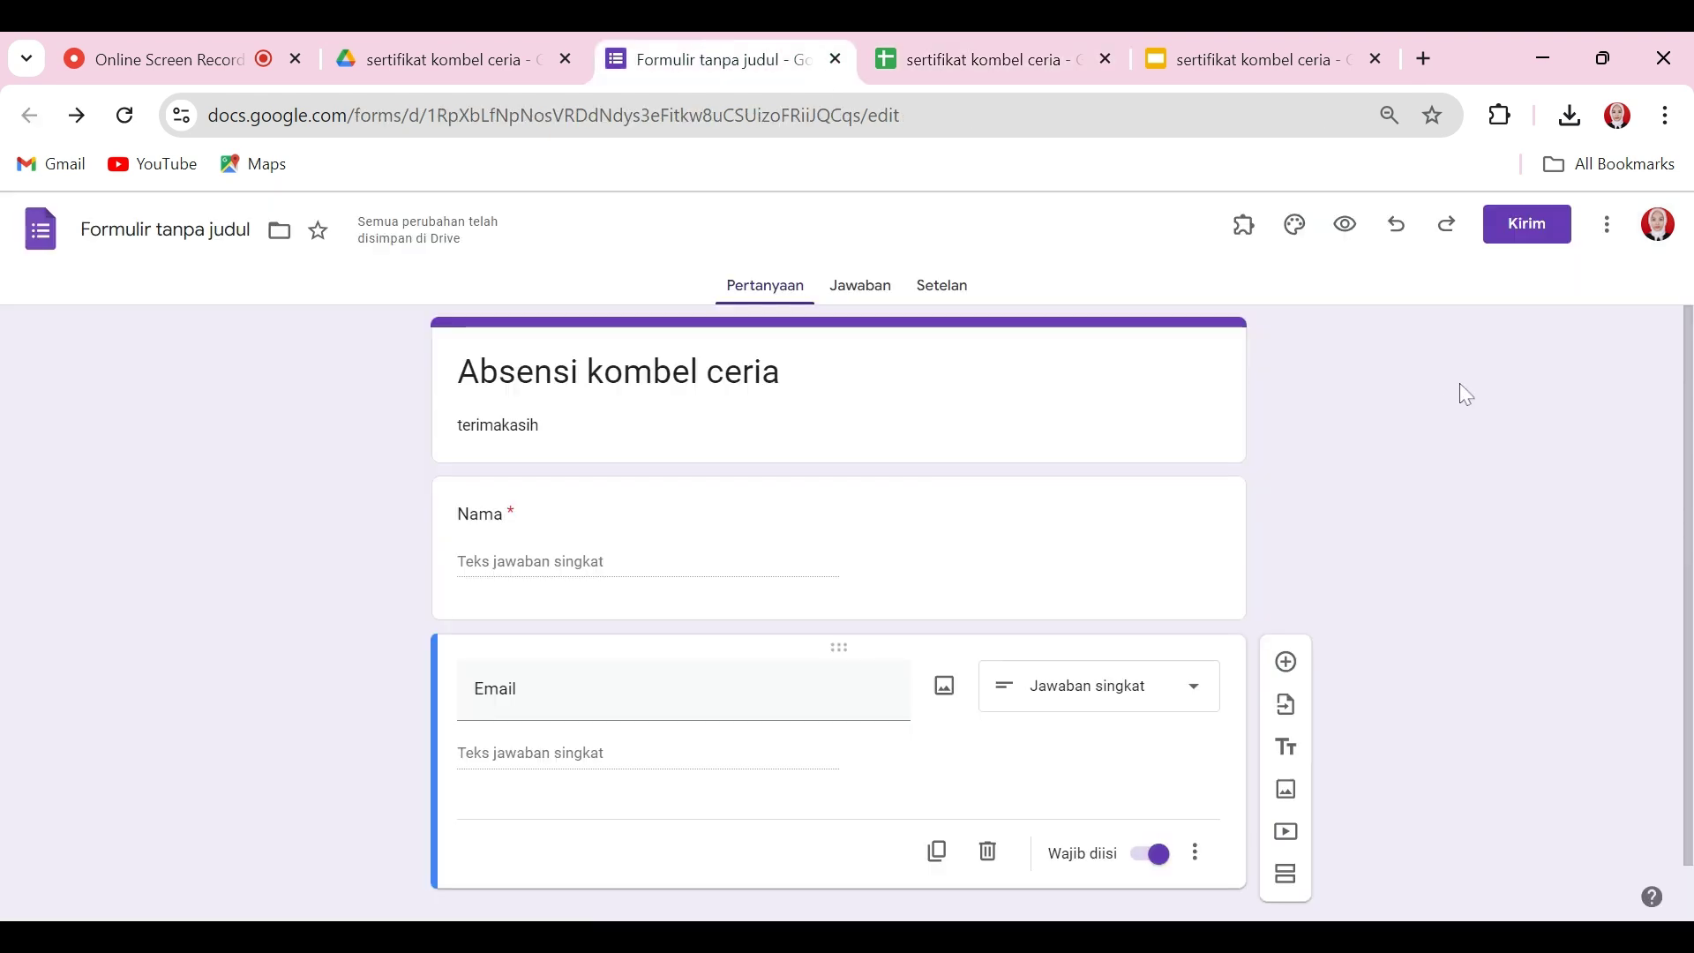
pyautogui.click(1537, 229)
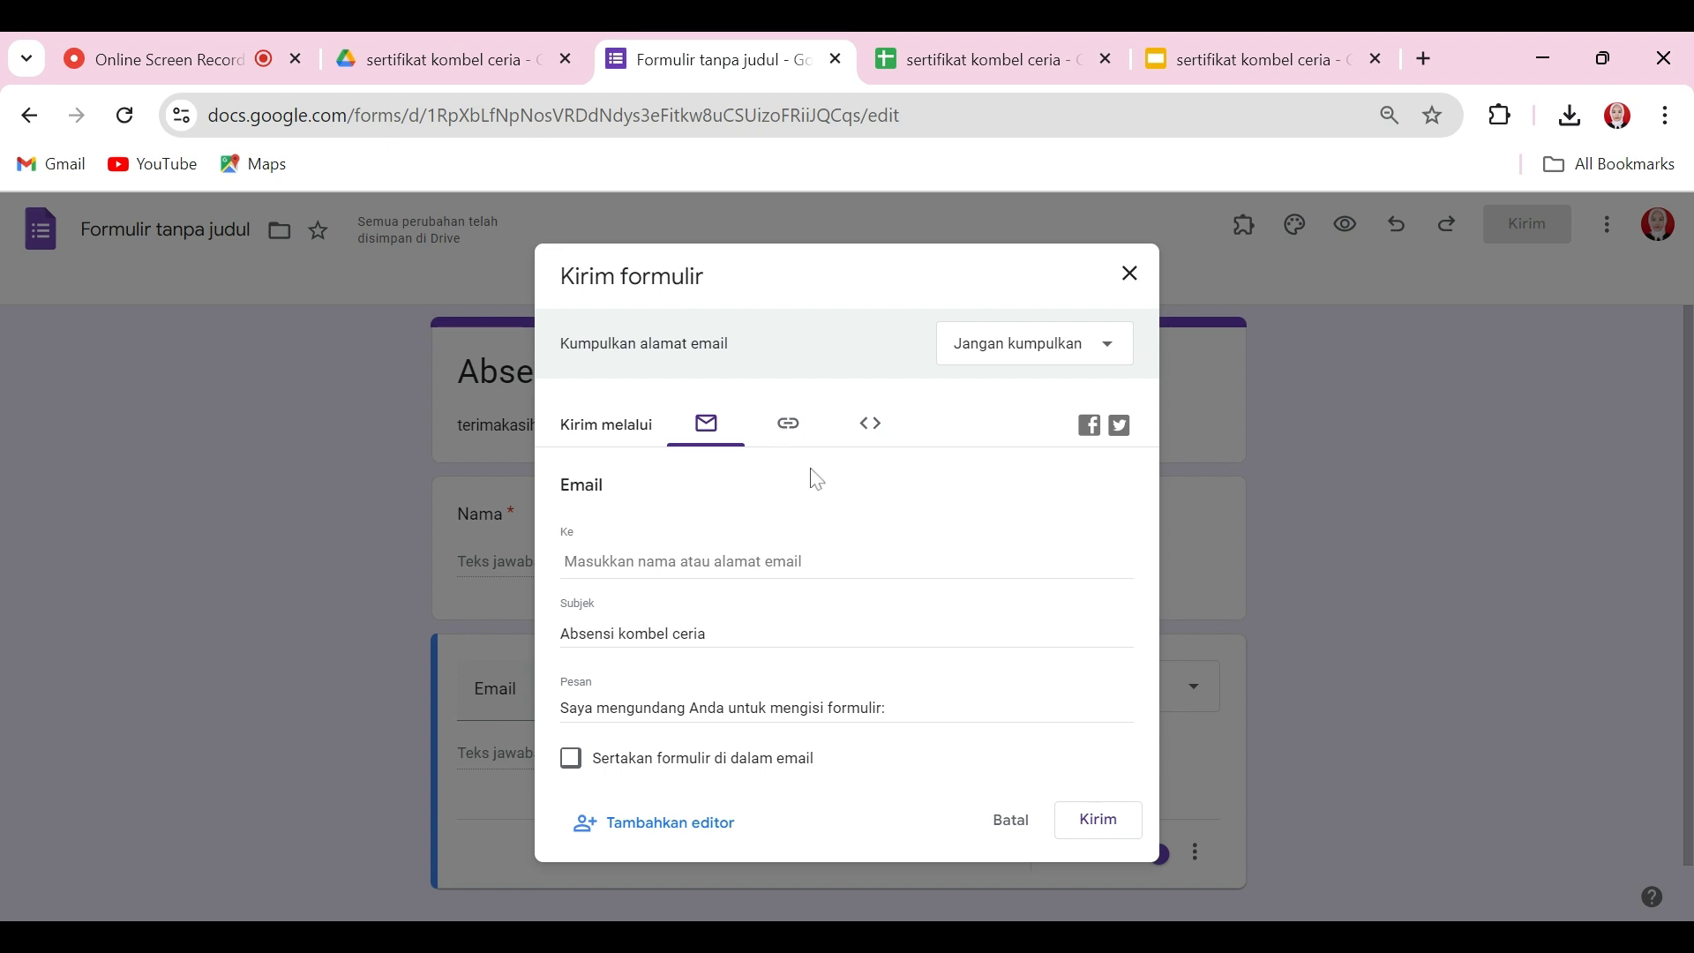
pyautogui.click(788, 432)
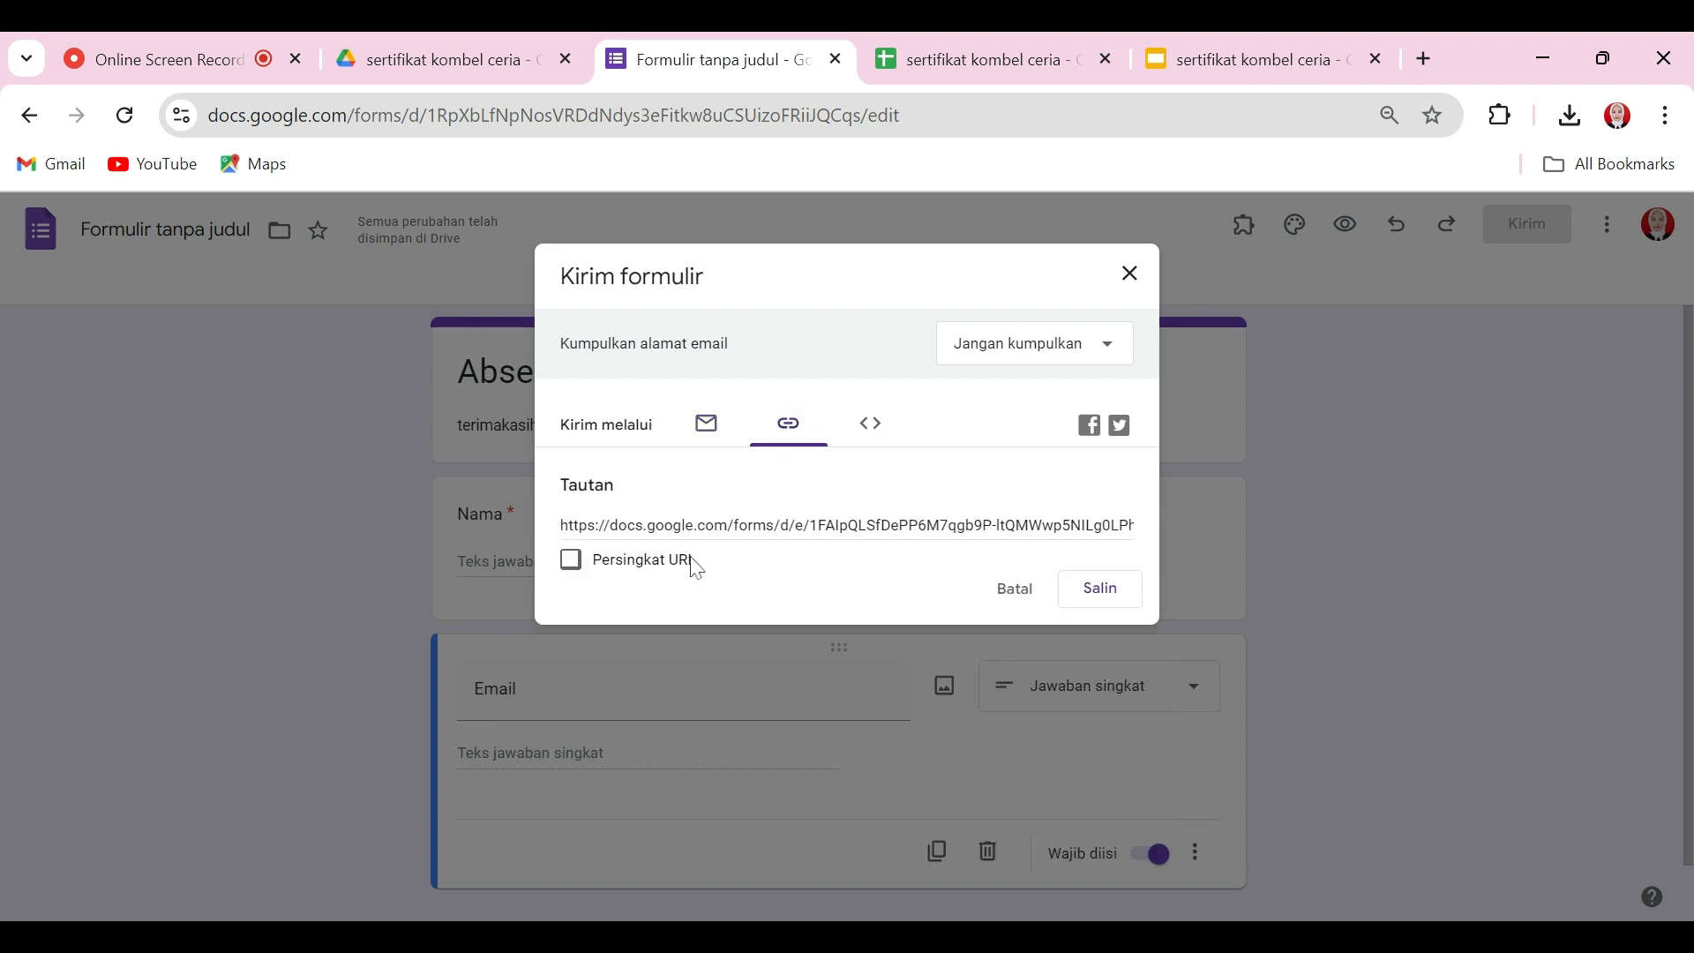
pyautogui.click(662, 571)
pyautogui.hotkey('ctrl', 'c')
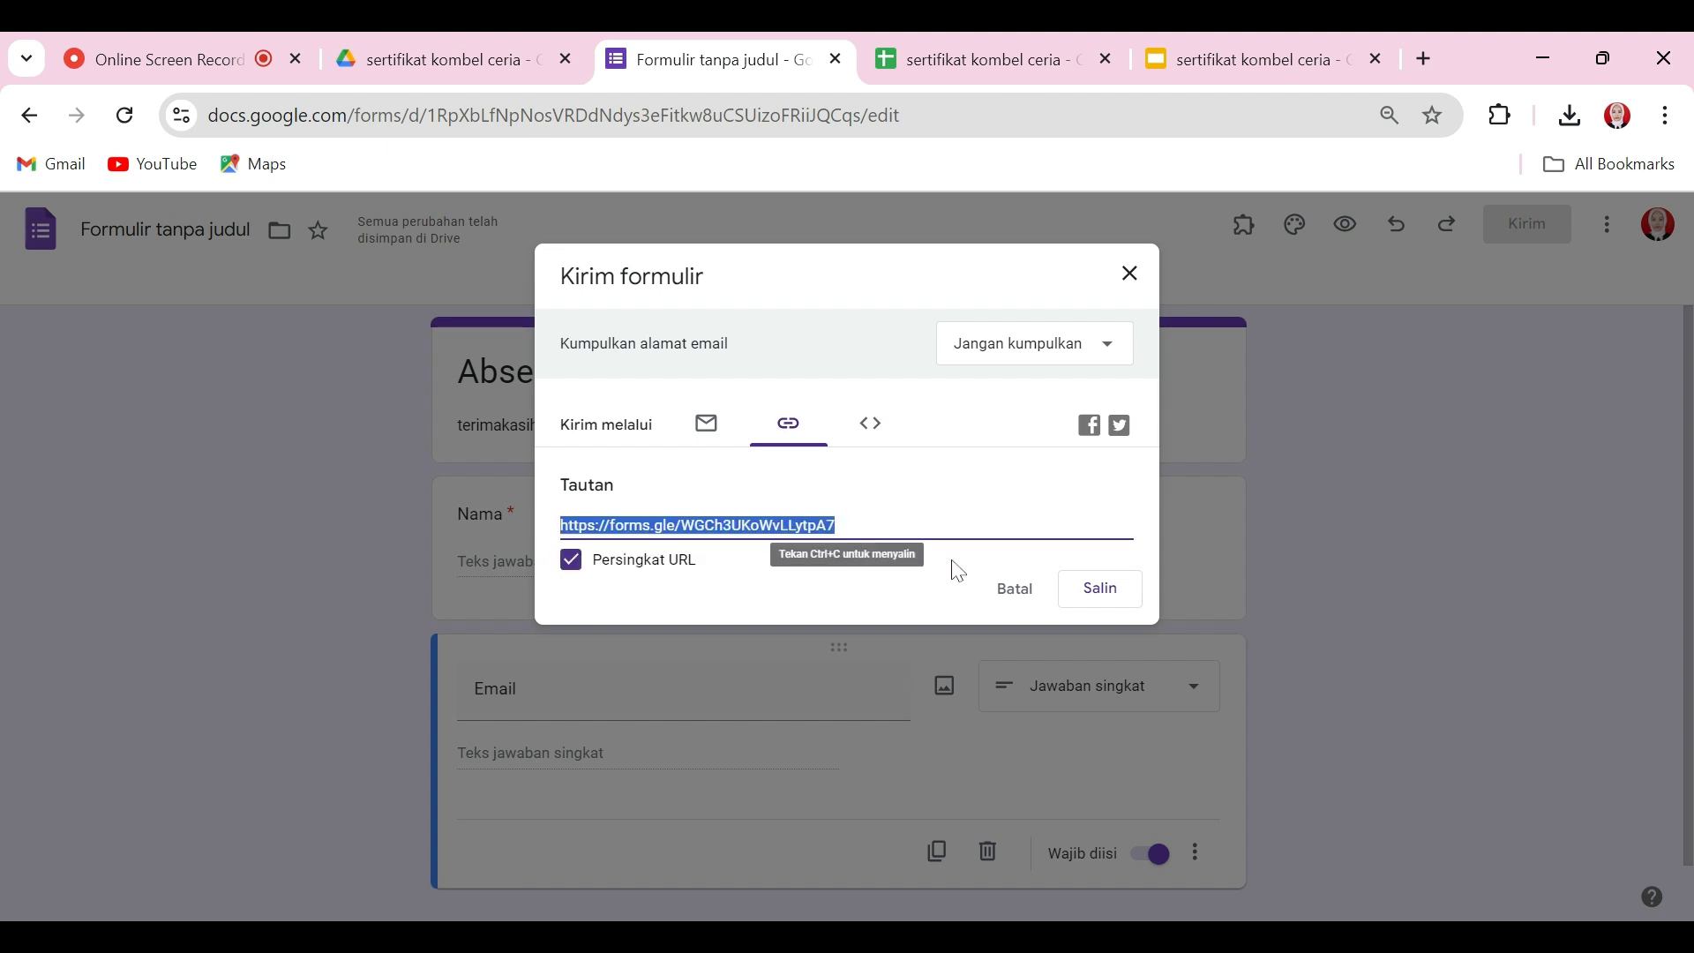
pyautogui.click(1101, 589)
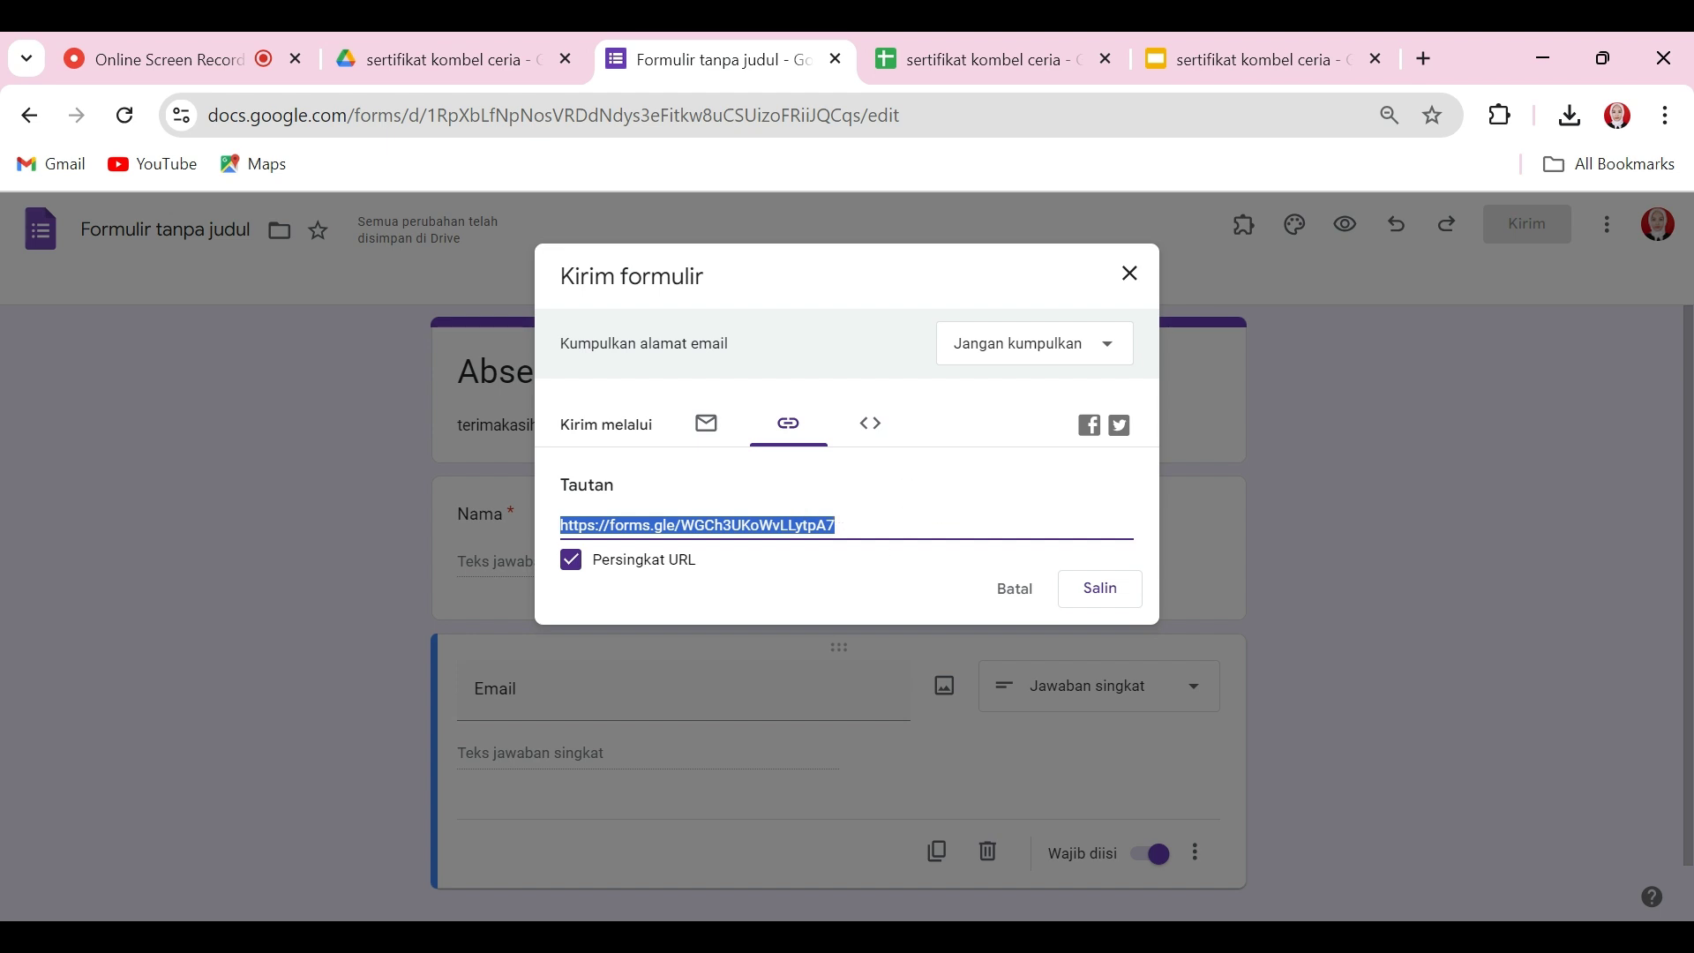
pyautogui.click(1127, 592)
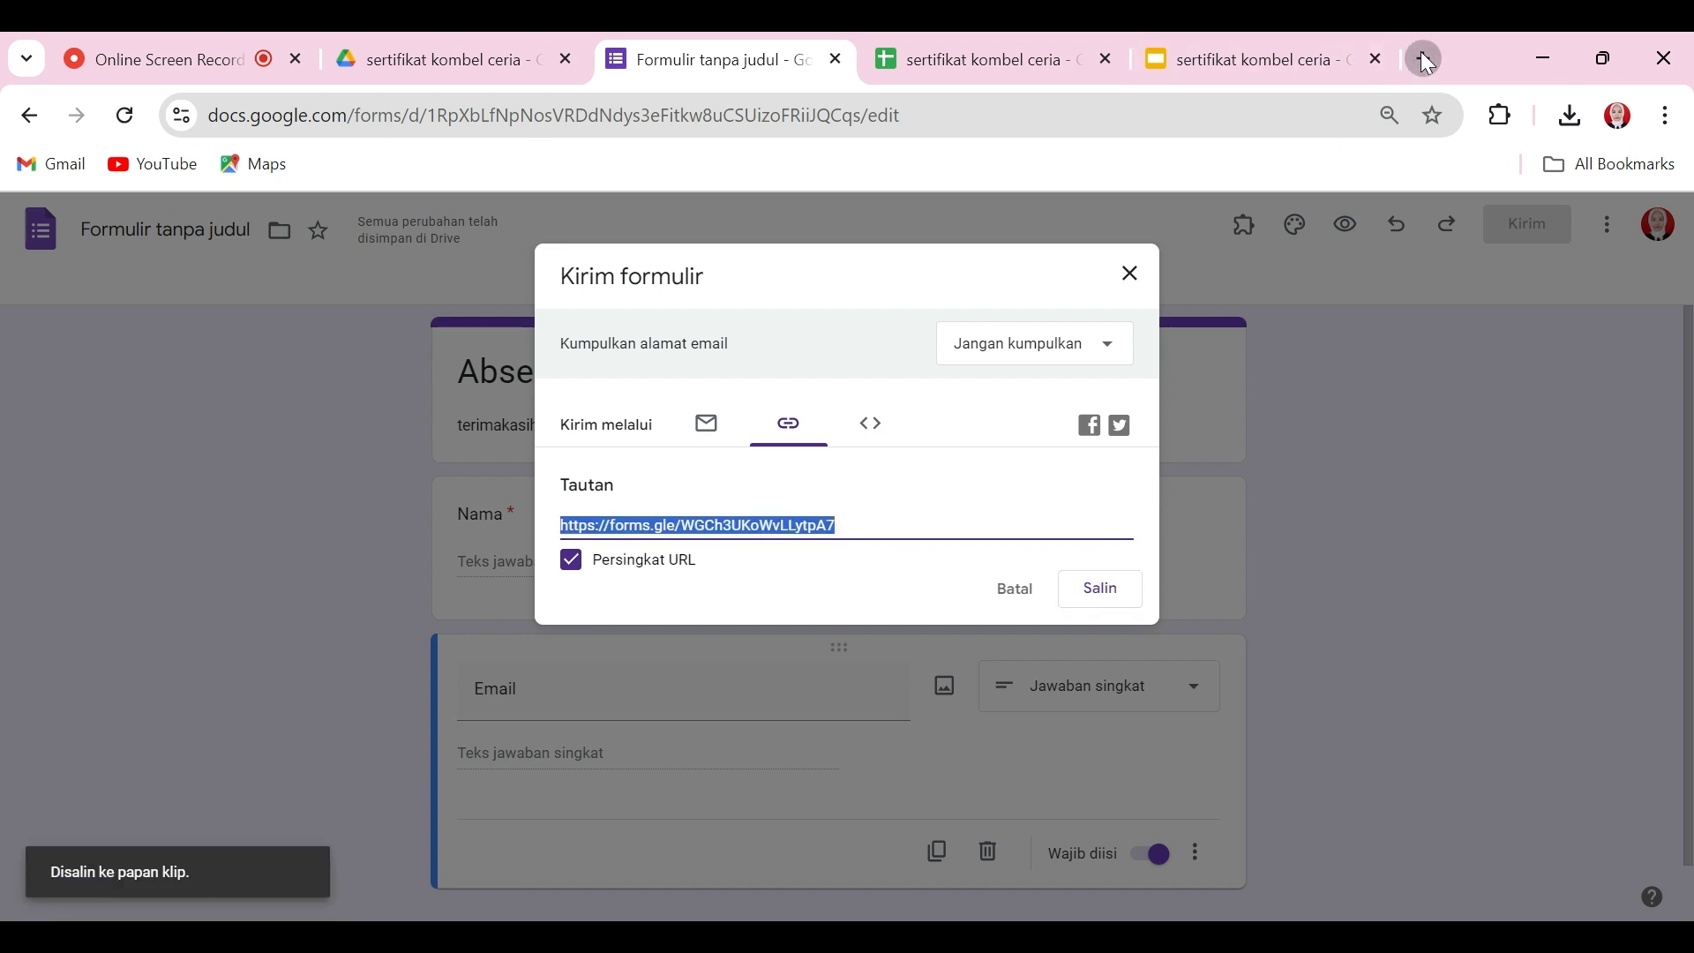
pyautogui.click(1426, 60)
# Step: Open the copied form link and submit a test response with a respondent's name and email
pyautogui.hotkey('ctrl', 'v')
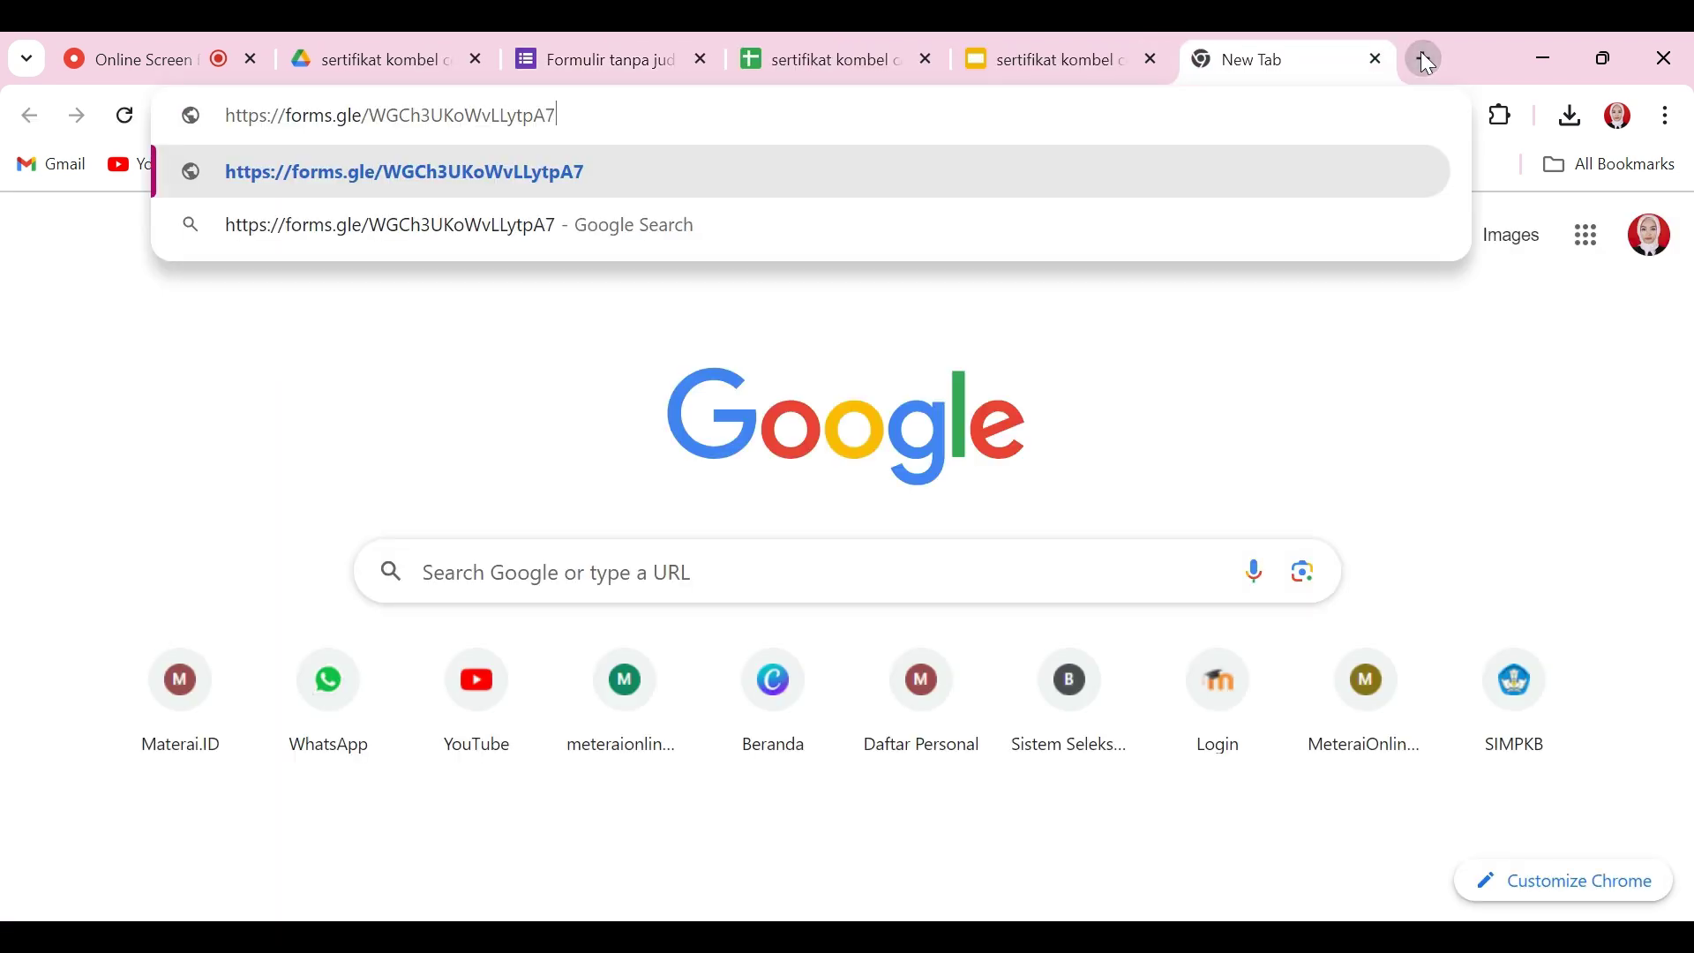
pyautogui.press('Return')
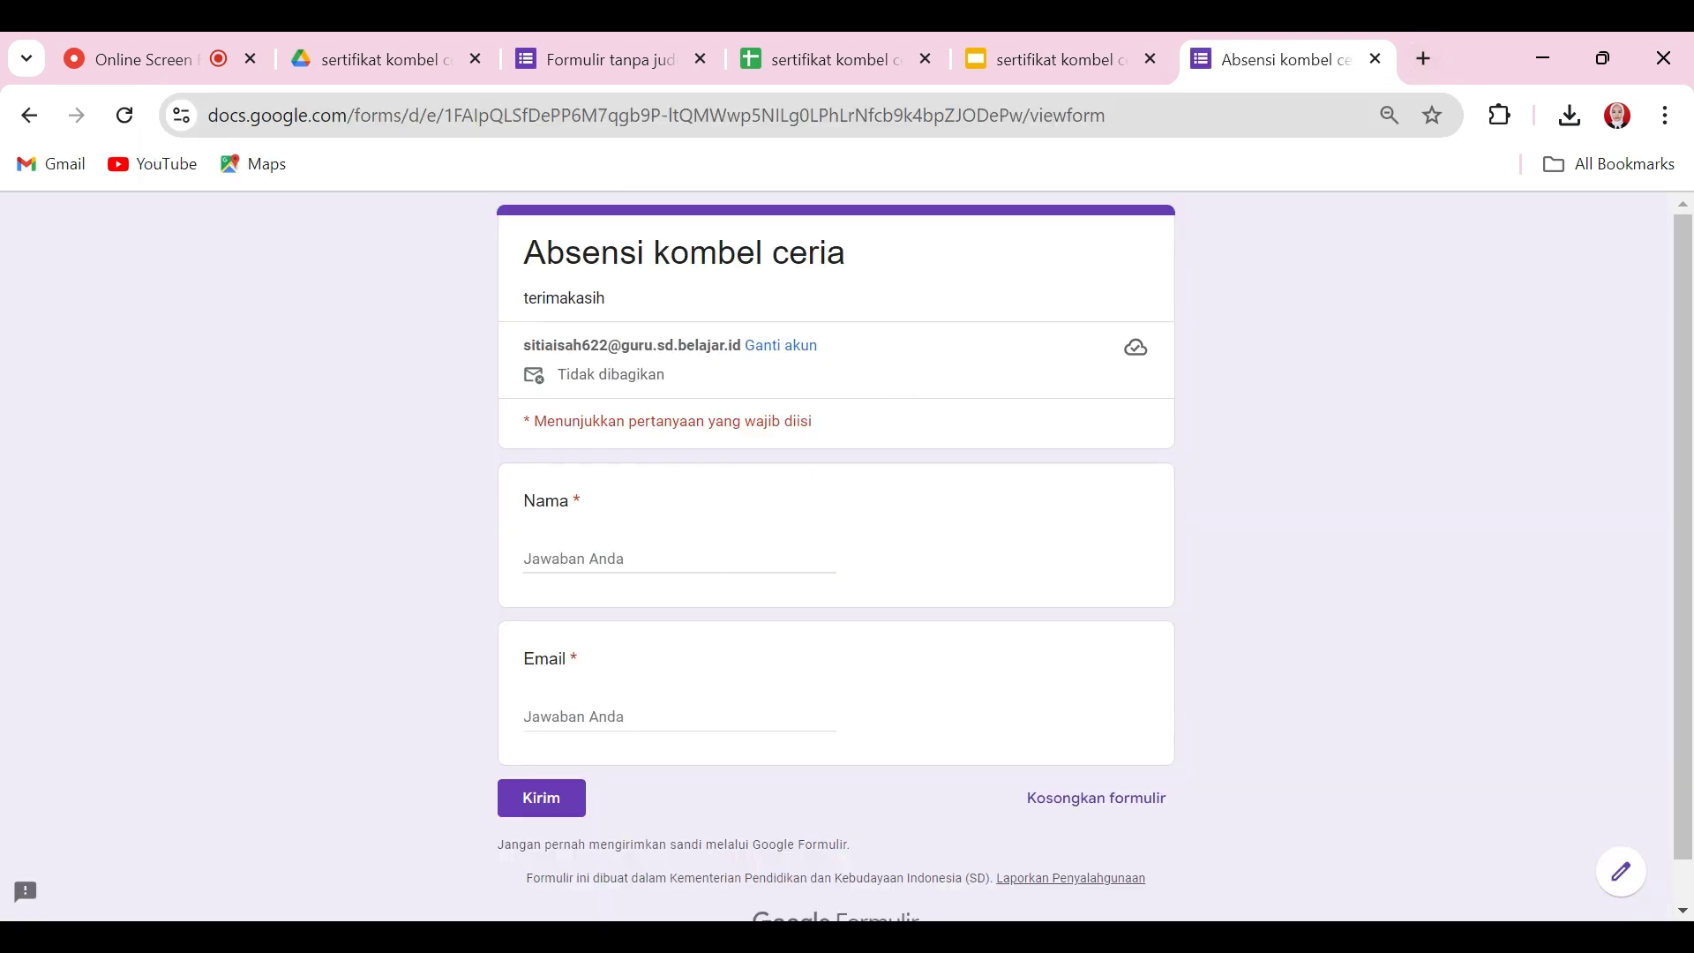
pyautogui.click(670, 565)
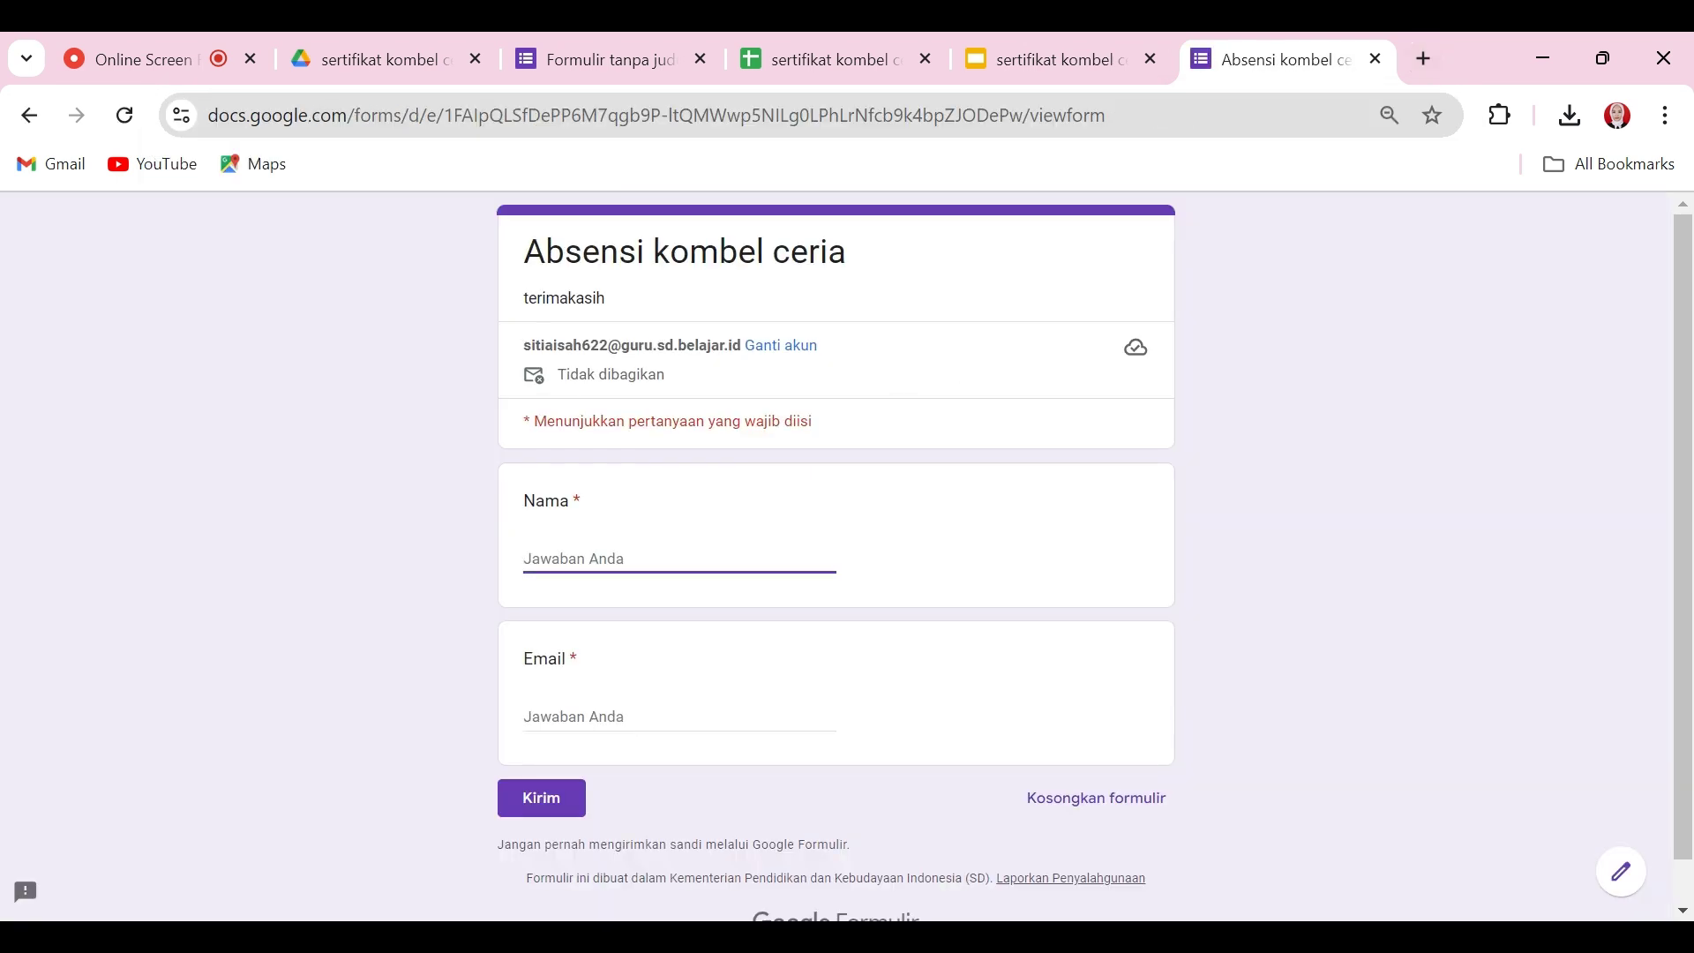
pyautogui.write('S')
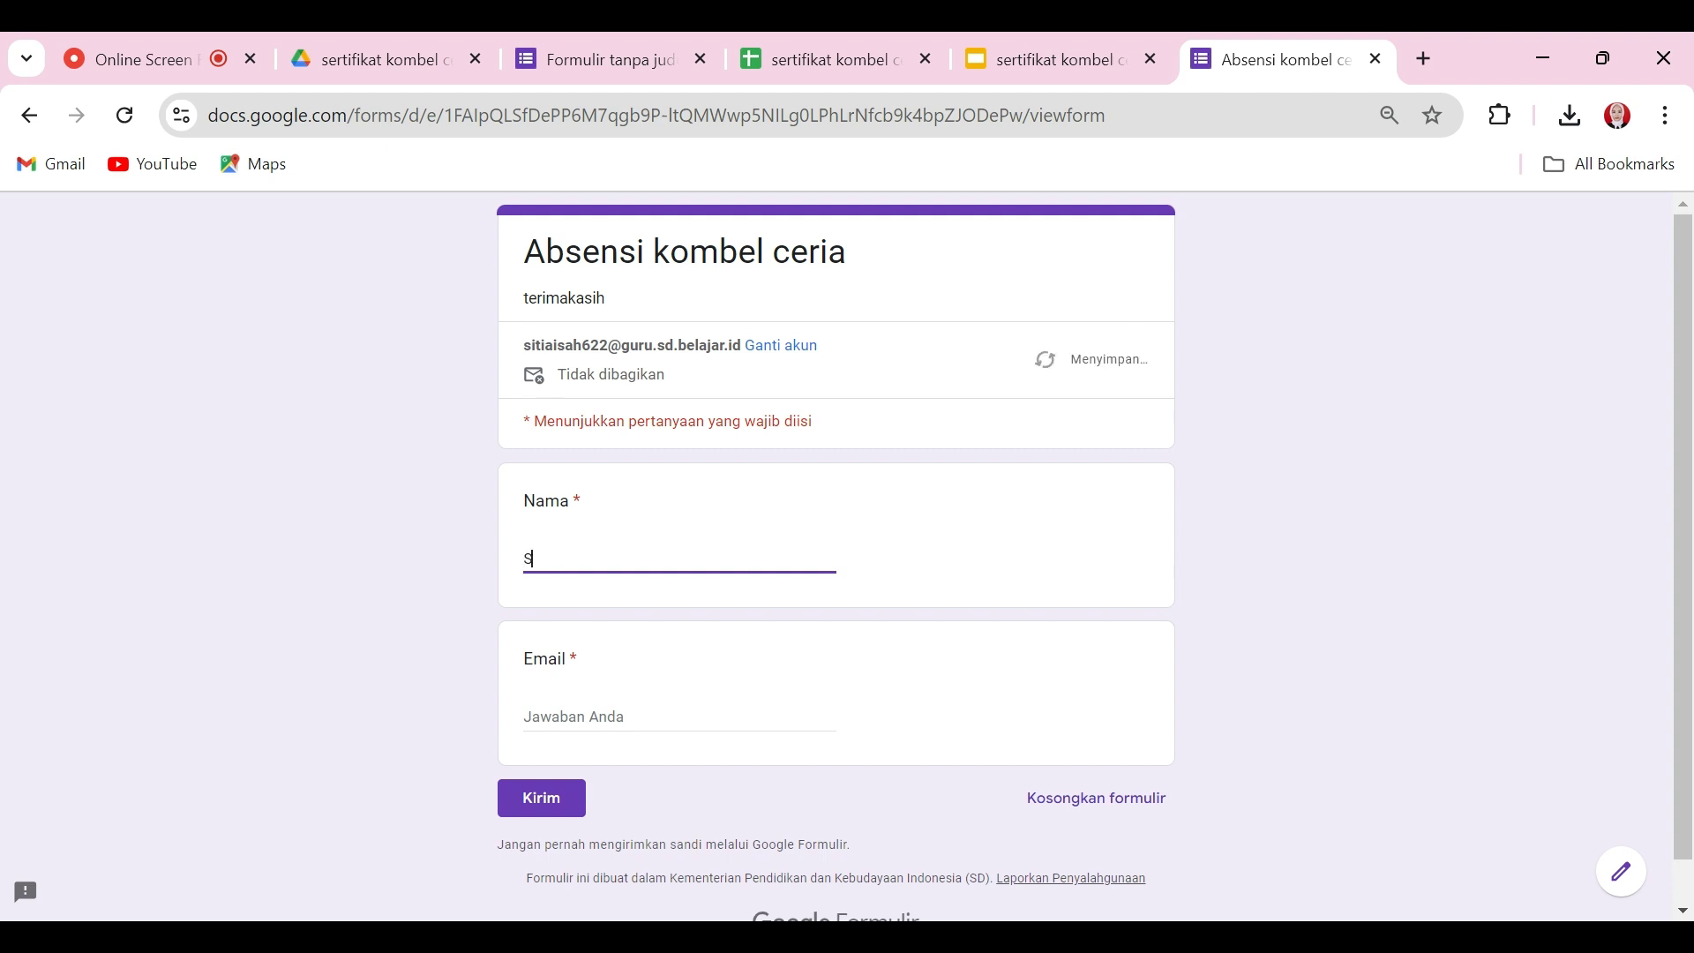
pyautogui.write('ulaiman')
pyautogui.click(591, 716)
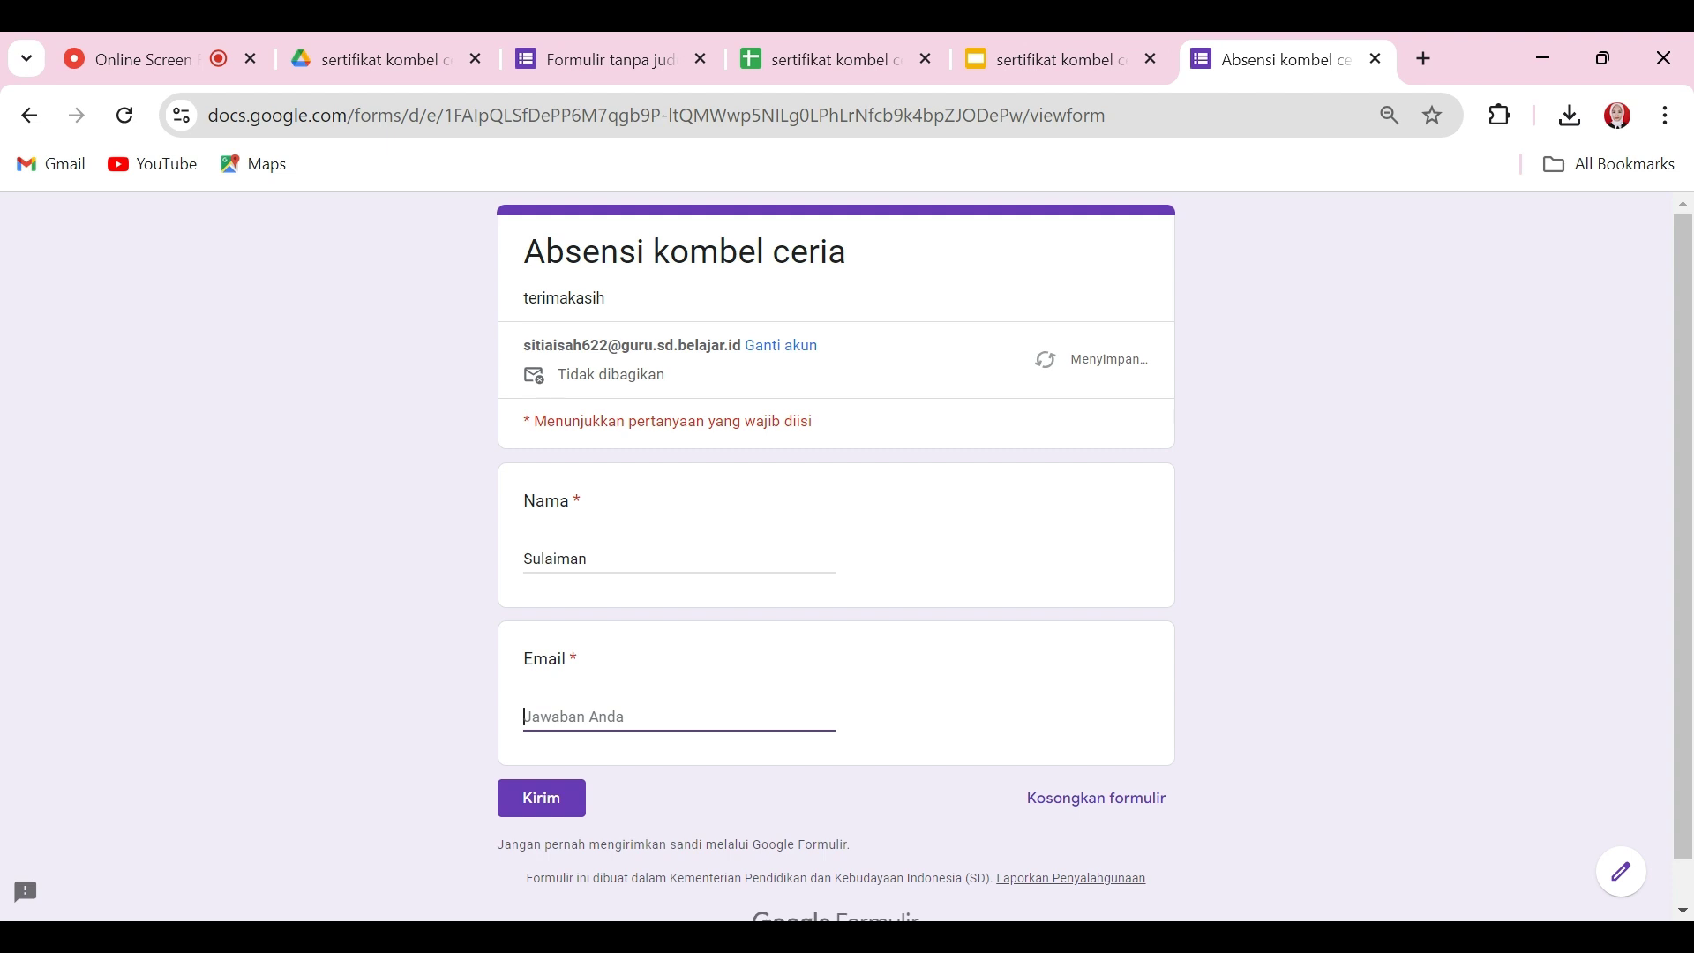
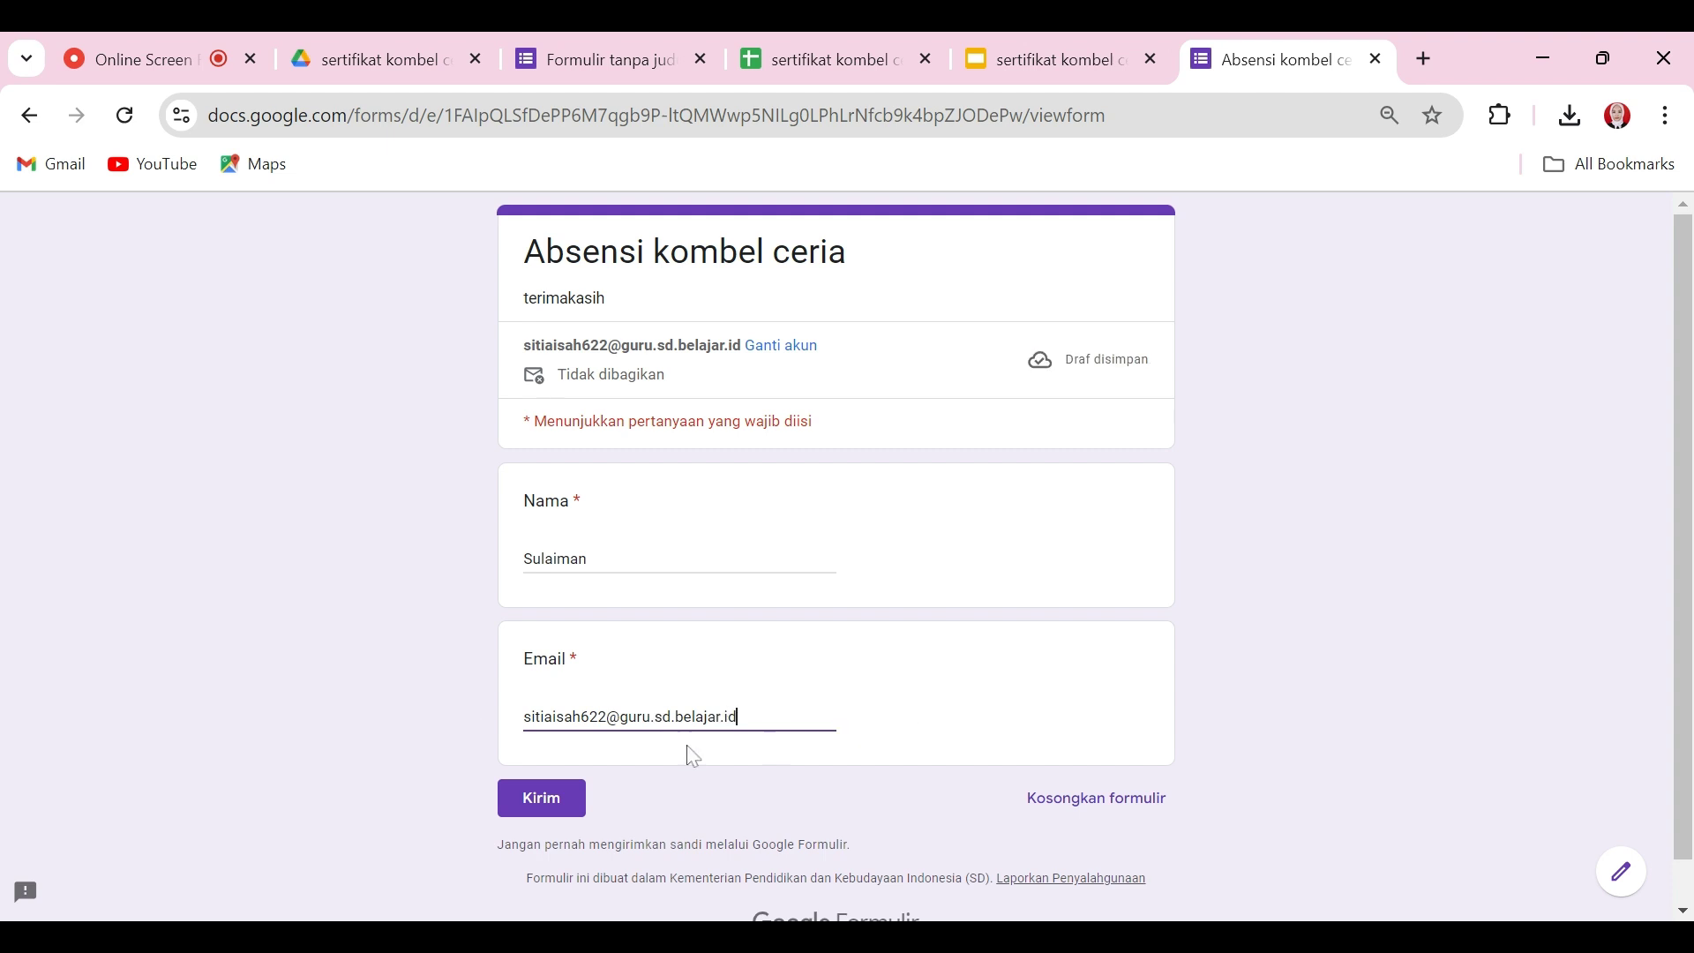
pyautogui.click(552, 801)
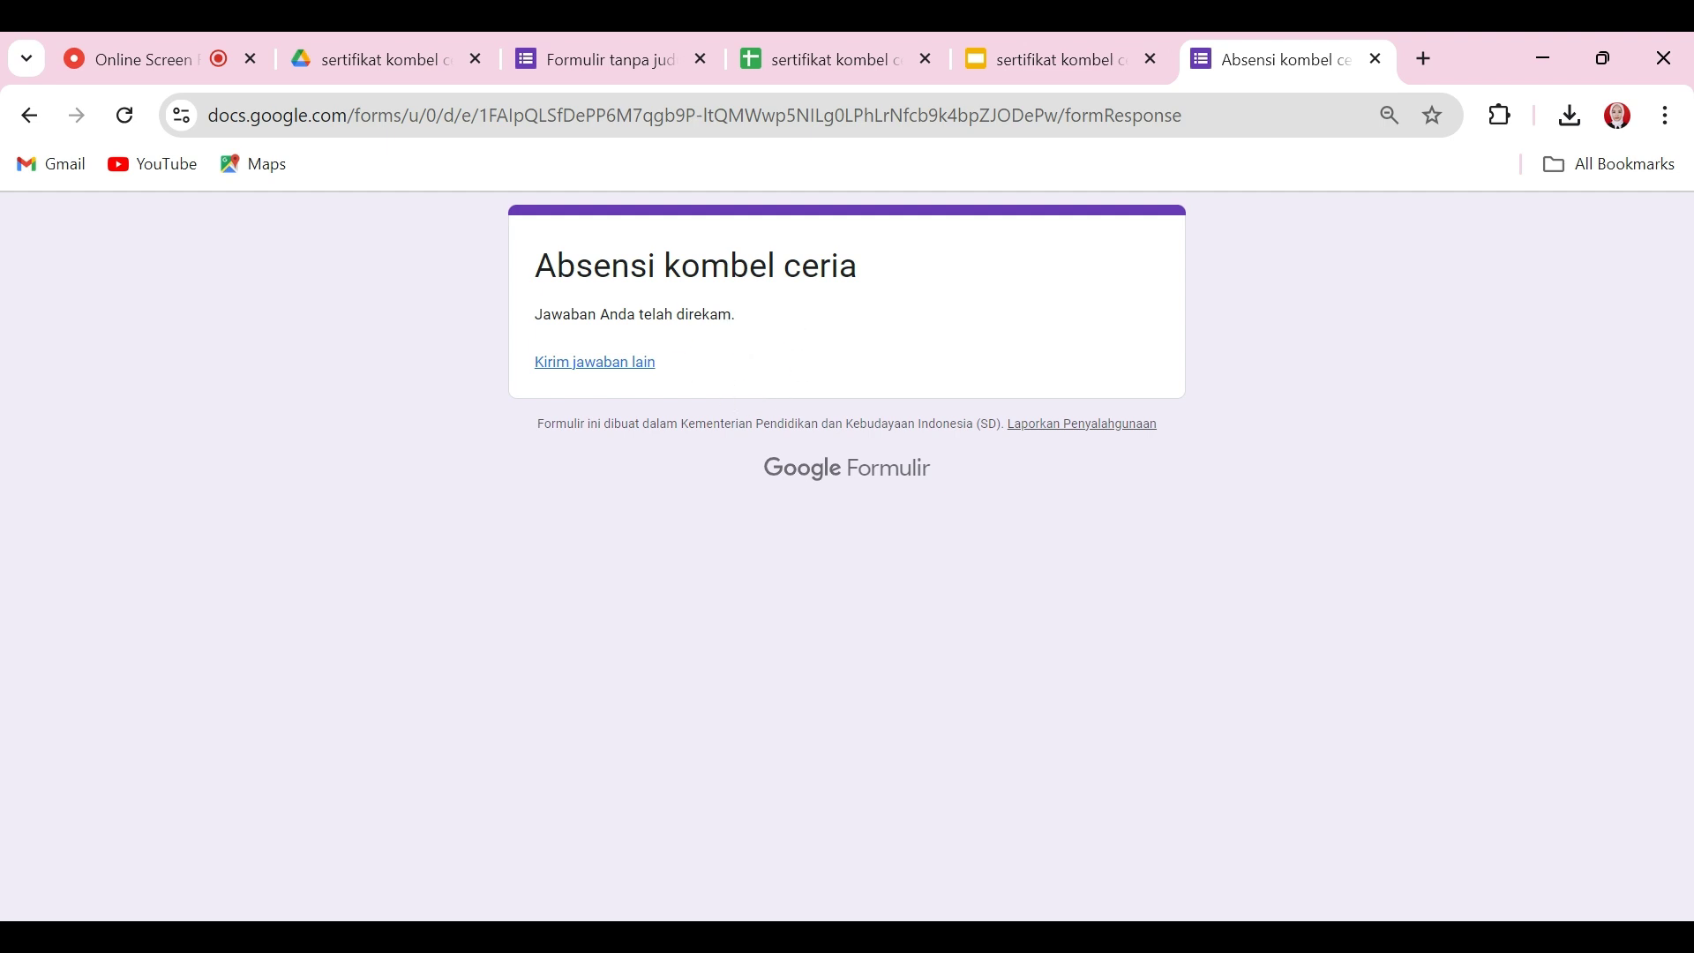
# Step: Reload the responses sheet to show the test row's Merged Doc ID, URL and merge status
pyautogui.click(868, 44)
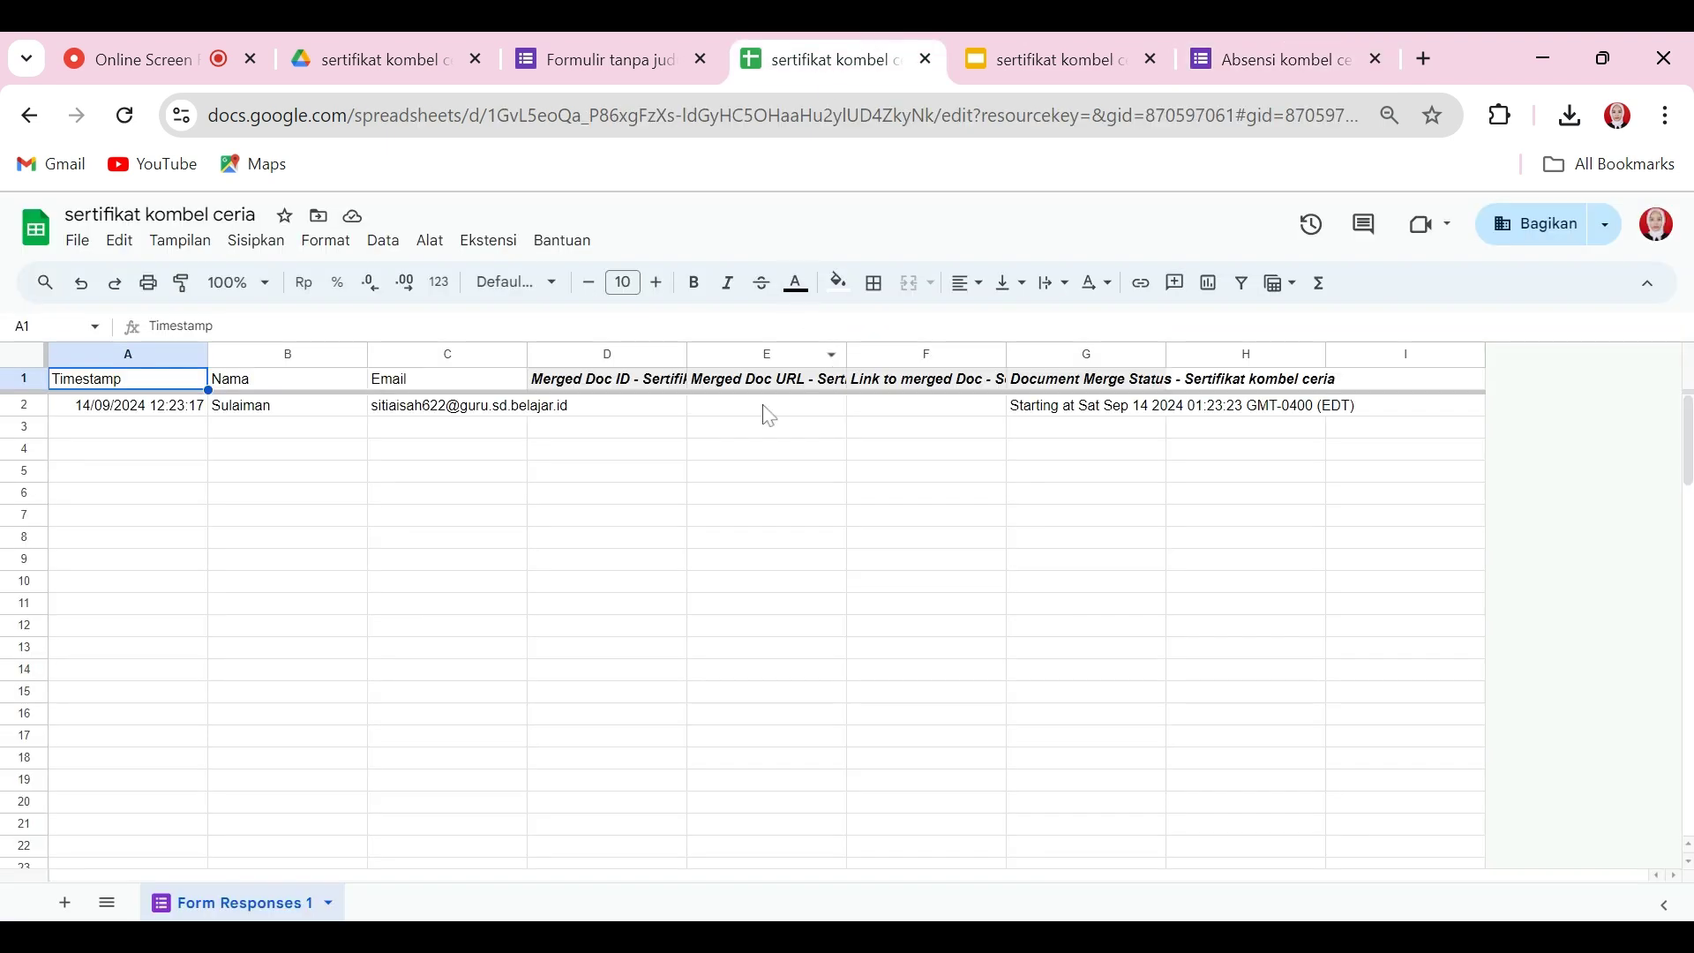
pyautogui.click(491, 408)
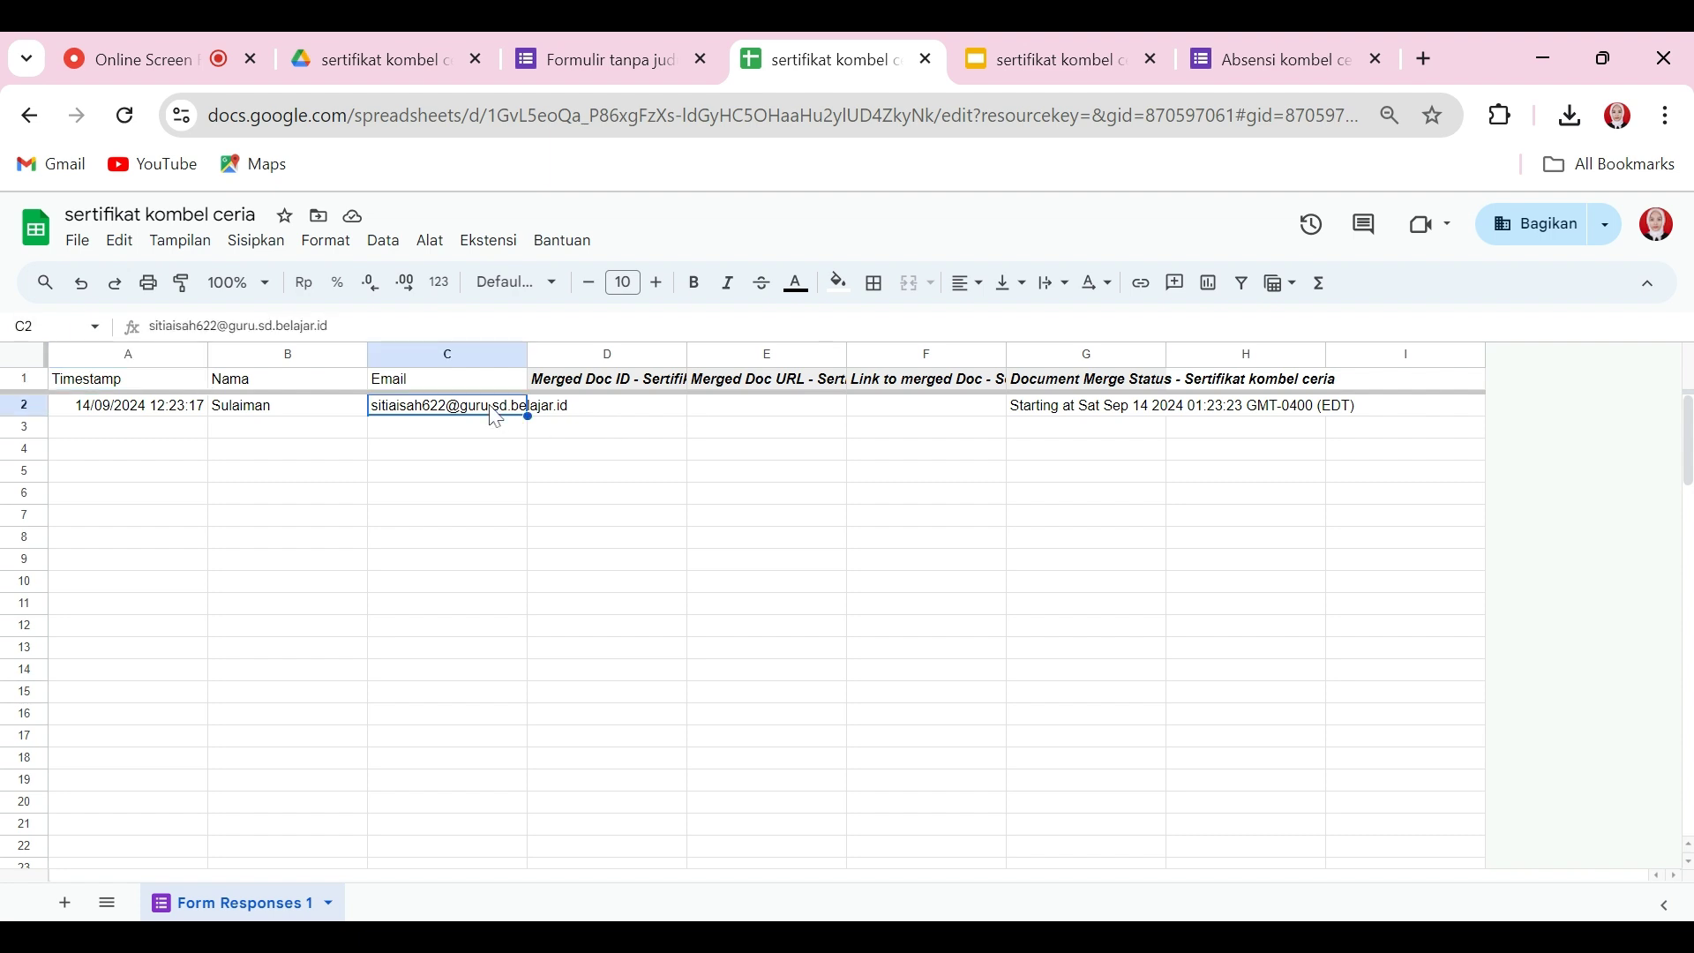
pyautogui.click(625, 383)
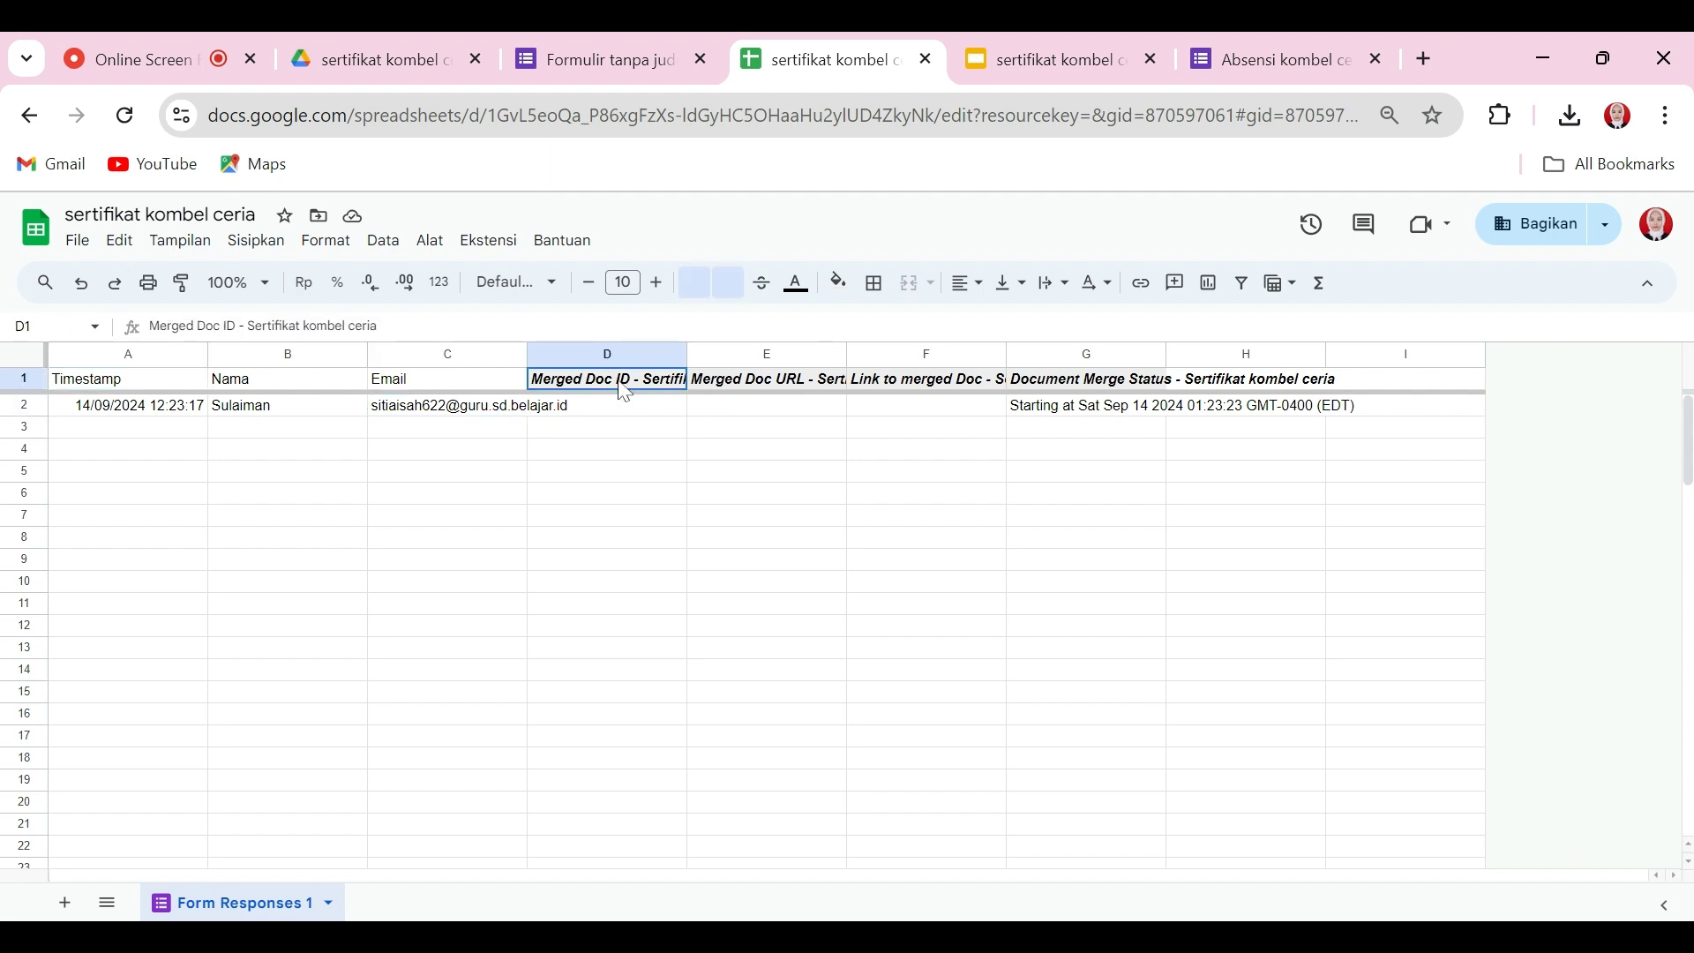
pyautogui.click(803, 388)
pyautogui.click(126, 115)
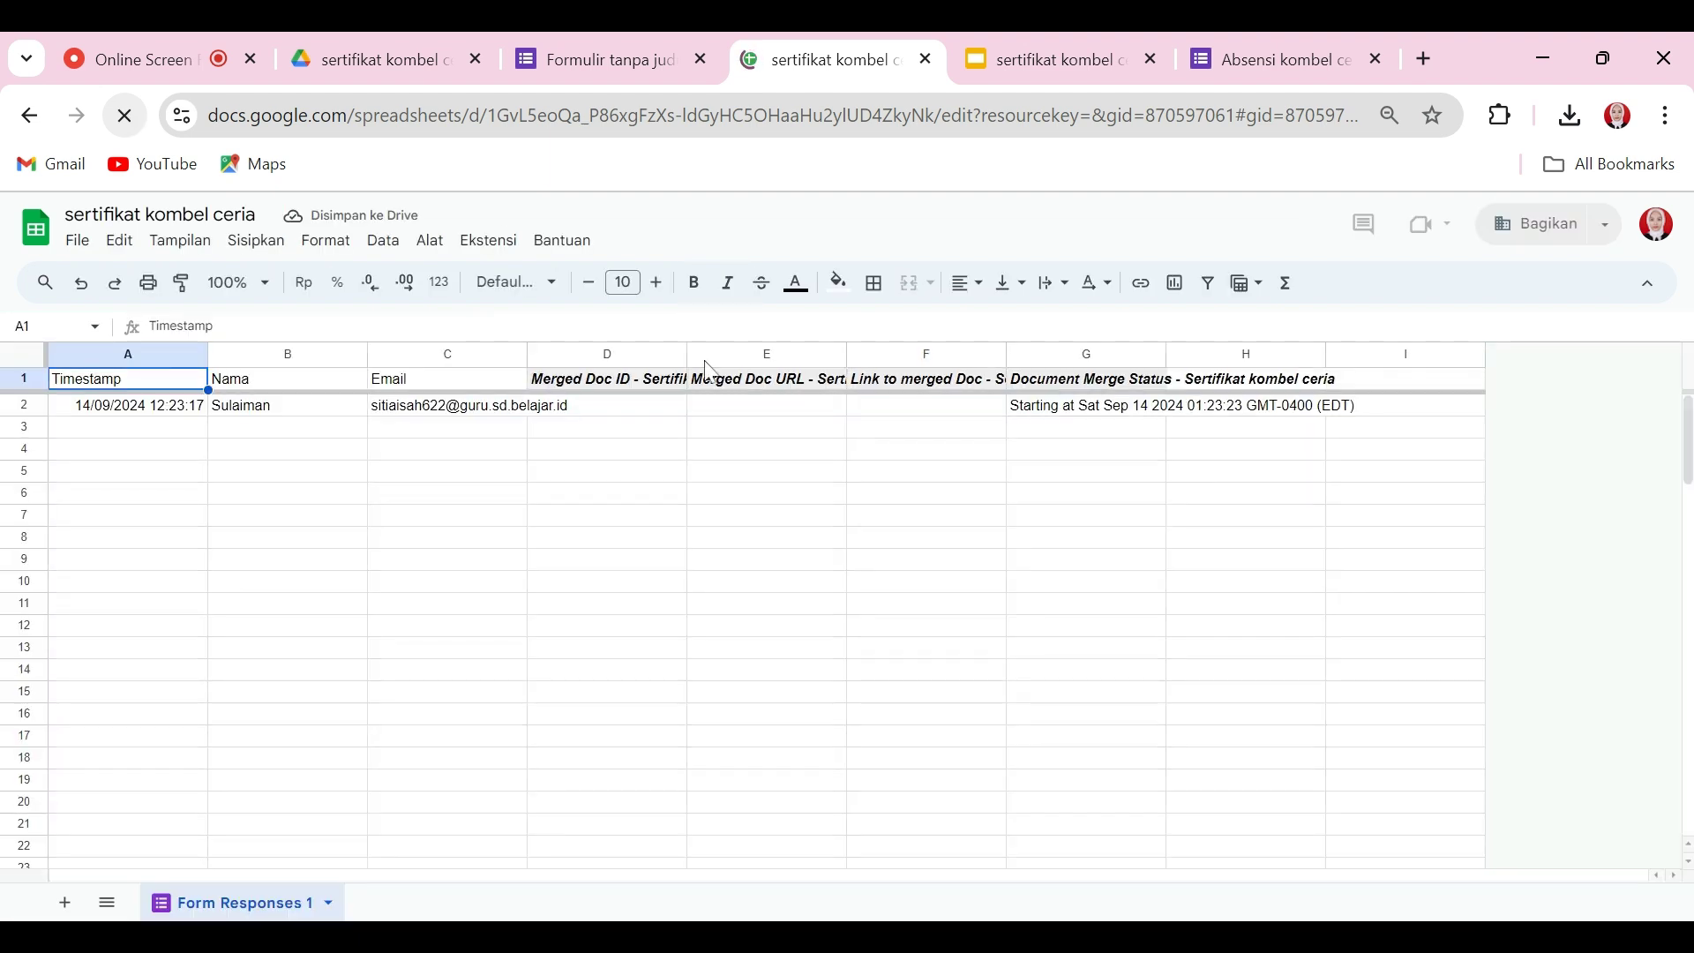
pyautogui.click(685, 502)
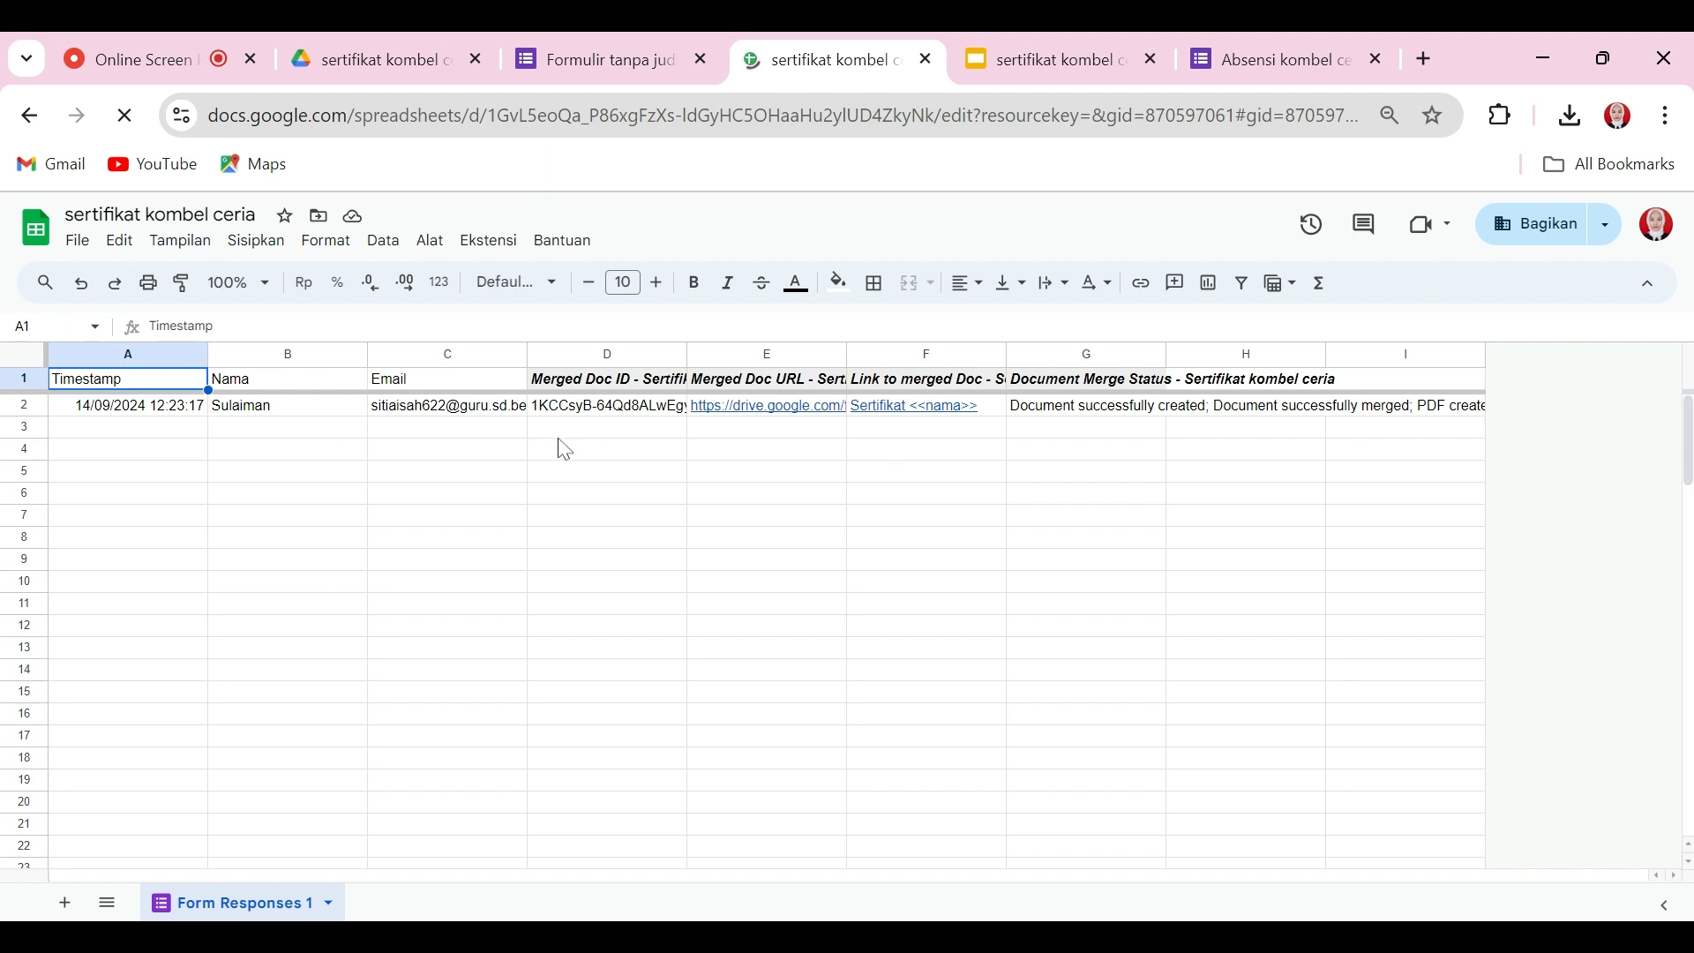
pyautogui.moveTo(758, 417)
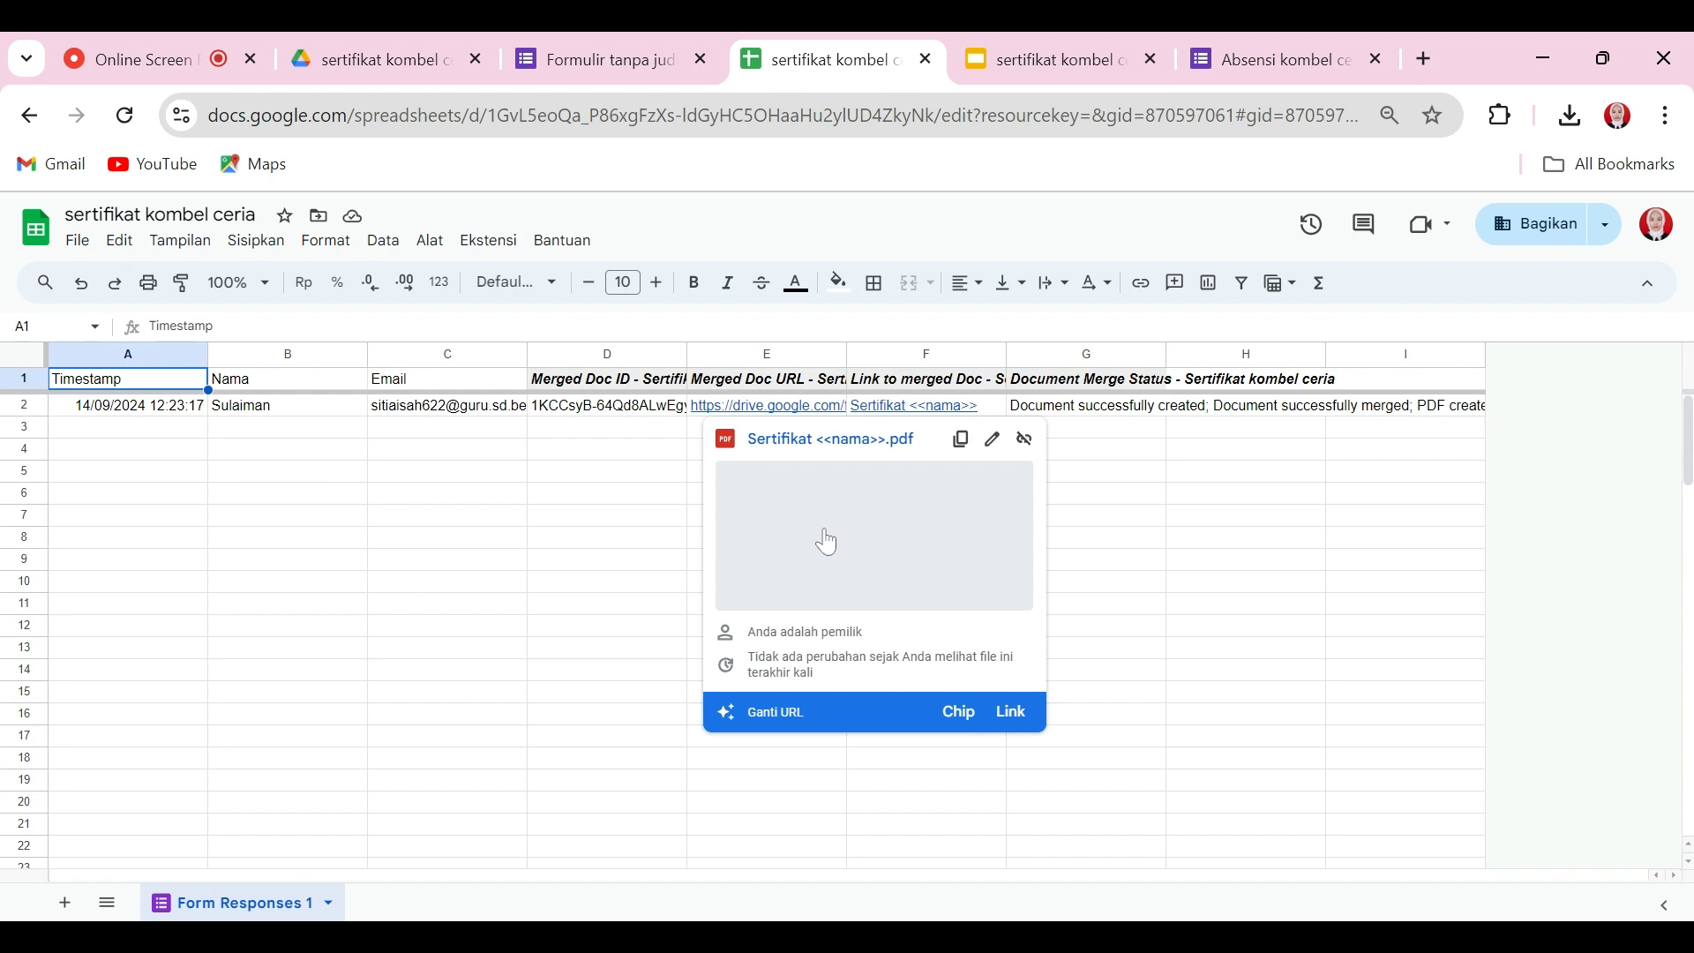
# Step: Open the merged 'Sertifikat <<nama>>.pdf' in Drive and download it
pyautogui.click(827, 542)
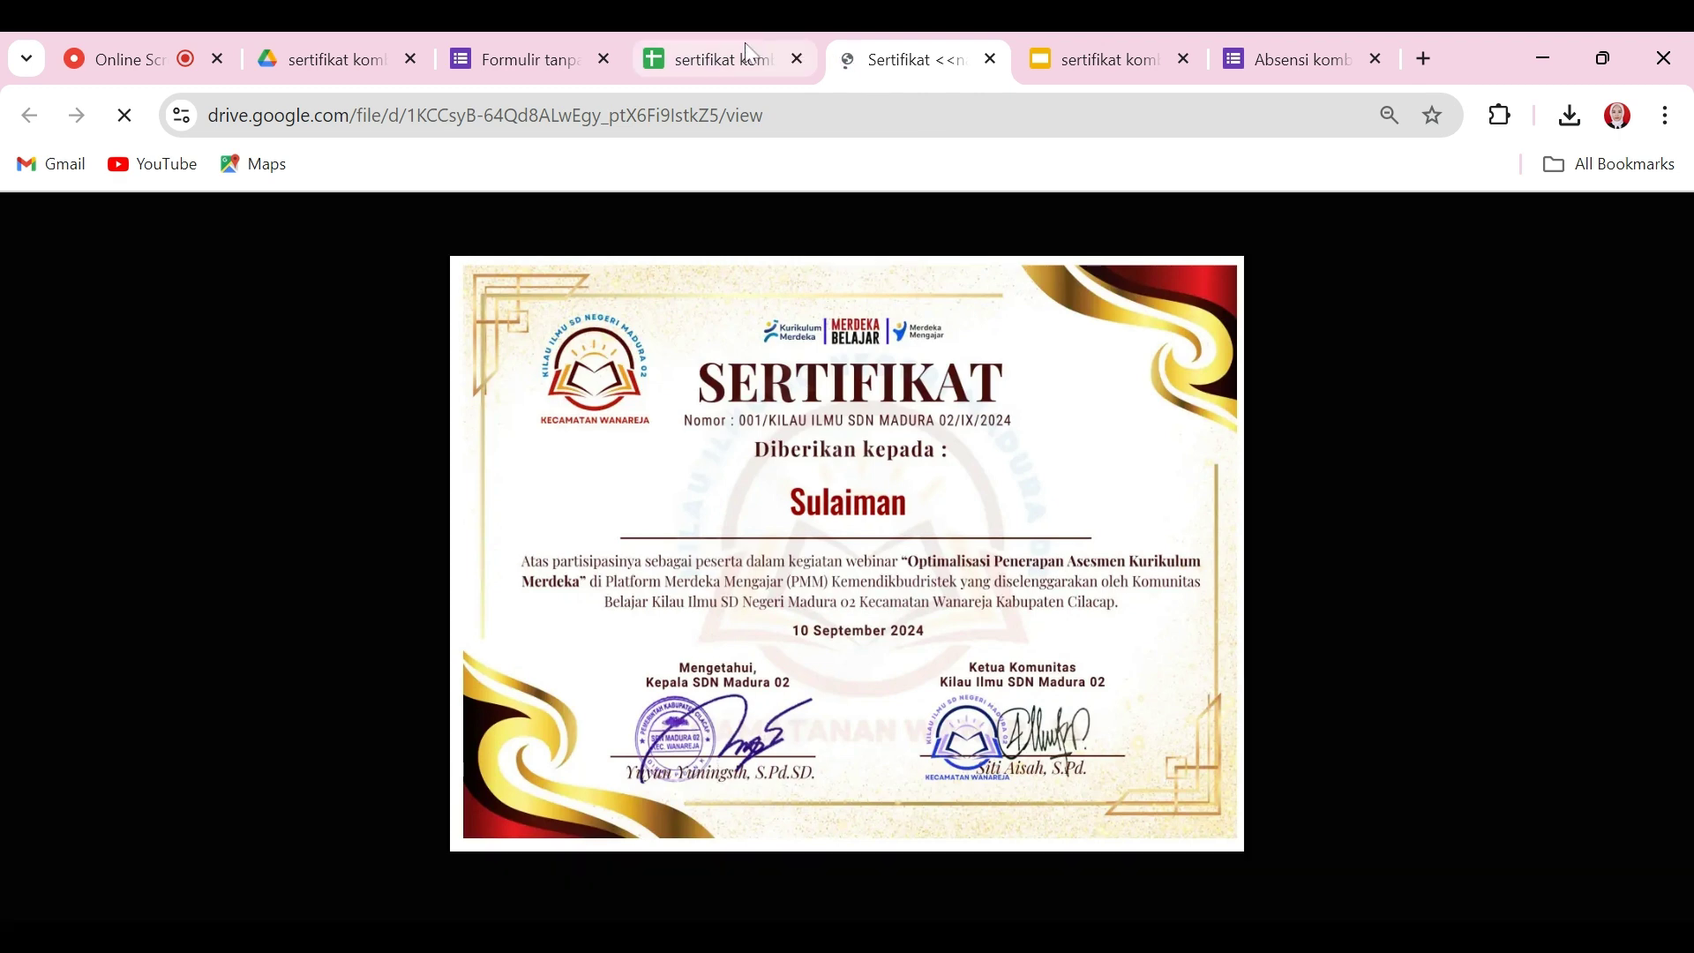
pyautogui.click(722, 59)
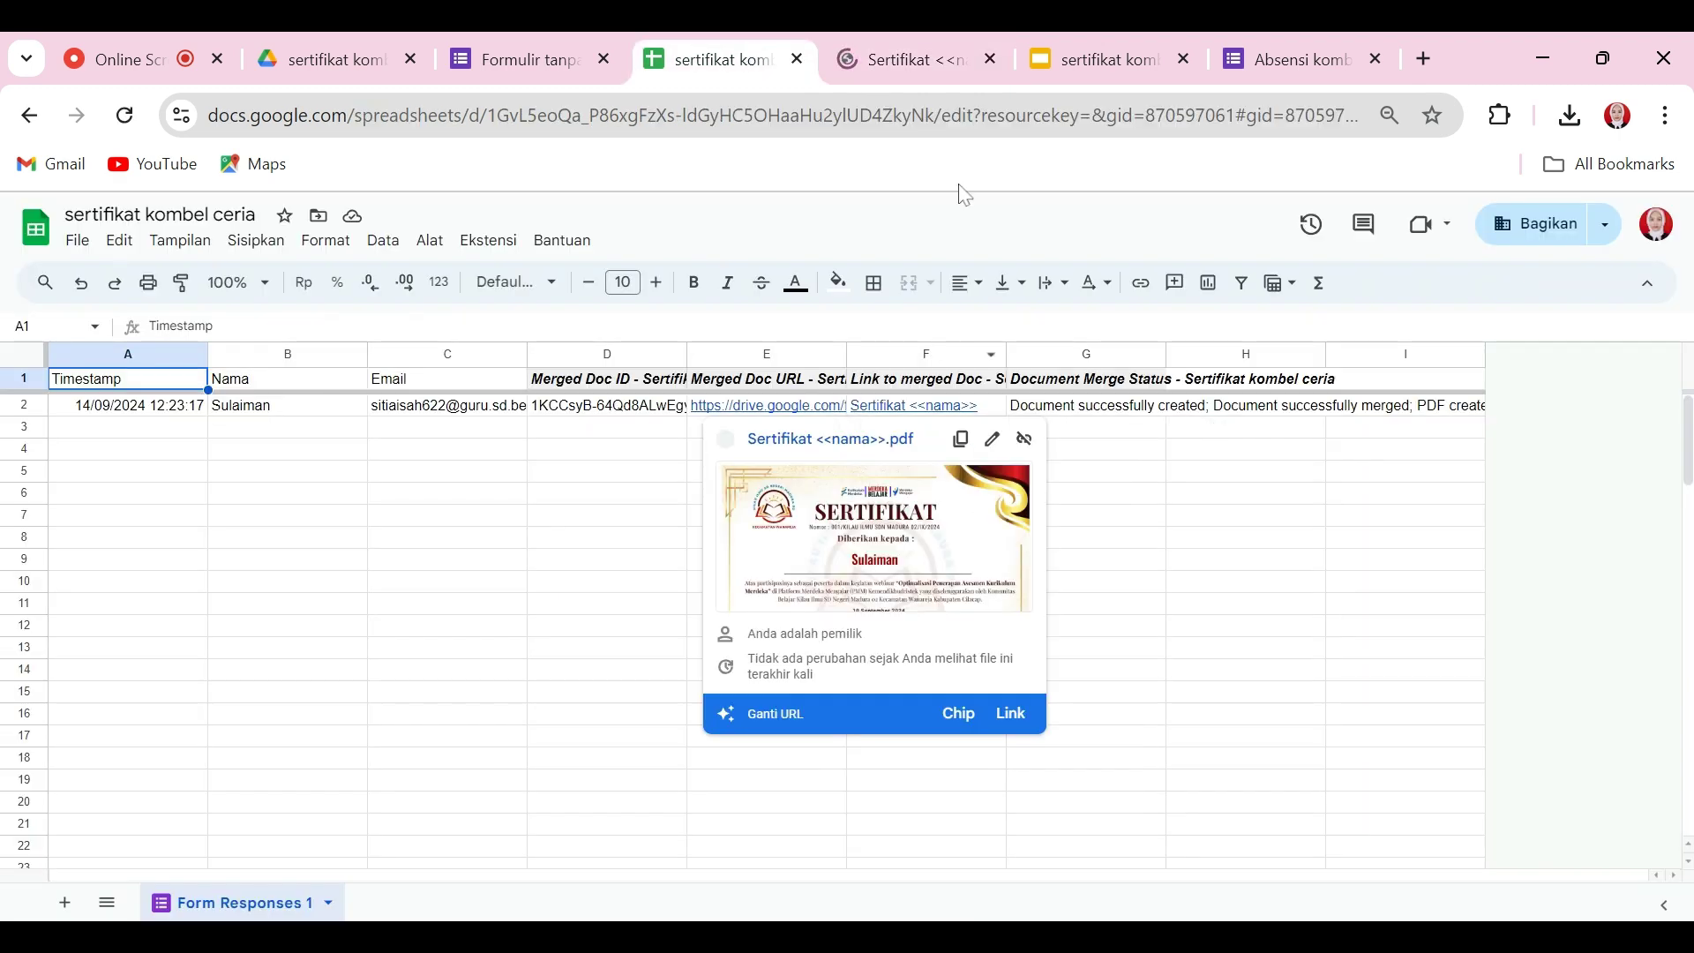
pyautogui.click(961, 59)
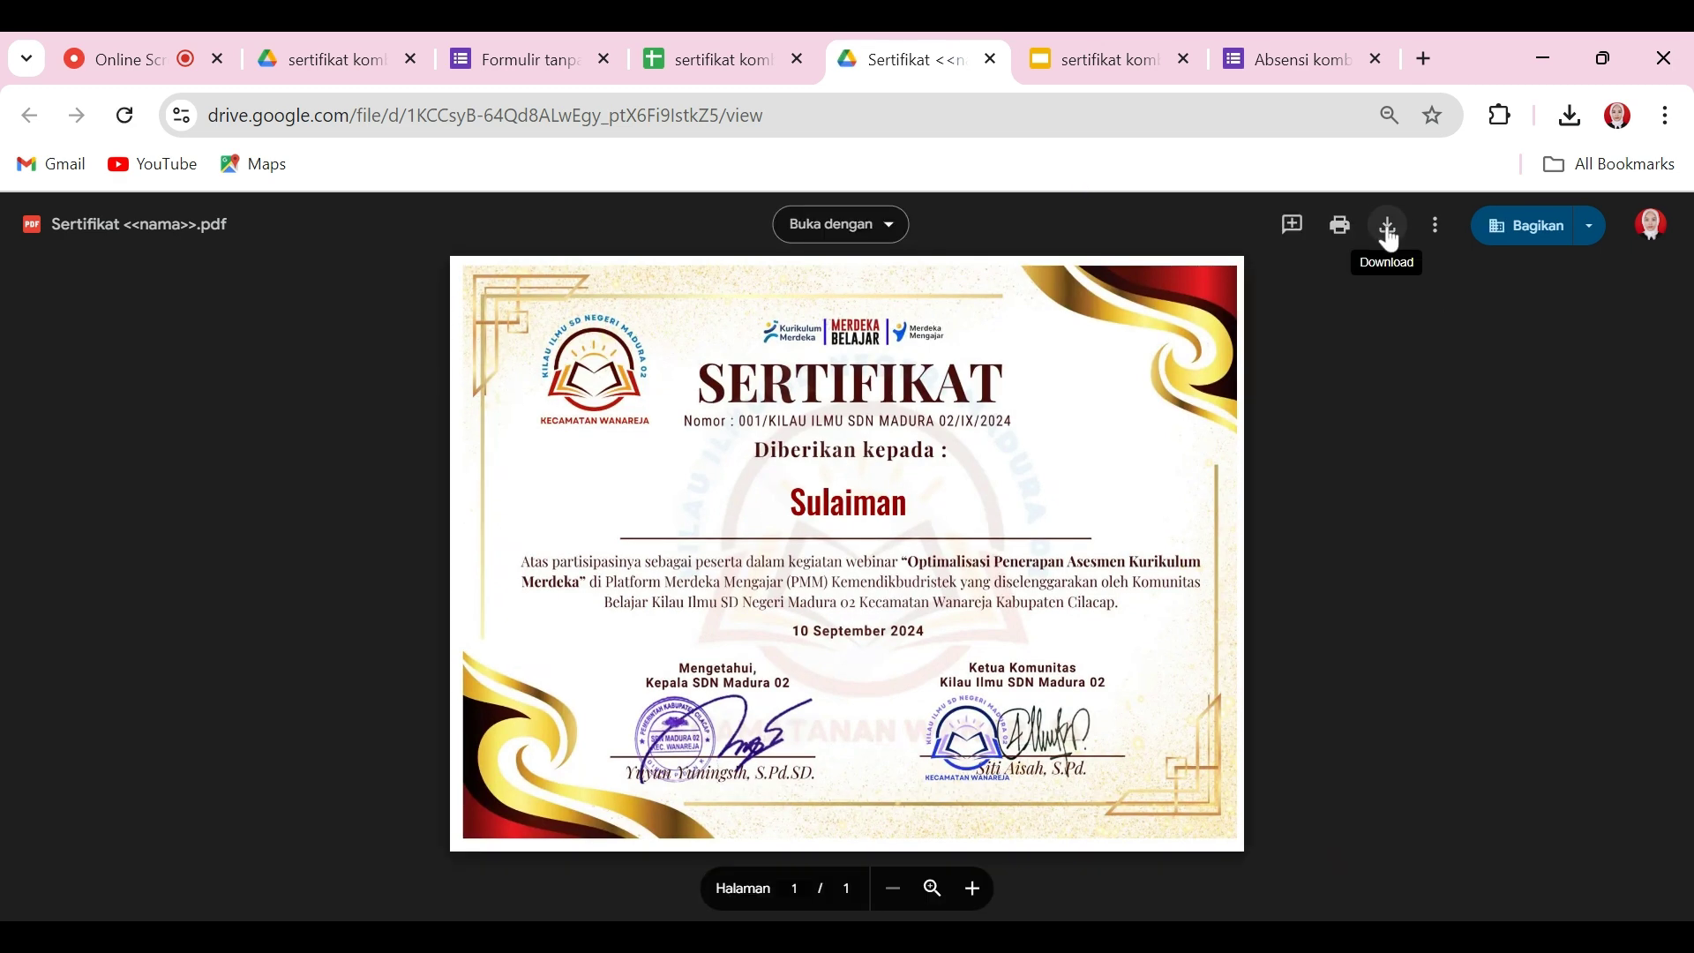
pyautogui.click(1390, 228)
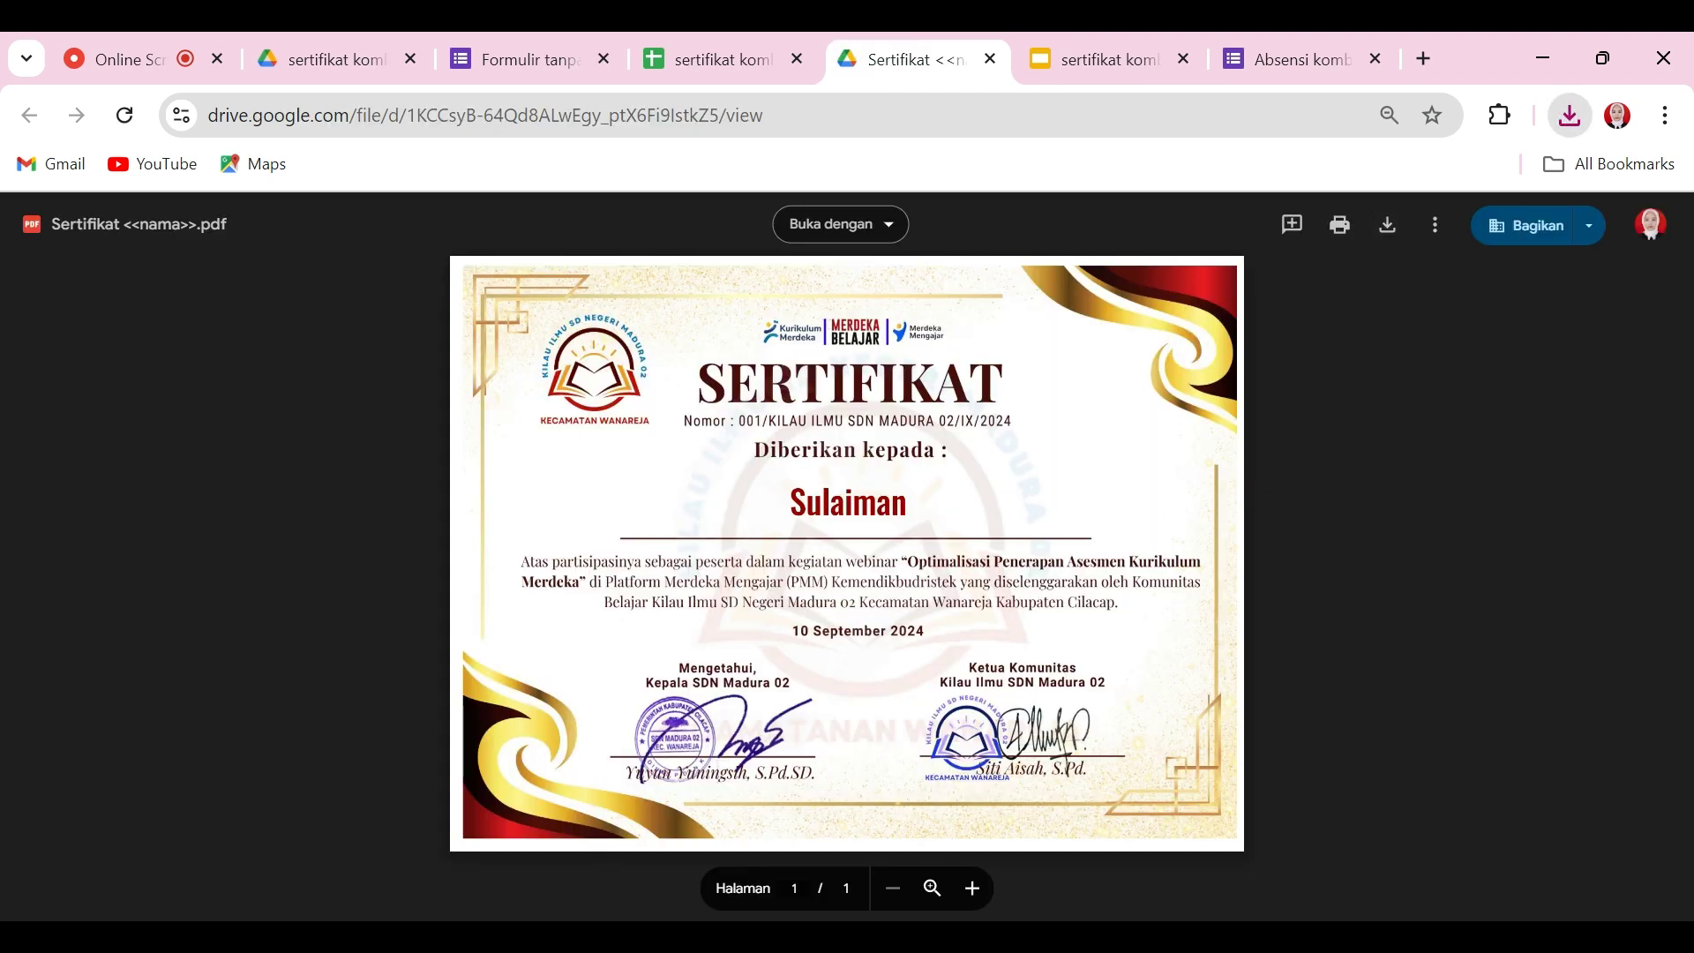
pyautogui.click(741, 43)
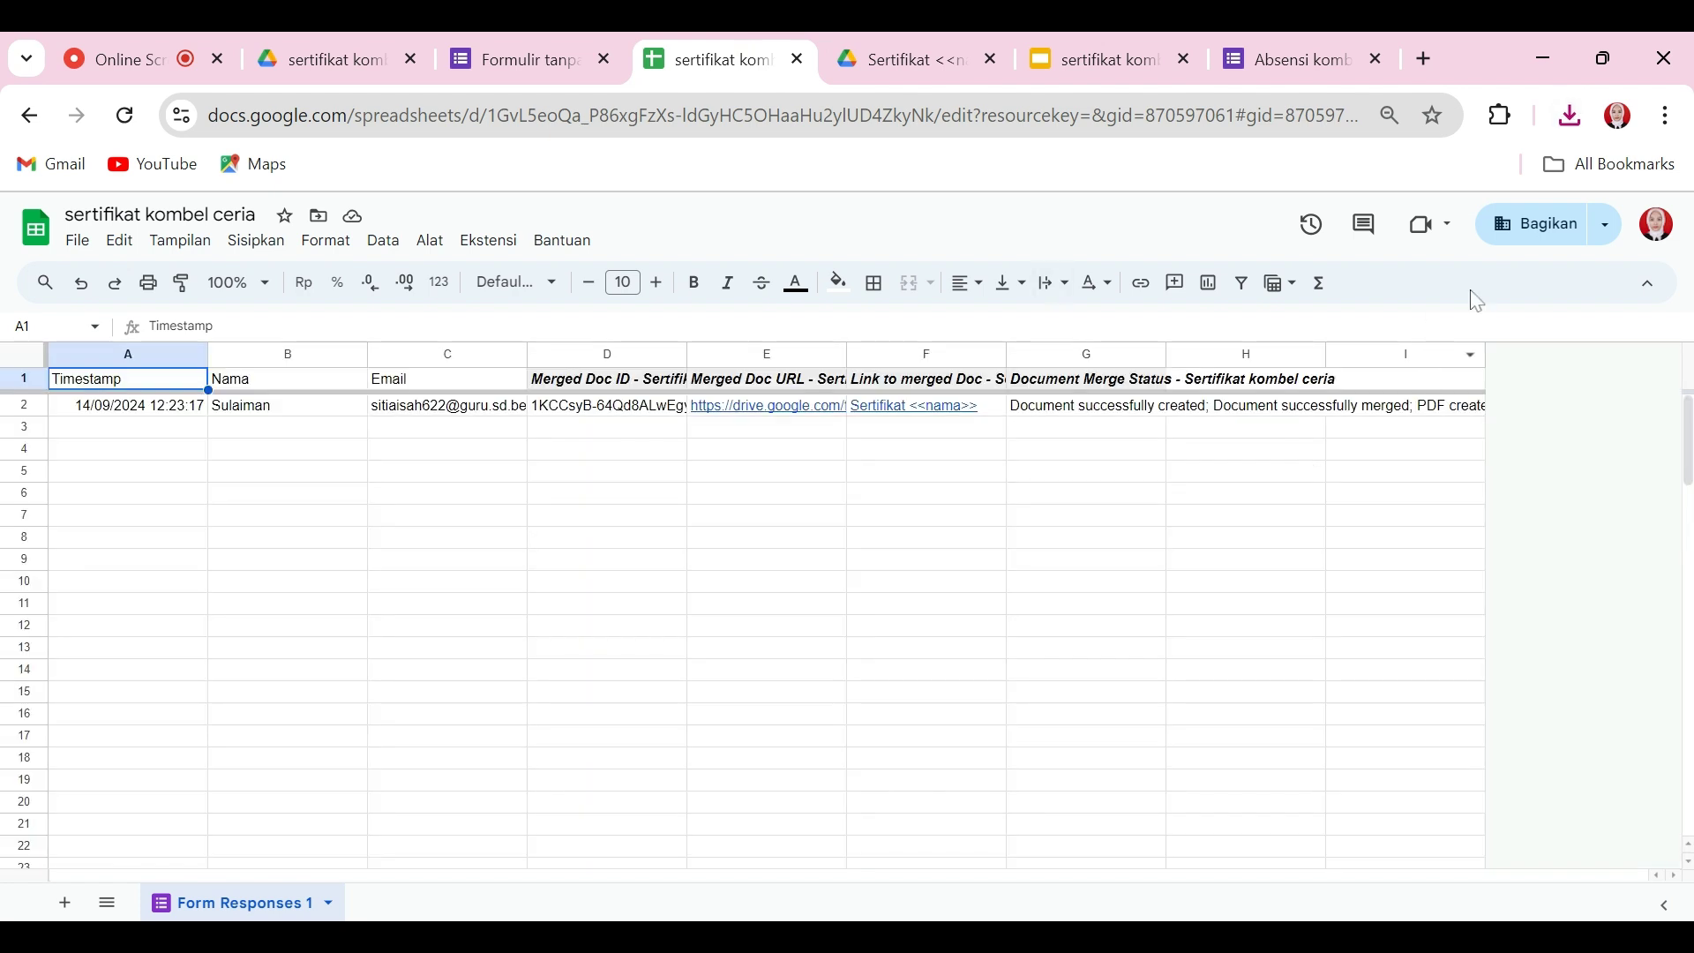
# Step: Share the spreadsheet with anyone who has the link and copy its link
pyautogui.click(1515, 243)
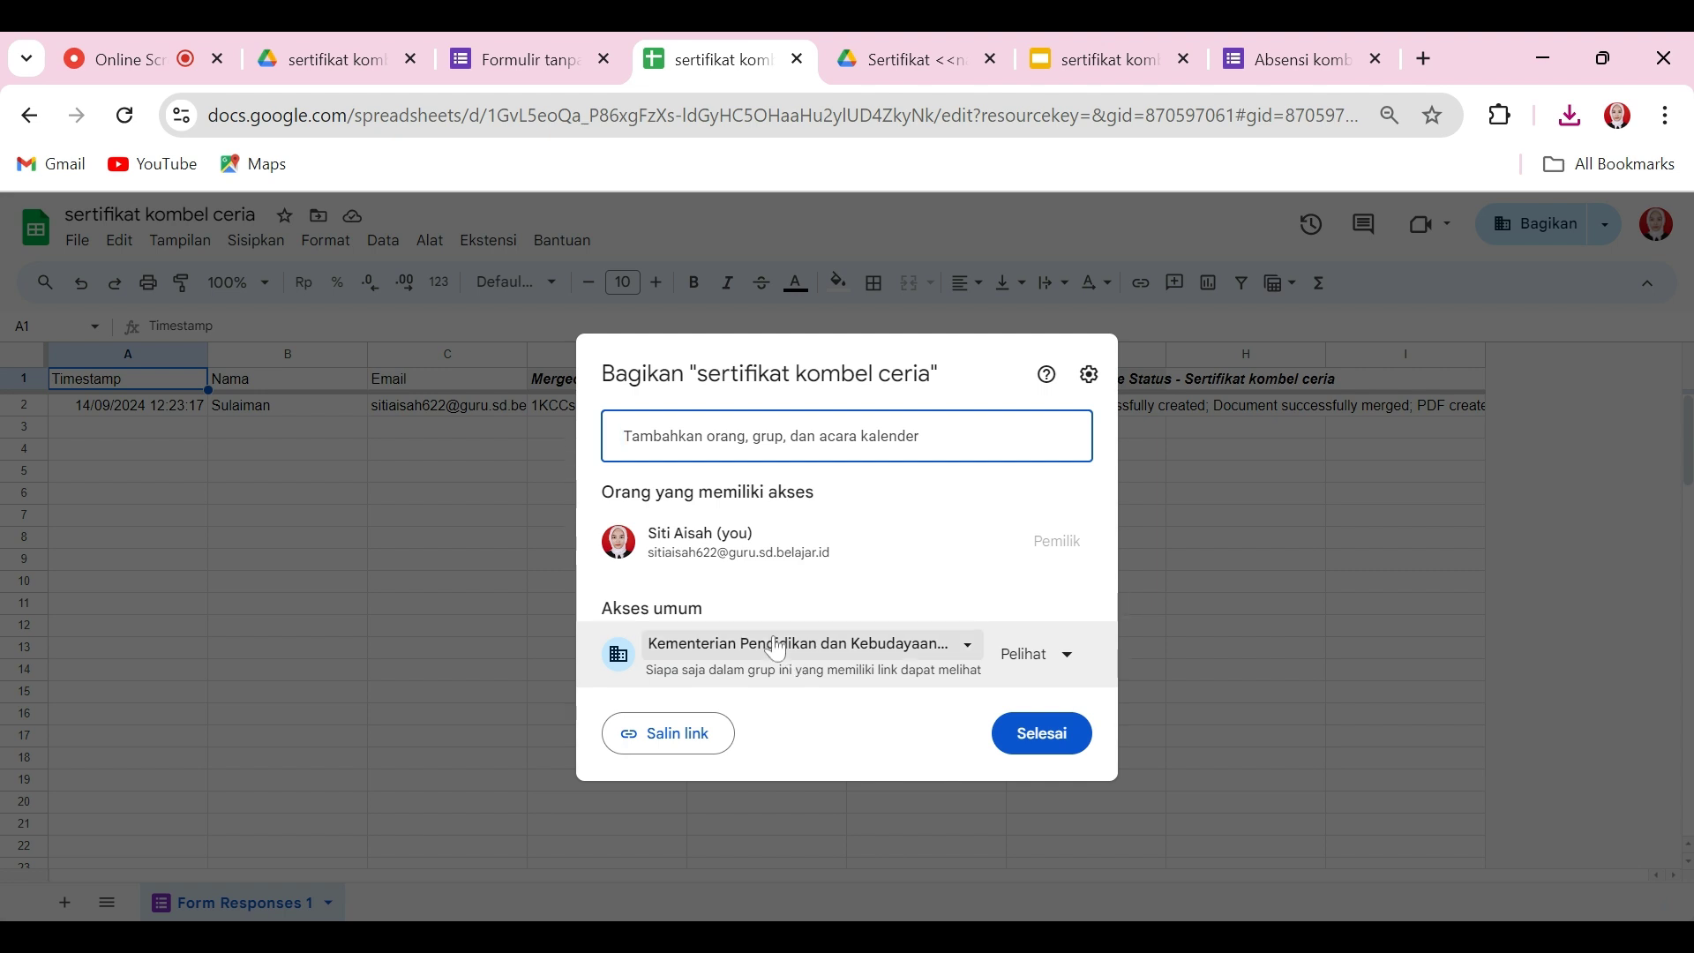
pyautogui.click(738, 651)
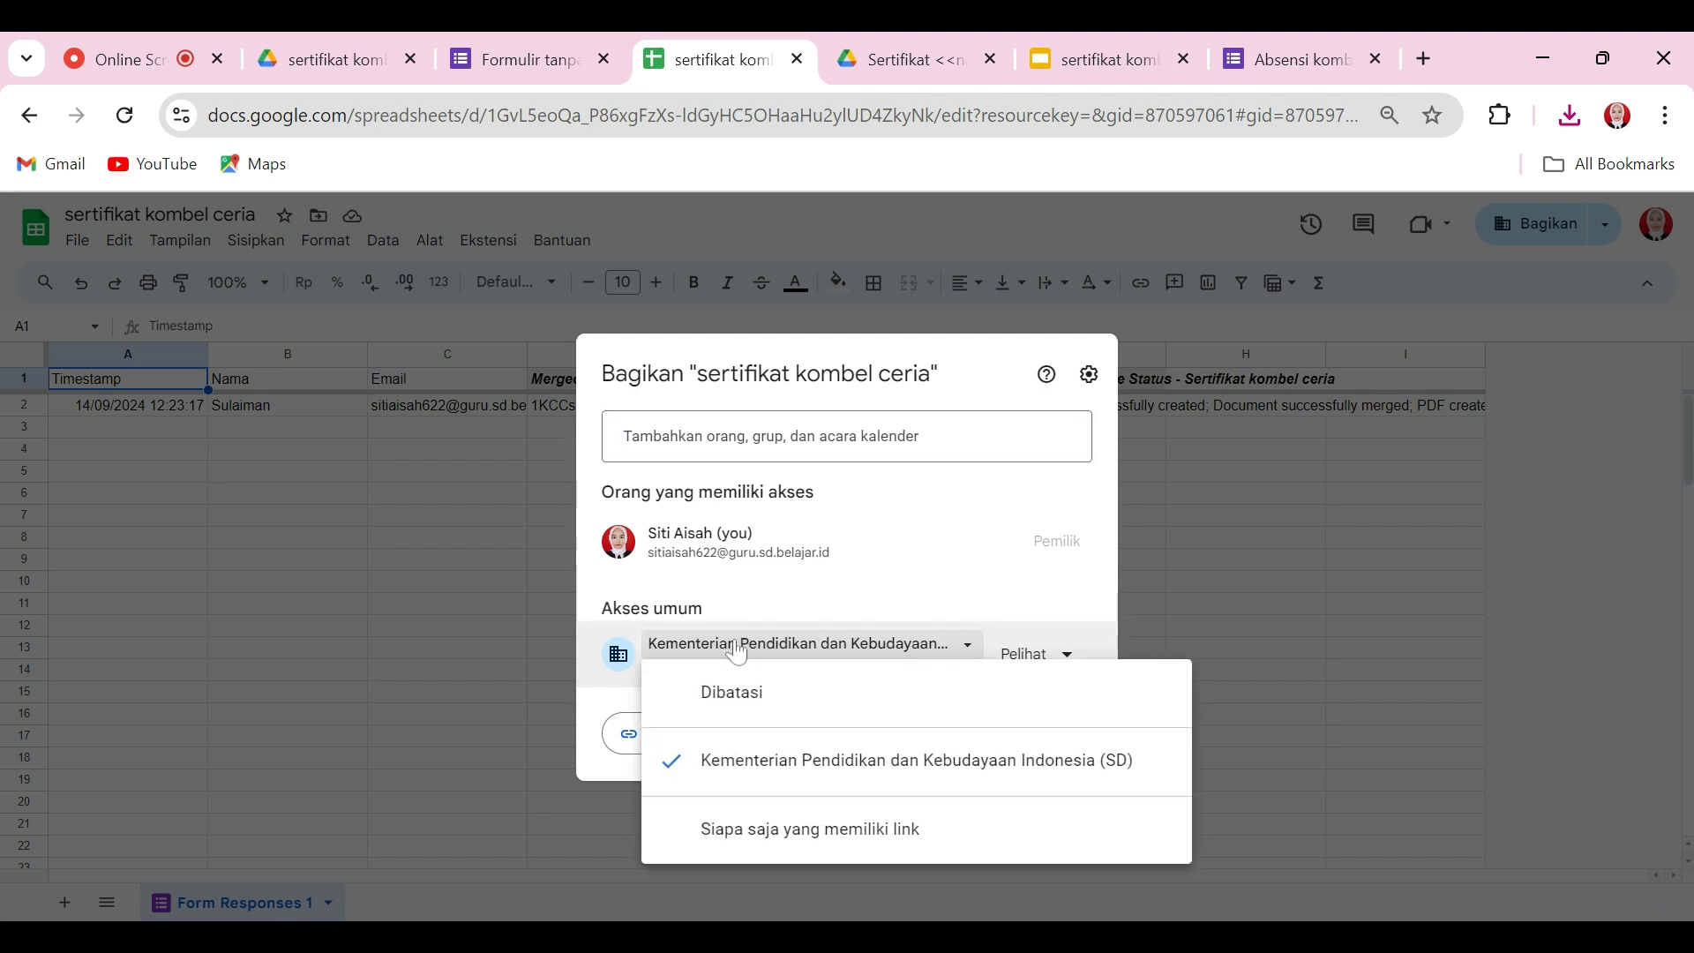
pyautogui.click(783, 831)
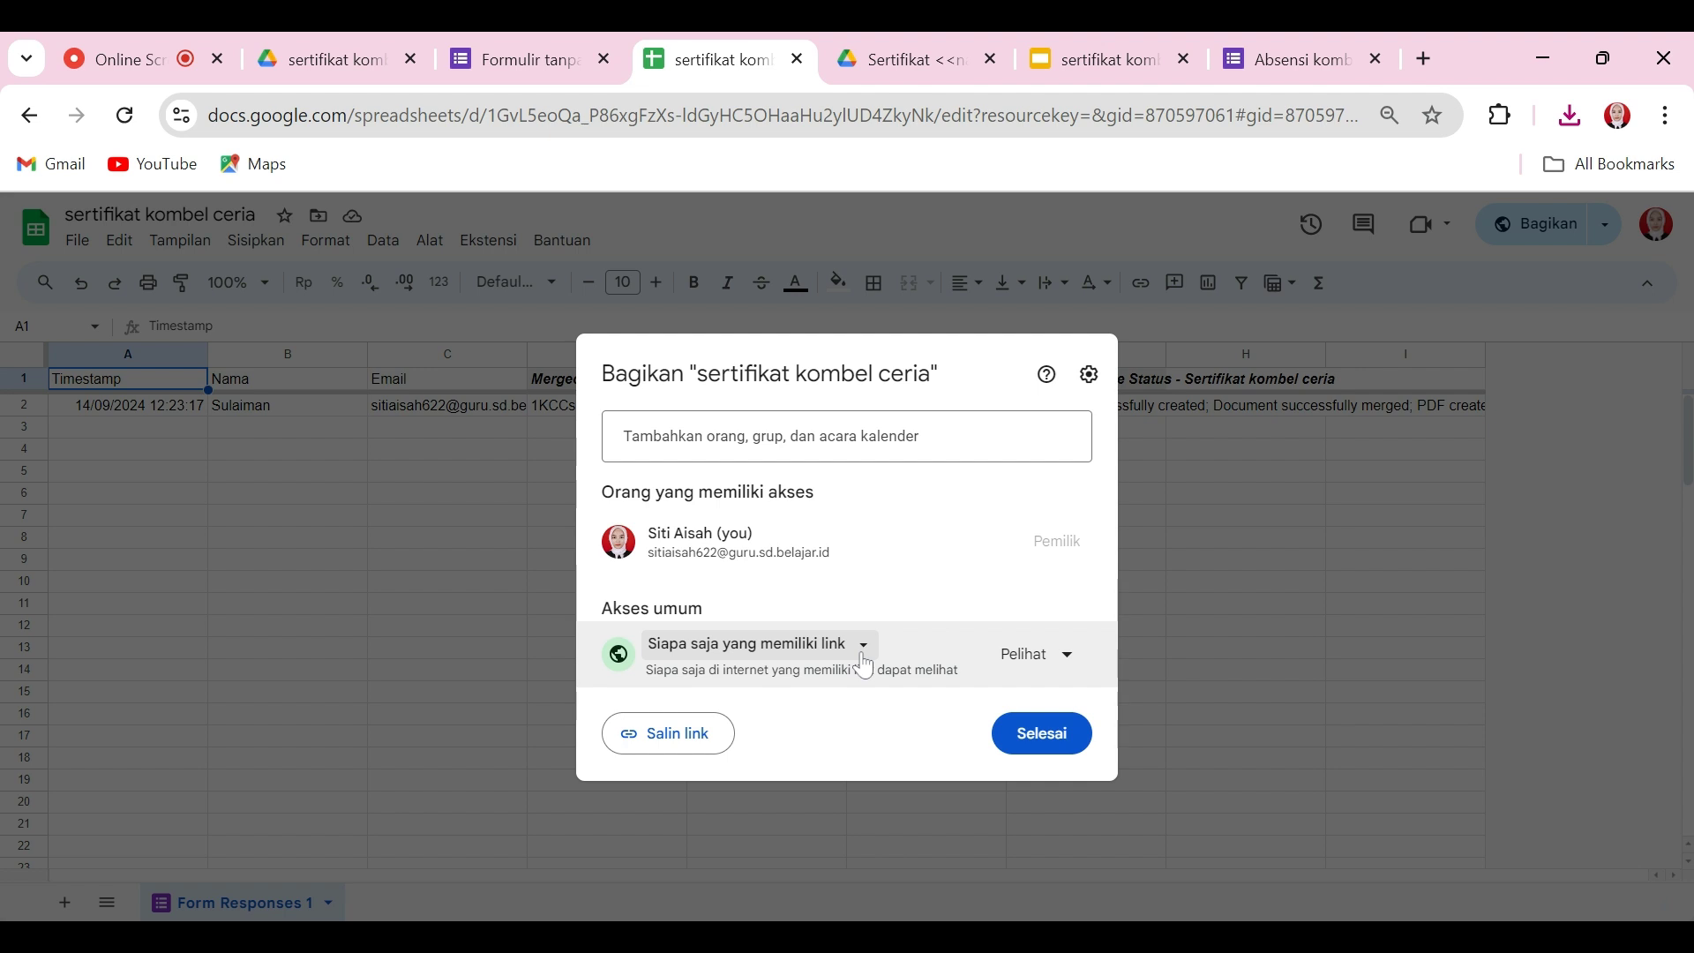
pyautogui.click(692, 750)
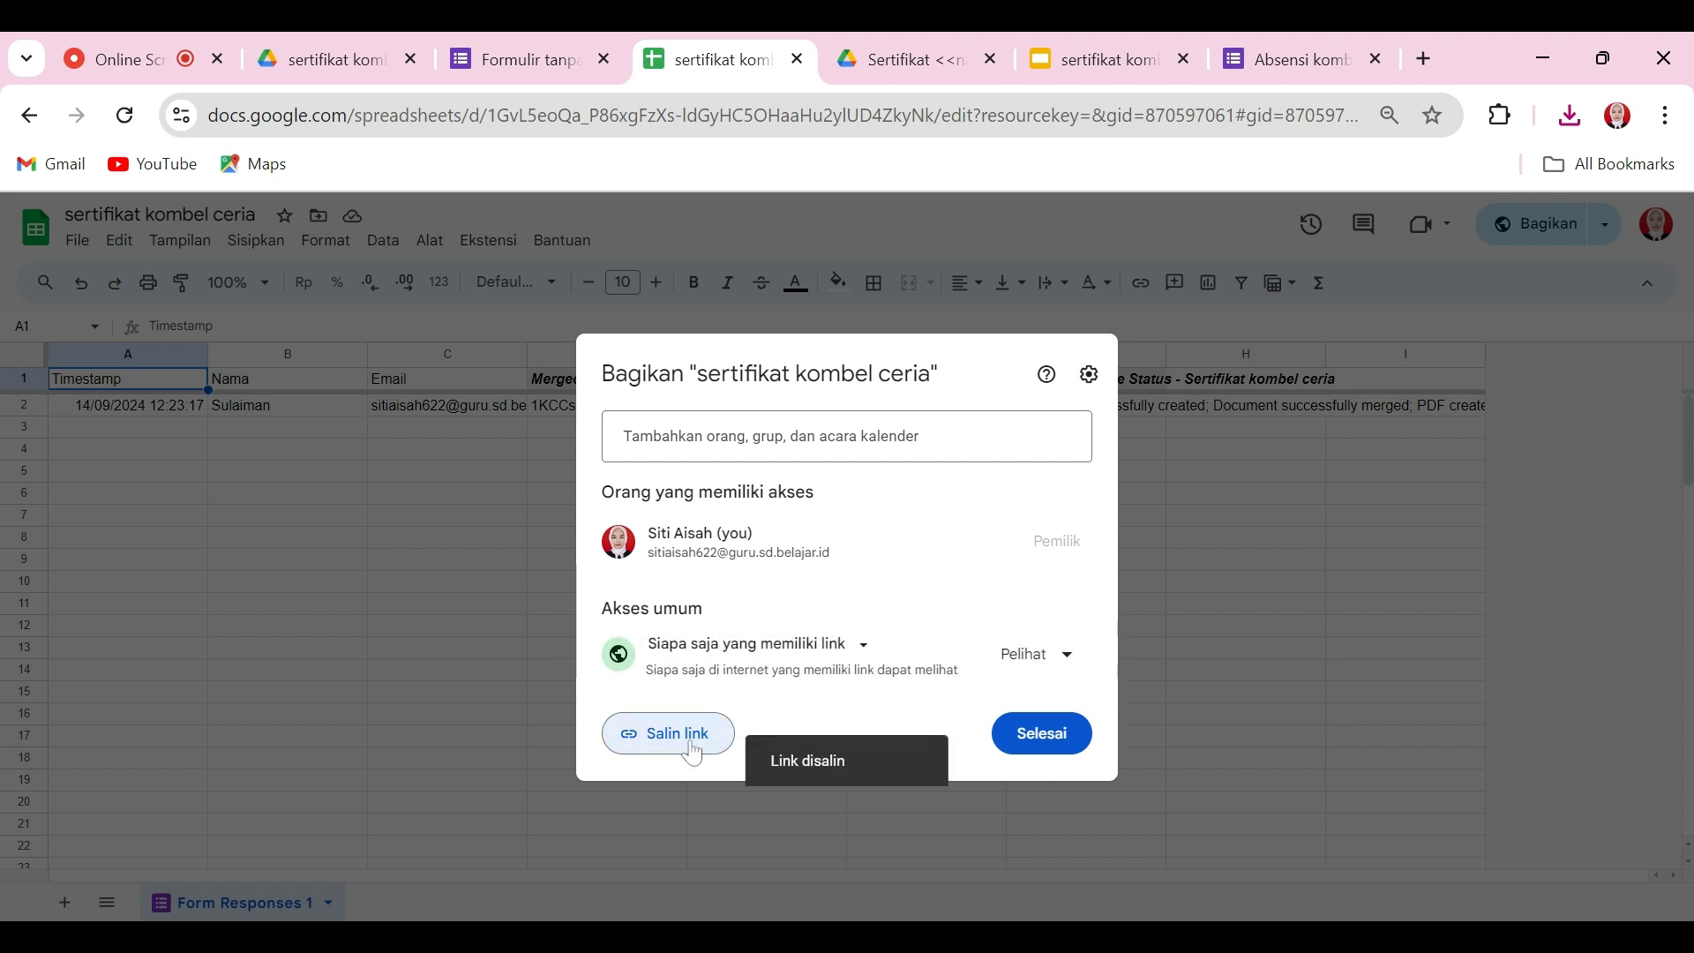
pyautogui.click(1043, 735)
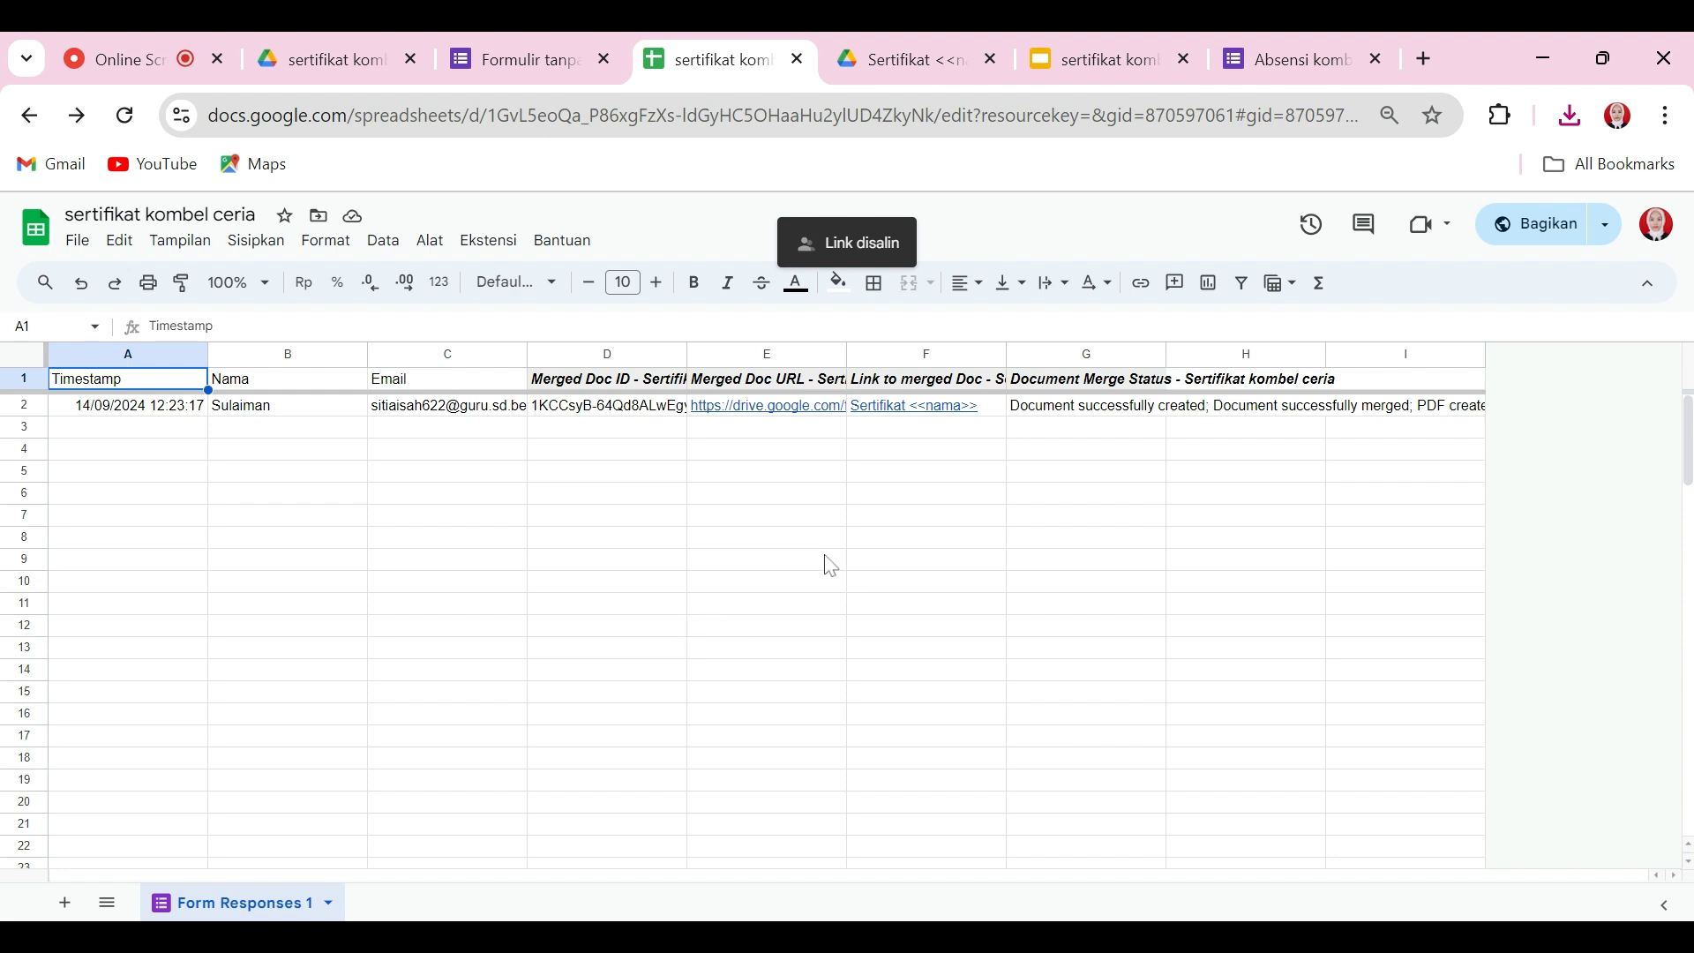
# Step: Copy the spreadsheet's share link again and open a new browser tab
pyautogui.click(521, 59)
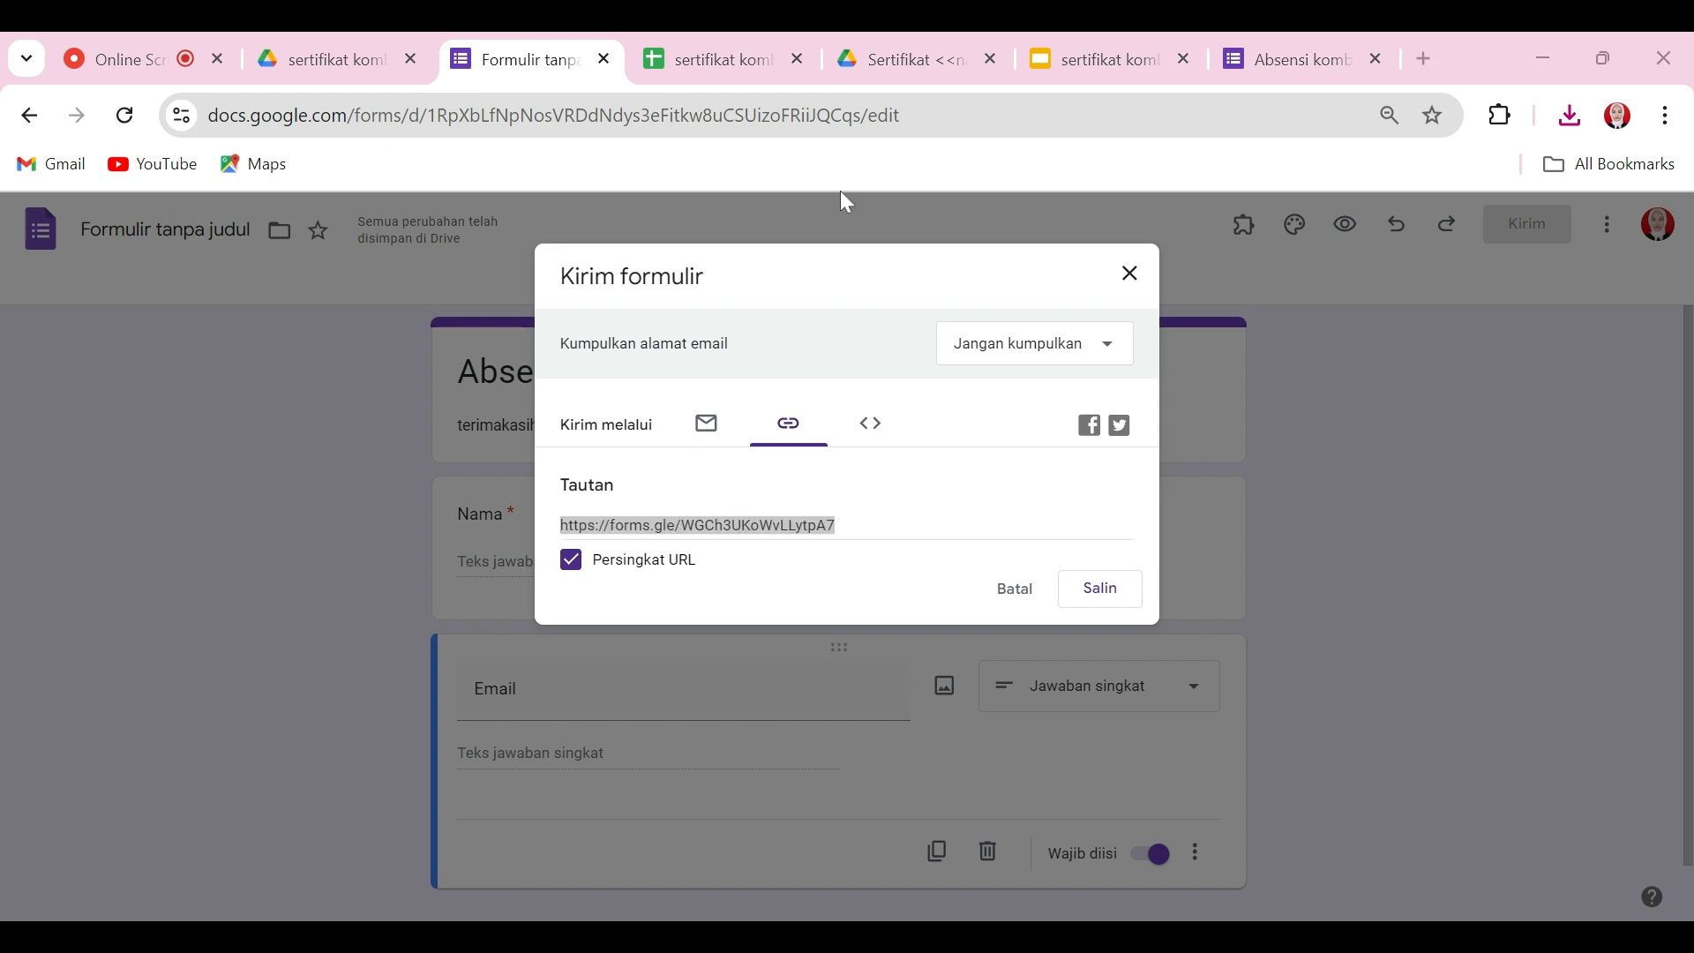
pyautogui.hotkey('ctrl', 'c')
pyautogui.click(764, 72)
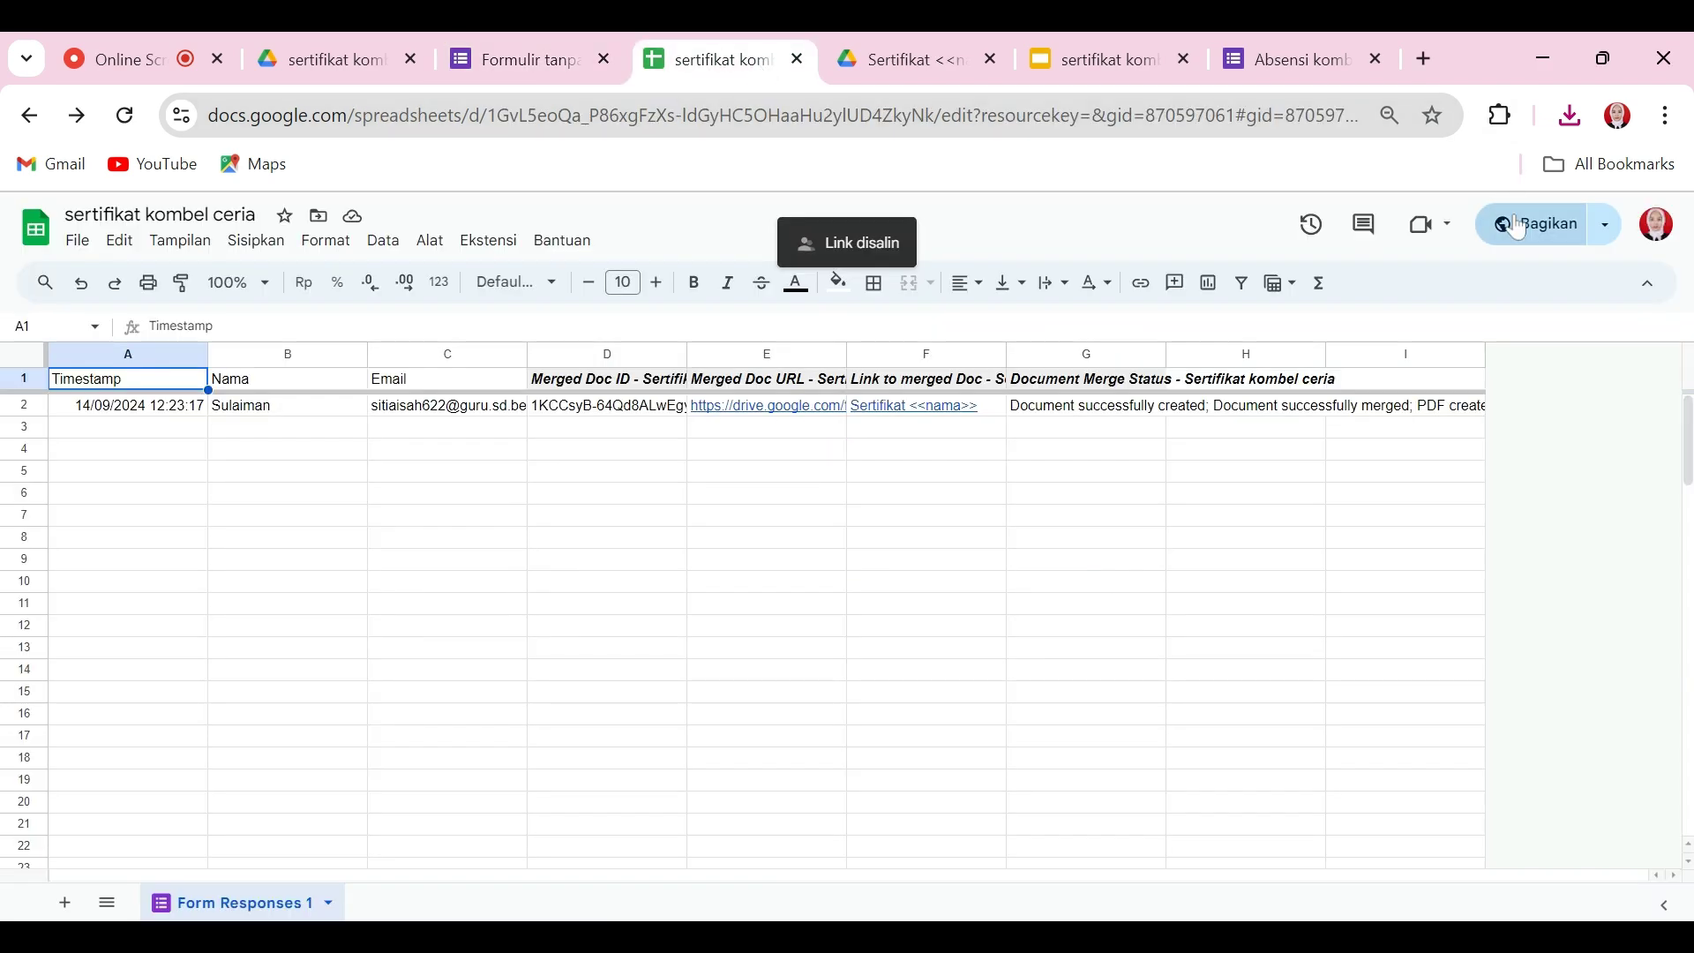
pyautogui.click(1520, 223)
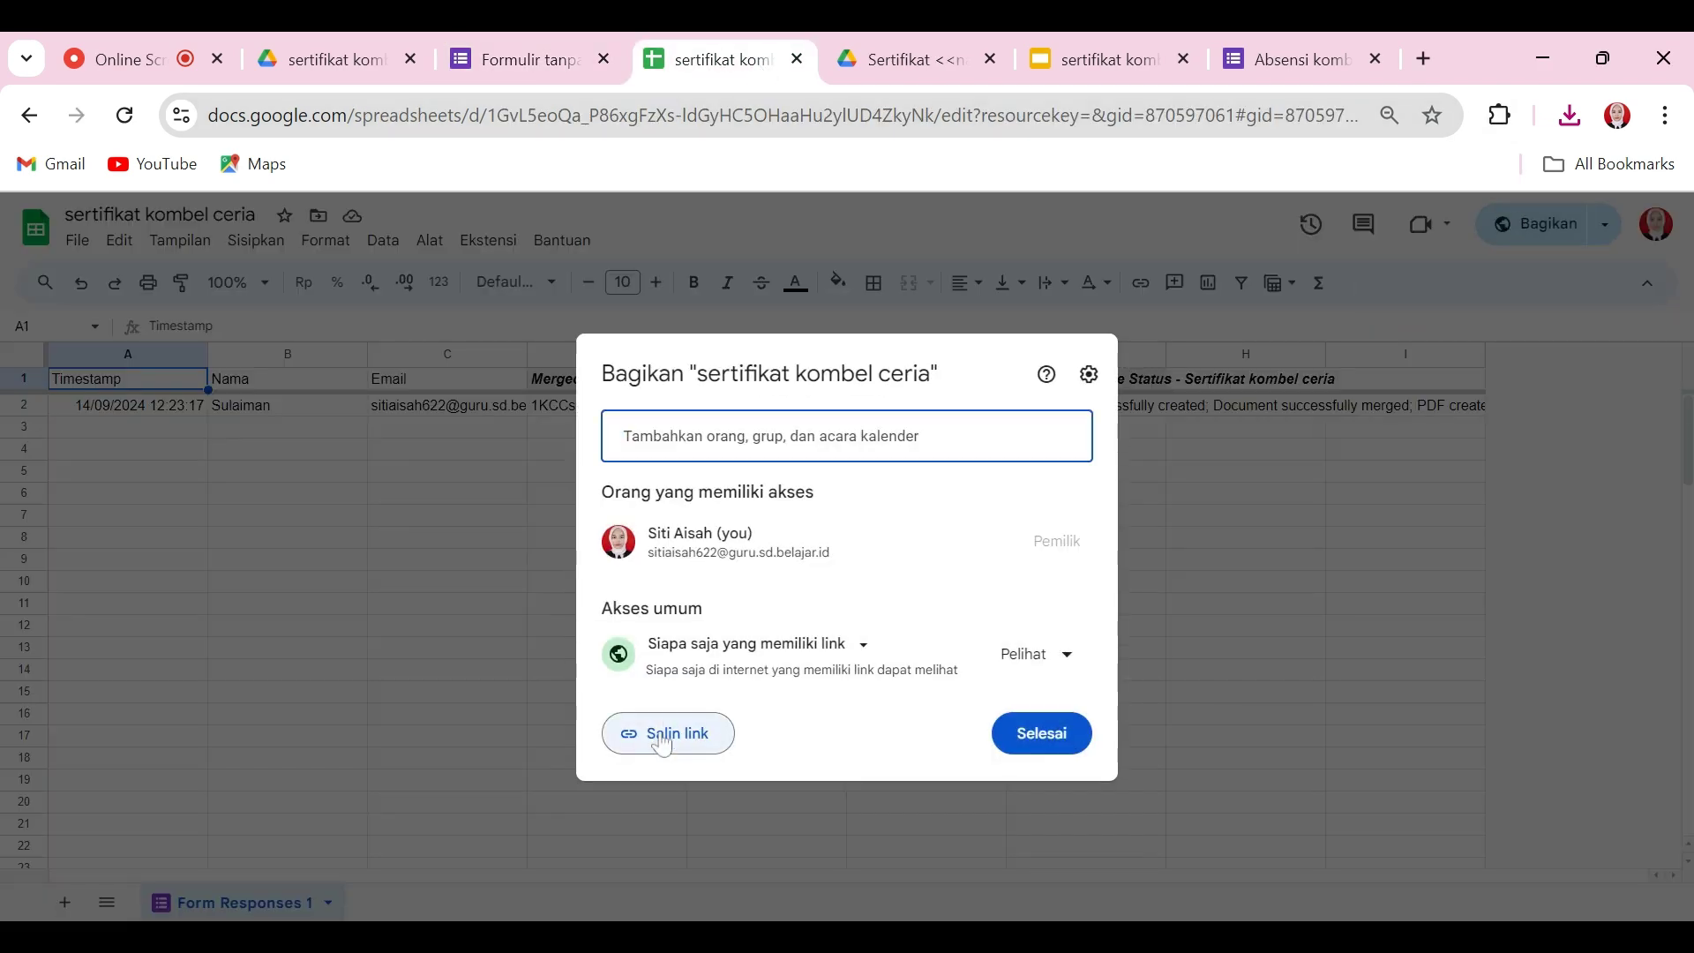
pyautogui.click(653, 746)
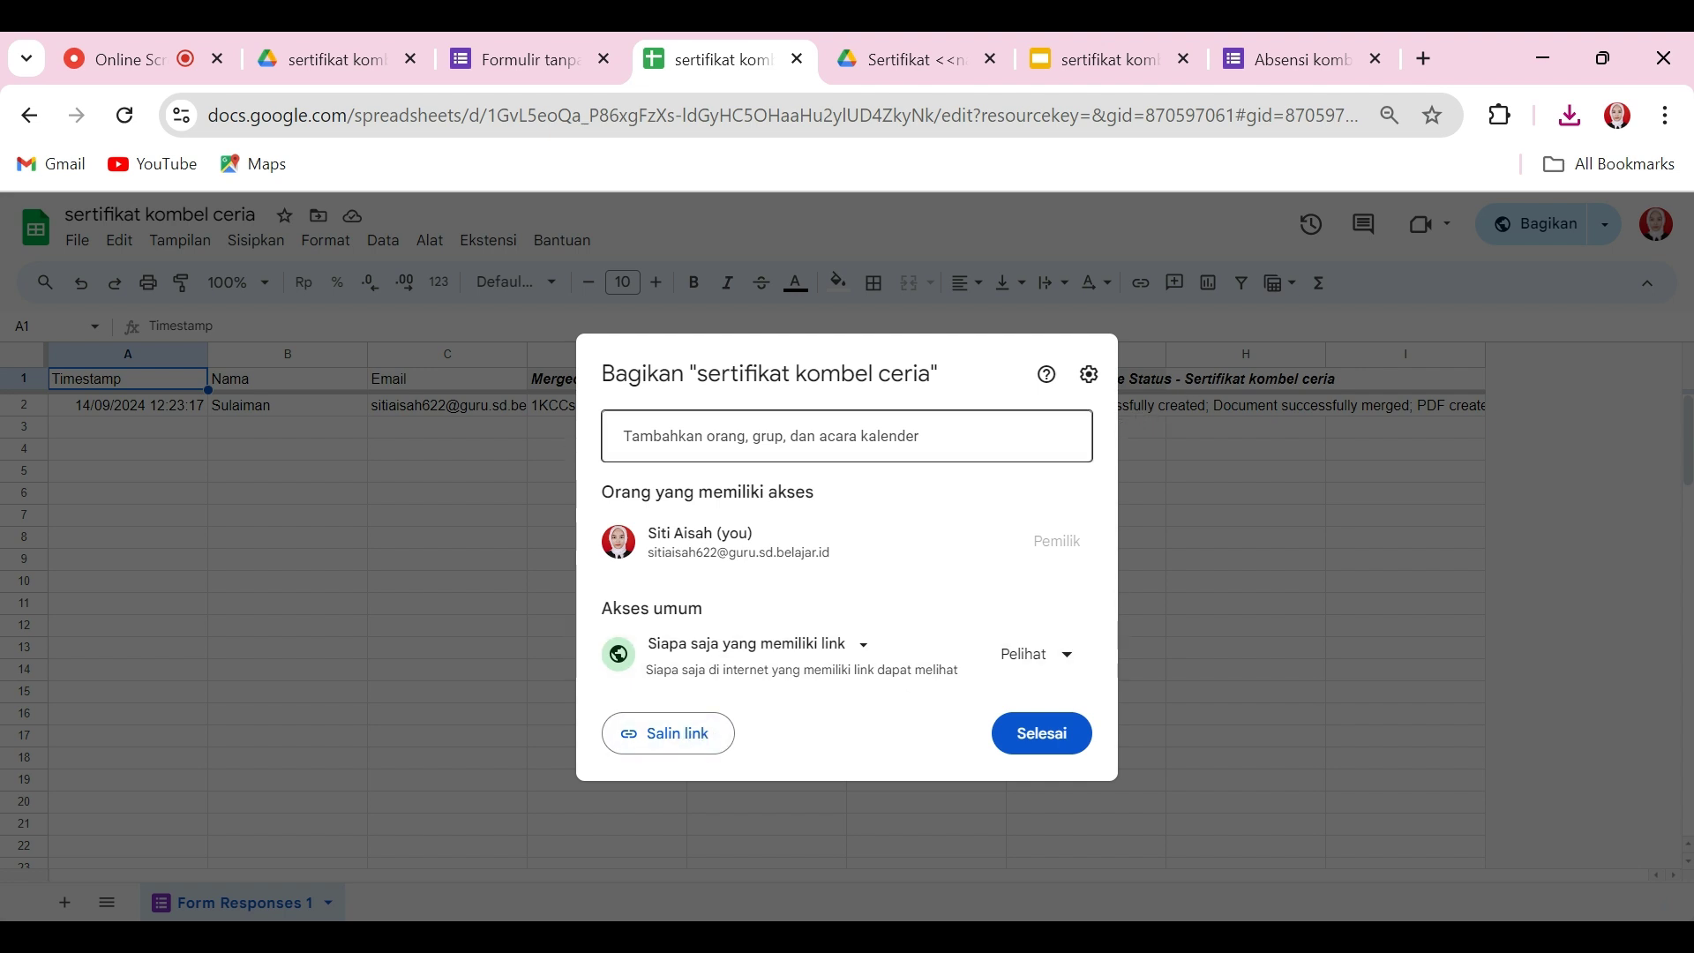
pyautogui.click(1234, 496)
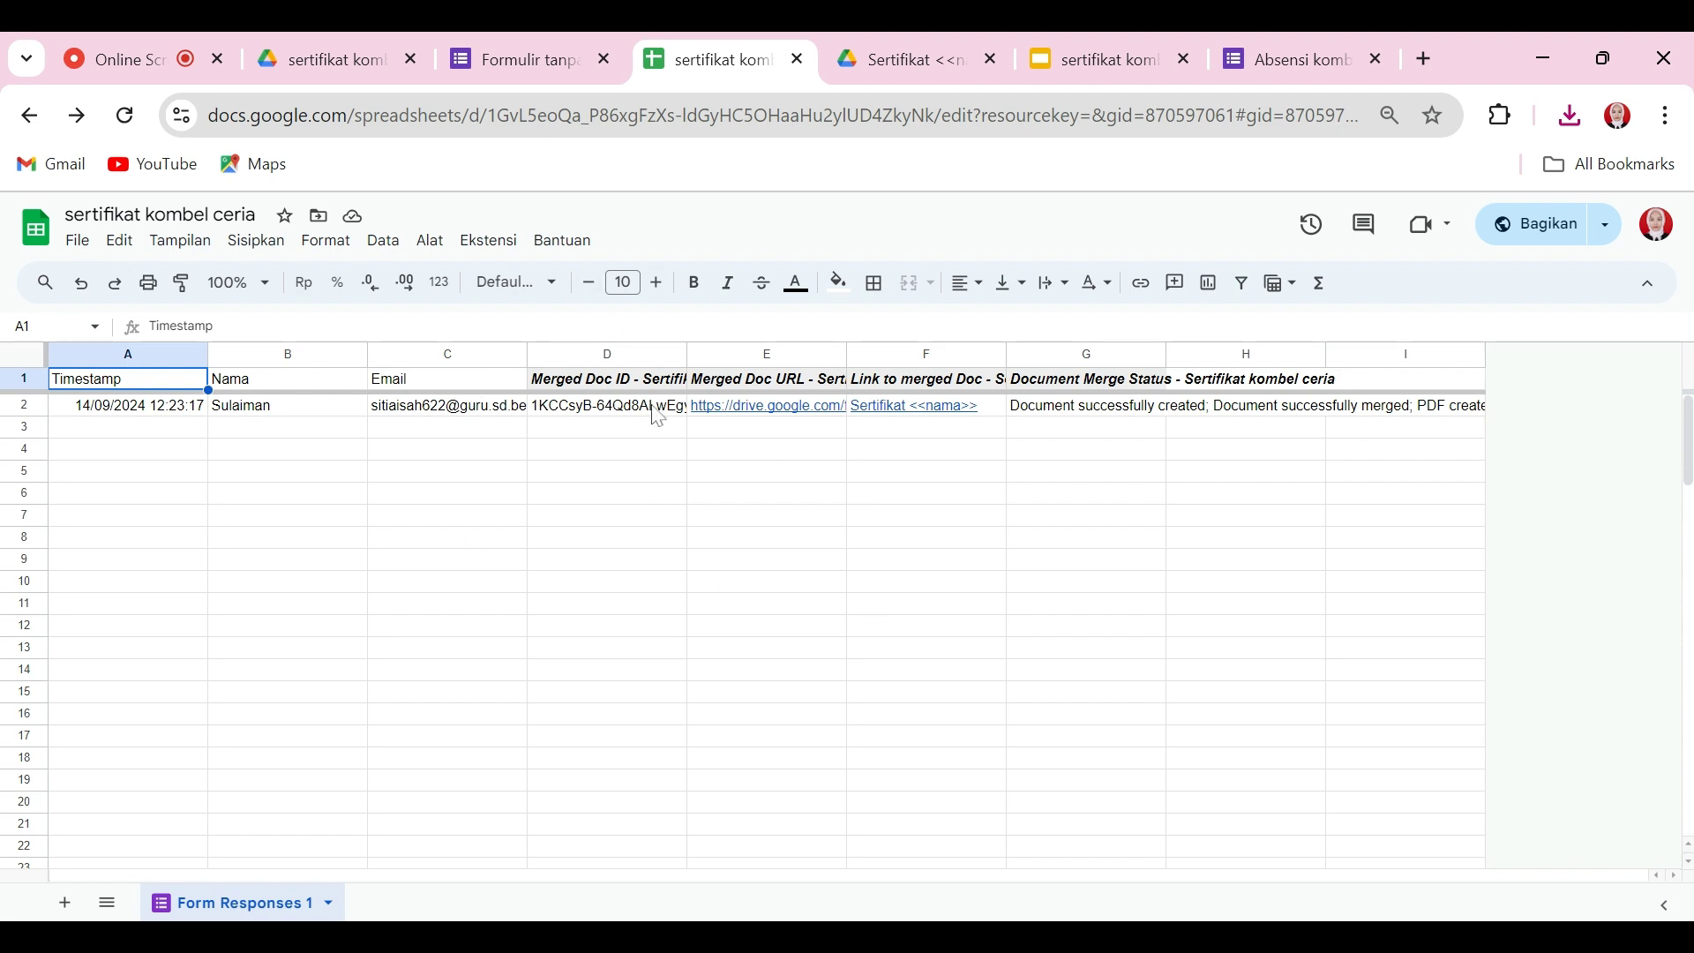
pyautogui.click(1426, 62)
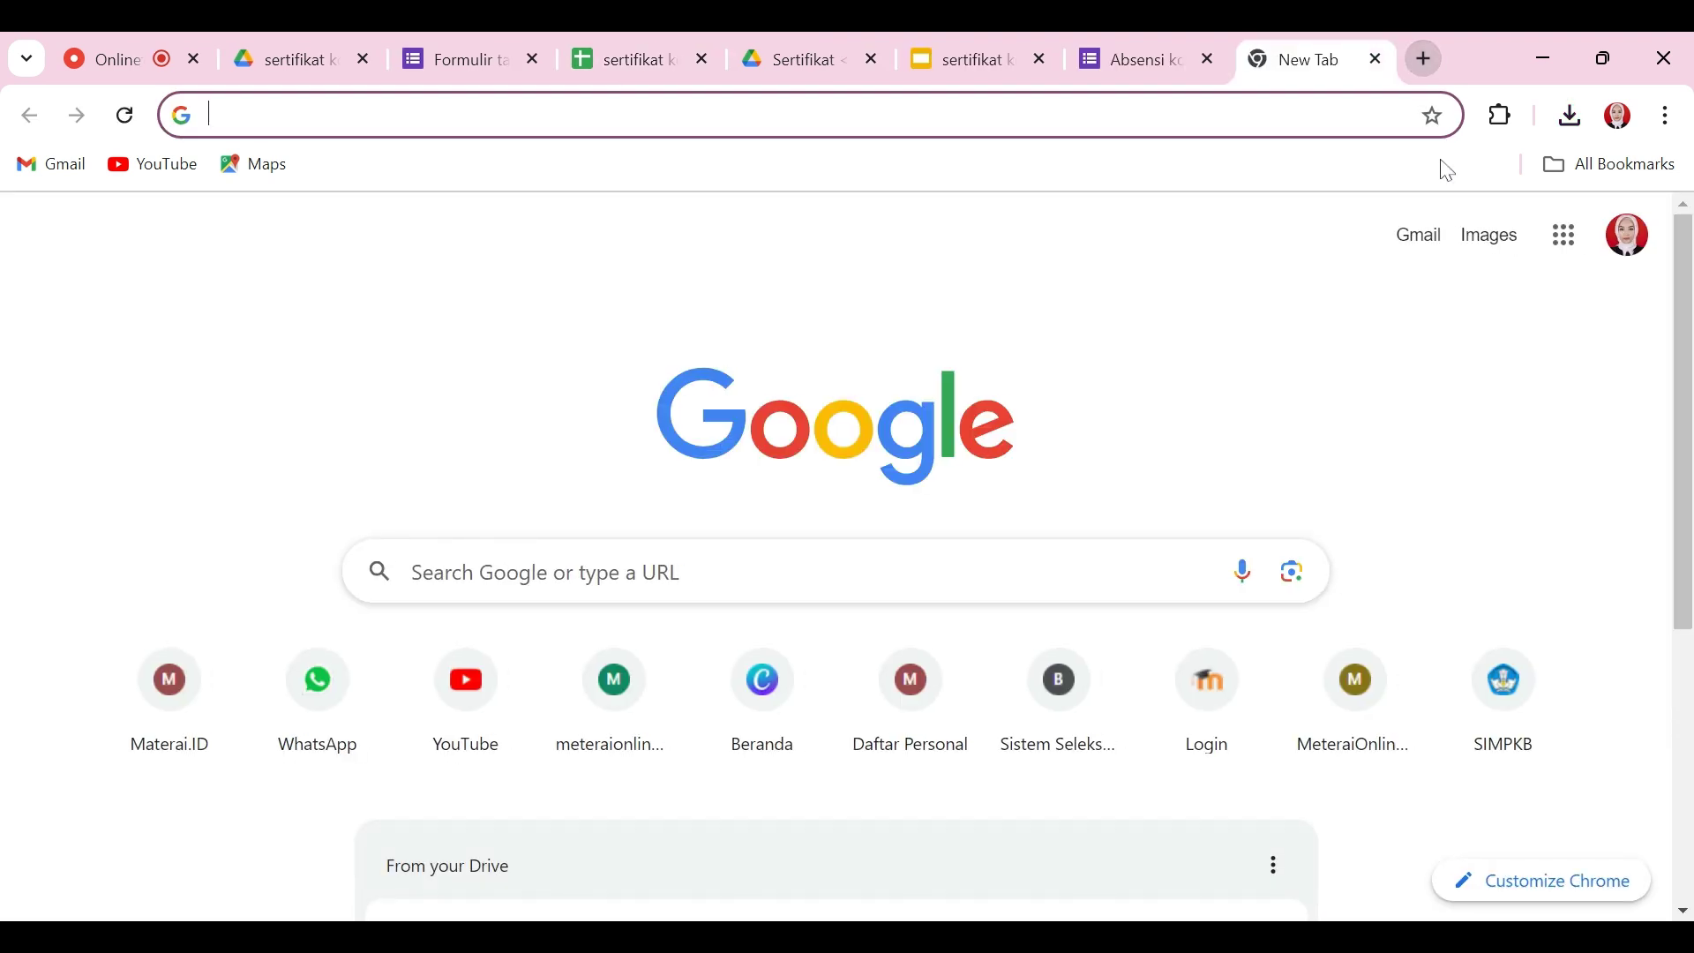
# Step: Open Gmail and the newest 'Sertifikat <<nama>>' email
pyautogui.click(1567, 238)
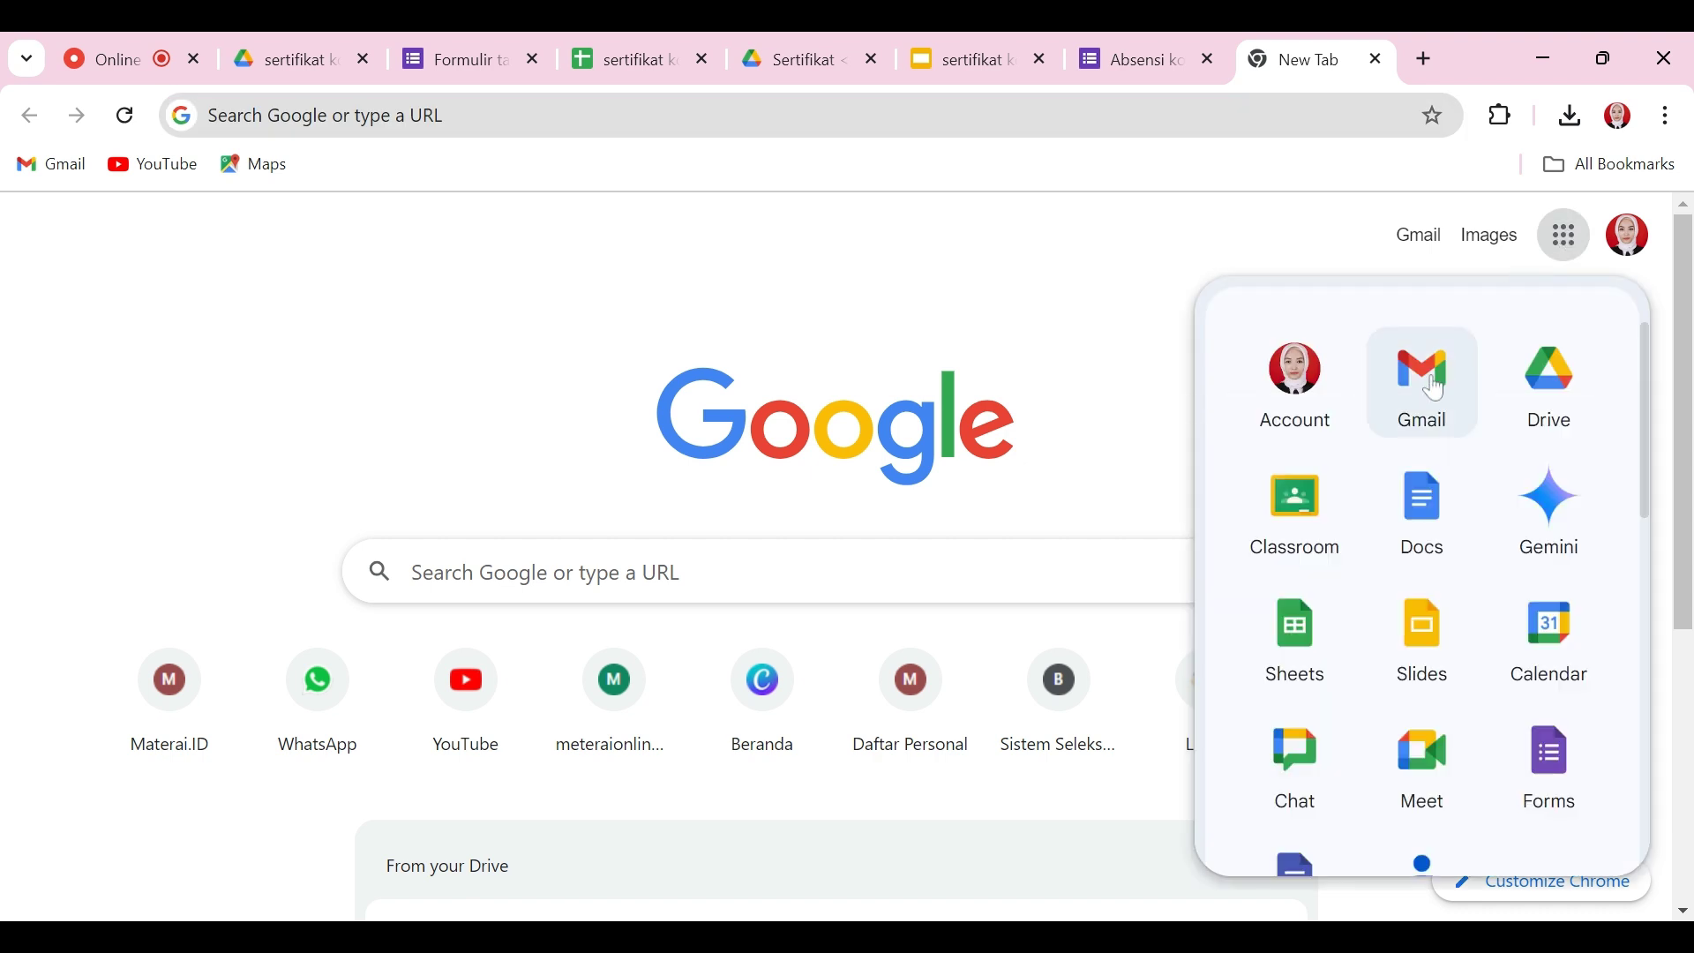
pyautogui.click(1439, 387)
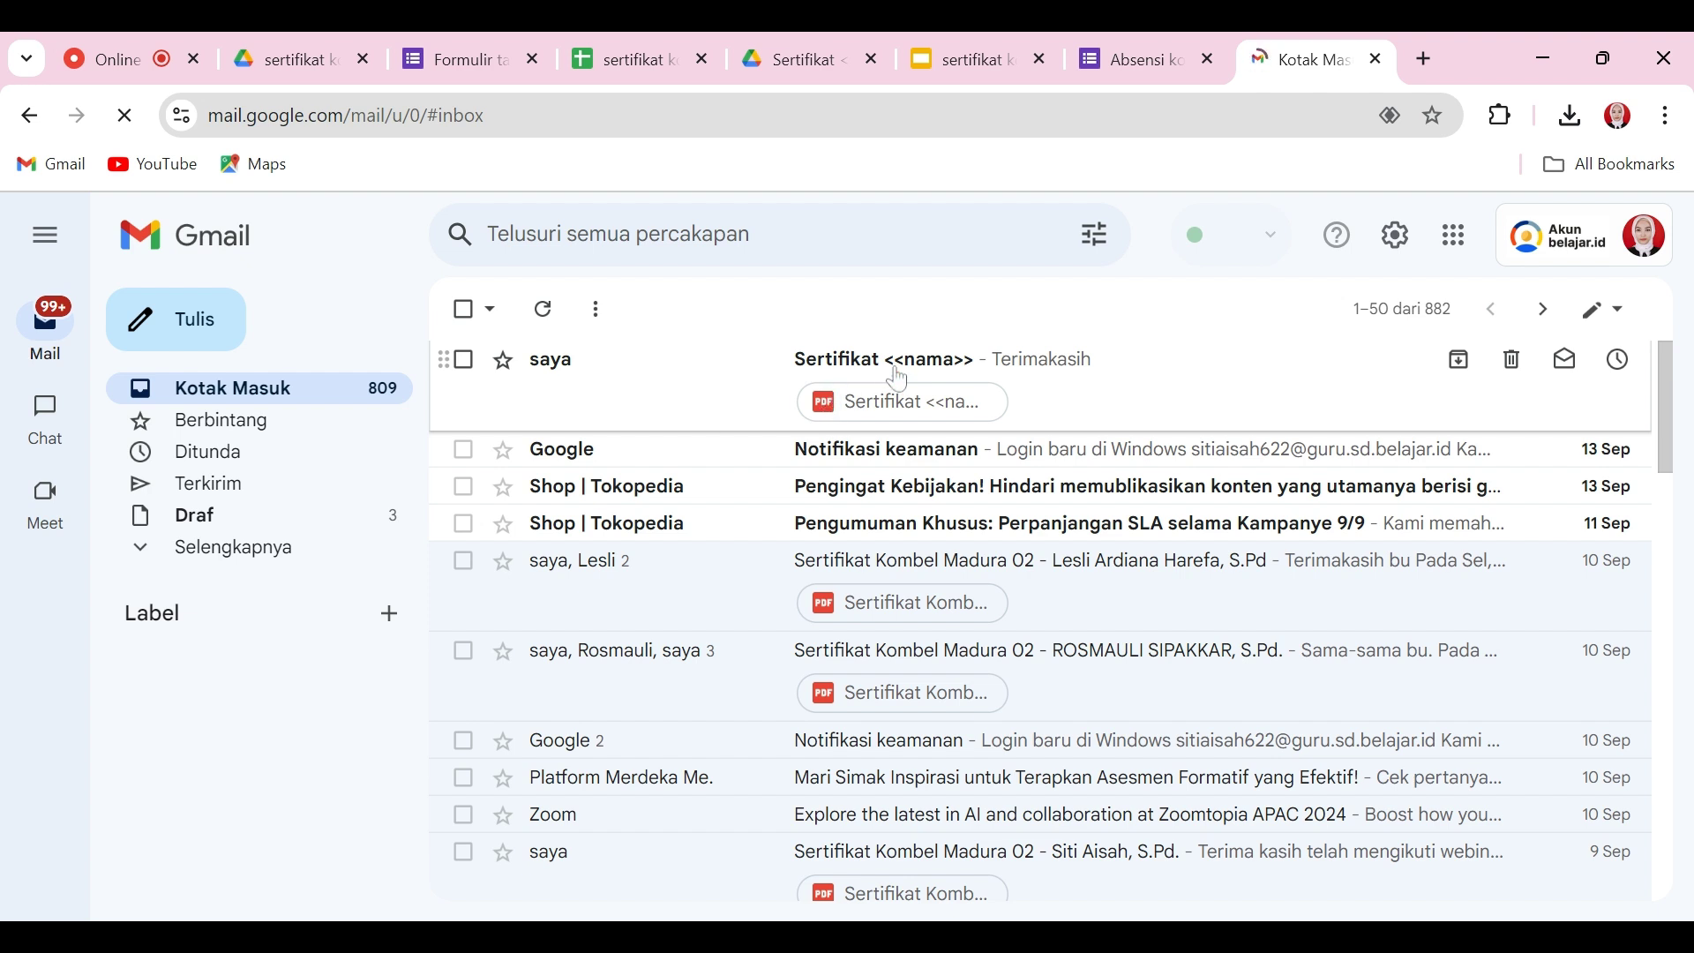
pyautogui.click(900, 380)
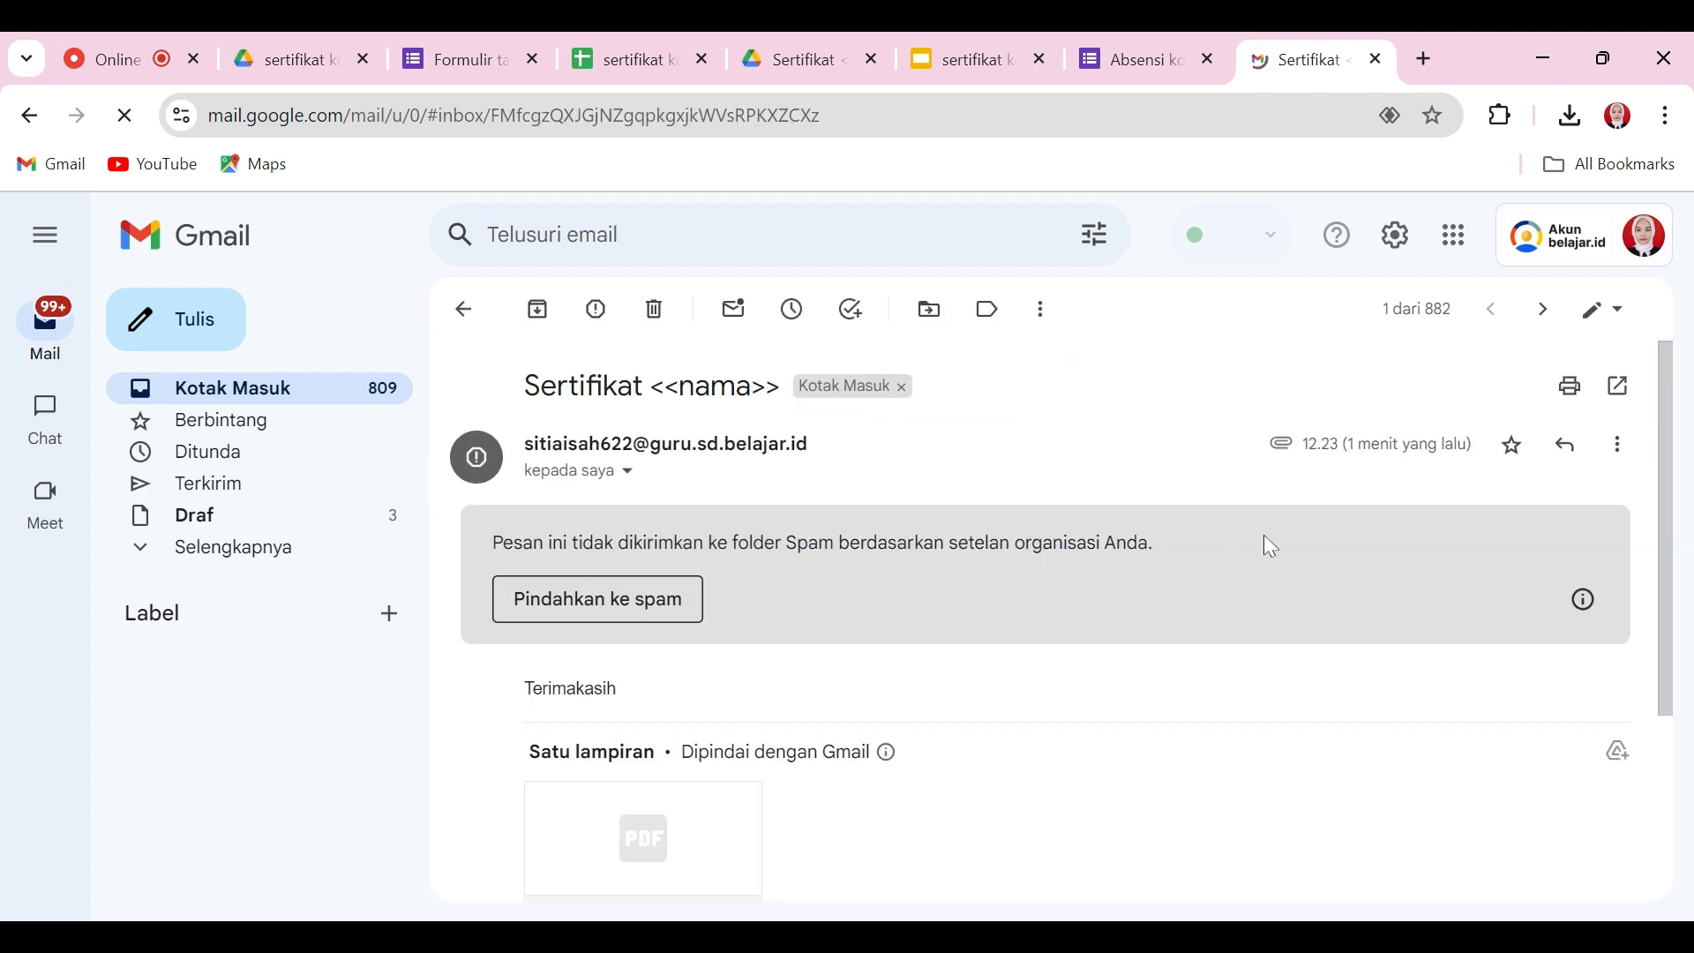
# Step: Preview the attached certificate PDF to confirm the respondent's name, close it, and go to Drafts
pyautogui.moveTo(1677, 436); pyautogui.dragTo(1685, 598)
pyautogui.moveTo(652, 623)
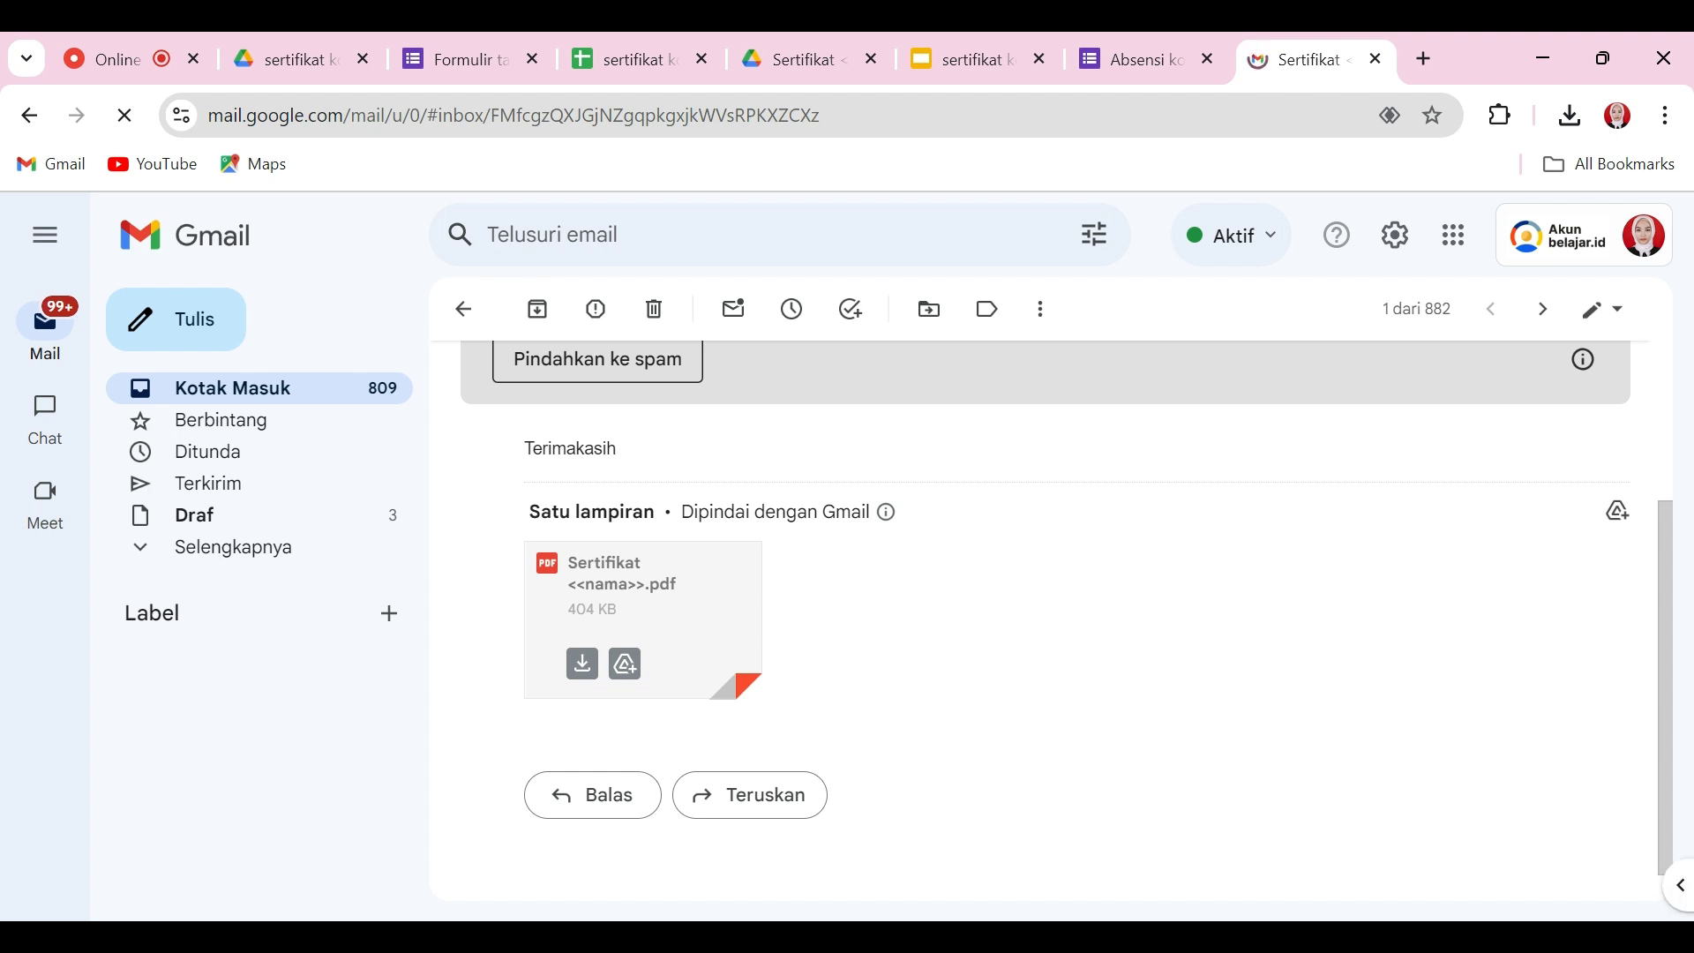
pyautogui.click(600, 631)
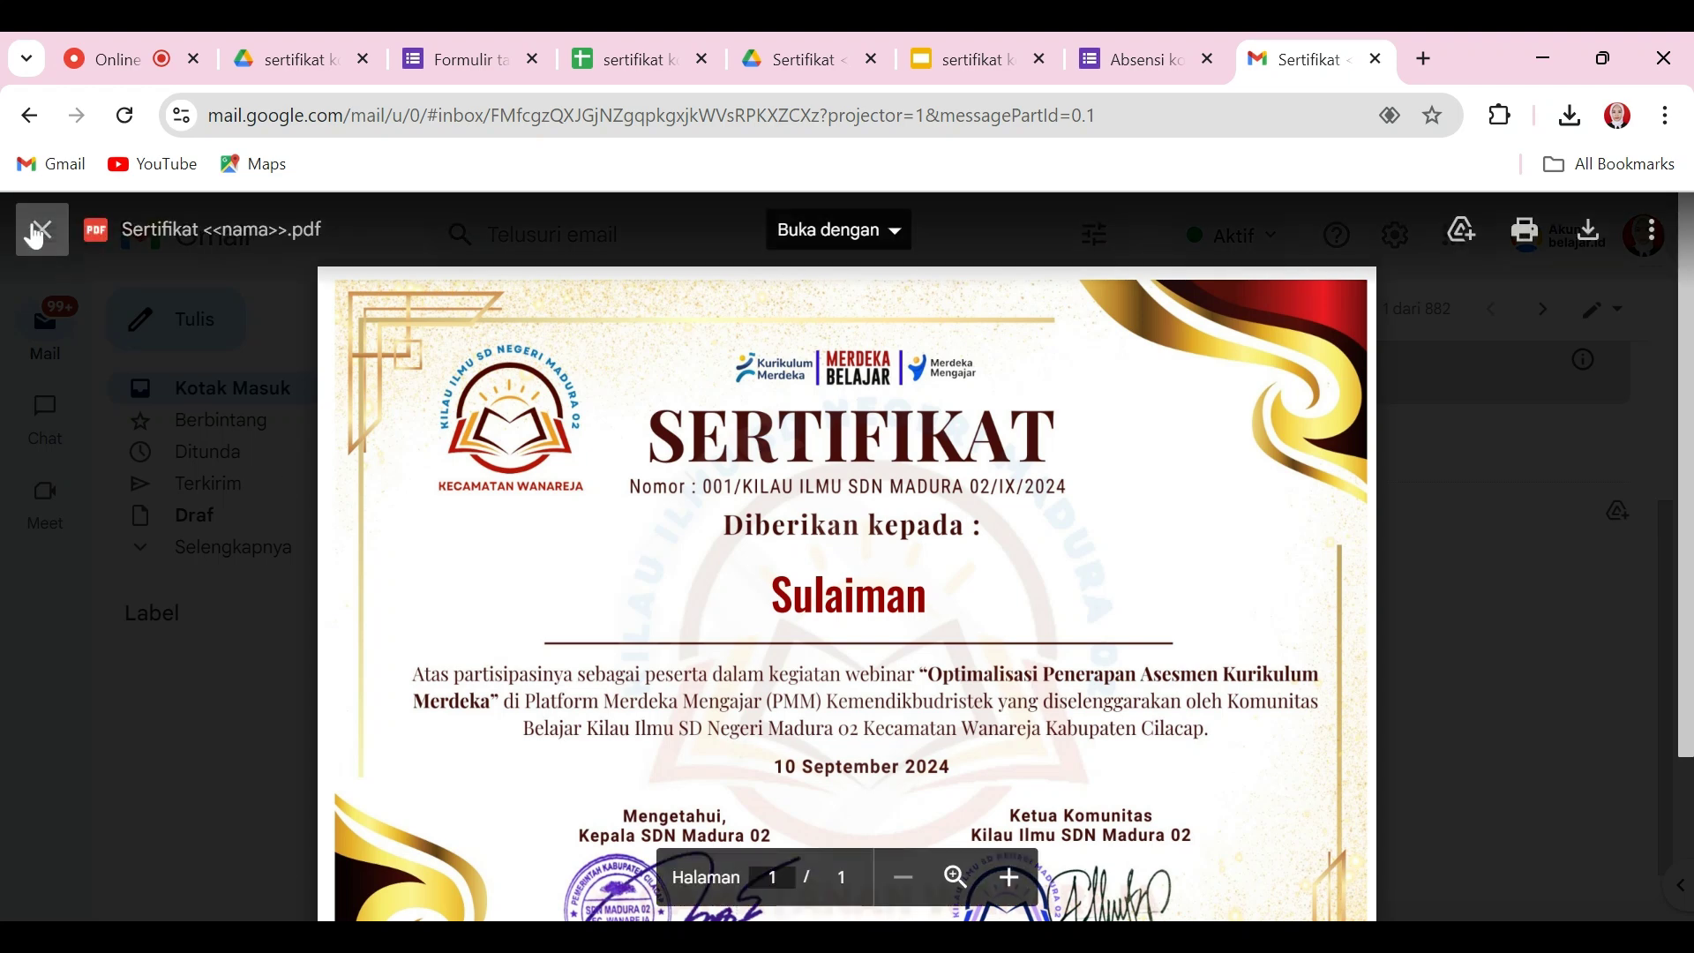
pyautogui.click(35, 236)
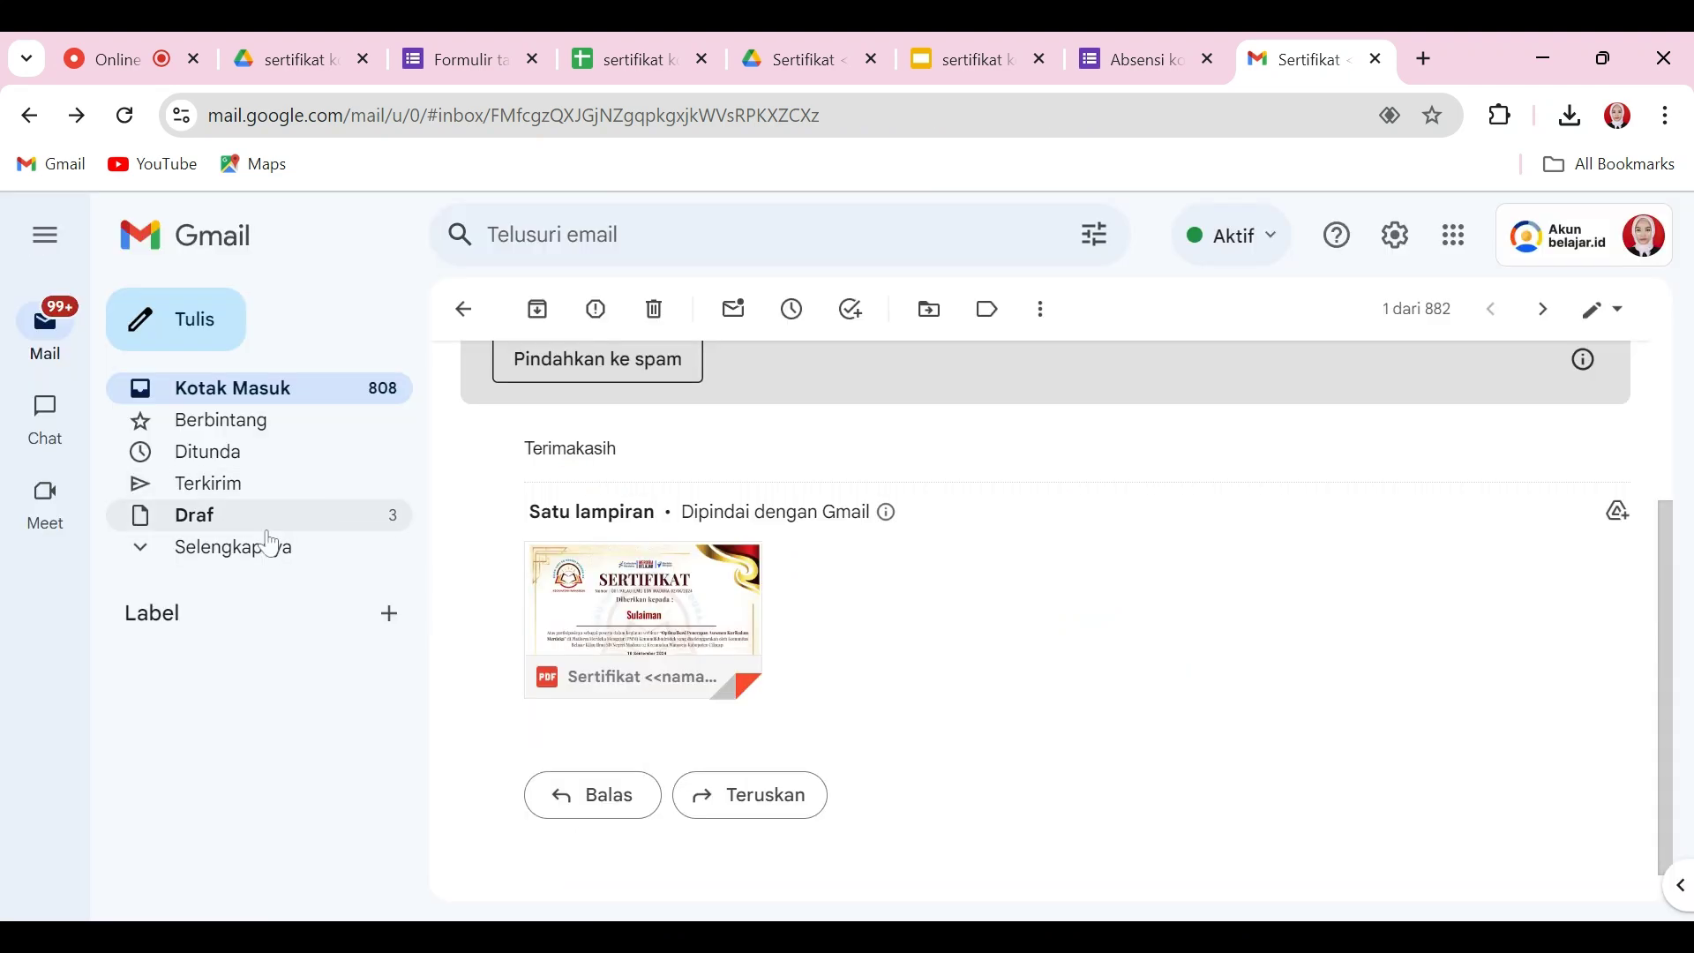
pyautogui.click(268, 530)
# Step: Check the Spam folder for certificate mail, then return to the screen-recorder tab
pyautogui.click(235, 548)
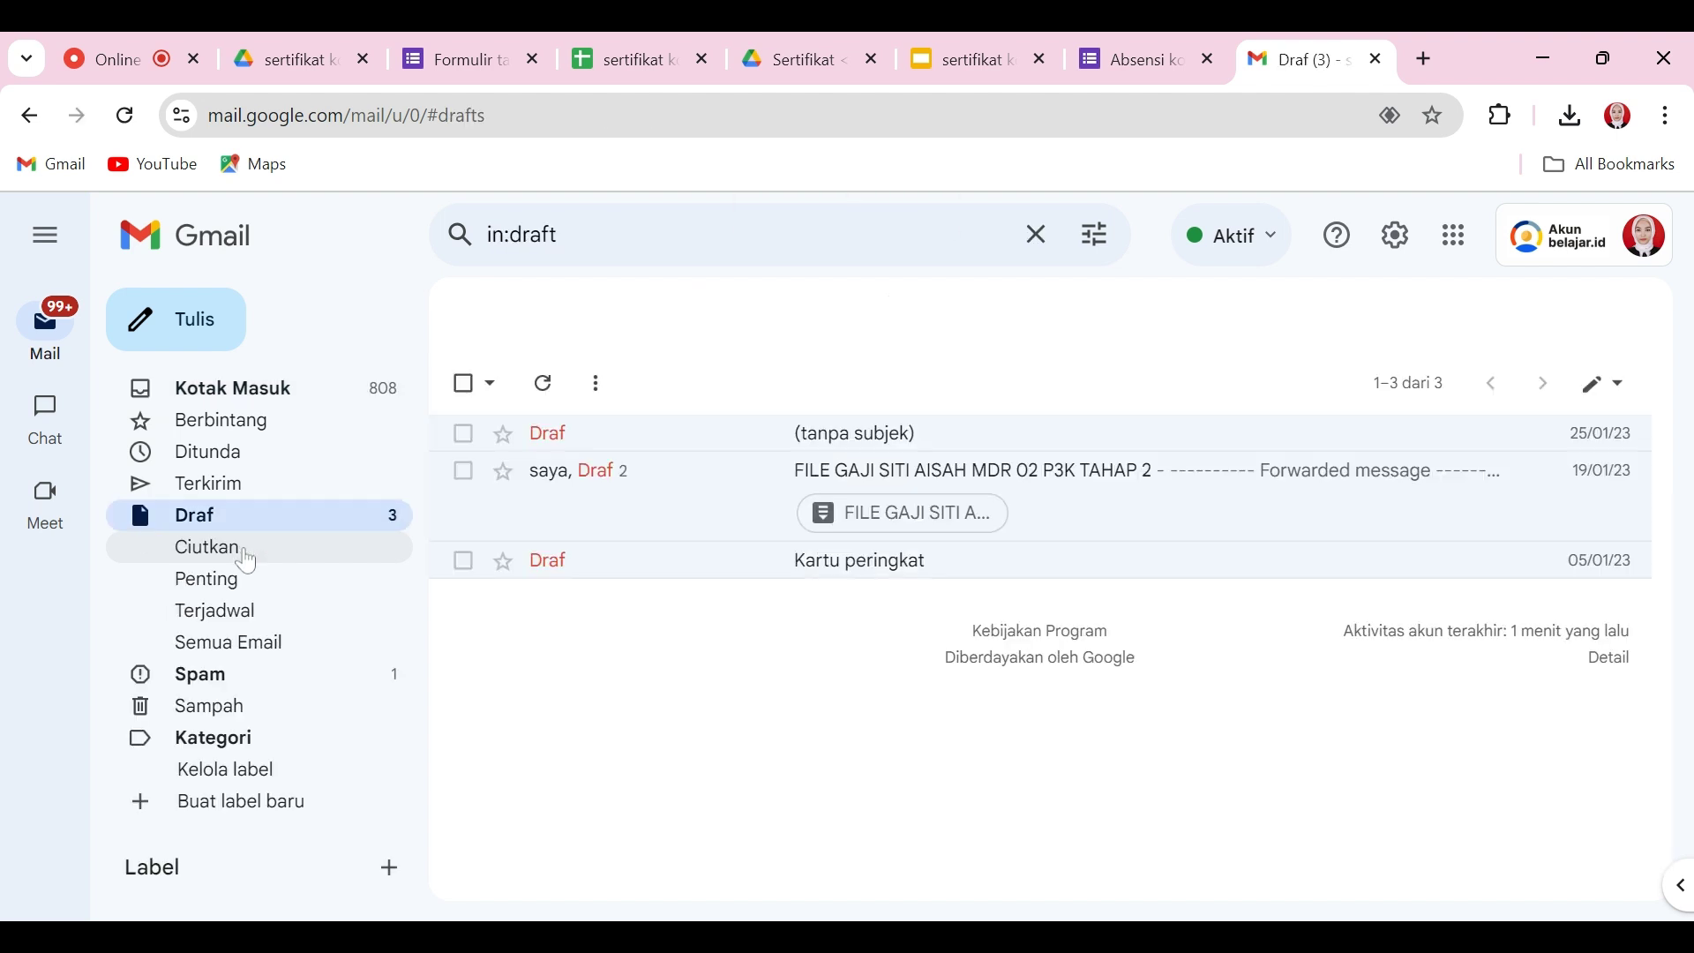
pyautogui.click(194, 687)
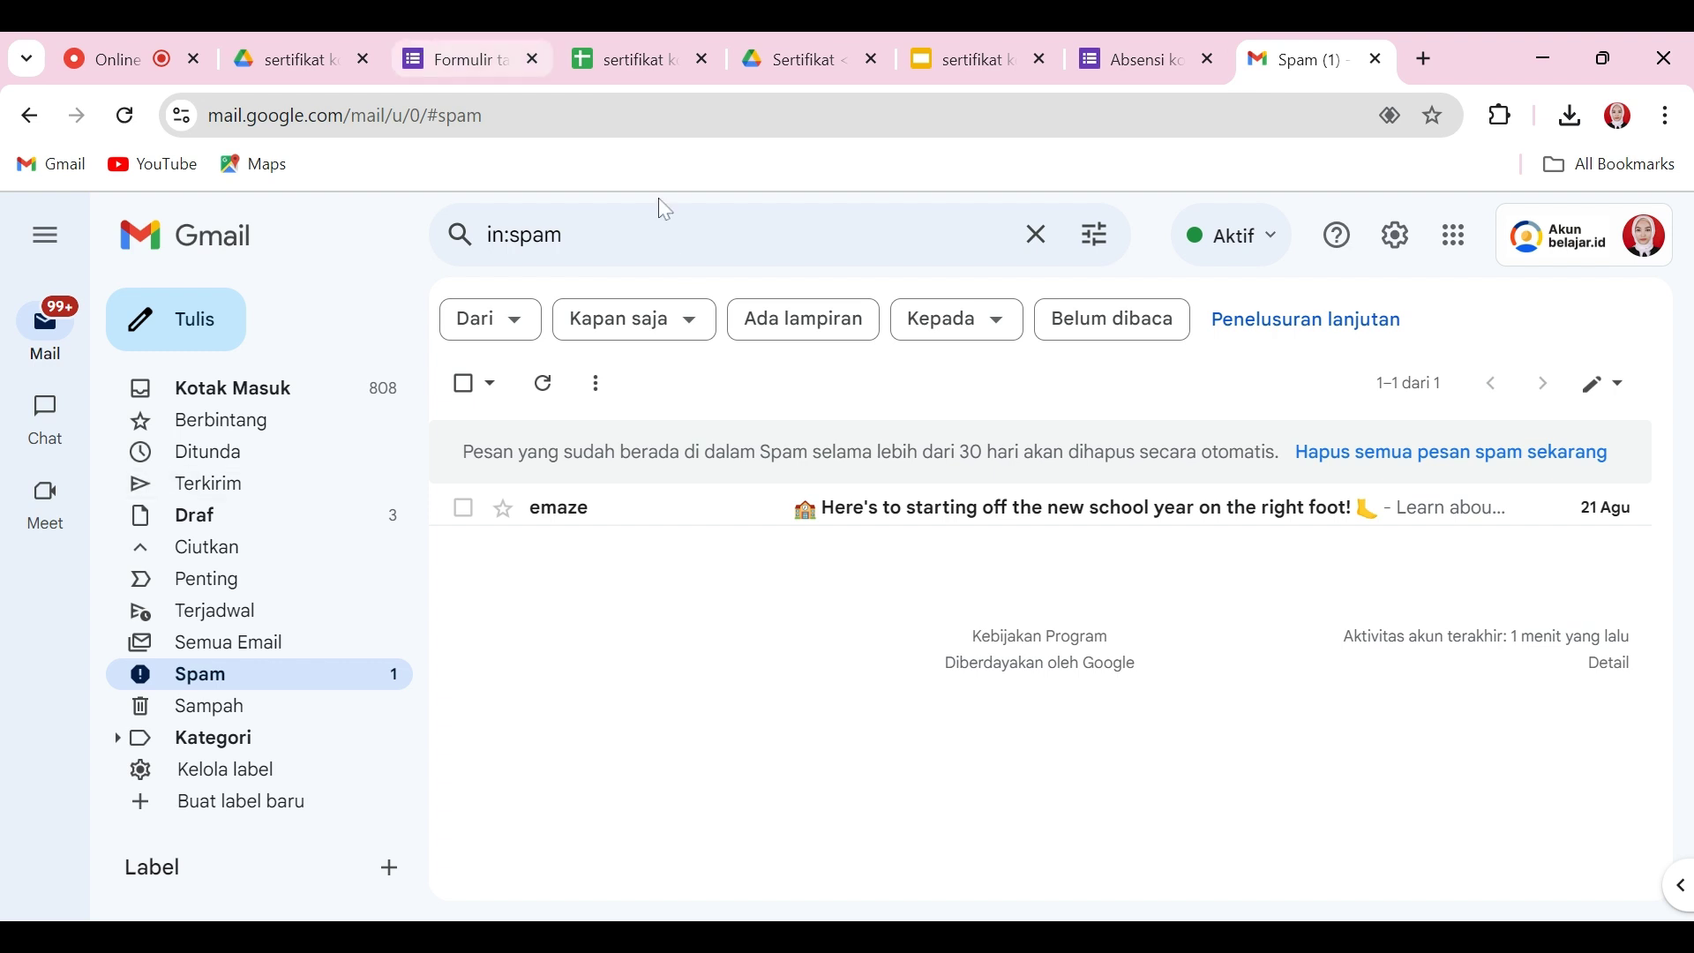
pyautogui.click(155, 37)
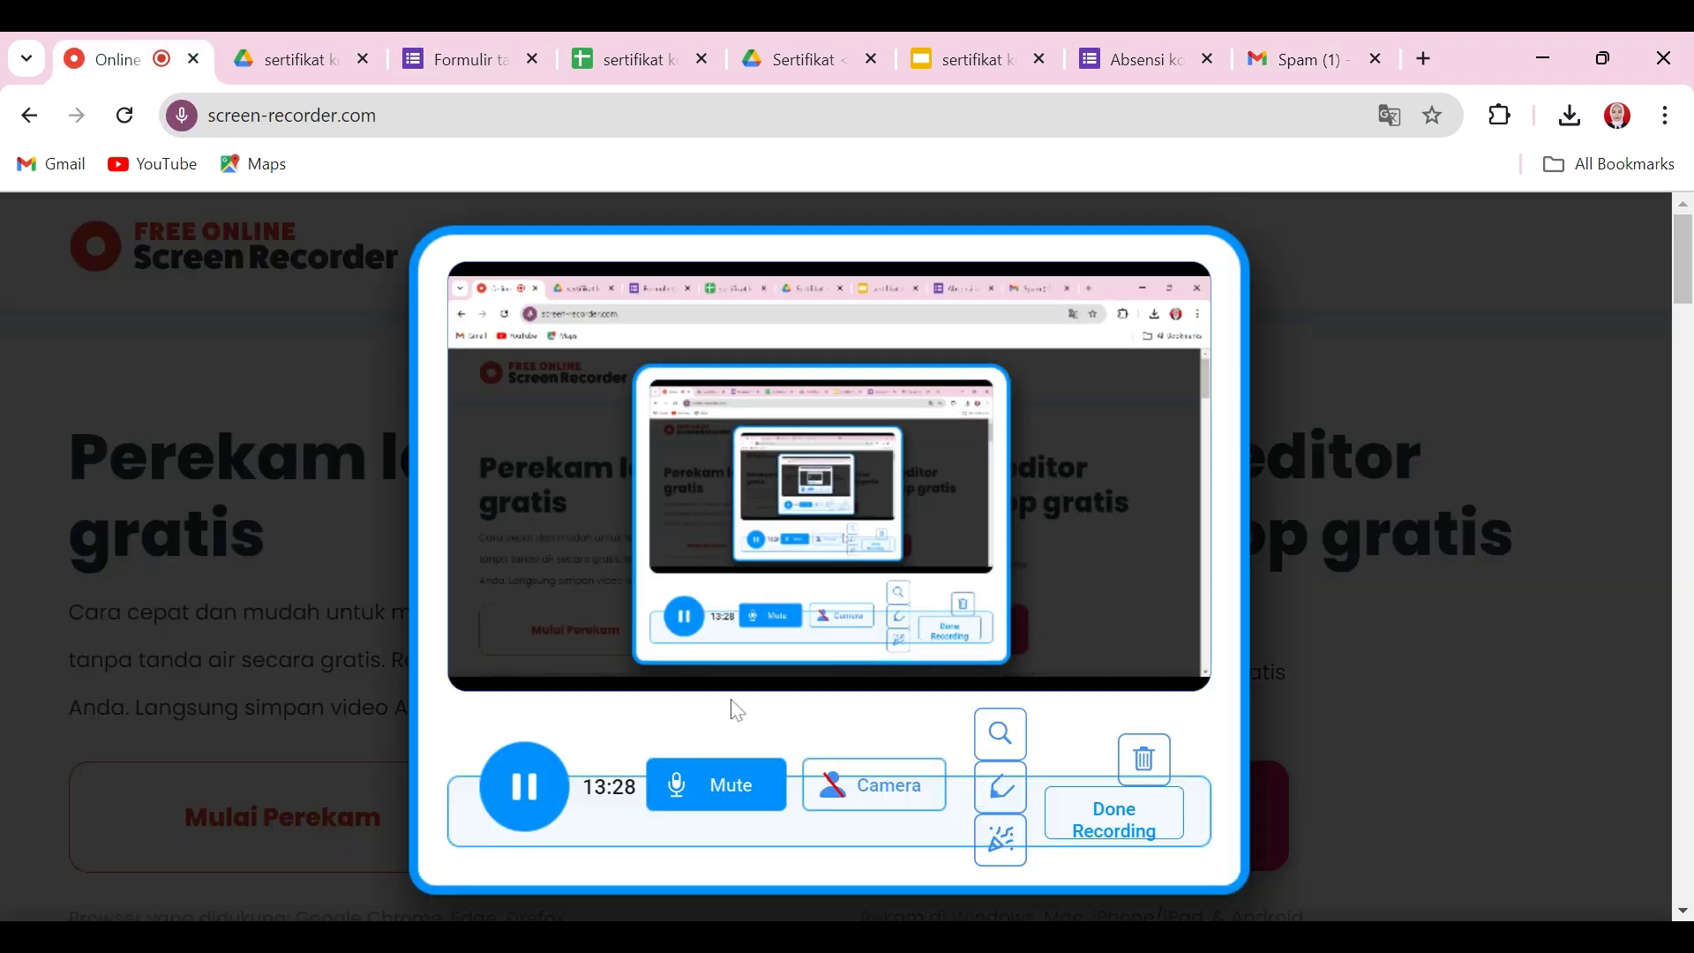